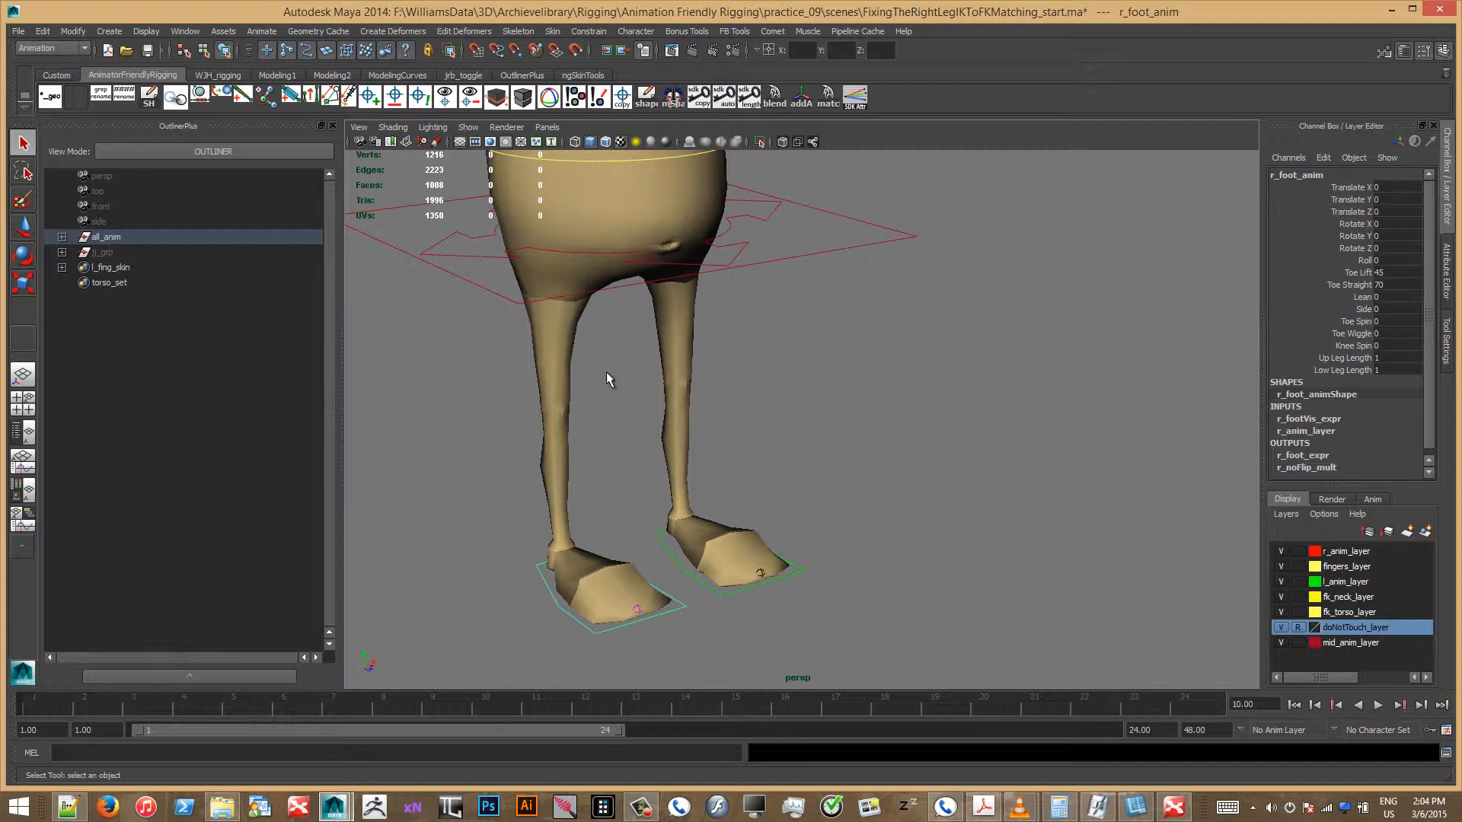
# Step: Expand the all_anim hierarchy to settings_anim and set its R Leg State to fk
pyautogui.keyDown('alt'); pyautogui.moveTo(774, 434); pyautogui.dragTo(859, 392); pyautogui.keyUp('alt')
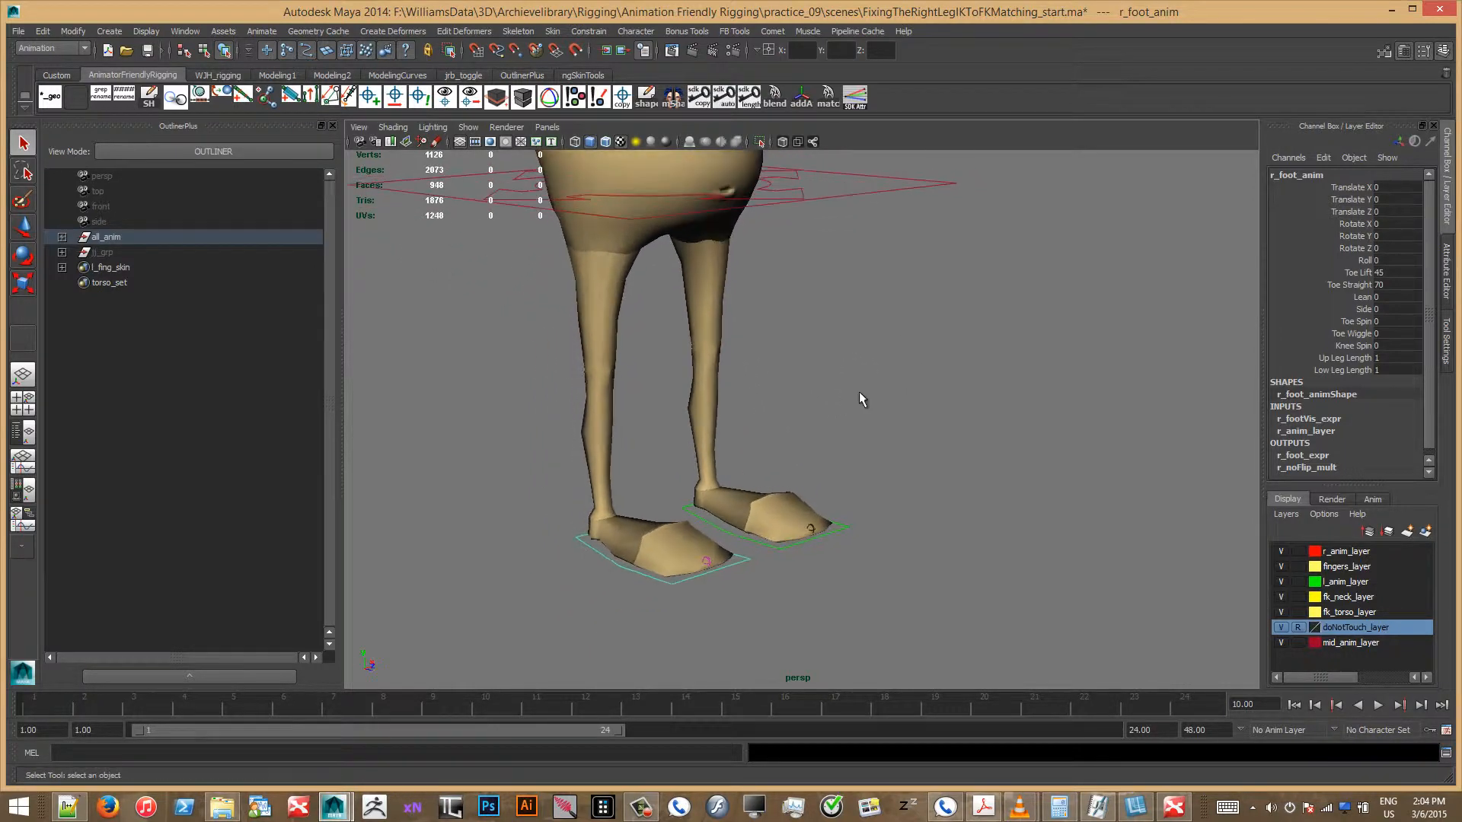
pyautogui.click(62, 237)
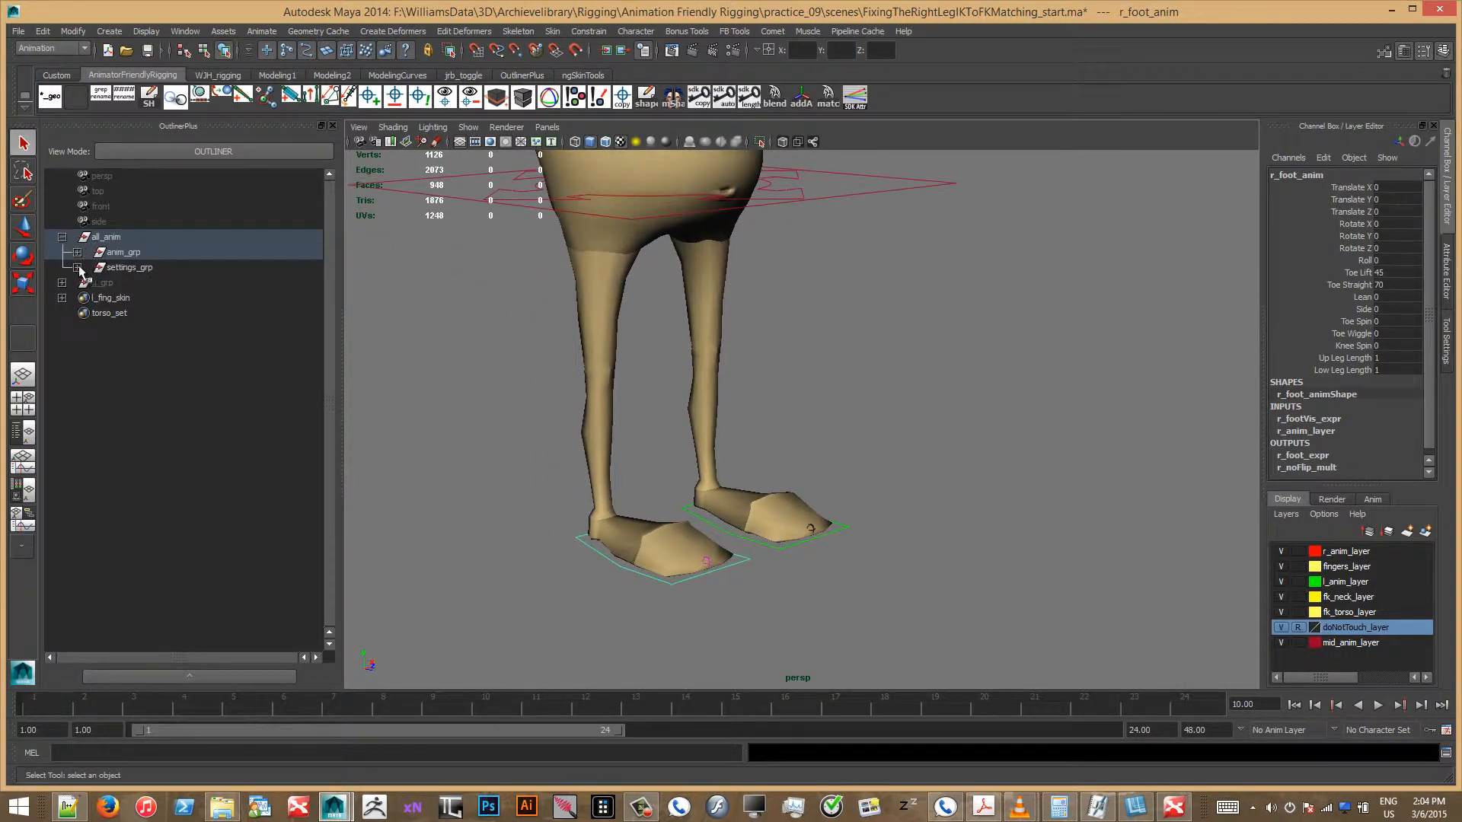
pyautogui.click(76, 267)
pyautogui.click(229, 283)
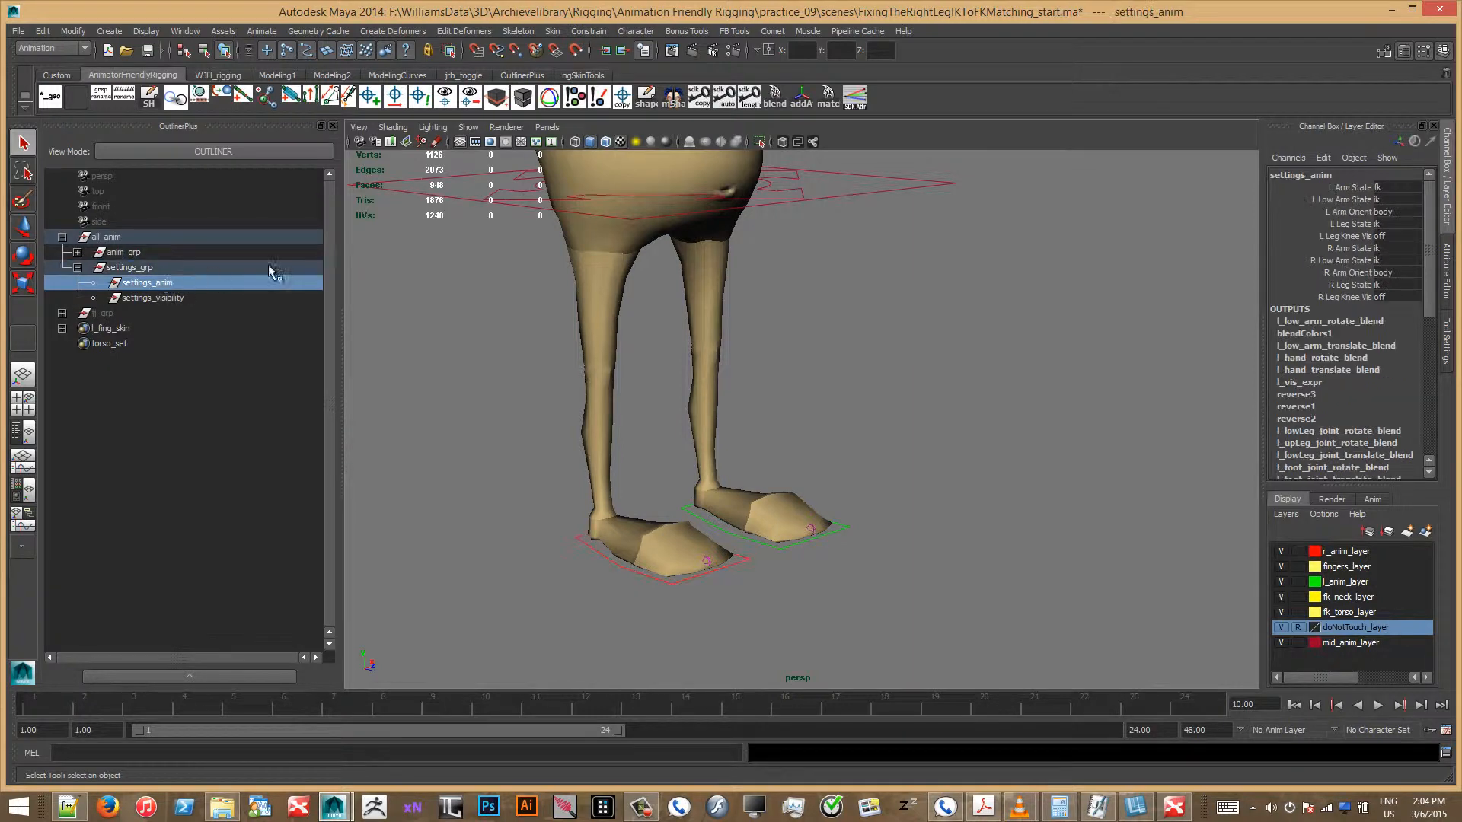
pyautogui.click(1380, 285)
pyautogui.click(1399, 312)
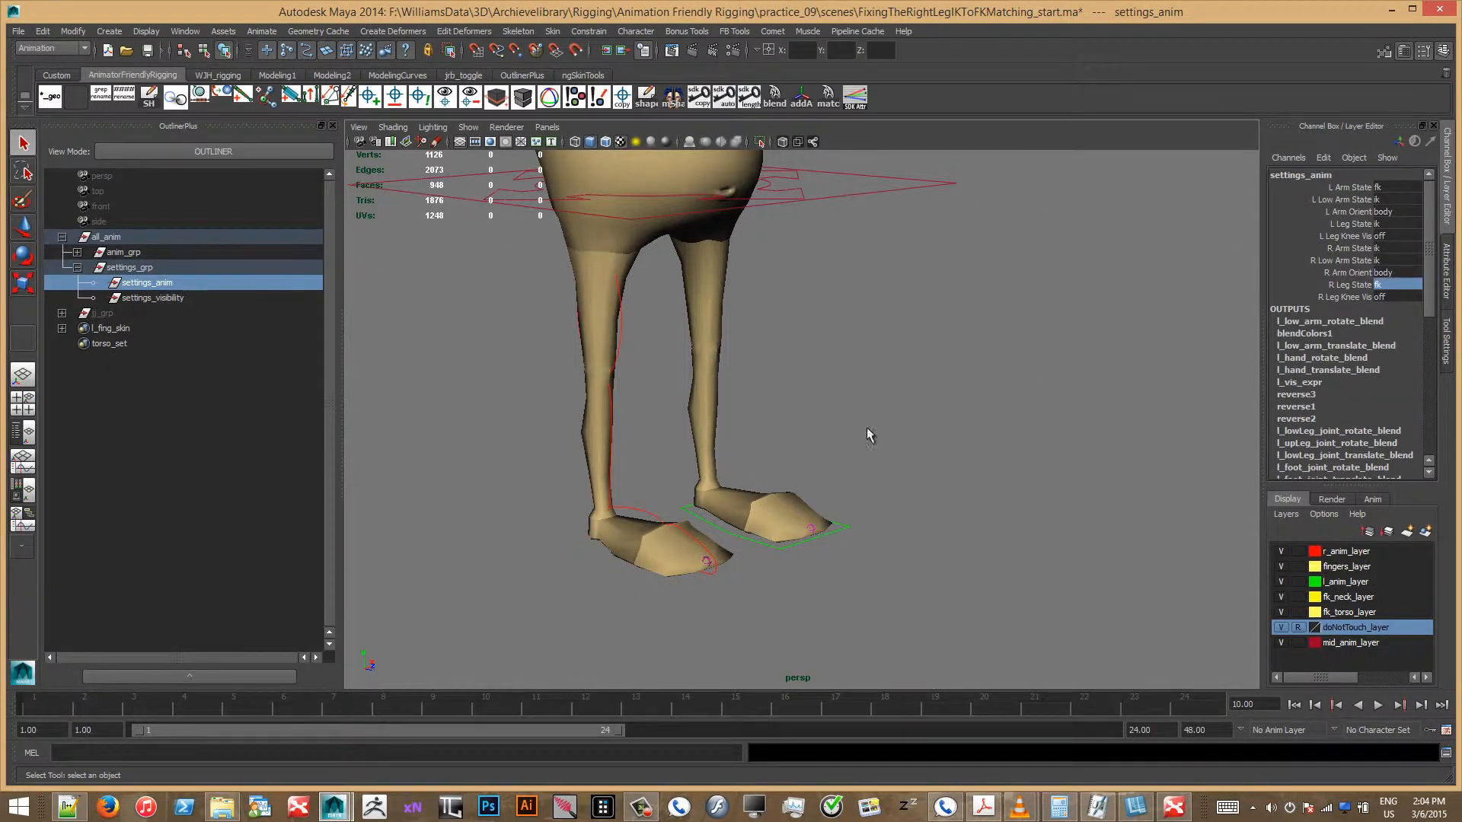
# Step: Rotate the right FK upper leg control backward about 39 degrees in Z
pyautogui.click(668, 607)
pyautogui.click(610, 482)
pyautogui.keyDown('alt'); pyautogui.moveTo(610, 456); pyautogui.dragTo(663, 403); pyautogui.keyUp('alt')
pyautogui.click(611, 361)
pyautogui.click(610, 363)
pyautogui.press('e')
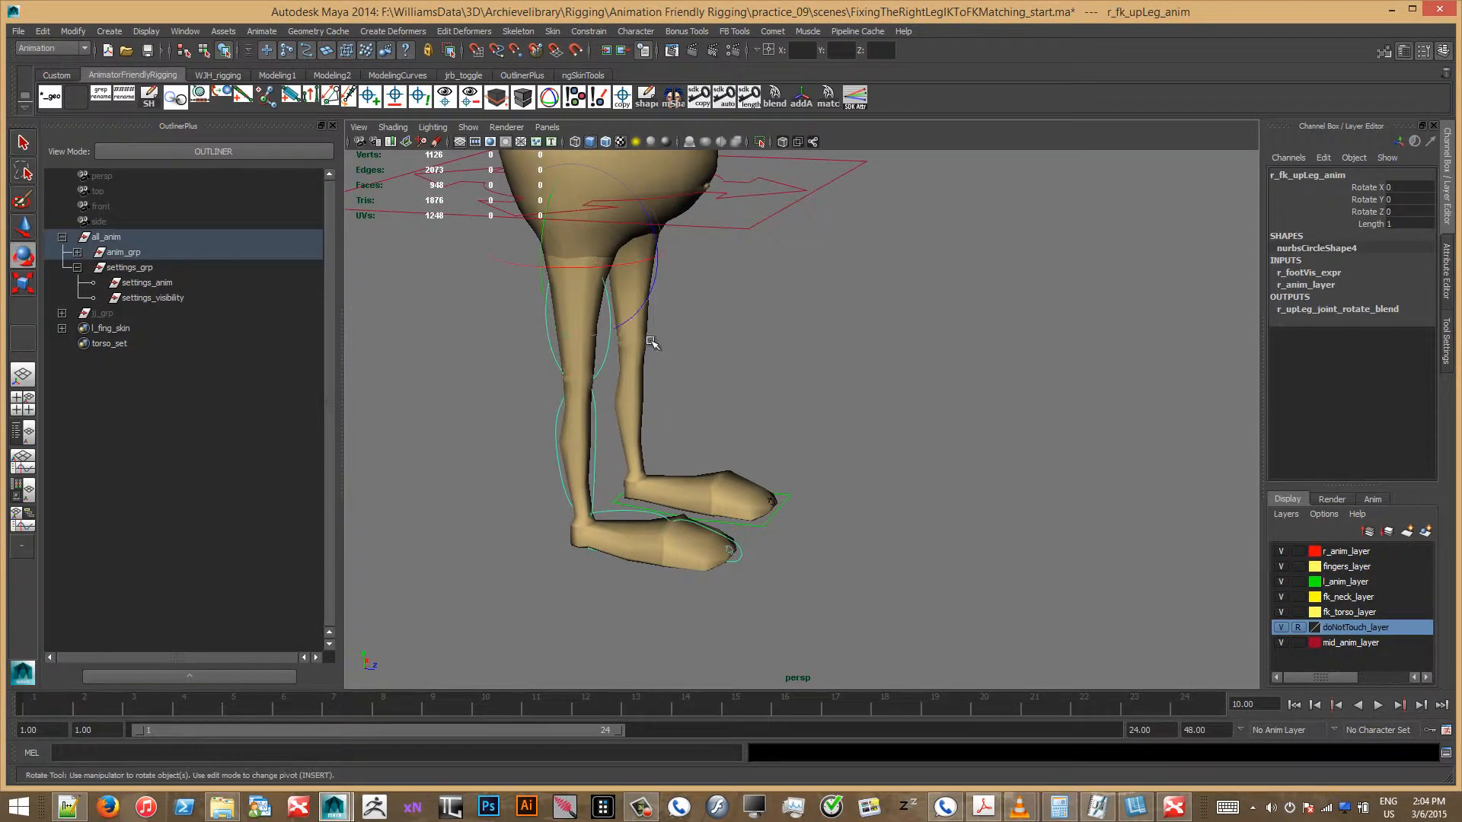
pyautogui.moveTo(652, 297); pyautogui.dragTo(513, 431)
# Step: Bend the right FK lower leg backward at the knee
pyautogui.click(479, 405)
pyautogui.click(490, 398)
pyautogui.moveTo(689, 508); pyautogui.dragTo(769, 471)
# Step: Rotate the toe of the raised right foot with its FK control, about 64 degrees in Z
pyautogui.click(668, 426)
pyautogui.click(670, 431)
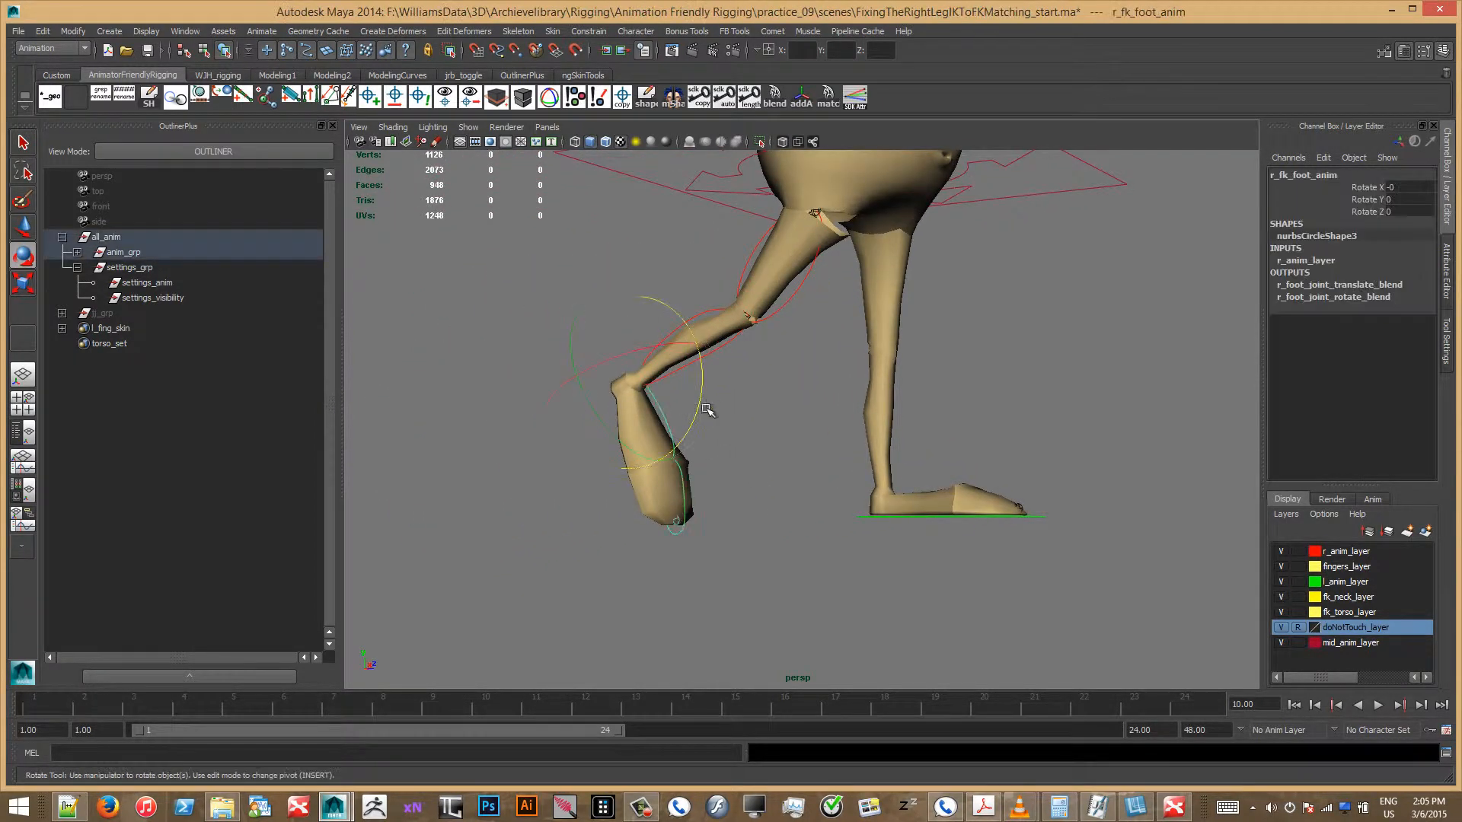
pyautogui.moveTo(698, 408); pyautogui.dragTo(774, 434)
pyautogui.click(632, 538)
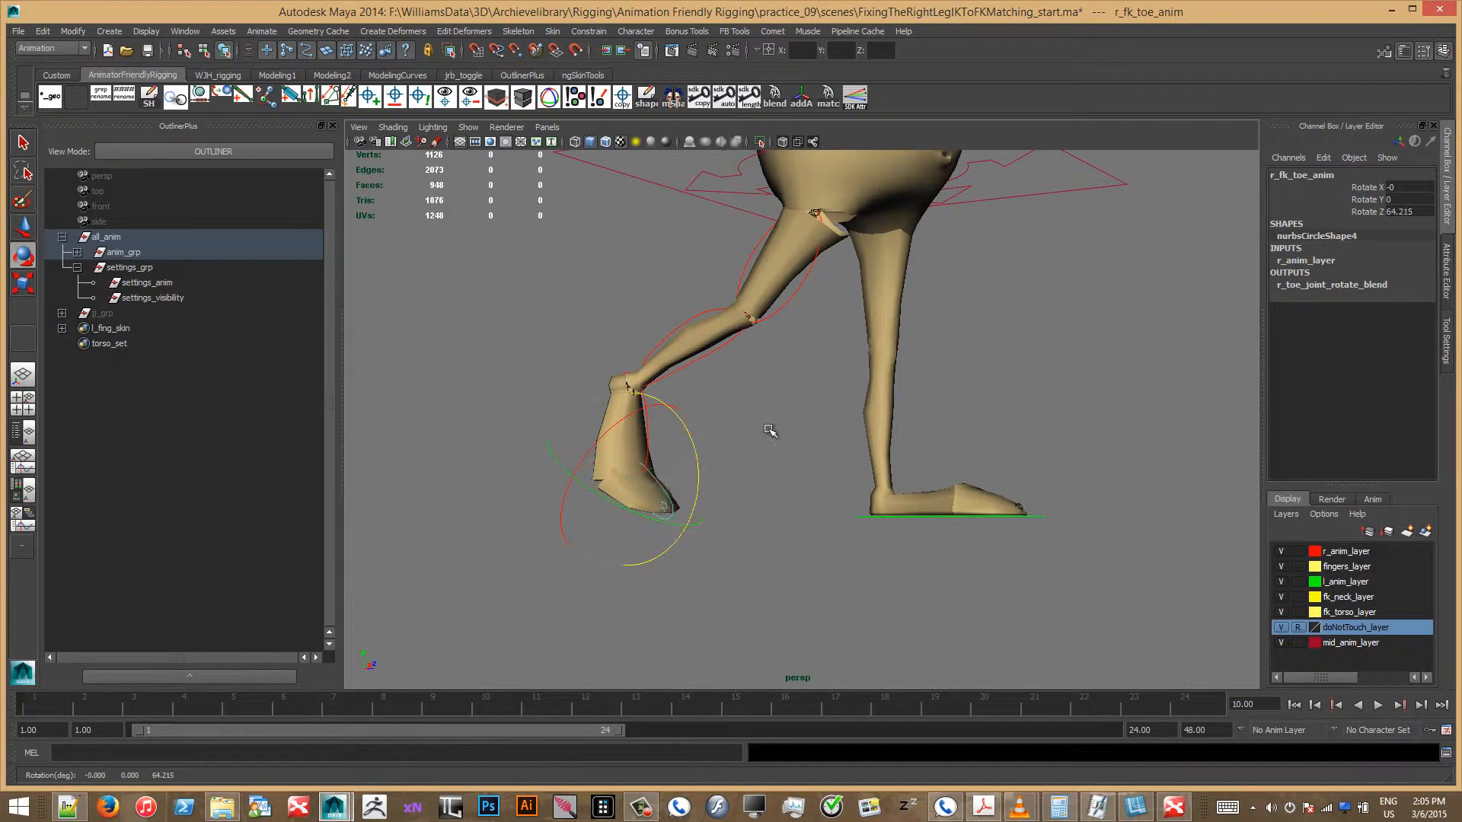
# Step: Bend the right FK lower leg further to about 41 degrees in Z
pyautogui.click(723, 348)
pyautogui.click(723, 348)
pyautogui.moveTo(803, 369); pyautogui.dragTo(790, 386)
pyautogui.click(743, 508)
pyautogui.keyDown('alt'); pyautogui.moveTo(742, 508); pyautogui.dragTo(692, 500); pyautogui.keyUp('alt')
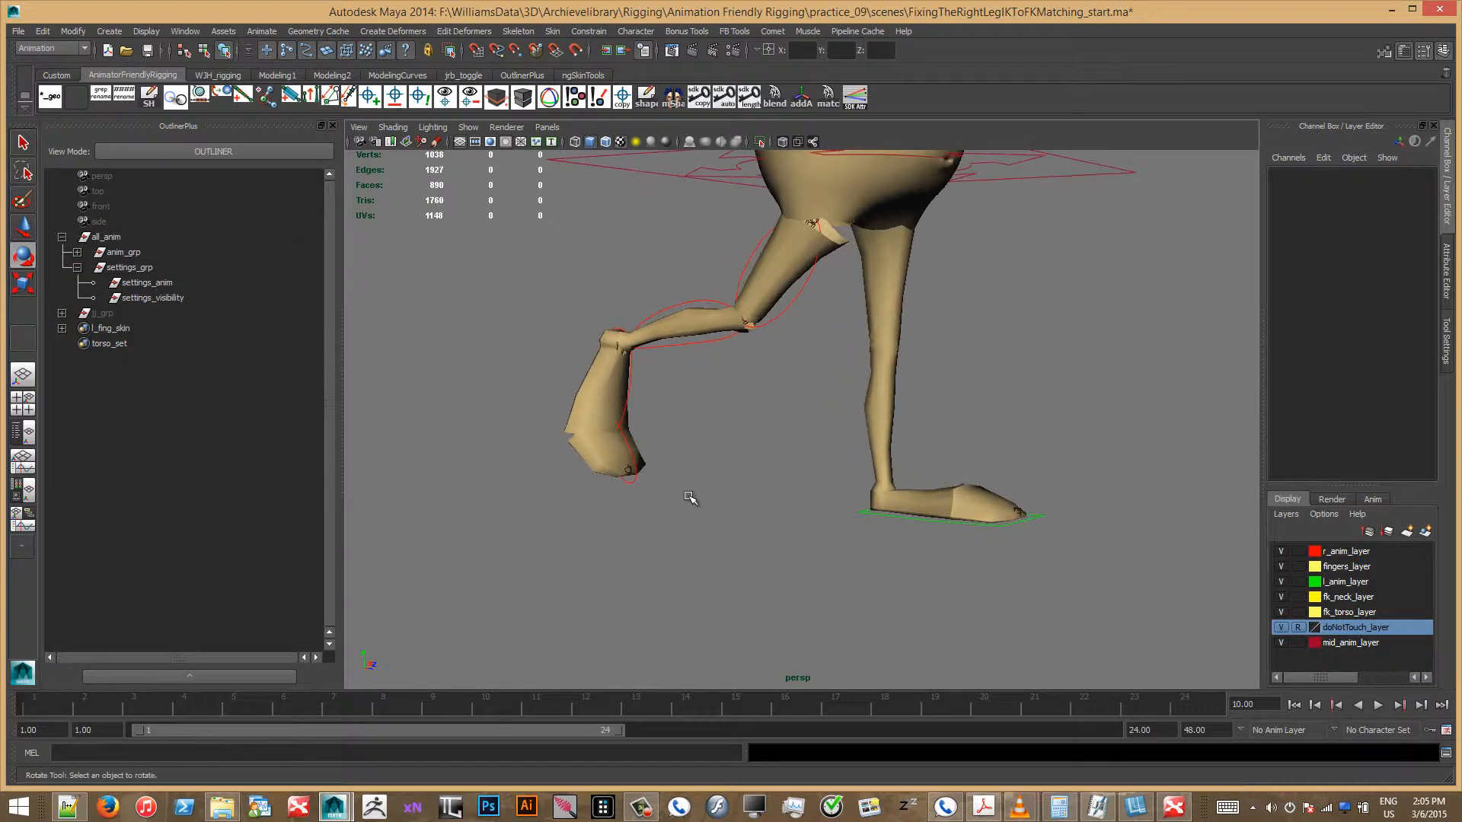
# Step: Turn on R Ik Foot Vis on settings_visibility to show the right IK foot control
pyautogui.click(162, 284)
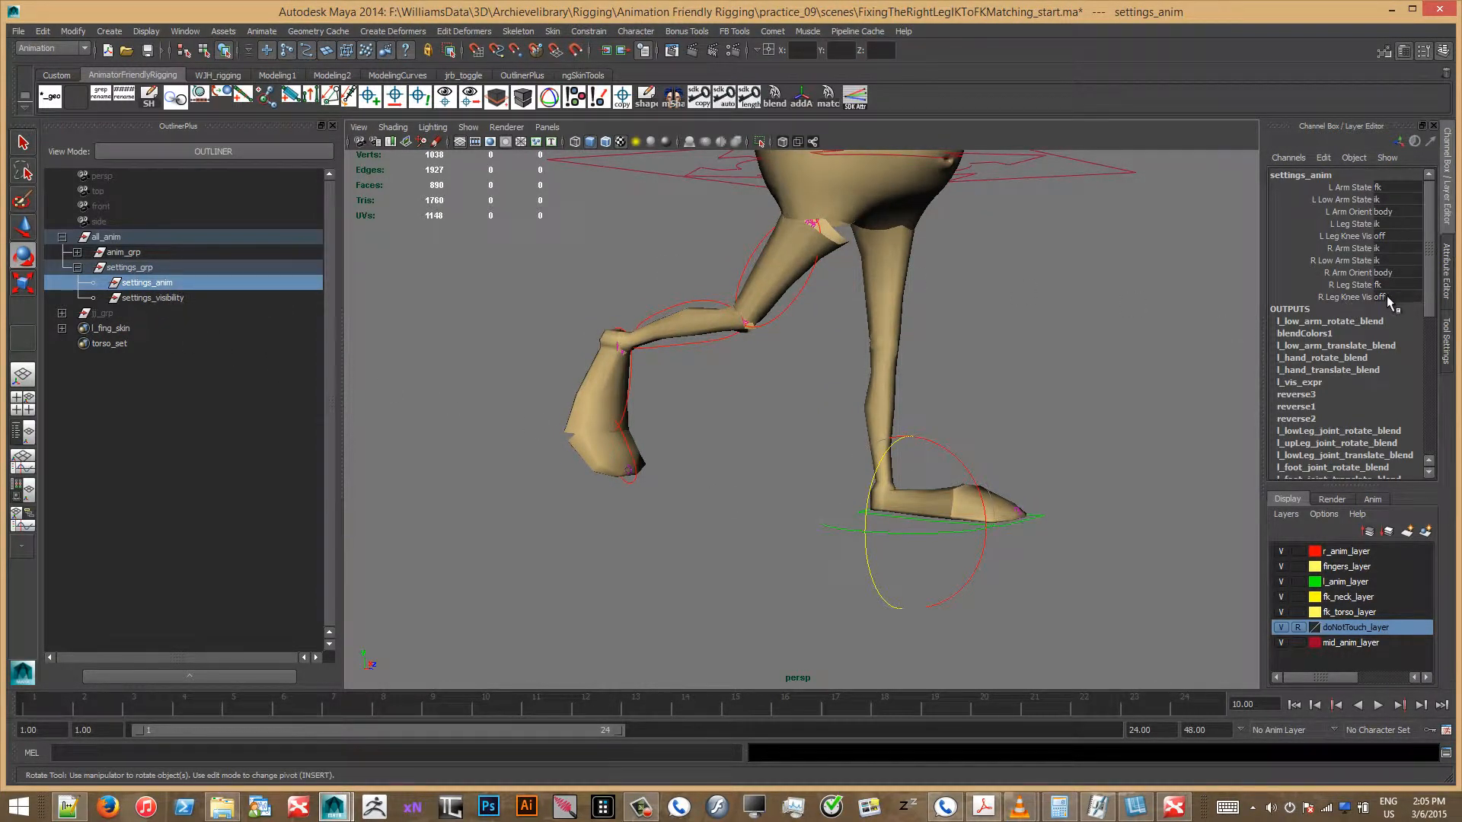
pyautogui.click(156, 299)
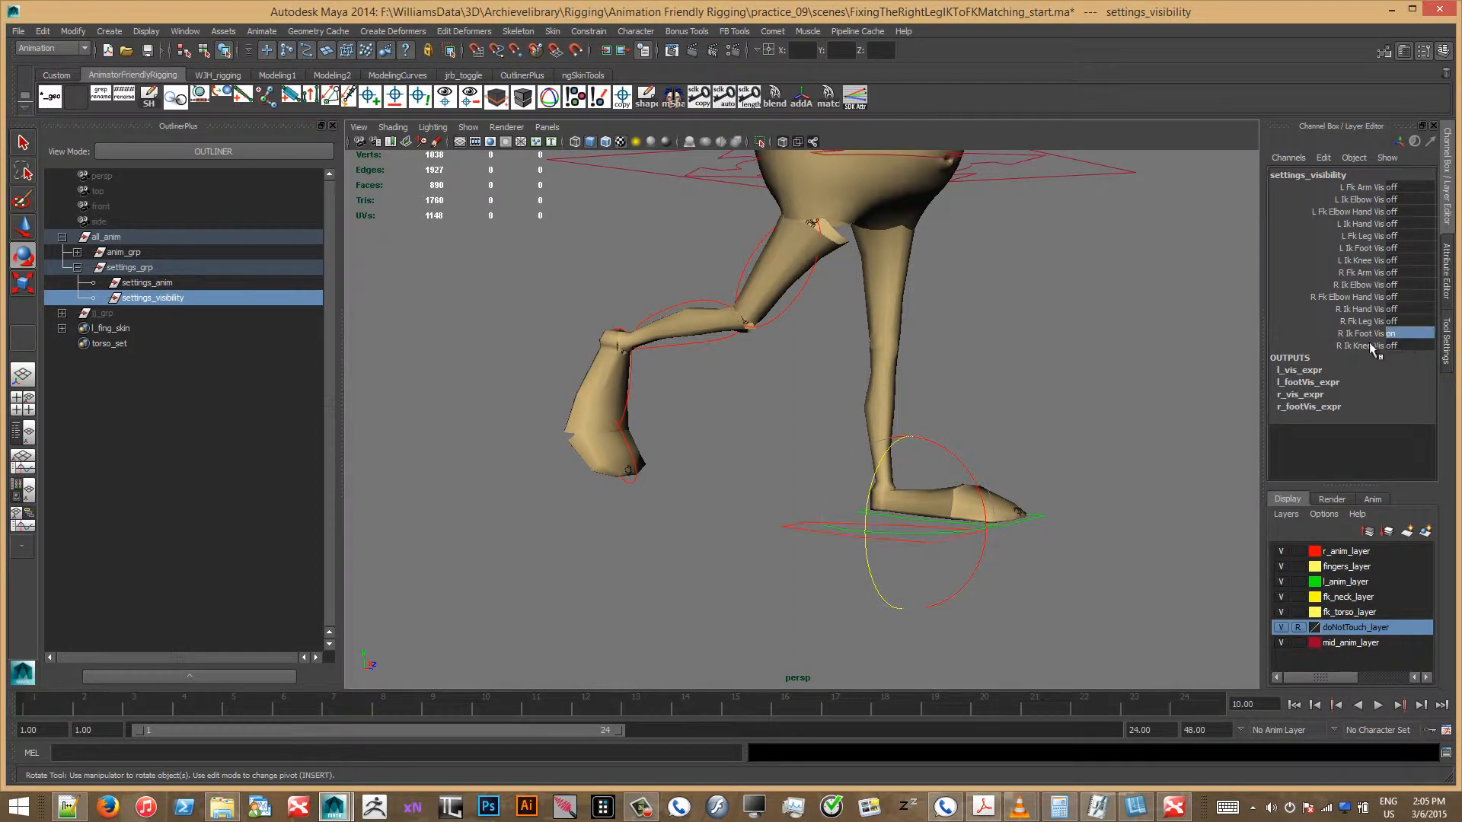
pyautogui.click(741, 582)
# Step: Run the MEL command js_matchObj on the r_foot_anim control to match it to the posed FK foot
pyautogui.click(841, 528)
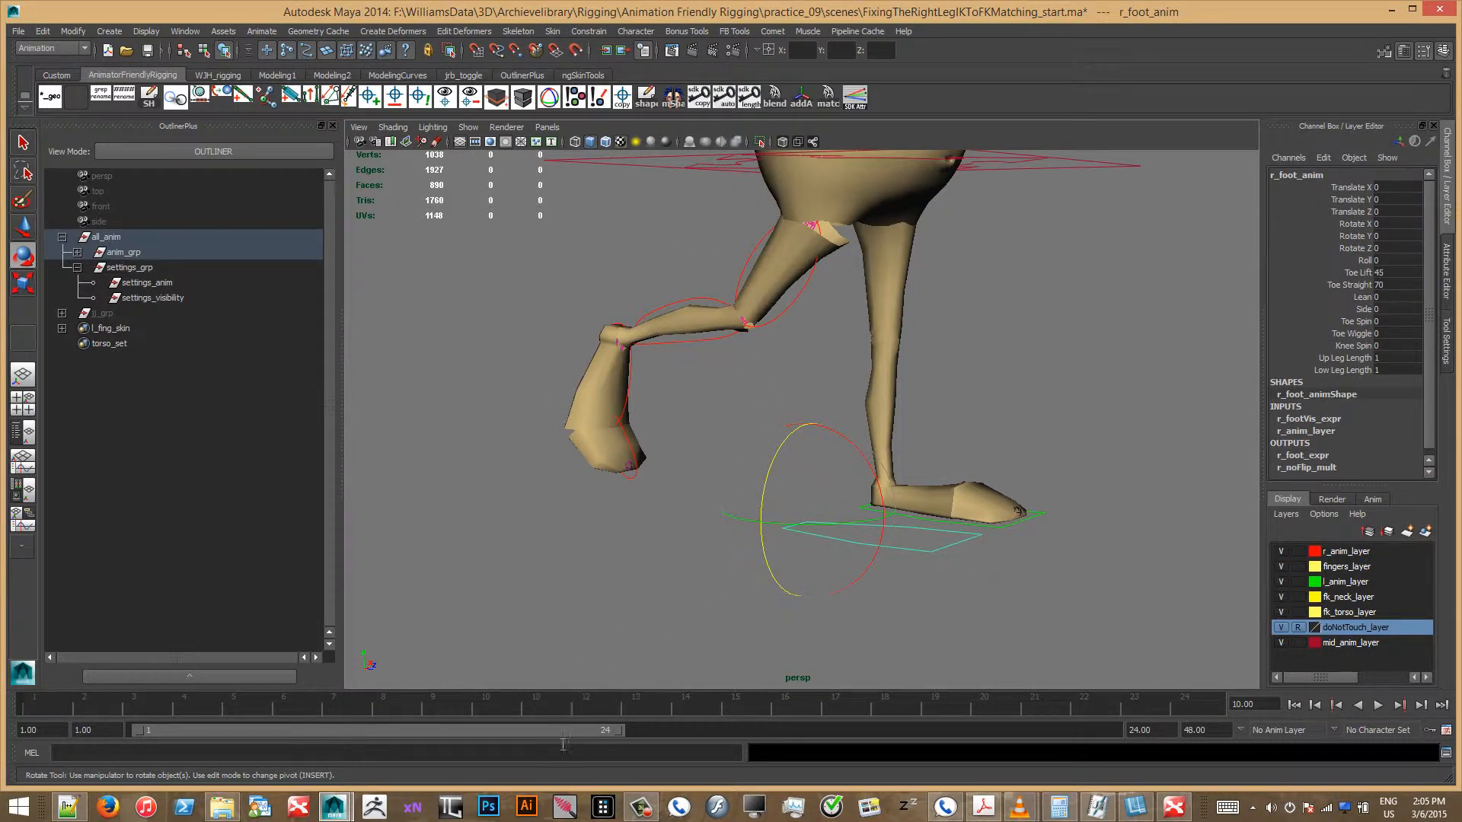
pyautogui.click(536, 756)
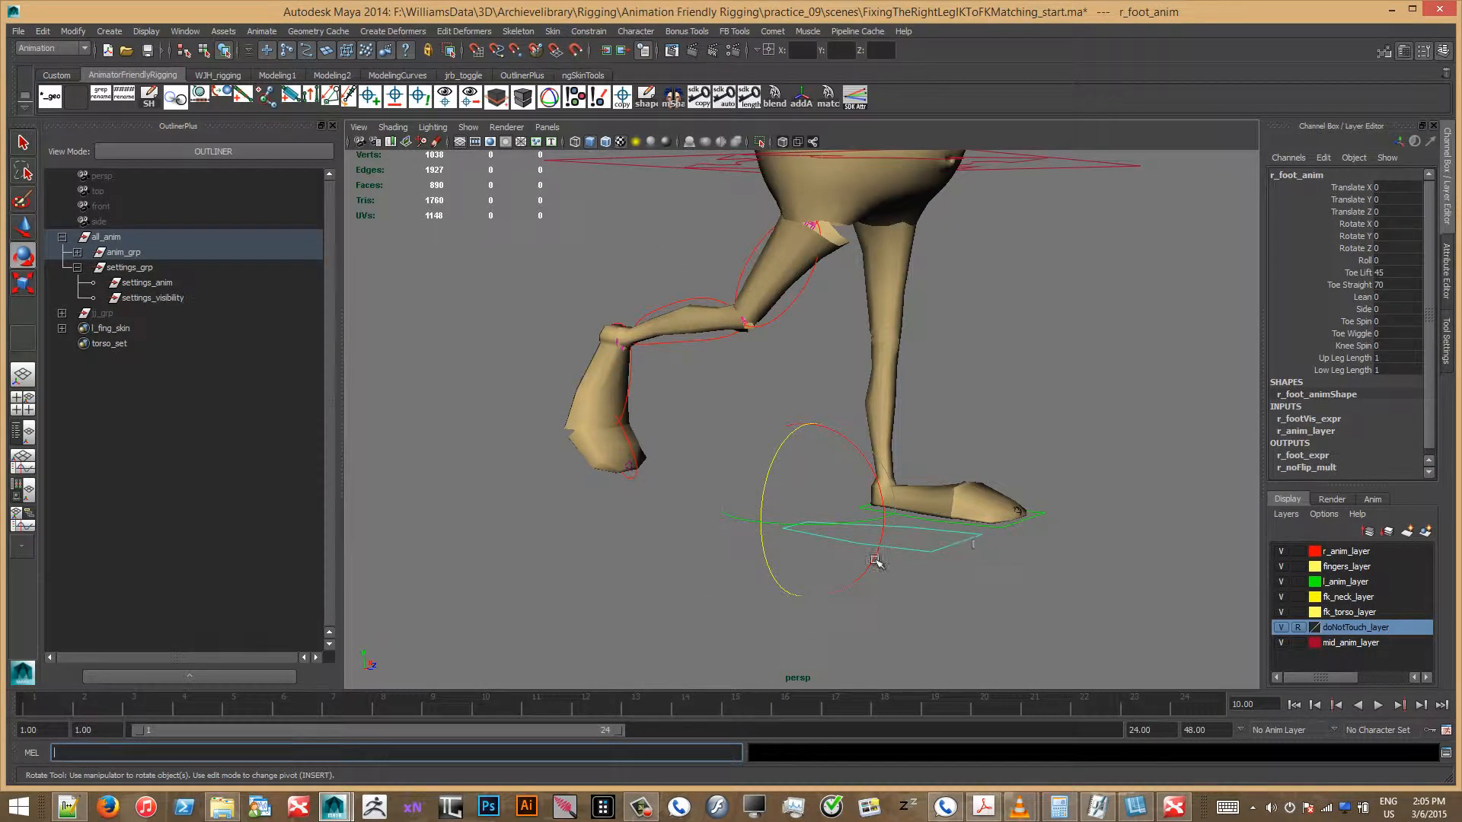
pyautogui.write('js_matchObj')
pyautogui.press('Return')
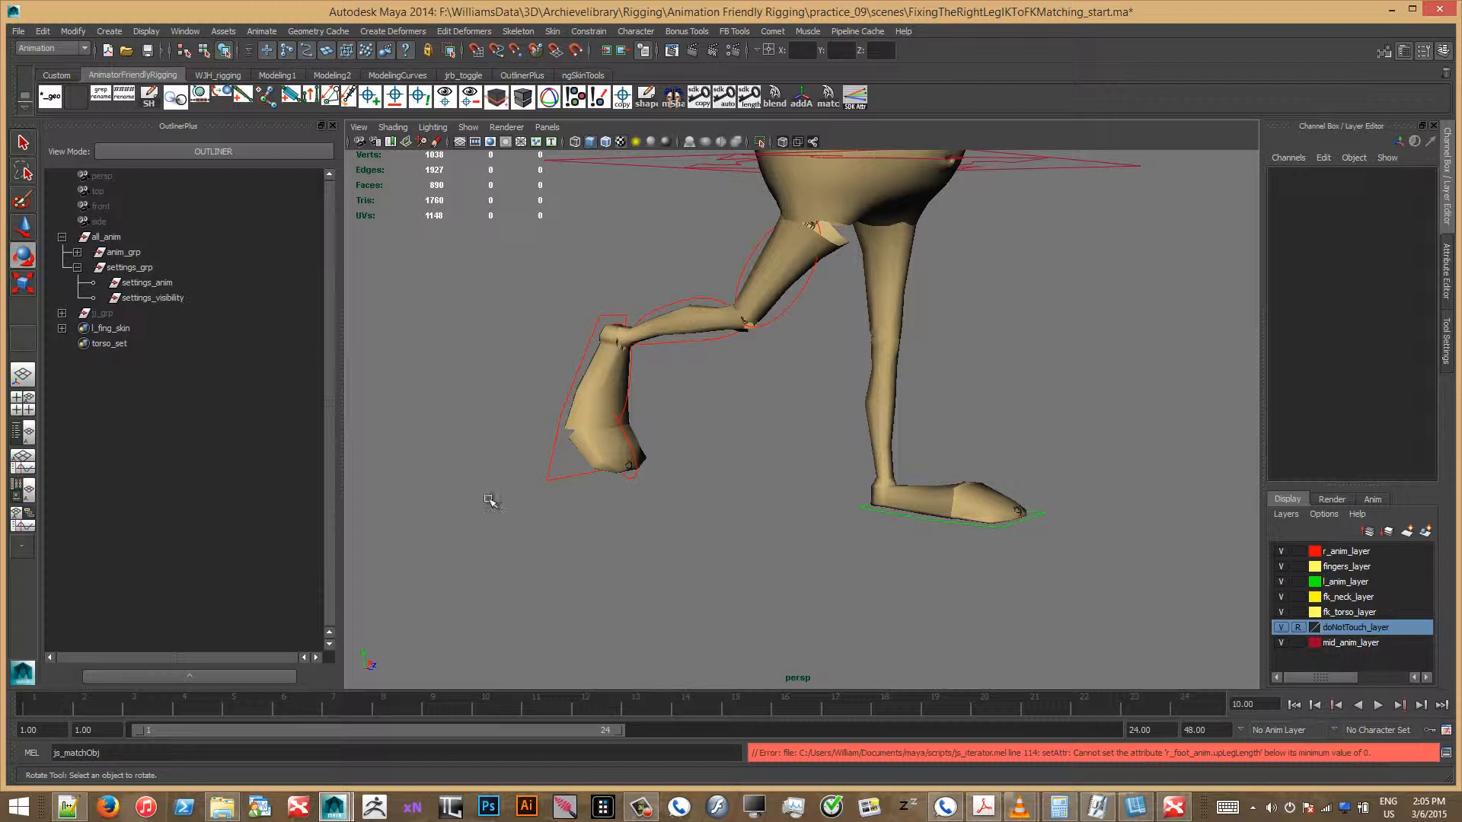
# Step: Switch R Leg State on settings_anim to ik to compare the matched pose
pyautogui.click(152, 288)
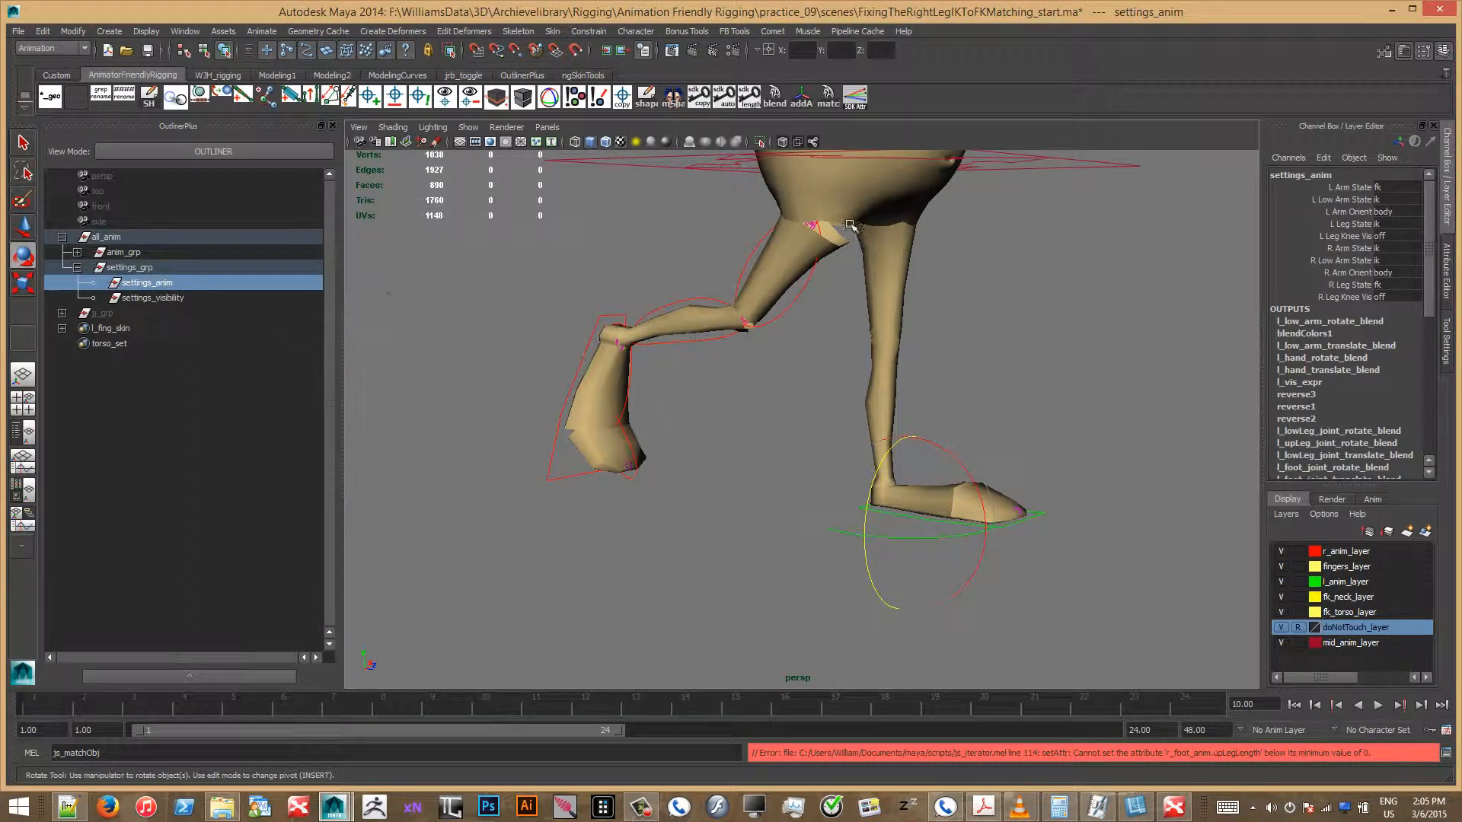
pyautogui.click(1380, 285)
pyautogui.click(1397, 313)
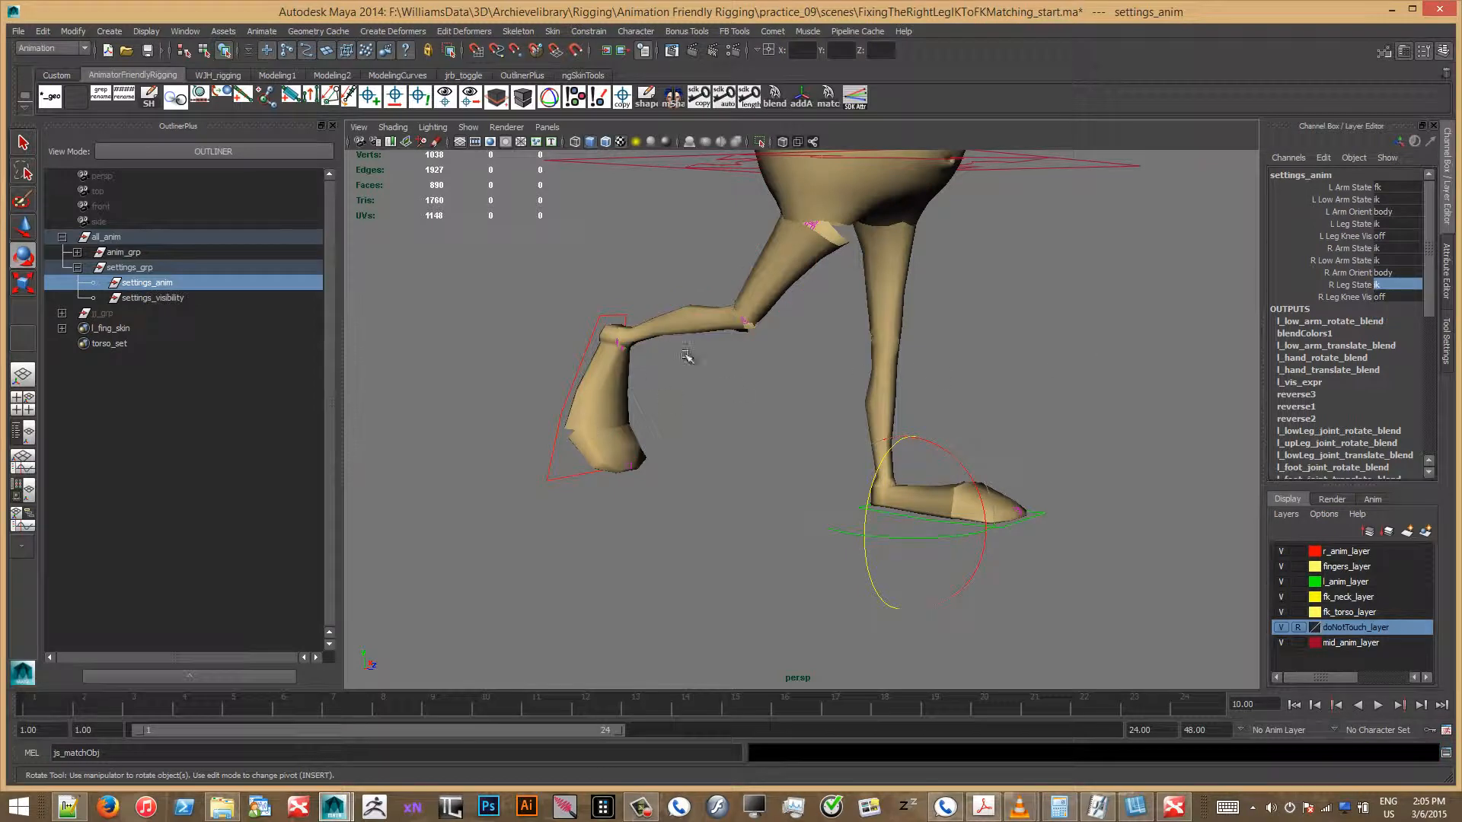
# Step: Undo the switch to ik and the js_matchObj match of the right foot control
pyautogui.hotkey('ctrl', 'z')
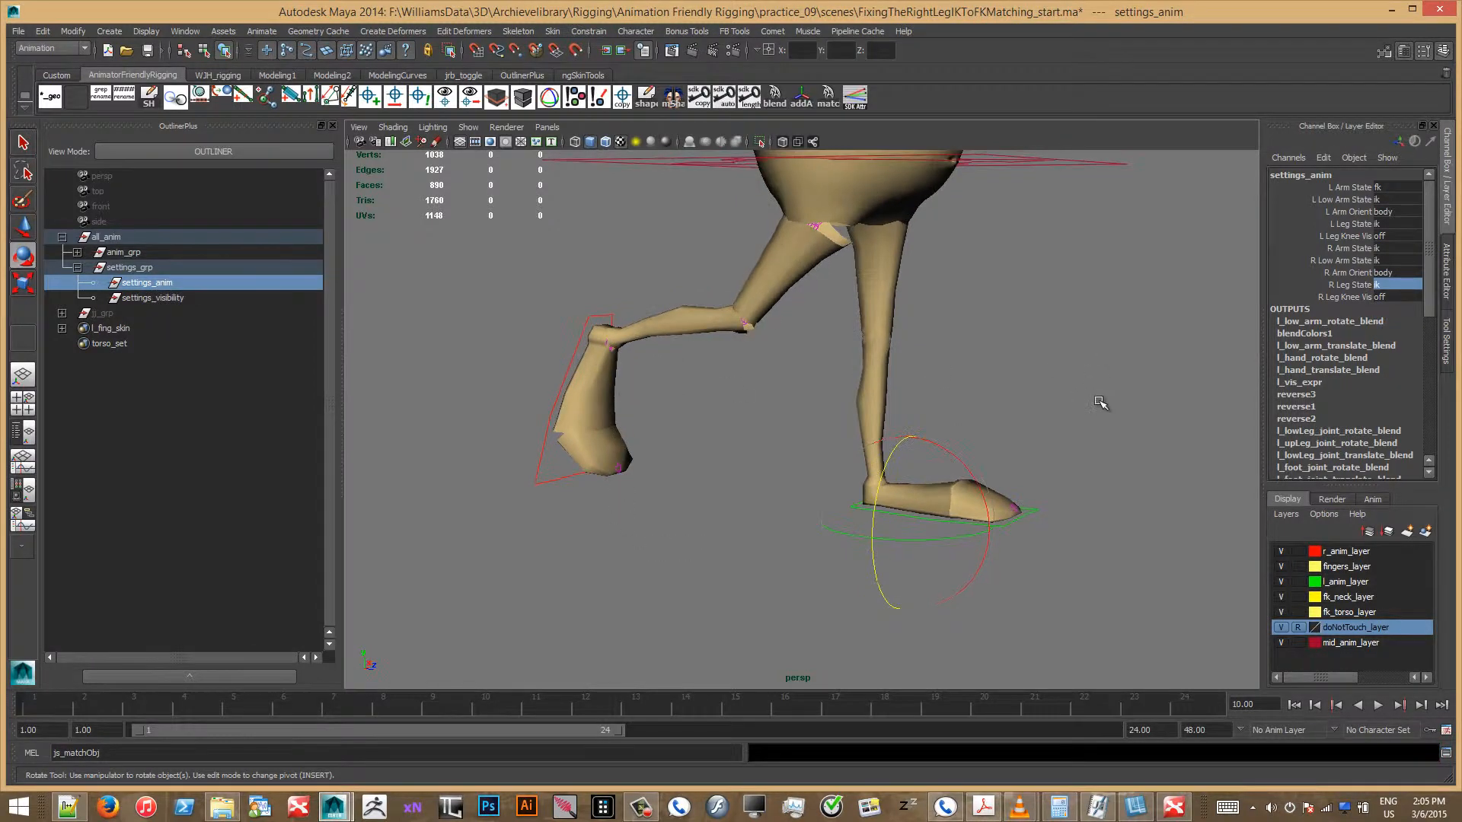
pyautogui.hotkey('ctrl', 'z')
pyautogui.hotkey('ctrl', 'z')
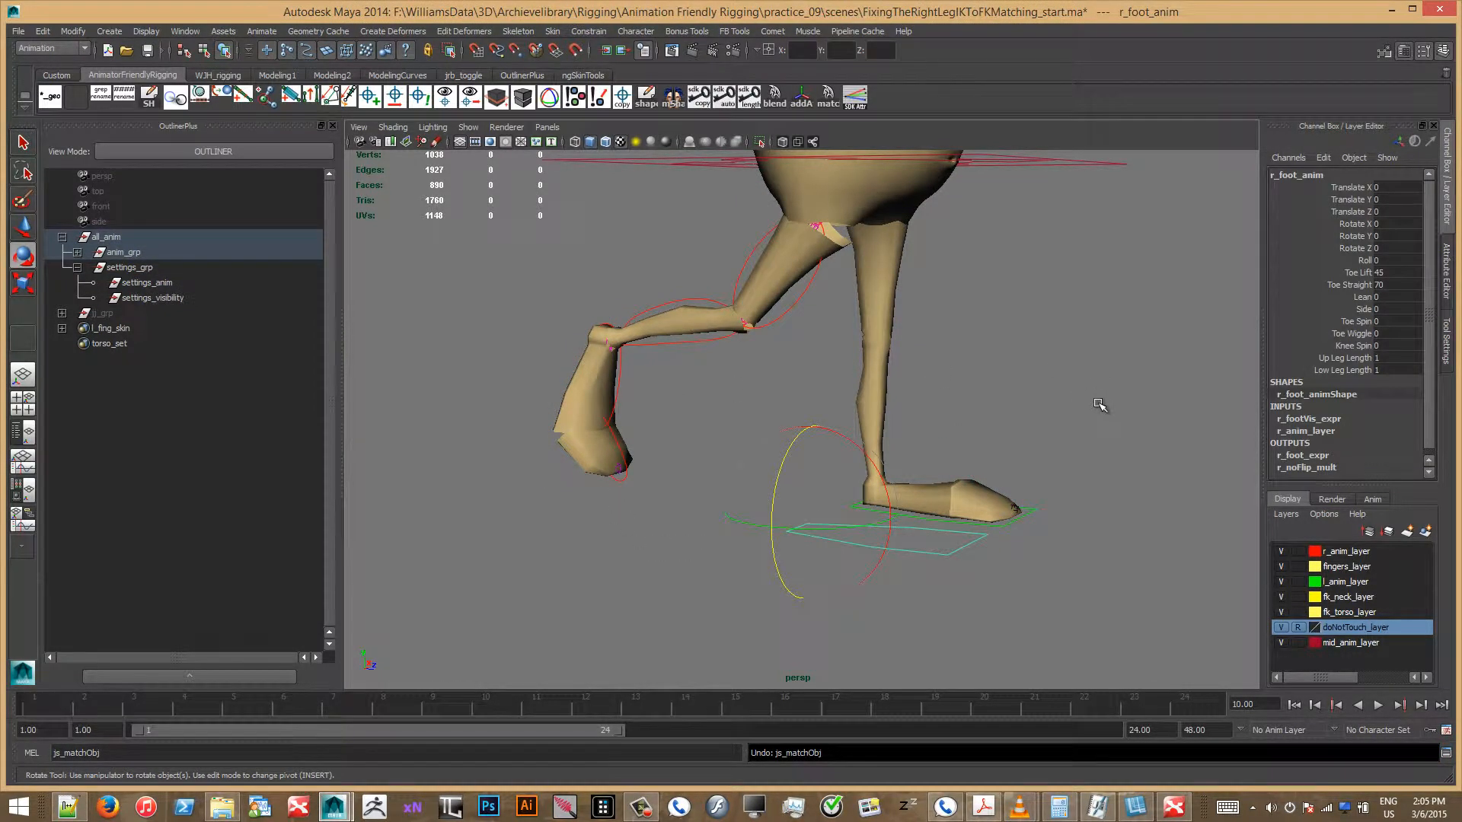
pyautogui.click(1100, 404)
# Step: Increase the Length of the right FK upper leg control to stretch the thigh
pyautogui.click(792, 306)
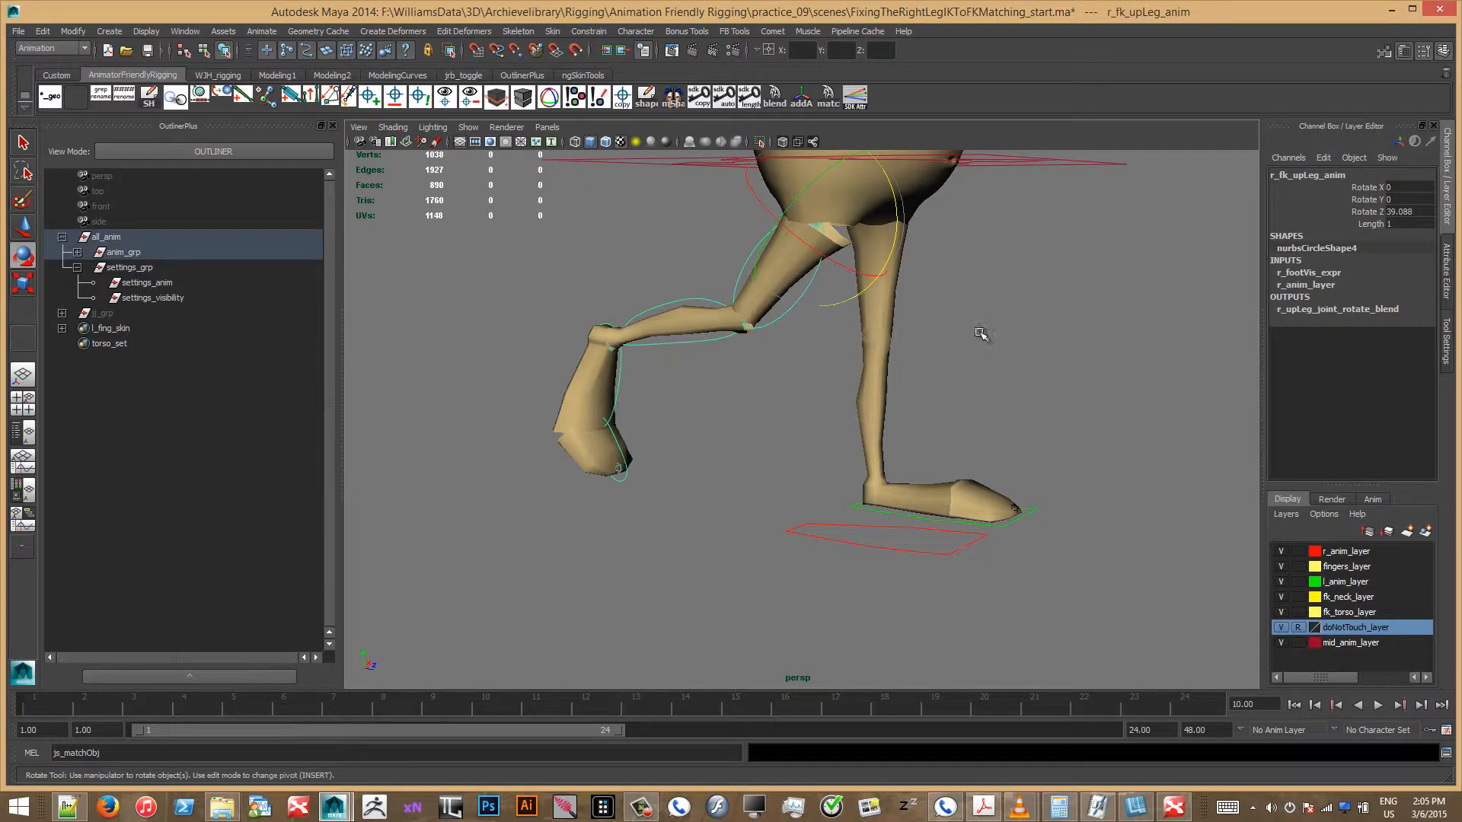
pyautogui.click(1381, 223)
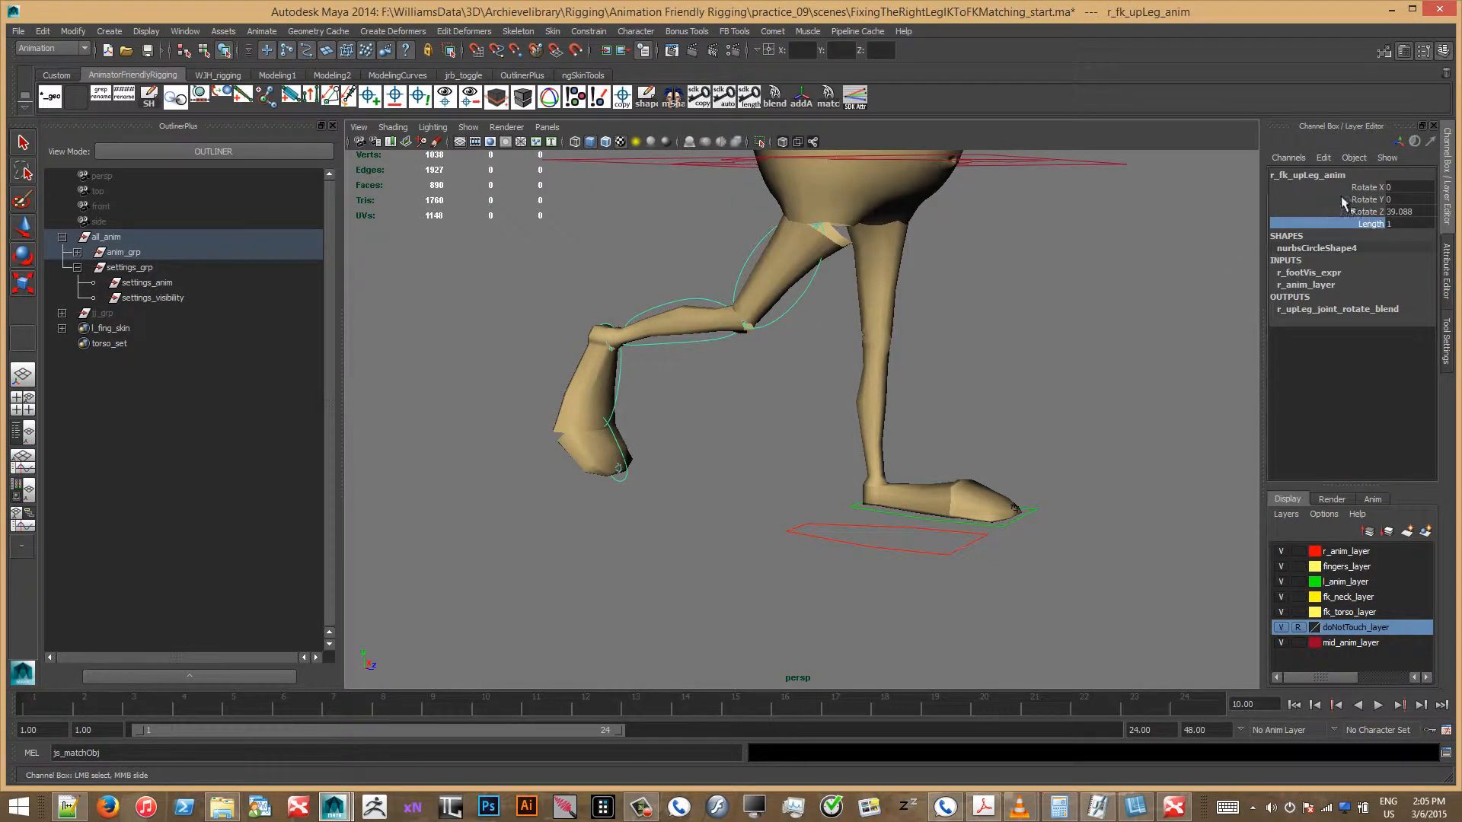
pyautogui.moveTo(969, 300); pyautogui.dragTo(1039, 290, button='middle')
pyautogui.click(638, 424)
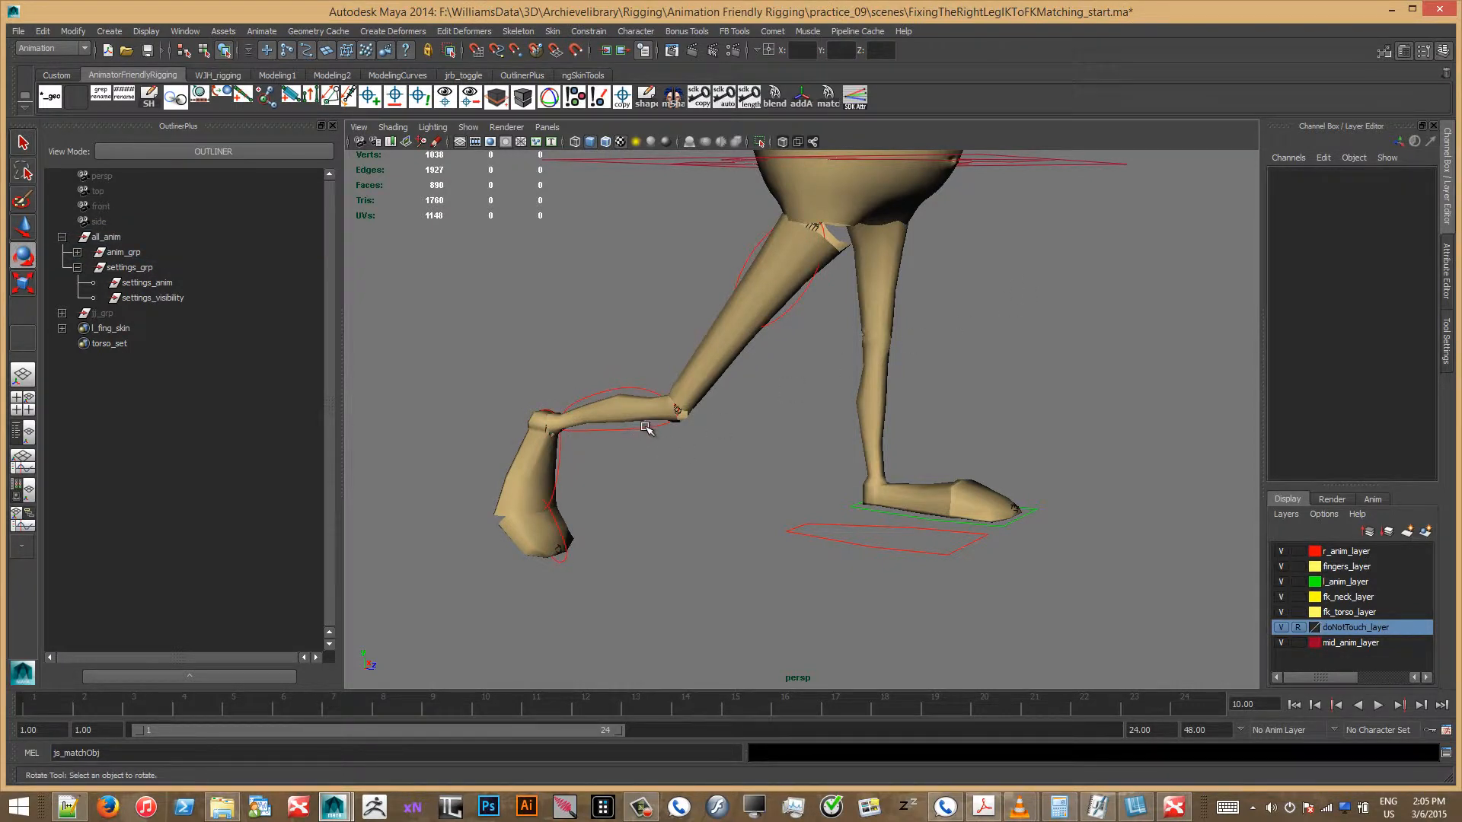
# Step: Increase the Length of the right FK lower leg control to stretch the shin well beyond its original length
pyautogui.click(647, 425)
pyautogui.click(1380, 224)
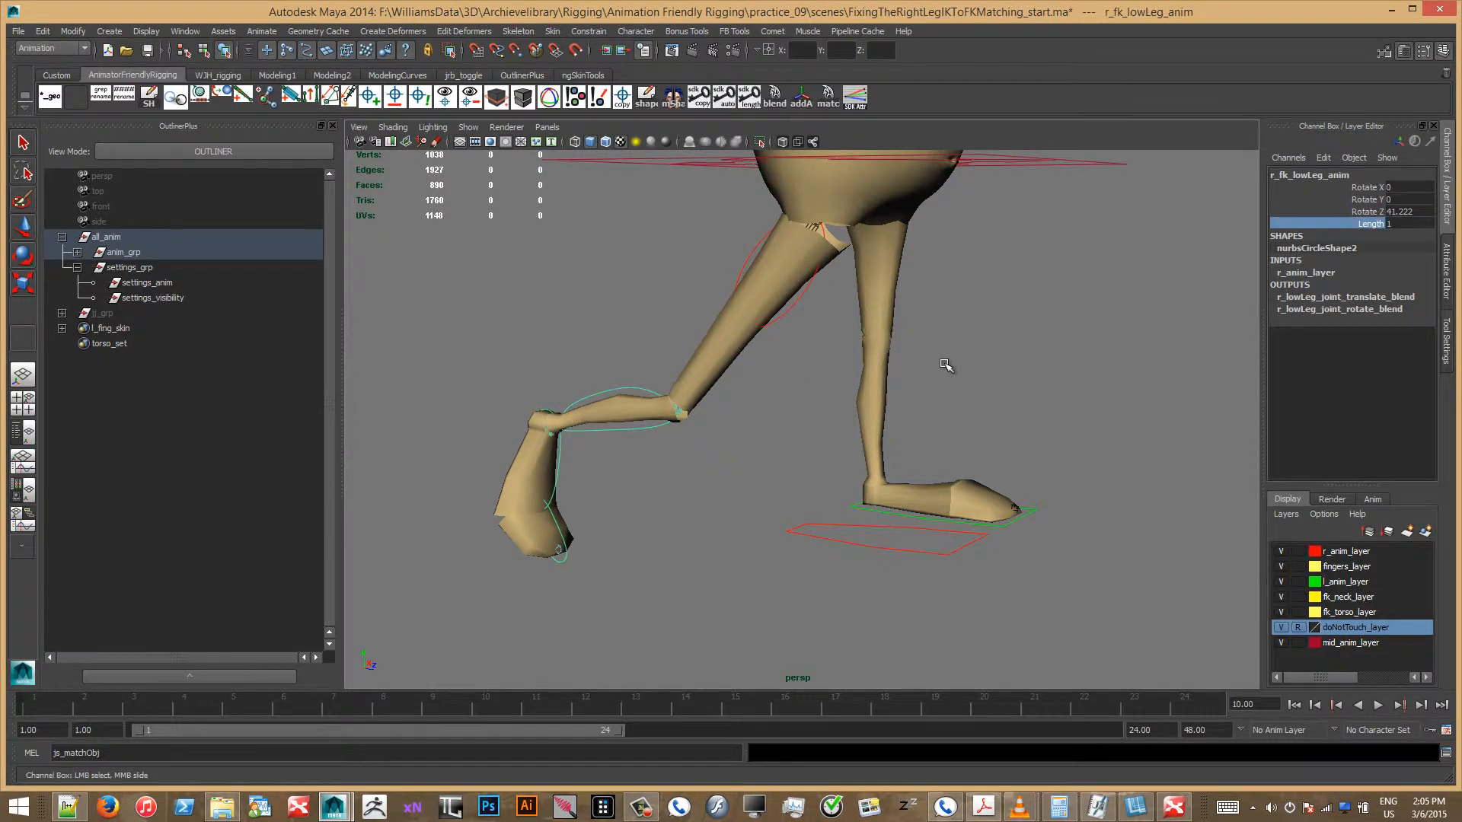
pyautogui.moveTo(948, 368); pyautogui.dragTo(1044, 351, button='middle')
pyautogui.click(840, 593)
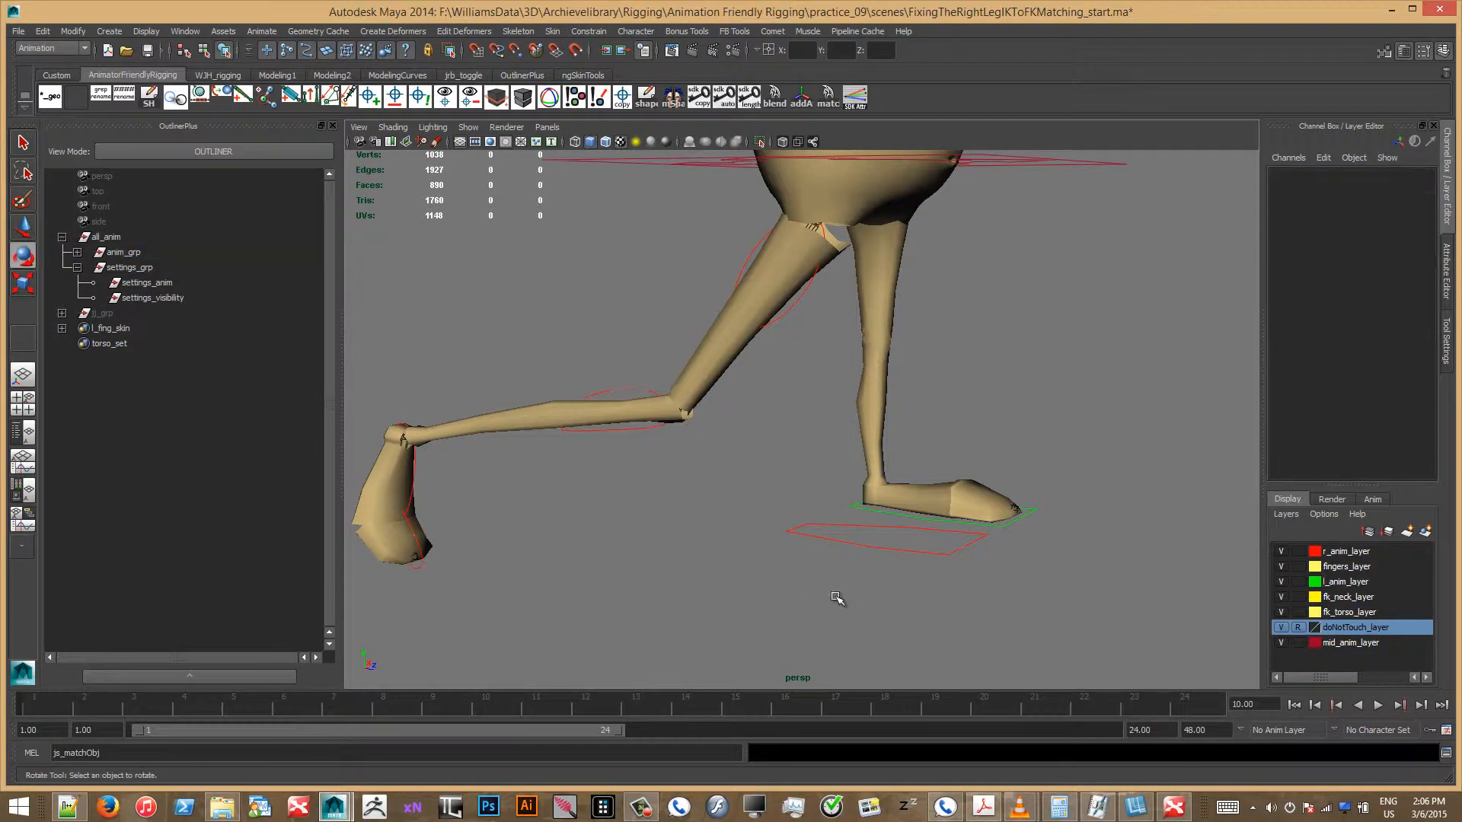
# Step: Match the r_foot_anim control to the stretched FK leg by running js_matchObj again
pyautogui.click(174, 284)
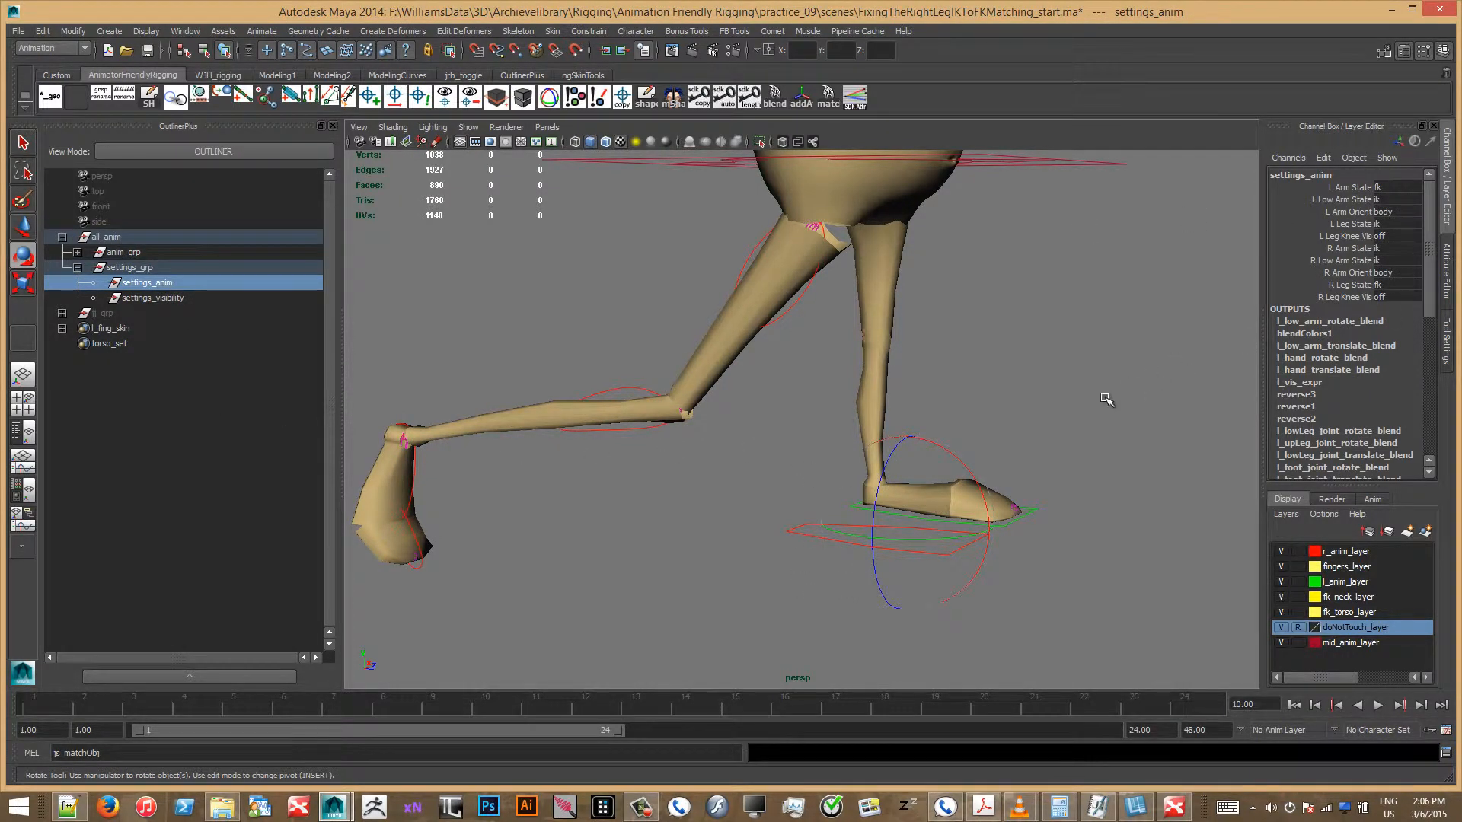
pyautogui.click(1106, 399)
pyautogui.keyDown('alt'); pyautogui.moveTo(819, 601); pyautogui.dragTo(845, 606); pyautogui.keyUp('alt')
pyautogui.click(841, 523)
pyautogui.keyDown('alt'); pyautogui.moveTo(763, 506); pyautogui.dragTo(855, 447, button='middle'); pyautogui.keyUp('alt')
pyautogui.click(551, 746)
pyautogui.press('Return')
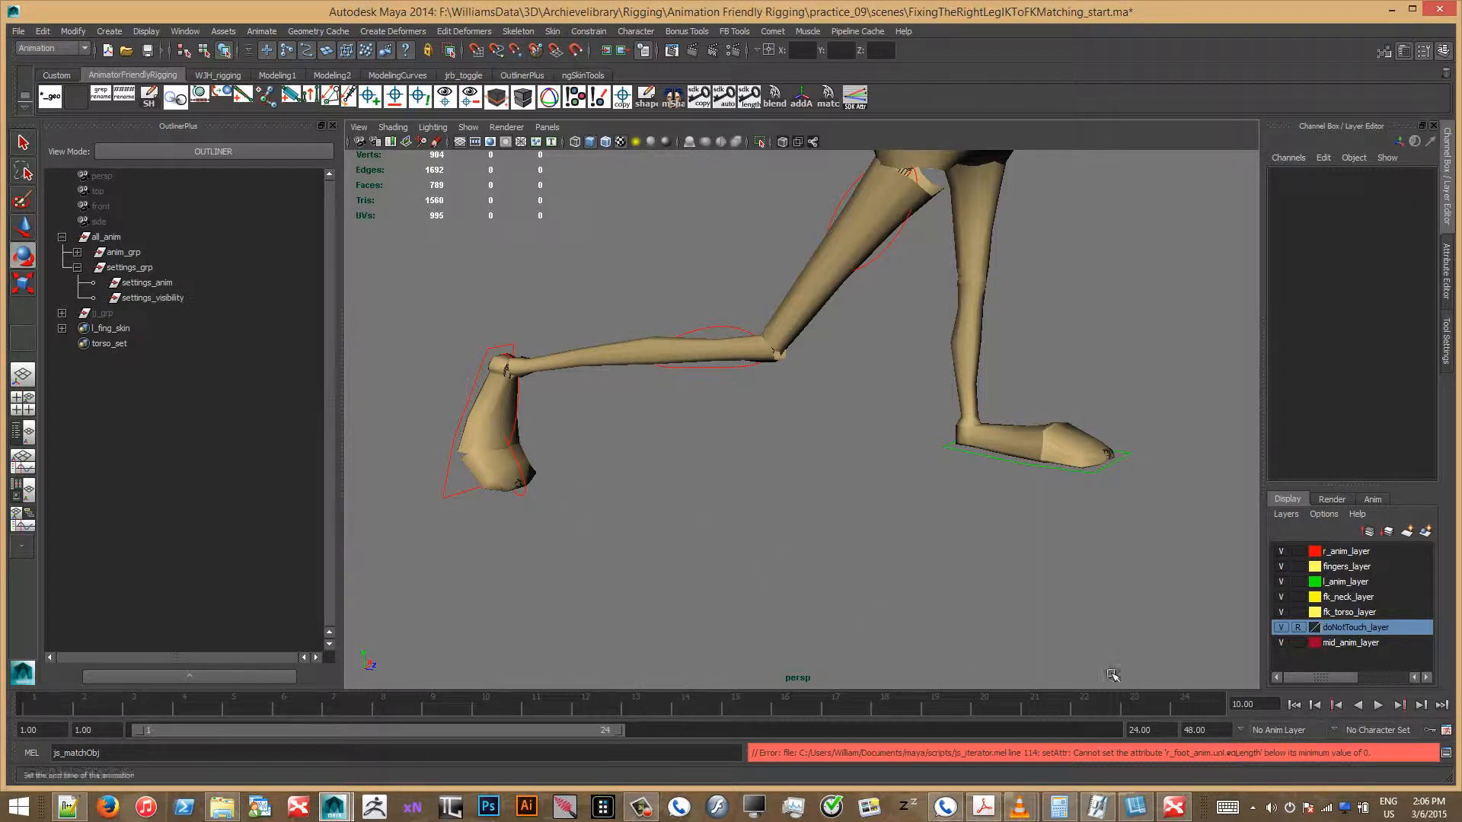
# Step: Set R Leg State to ik on settings_anim and examine how the stretched right leg matches
pyautogui.click(147, 282)
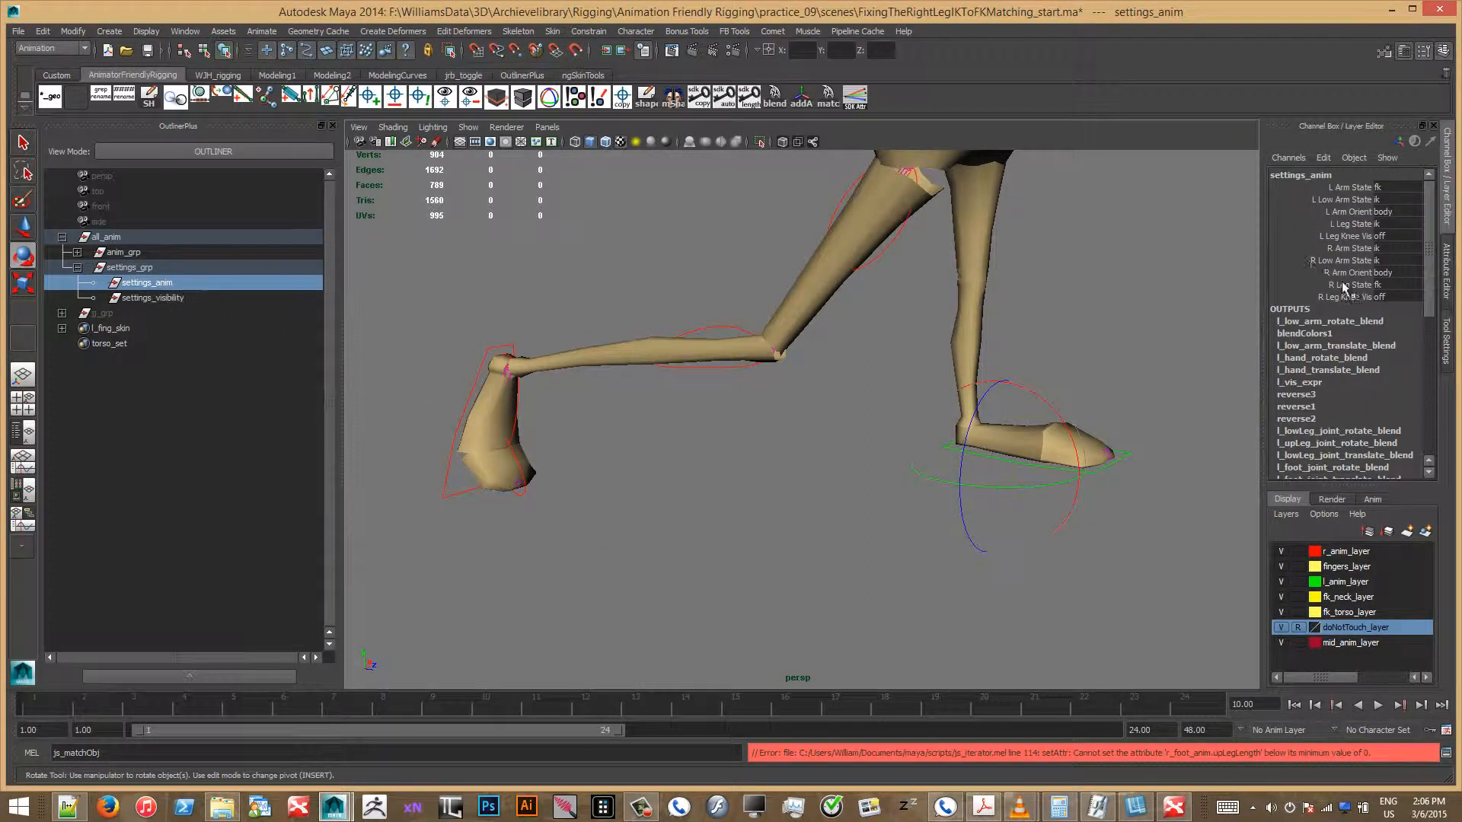
pyautogui.click(1379, 285)
pyautogui.click(1395, 314)
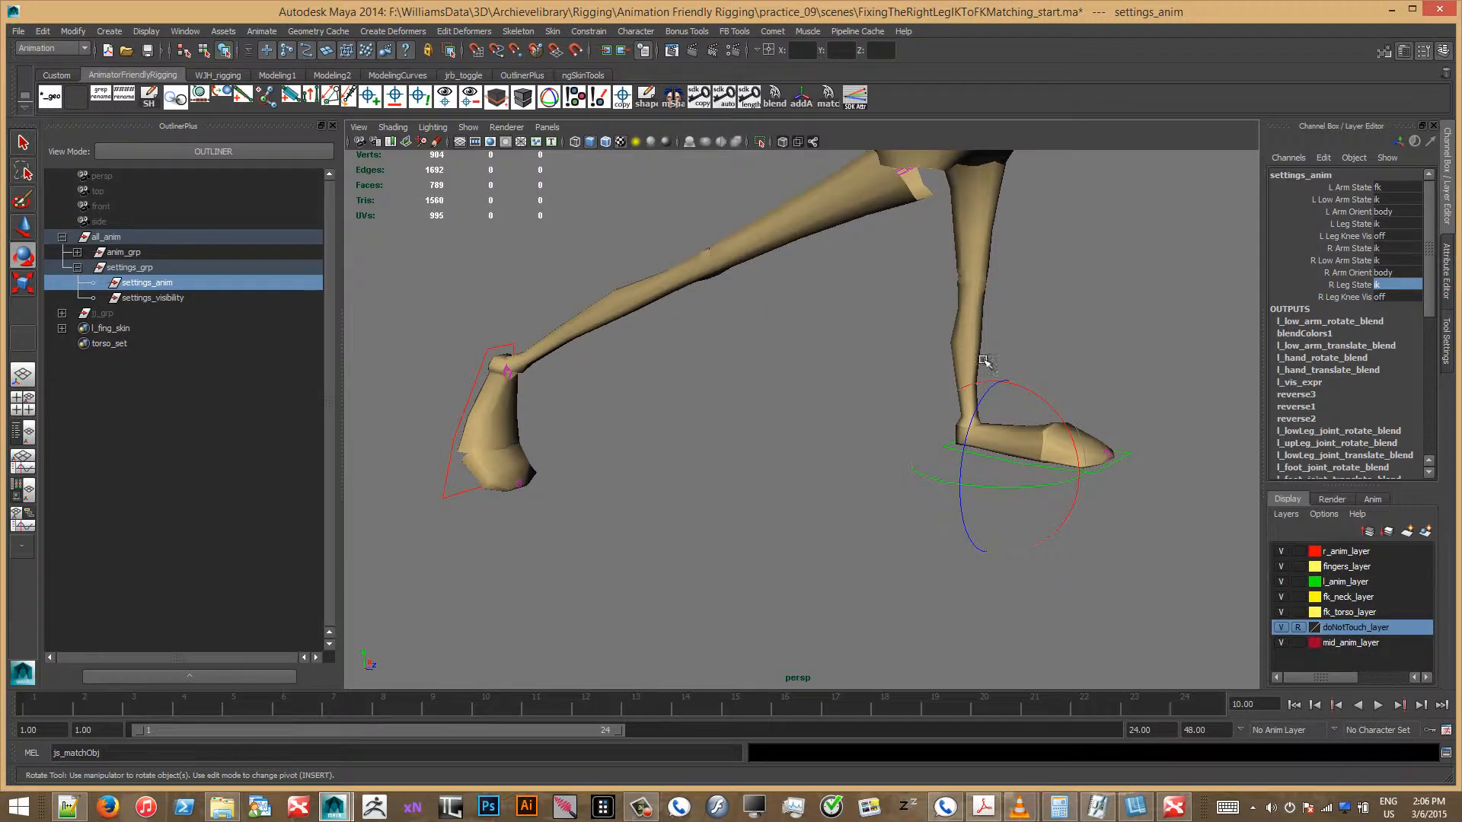
pyautogui.click(673, 419)
pyautogui.keyDown('alt'); pyautogui.moveTo(705, 401); pyautogui.dragTo(712, 491, button='middle'); pyautogui.keyUp('alt')
pyautogui.scroll(-3, 716, 487)
pyautogui.keyDown('alt'); pyautogui.moveTo(721, 476); pyautogui.dragTo(754, 418); pyautogui.keyUp('alt')
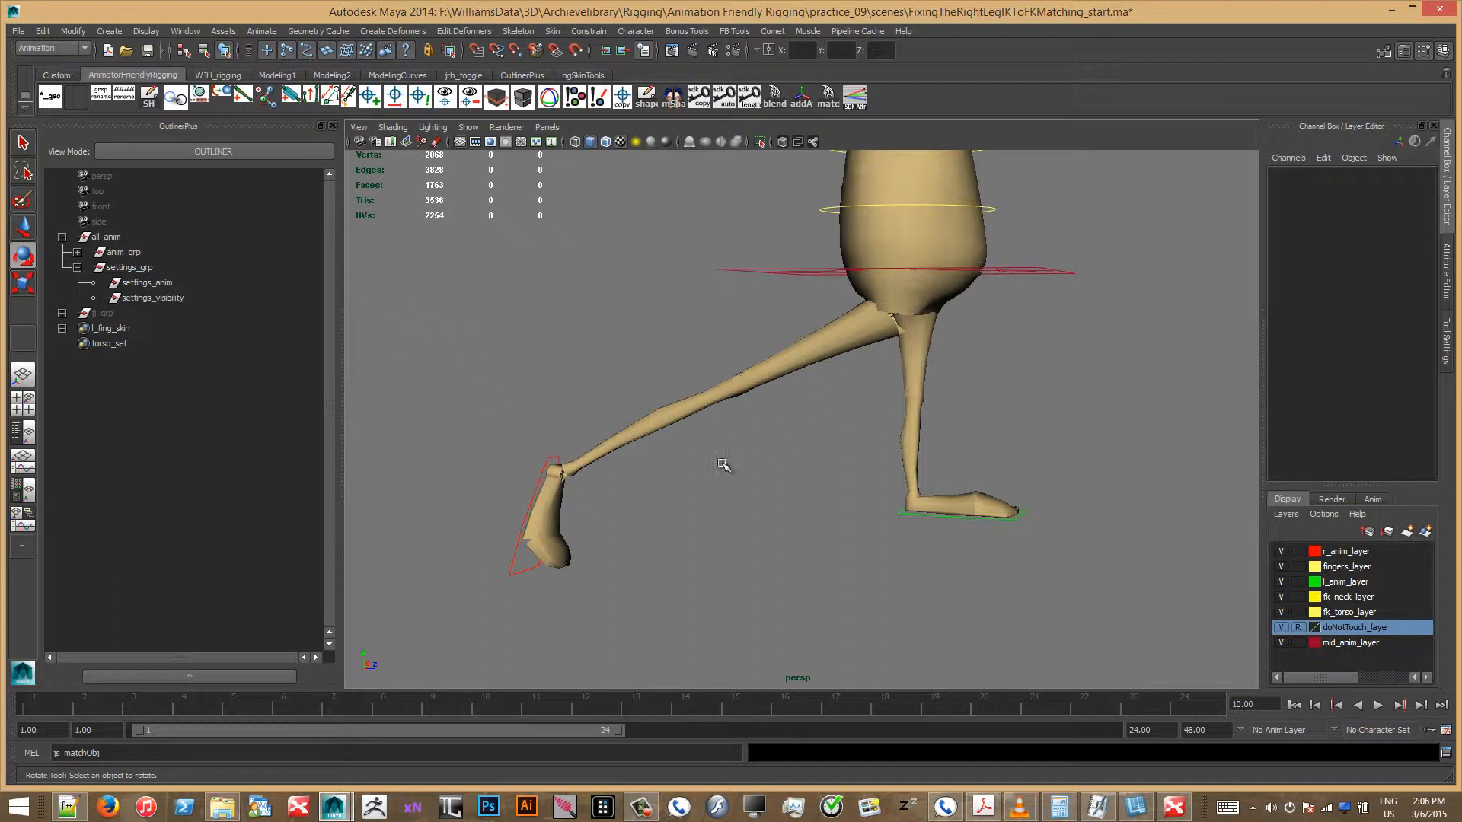
pyautogui.keyDown('alt'); pyautogui.moveTo(761, 489); pyautogui.dragTo(685, 488); pyautogui.keyUp('alt')
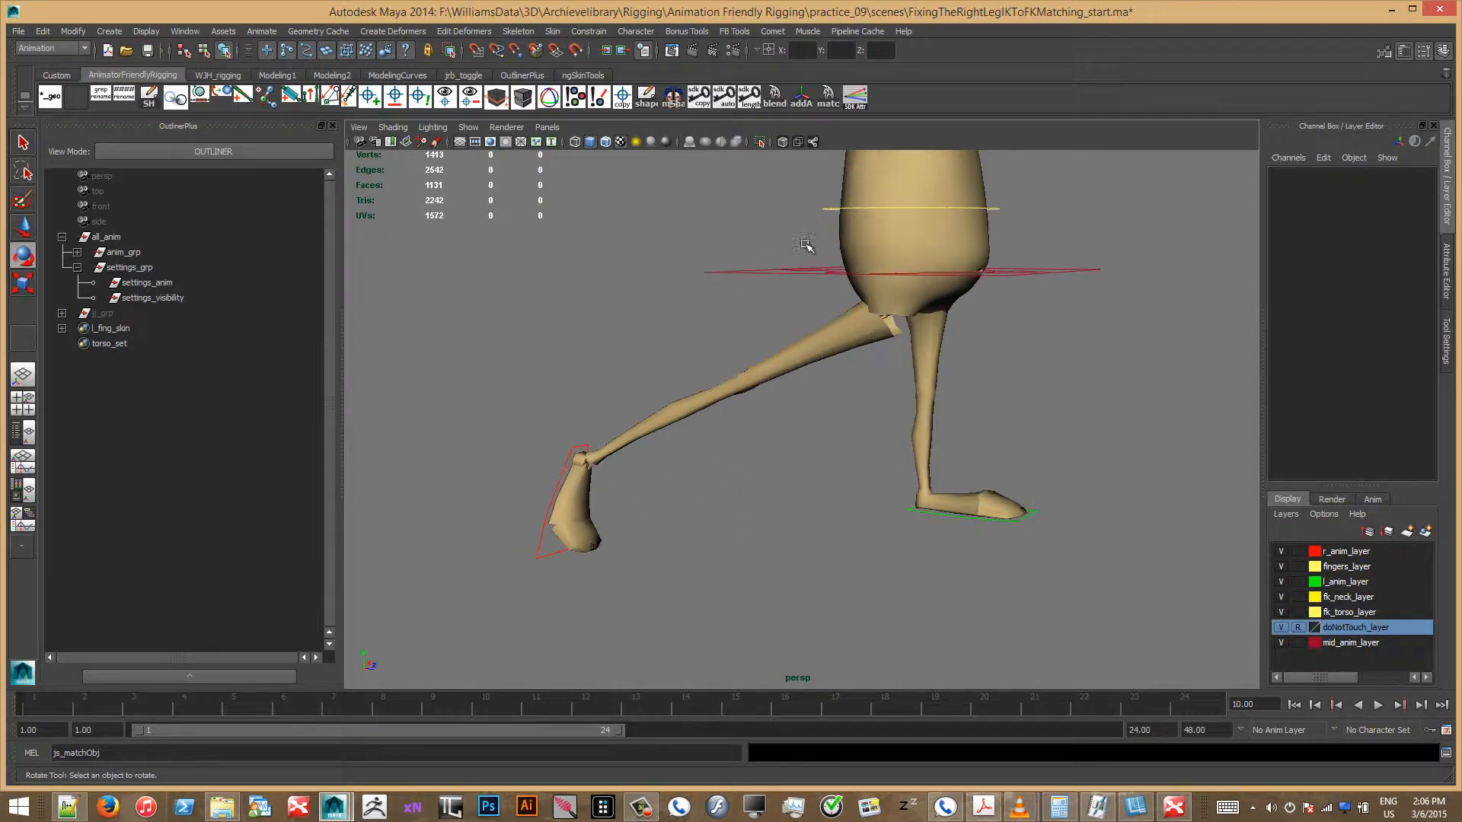
# Step: Open Setup Match Object Options and load the right foot control r_foot_anim as the object
pyautogui.click(828, 100)
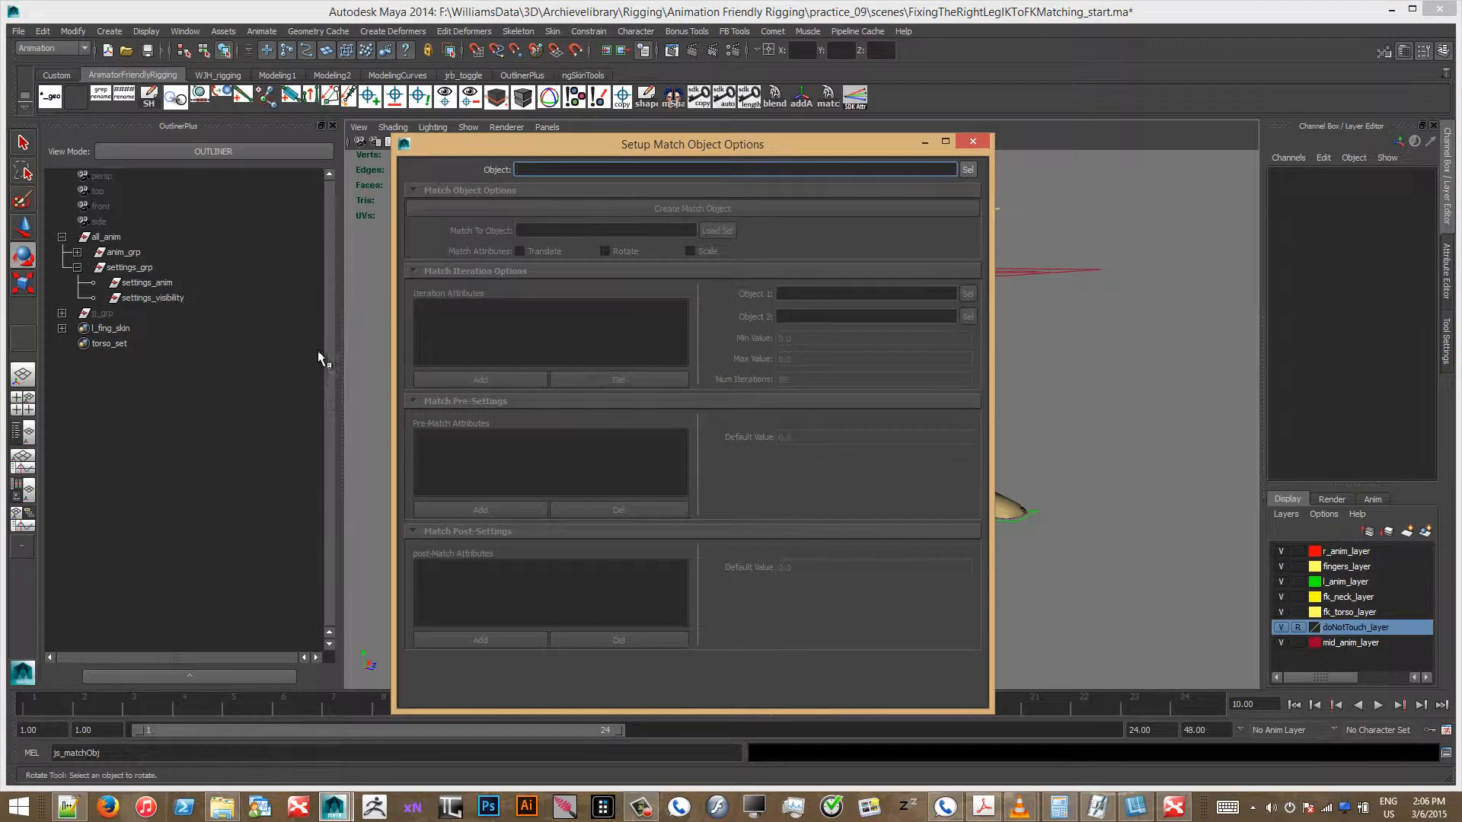
pyautogui.moveTo(738, 144); pyautogui.dragTo(1068, 156)
pyautogui.click(559, 549)
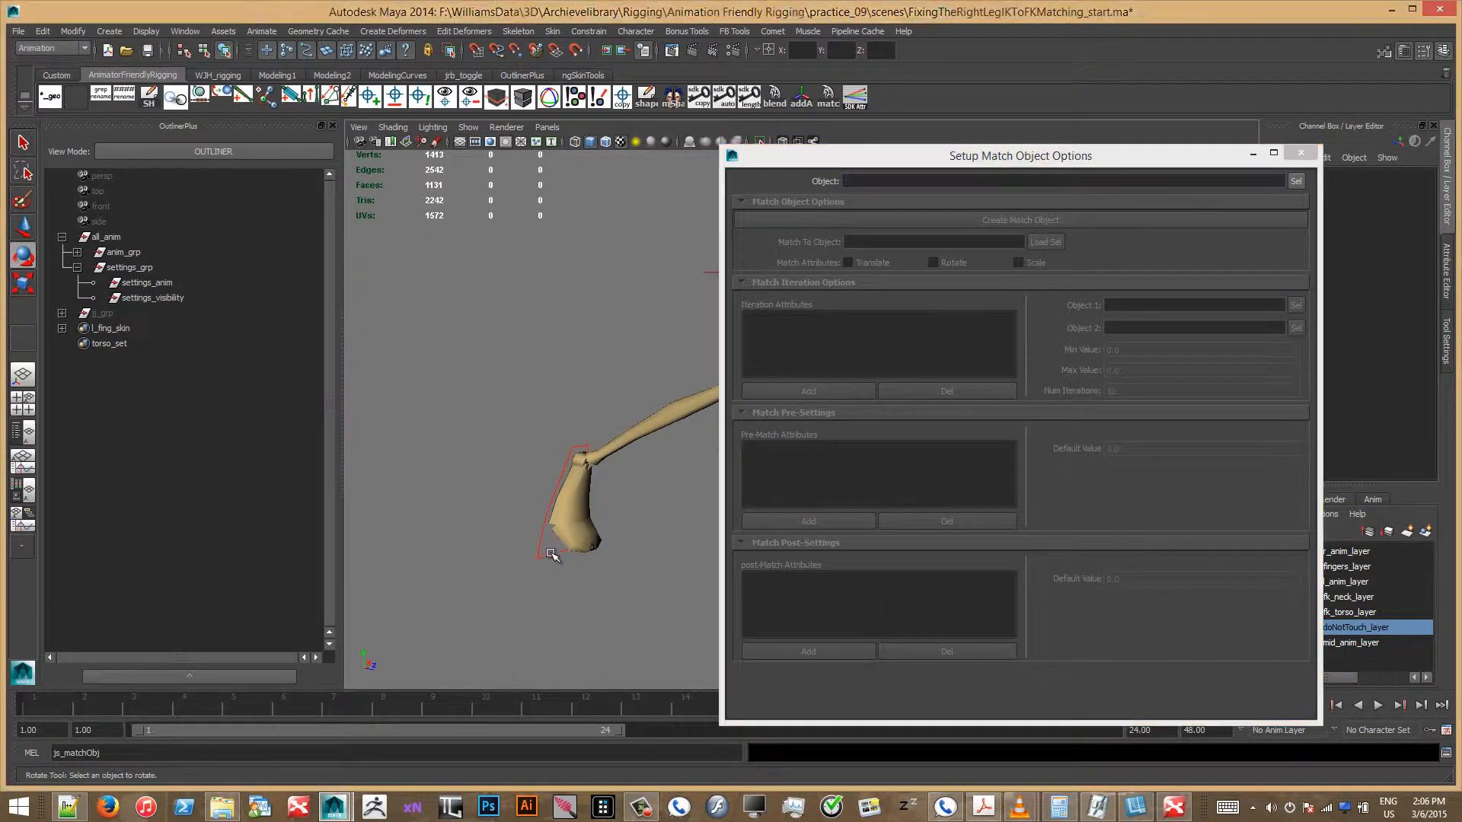
pyautogui.click(1296, 182)
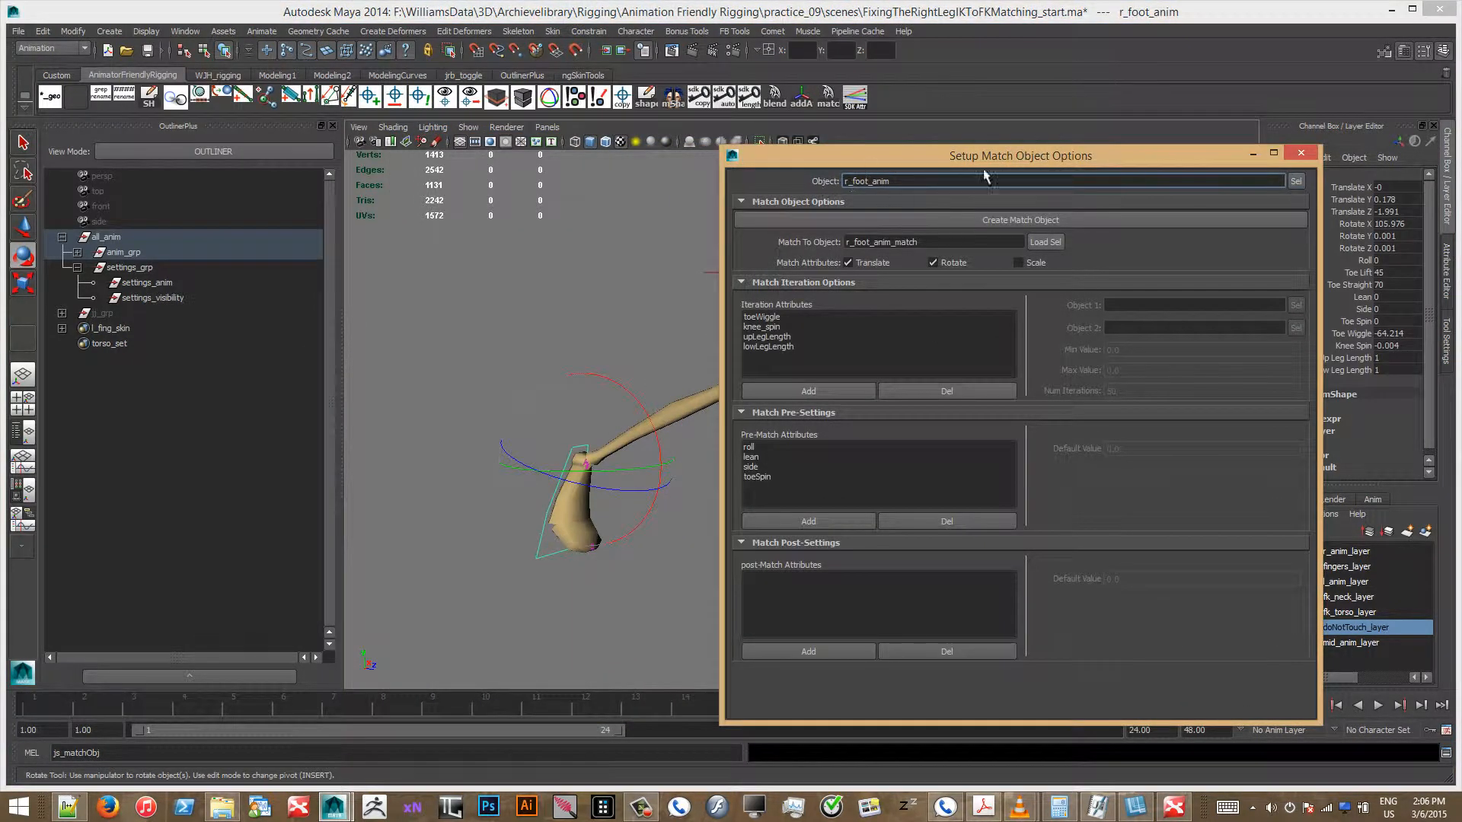
pyautogui.press('f')
pyautogui.moveTo(1028, 154); pyautogui.dragTo(536, 145)
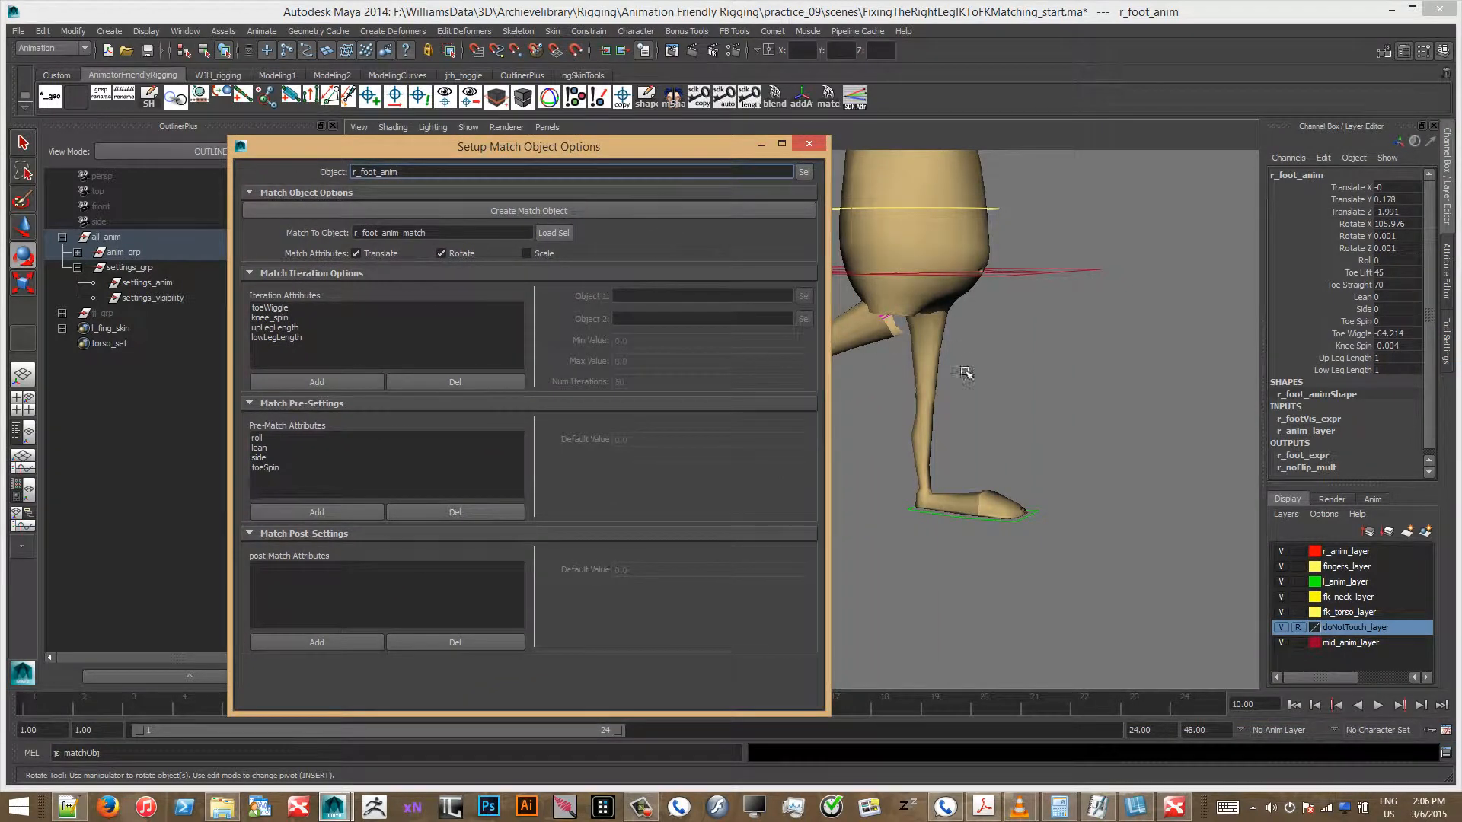
pyautogui.click(1006, 416)
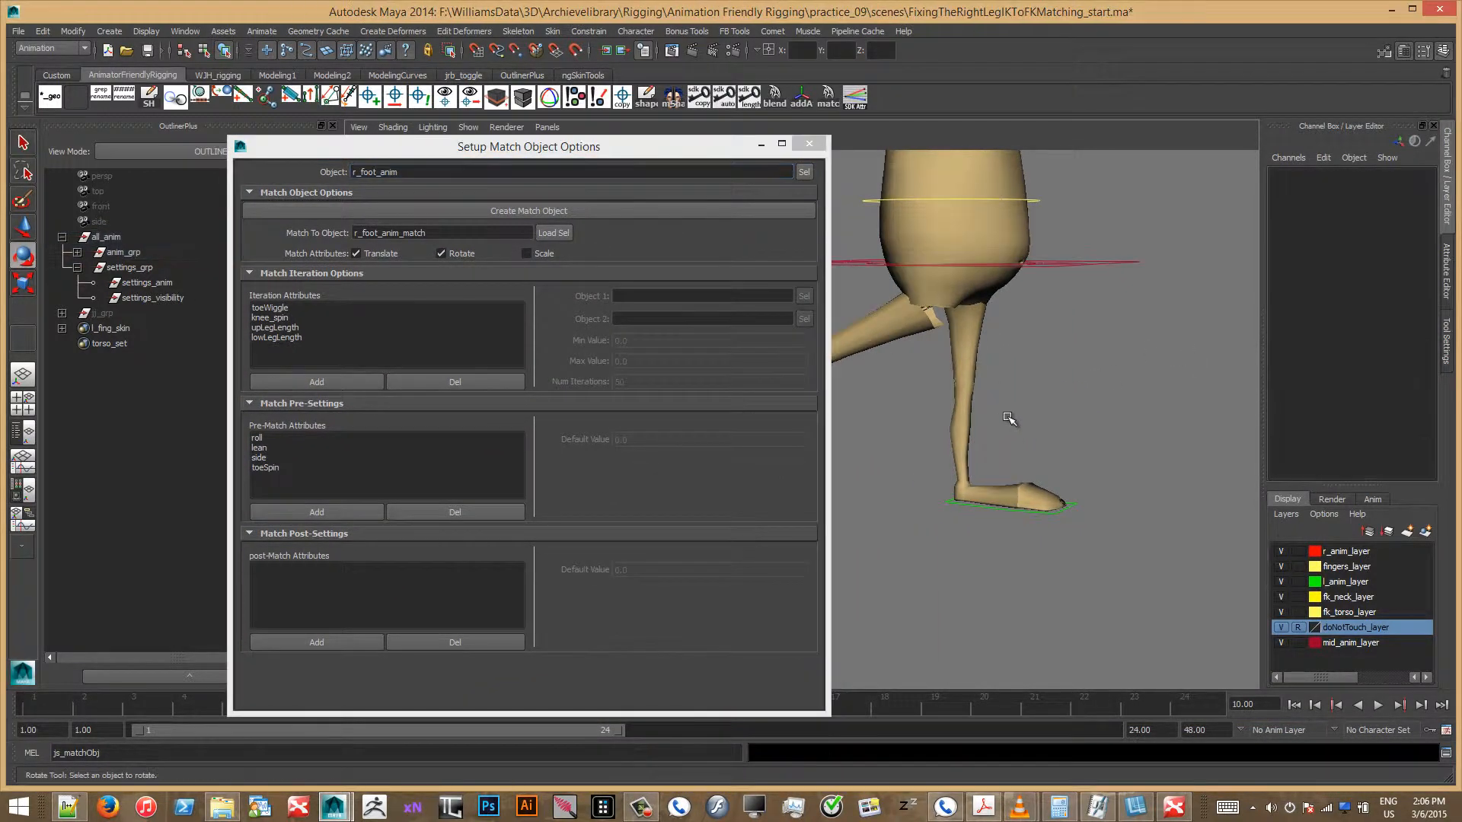
pyautogui.scroll(-6, 1099, 395)
pyautogui.scroll(8, 988, 436)
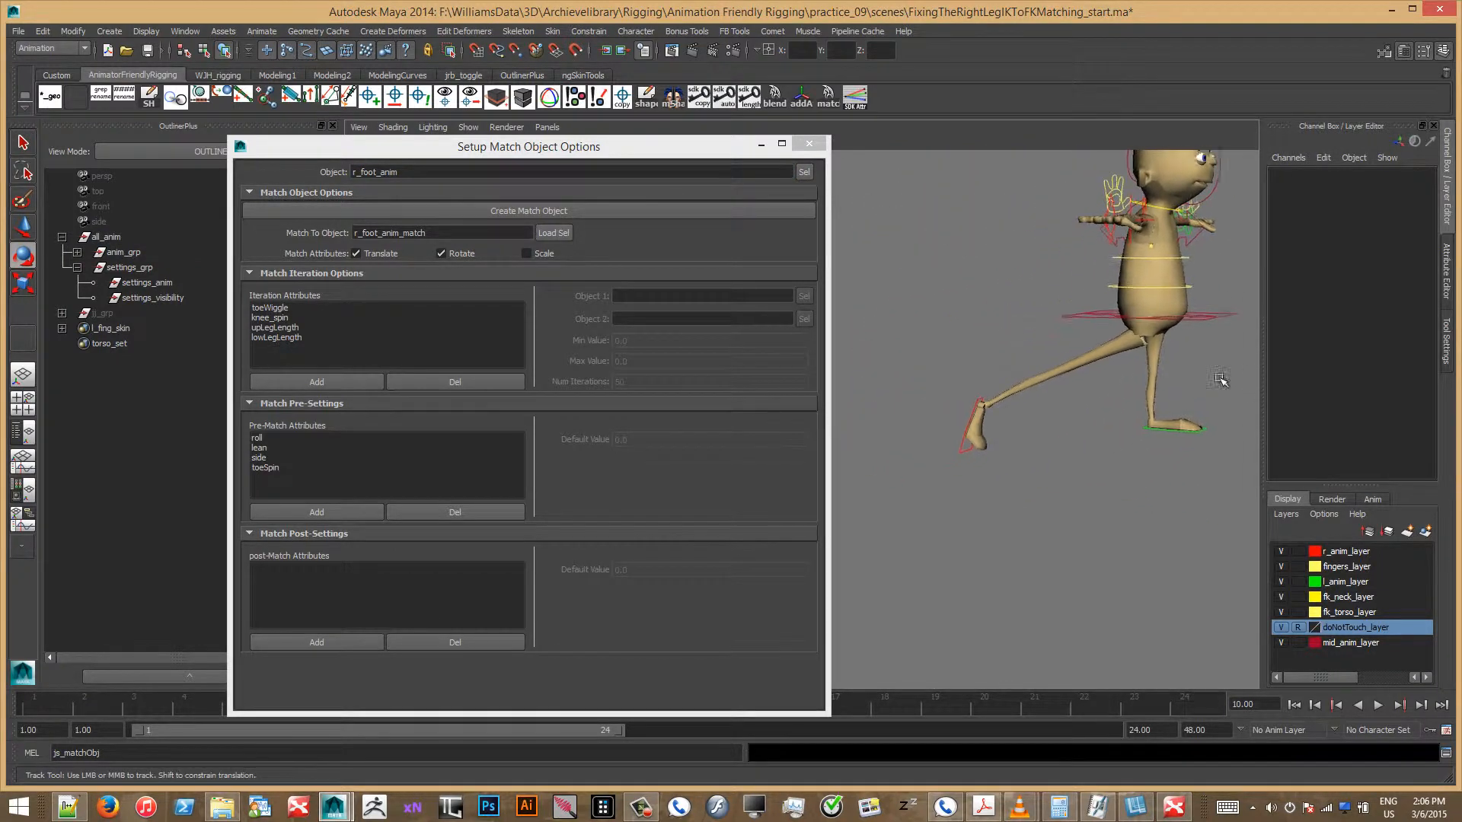
pyautogui.scroll(-3, 1045, 469)
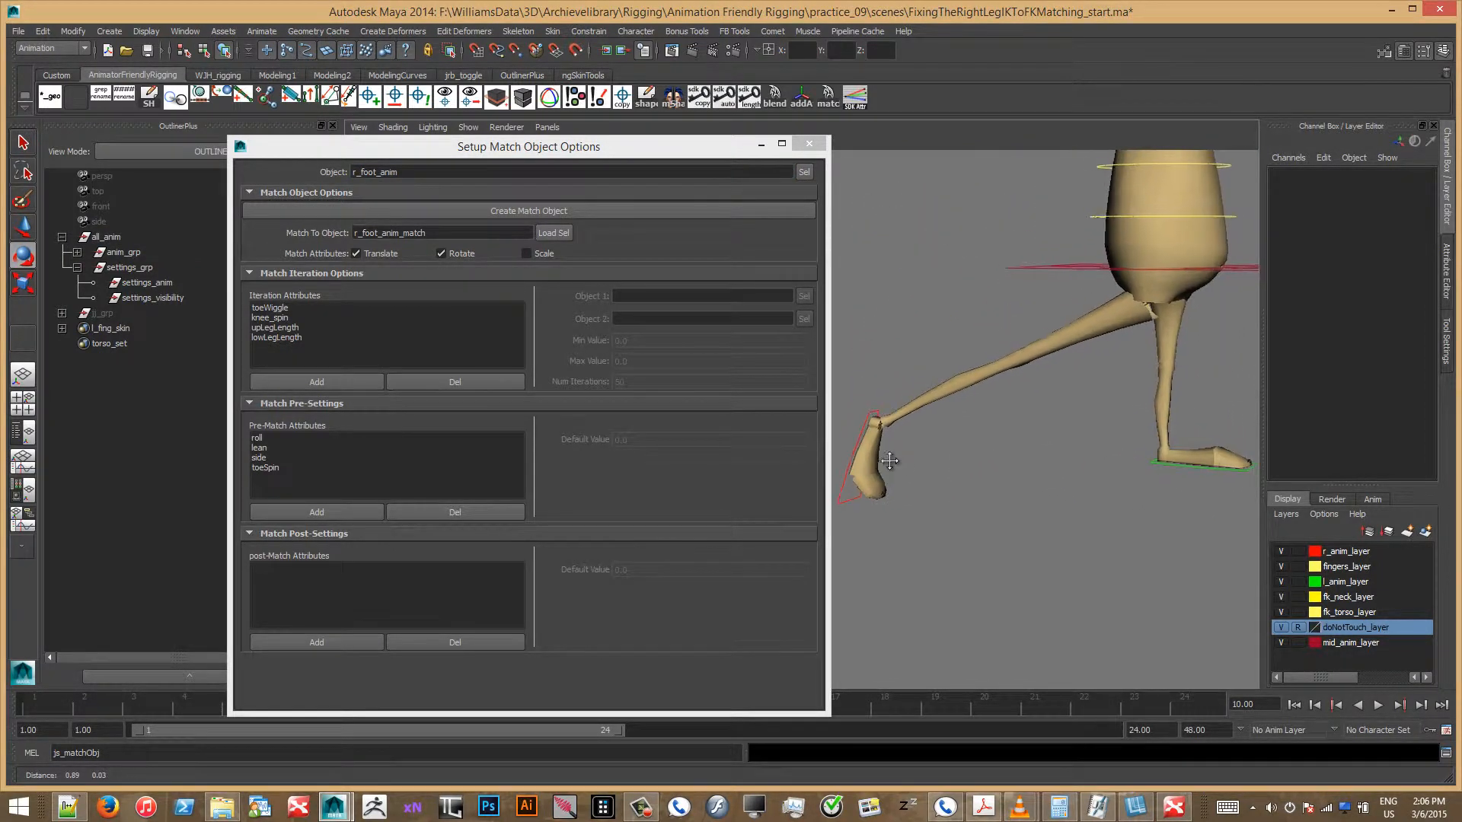
# Step: Try out different Up Leg Length and Low Leg Length values on r_foot_anim and undo the changes
pyautogui.click(845, 495)
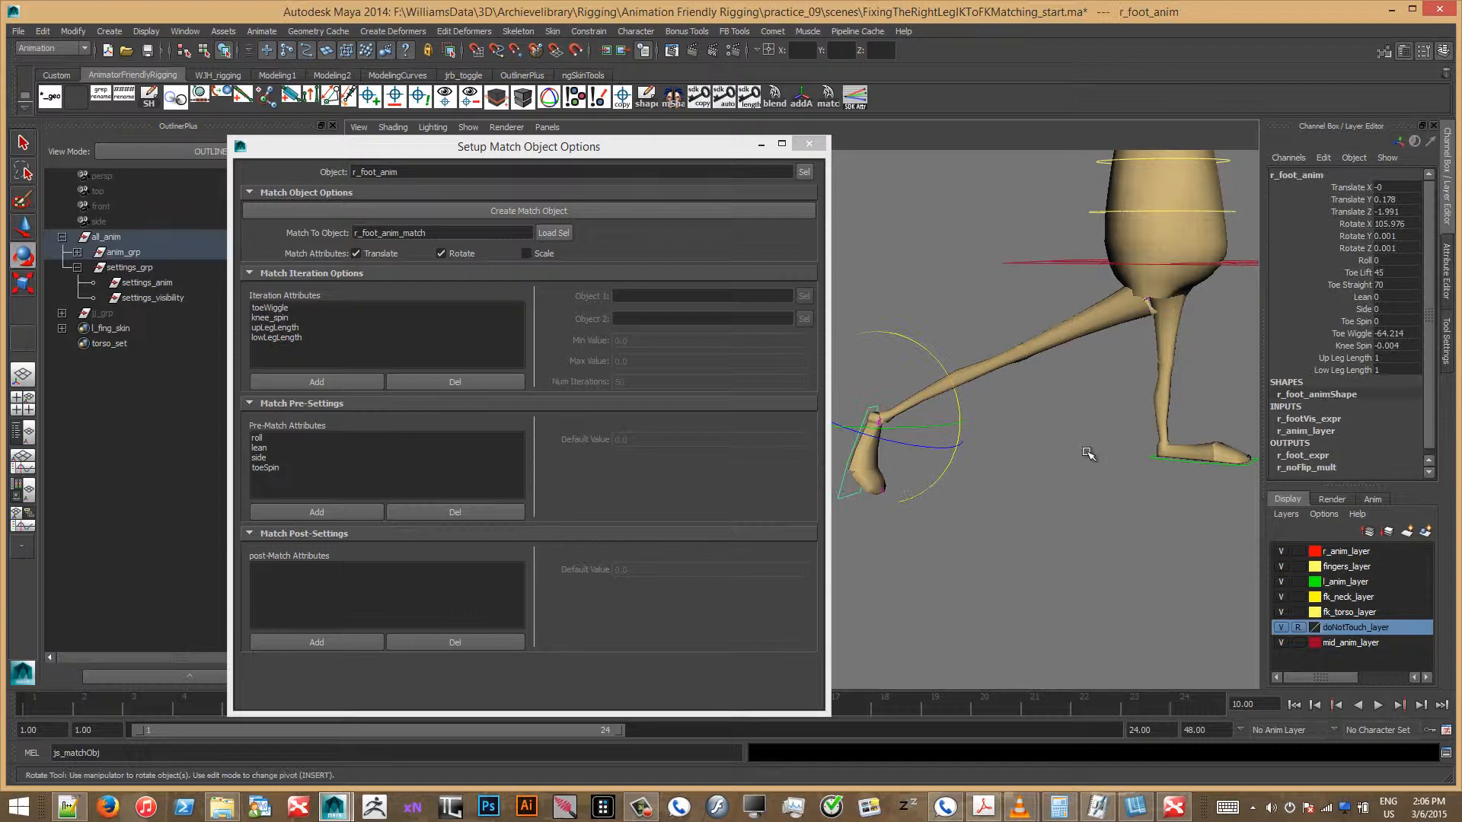
pyautogui.click(1347, 360)
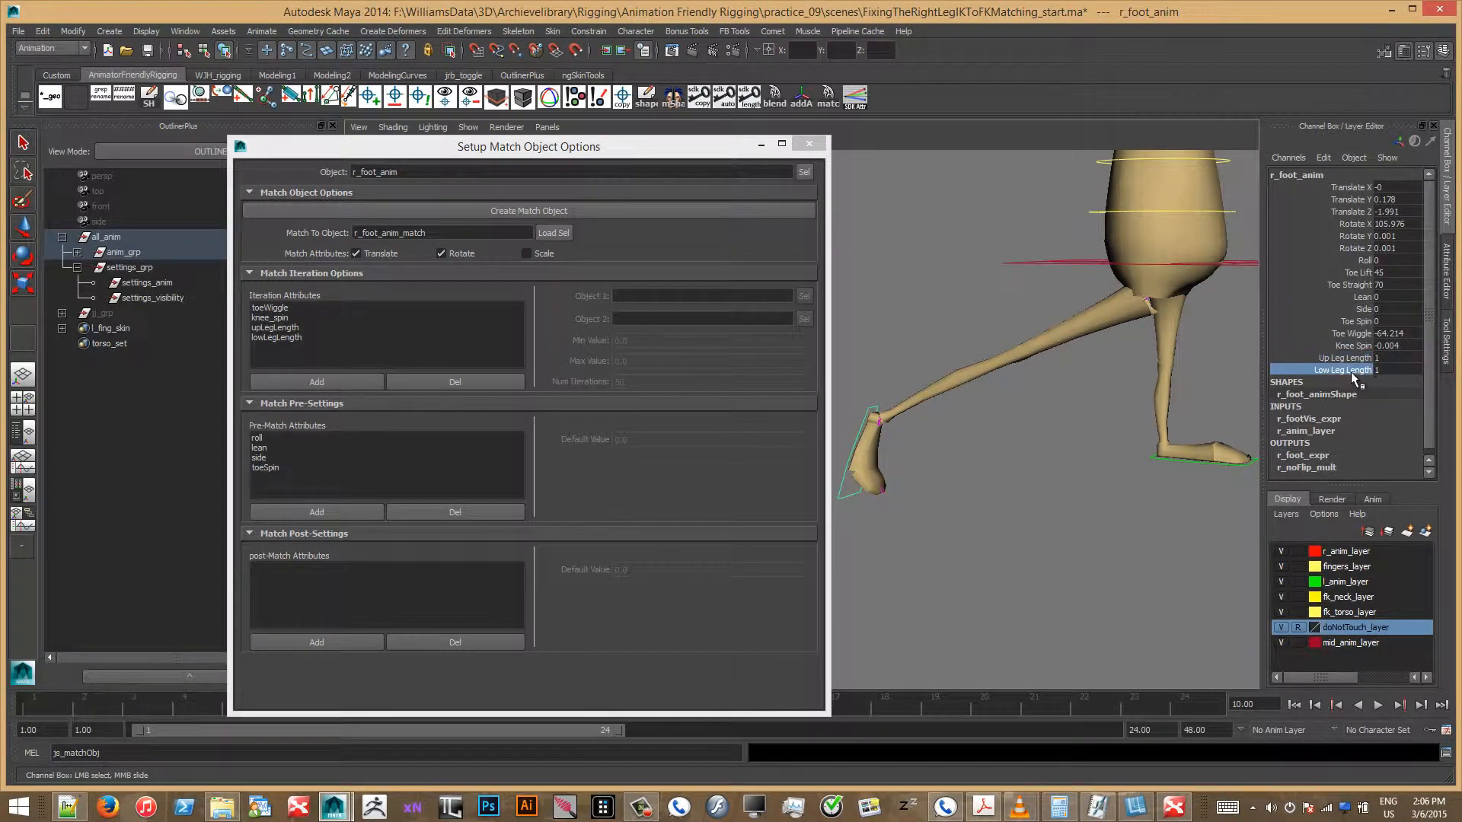
pyautogui.moveTo(1159, 351); pyautogui.dragTo(1119, 355, button='middle')
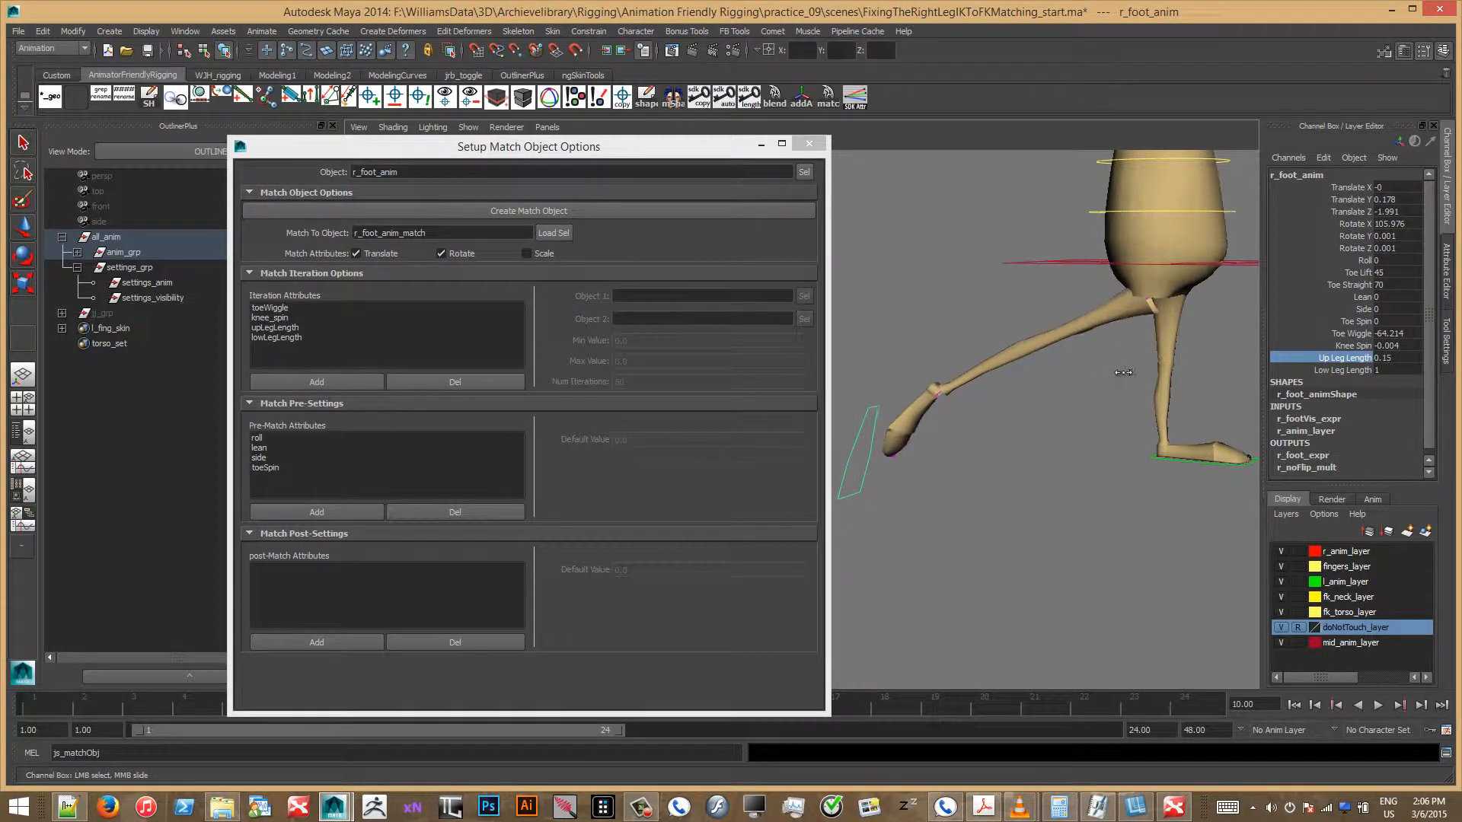
pyautogui.hotkey('ctrl', 'z')
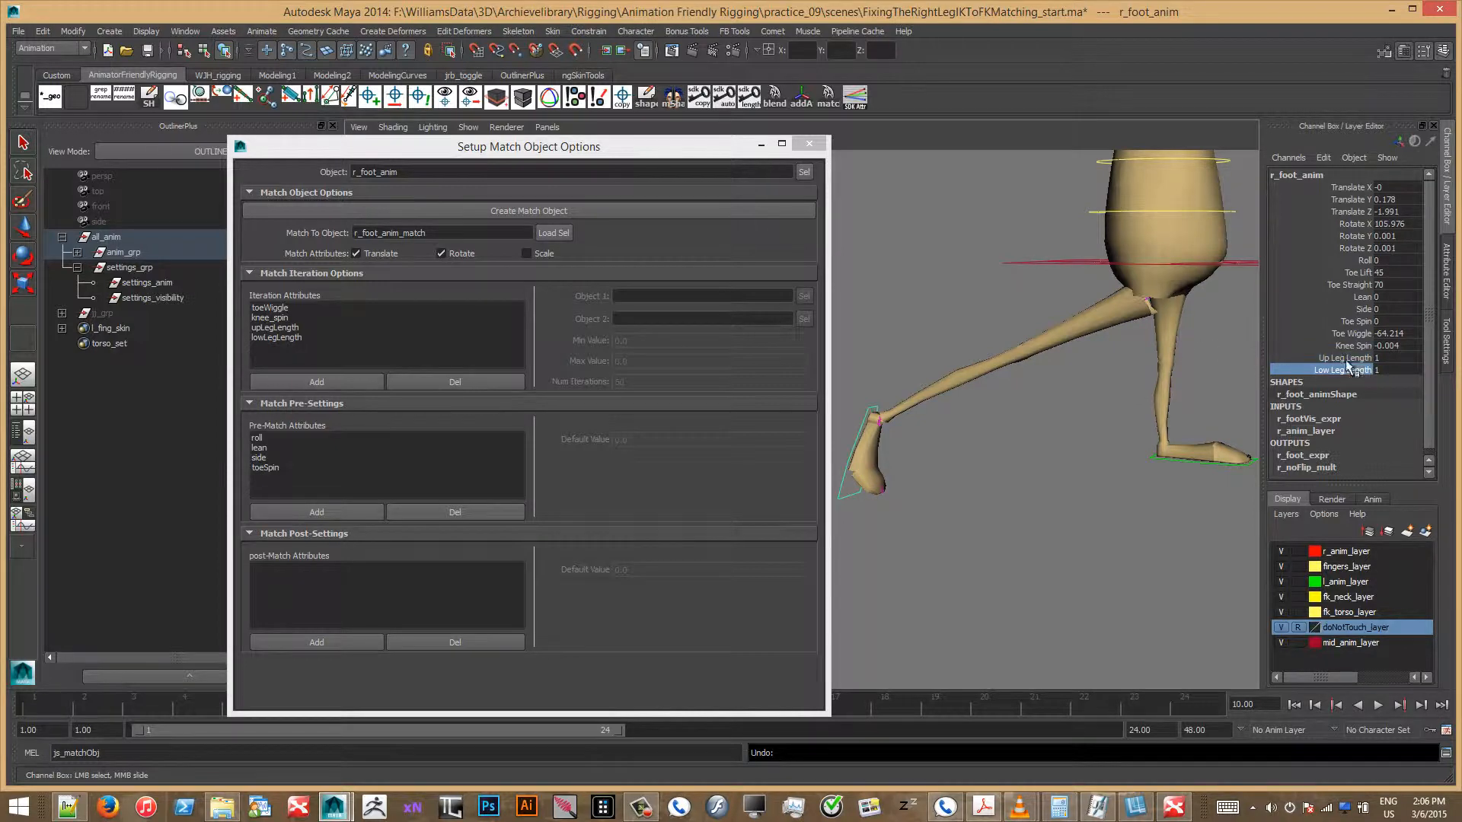
pyautogui.moveTo(1206, 477); pyautogui.dragTo(1288, 425, button='middle')
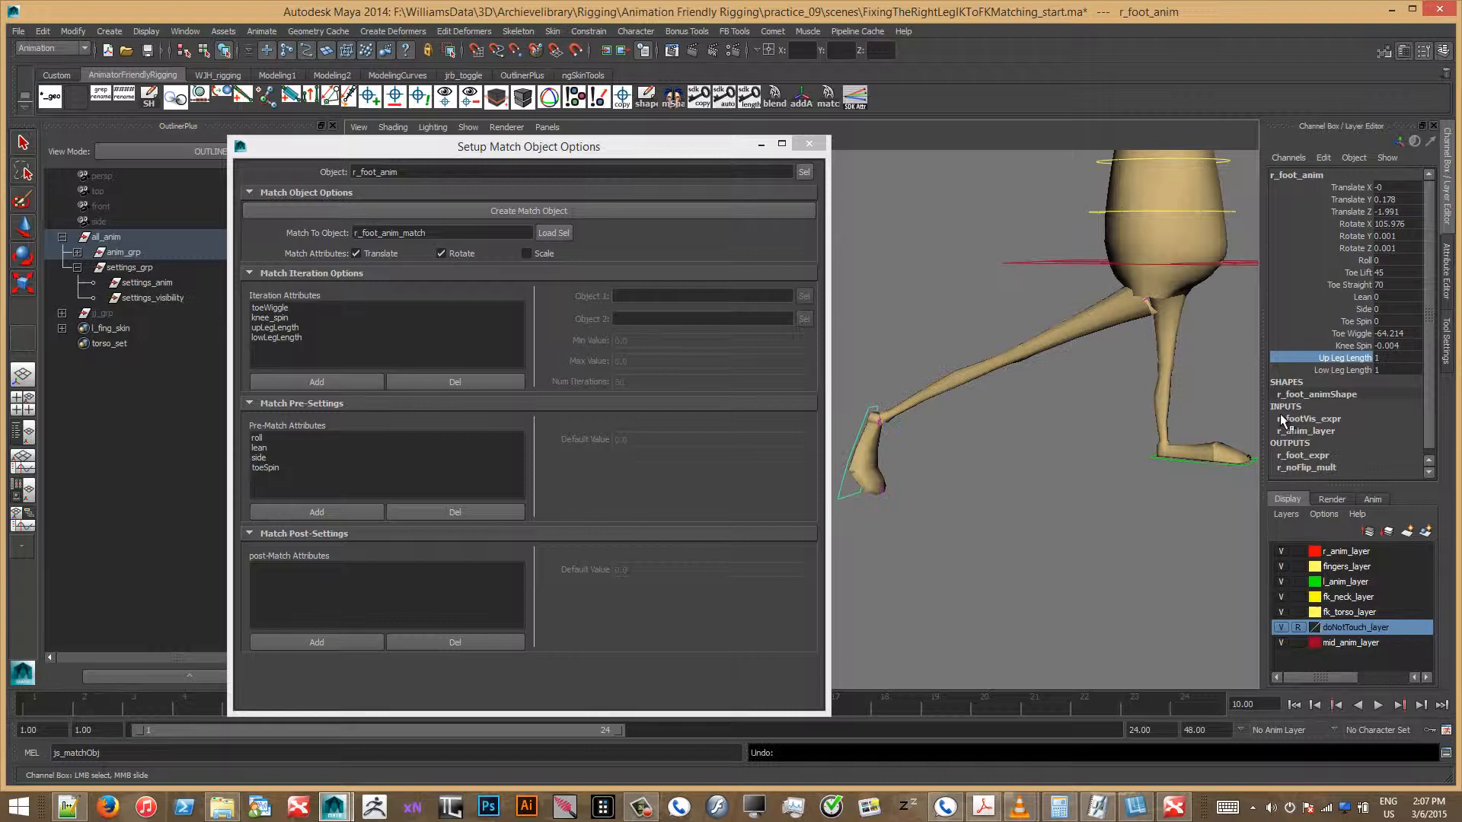
pyautogui.click(1342, 372)
pyautogui.moveTo(1168, 486); pyautogui.dragTo(938, 482, button='middle')
pyautogui.moveTo(853, 449); pyautogui.dragTo(1177, 425, button='middle')
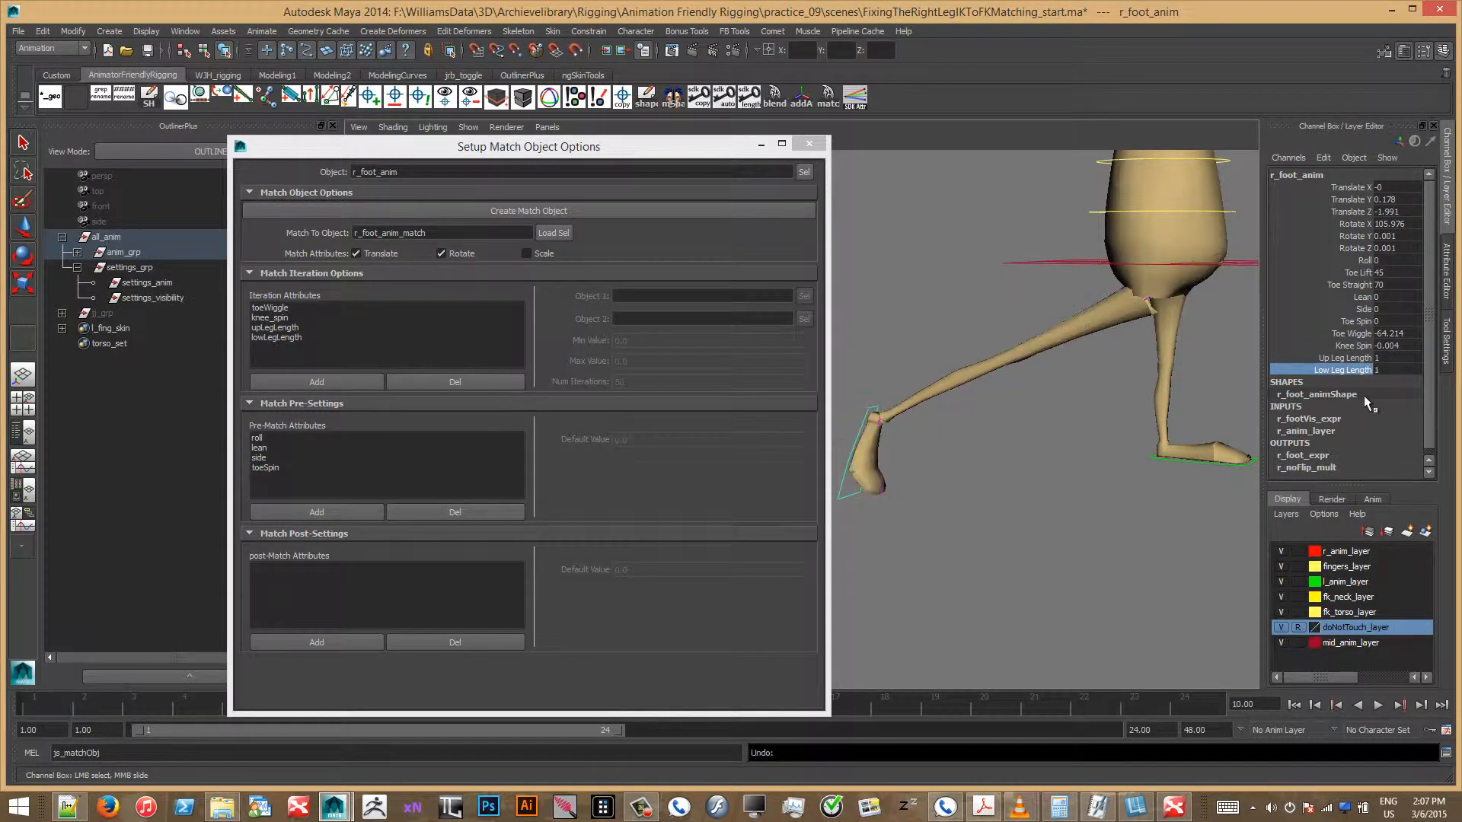
# Step: Examine the compared objects and value ranges of the upLegLength and lowLegLength iteration attributes
pyautogui.click(279, 328)
pyautogui.click(288, 337)
pyautogui.click(289, 329)
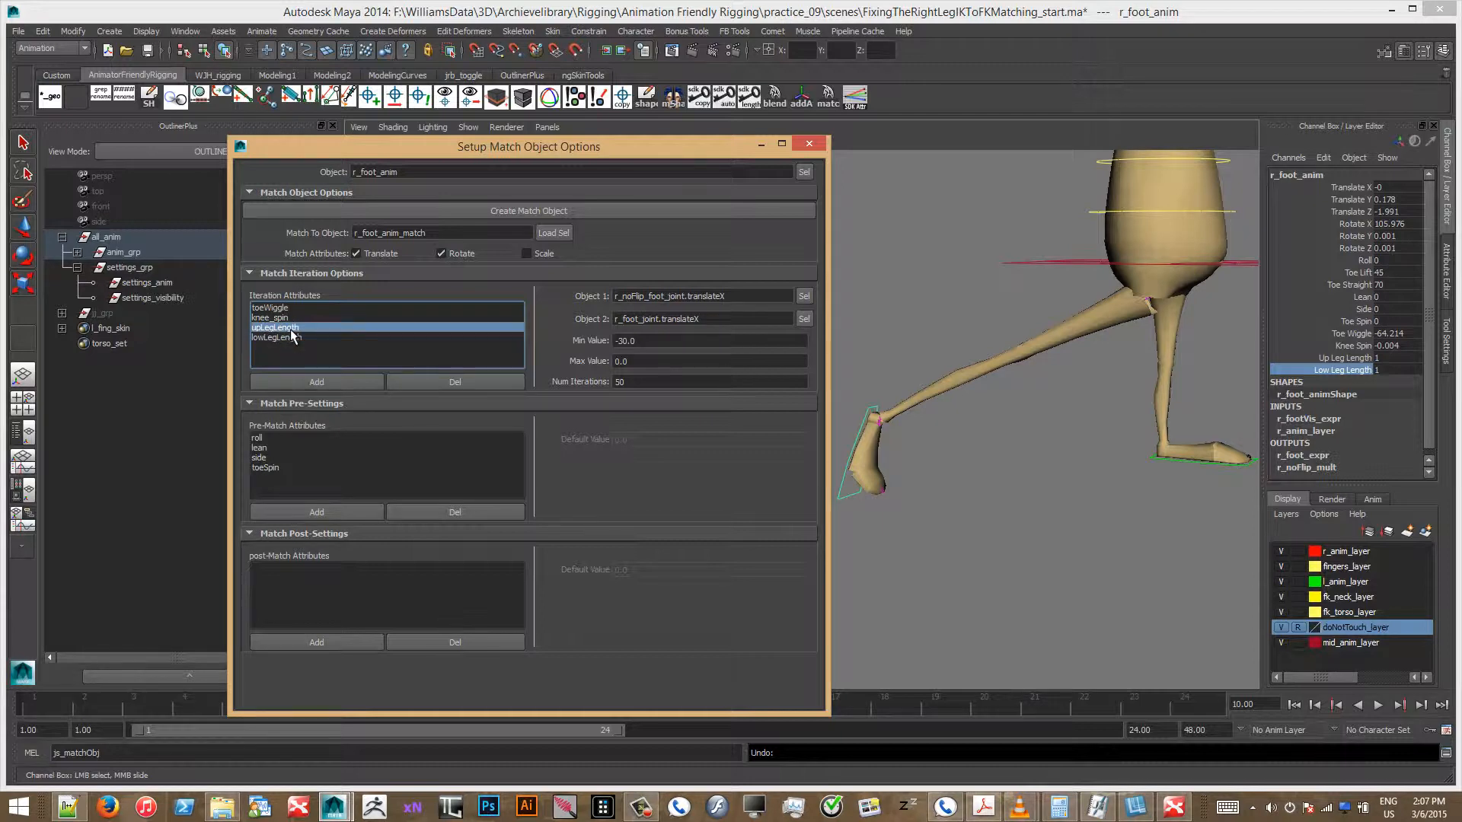
pyautogui.click(290, 336)
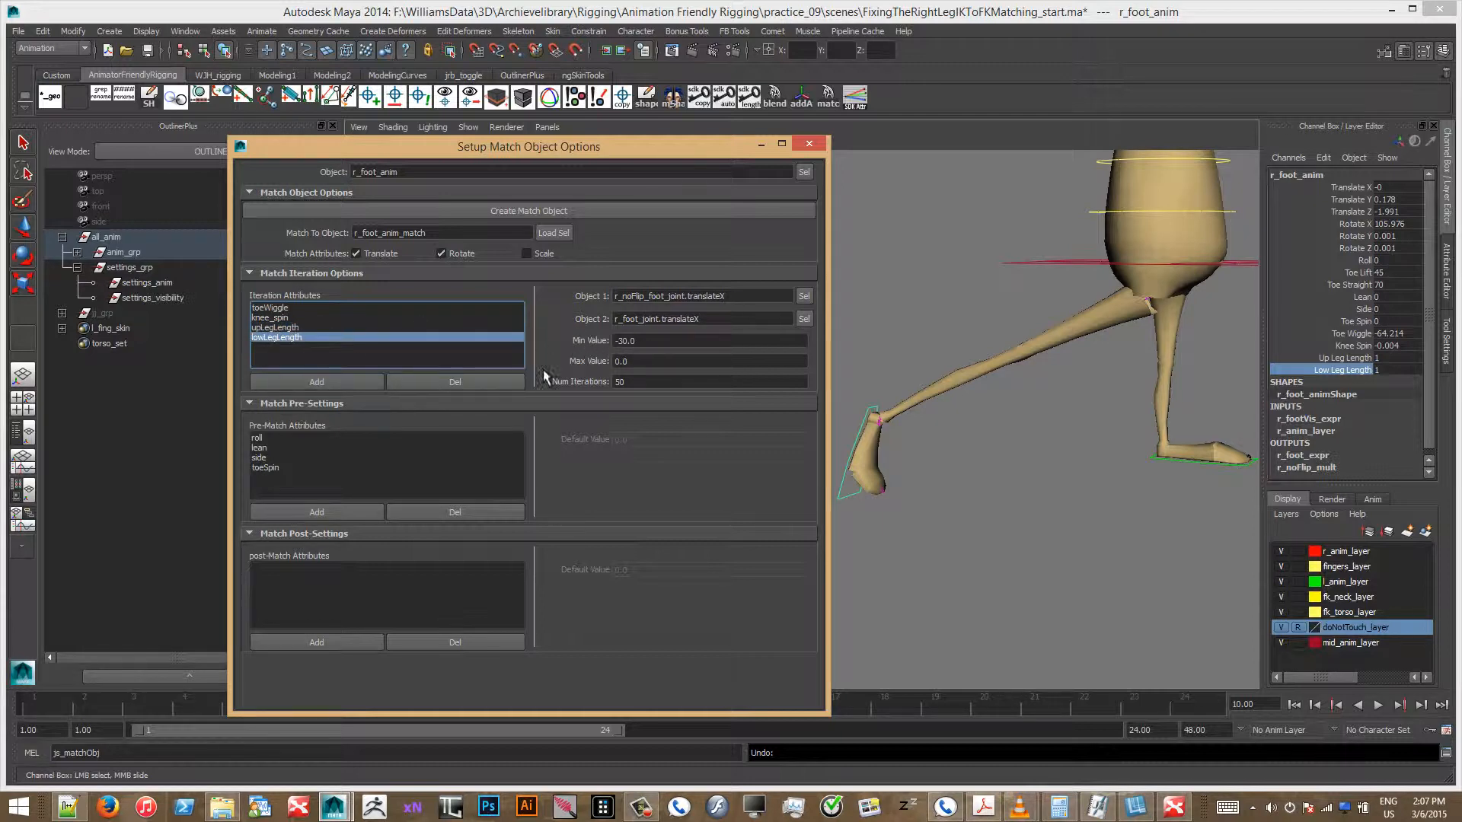
pyautogui.click(296, 328)
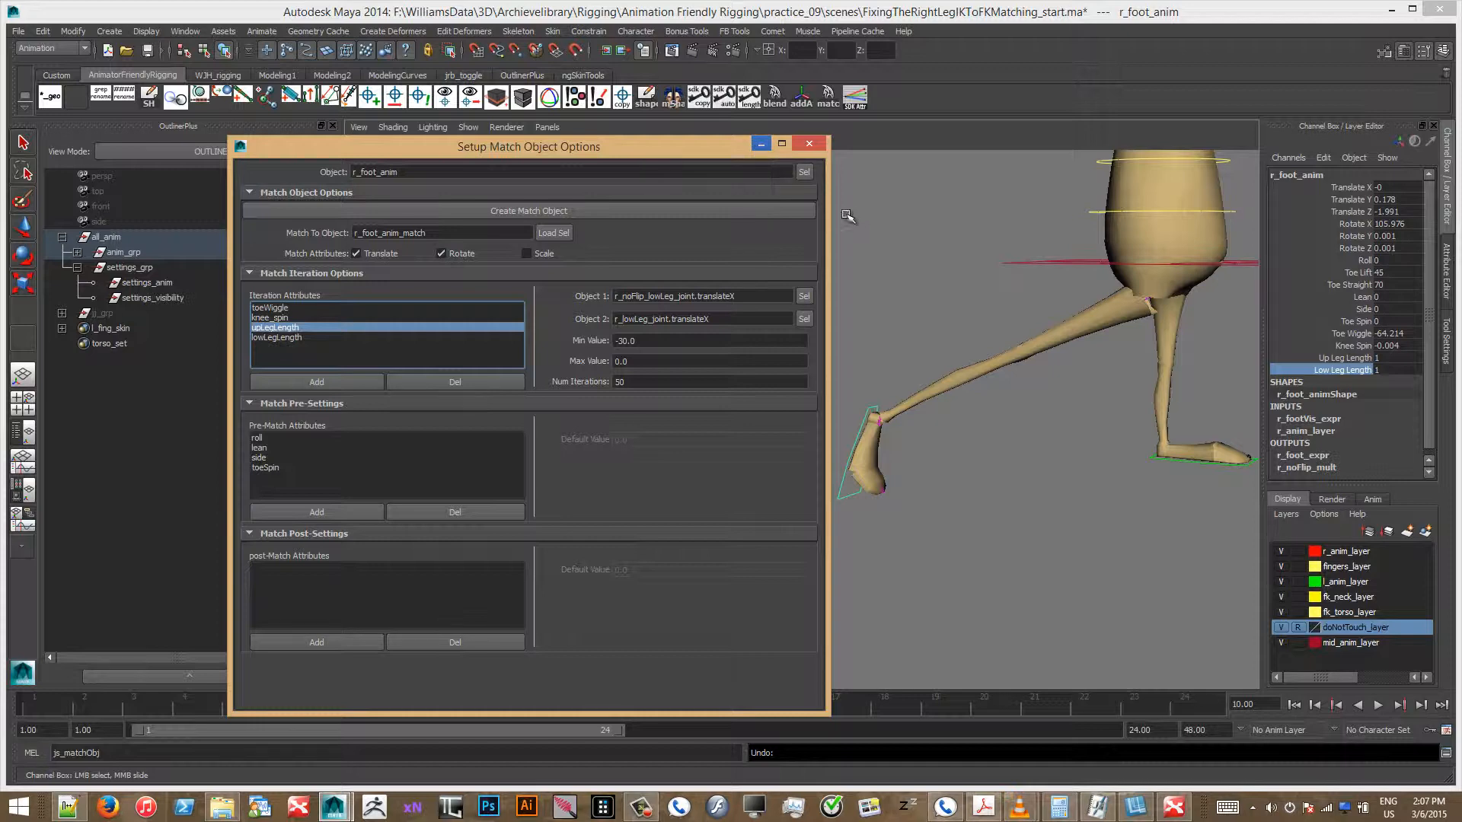
pyautogui.moveTo(714, 157)
pyautogui.mouseDown()
pyautogui.moveTo(706, 202)
pyautogui.moveTo(703, 134)
pyautogui.moveTo(708, 146)
pyautogui.mouseUp()
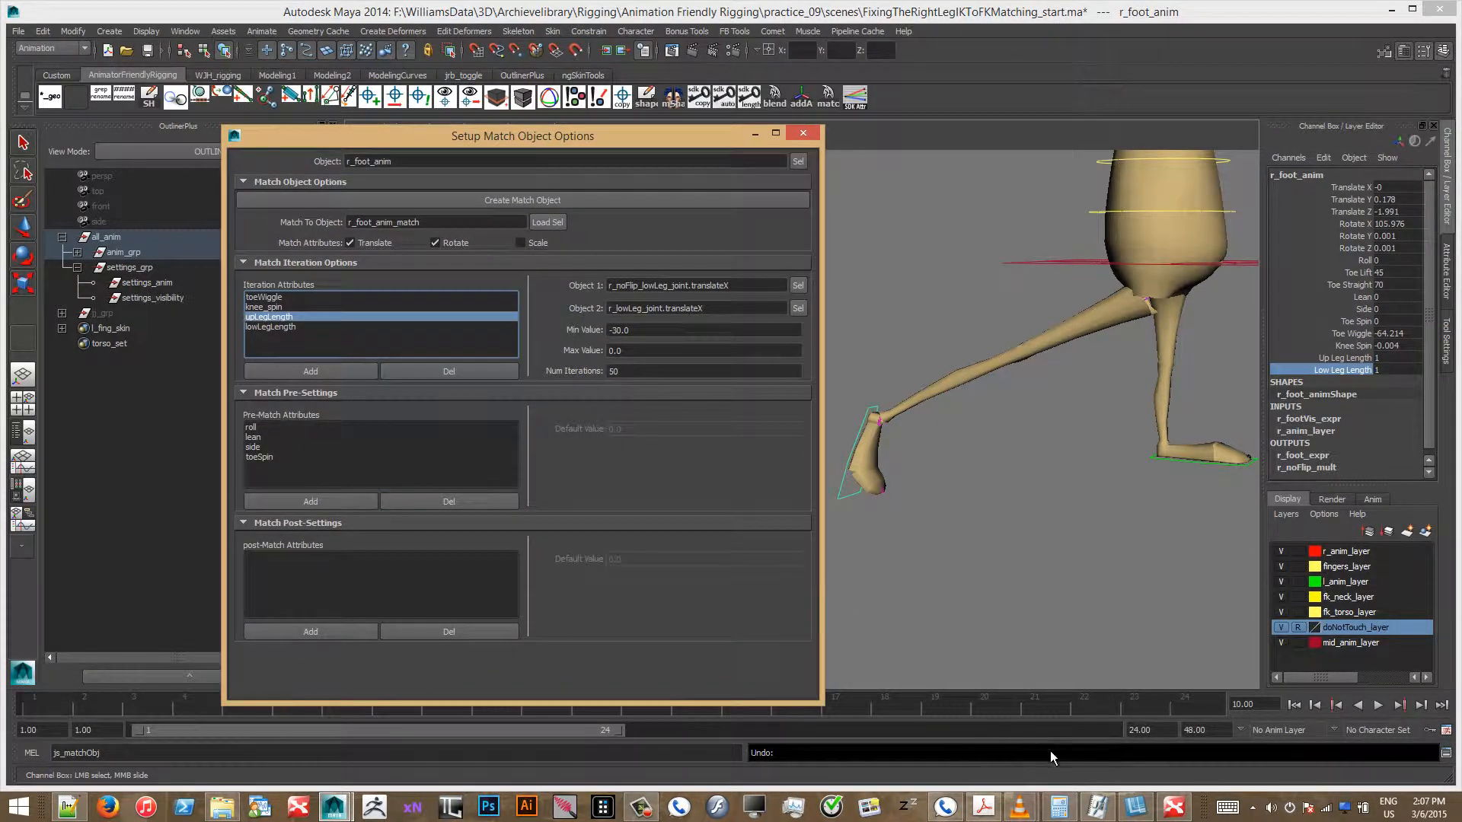
# Step: Set the upLegLength iteration range to a minimum of 0 and a maximum of 30
pyautogui.click(275, 329)
pyautogui.click(283, 317)
pyautogui.moveTo(704, 330); pyautogui.dragTo(560, 337)
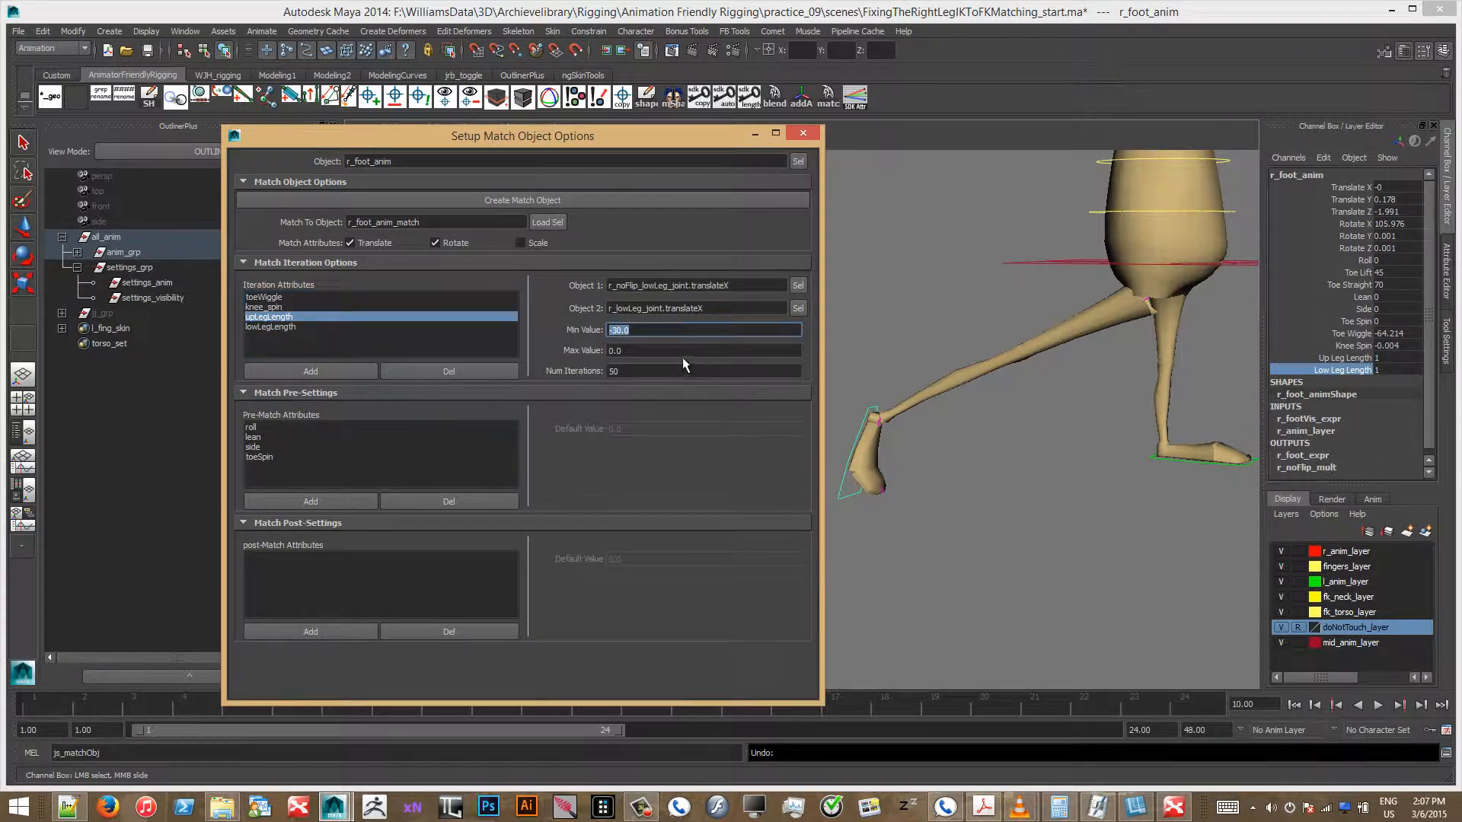
pyautogui.write('0')
pyautogui.press('Tab')
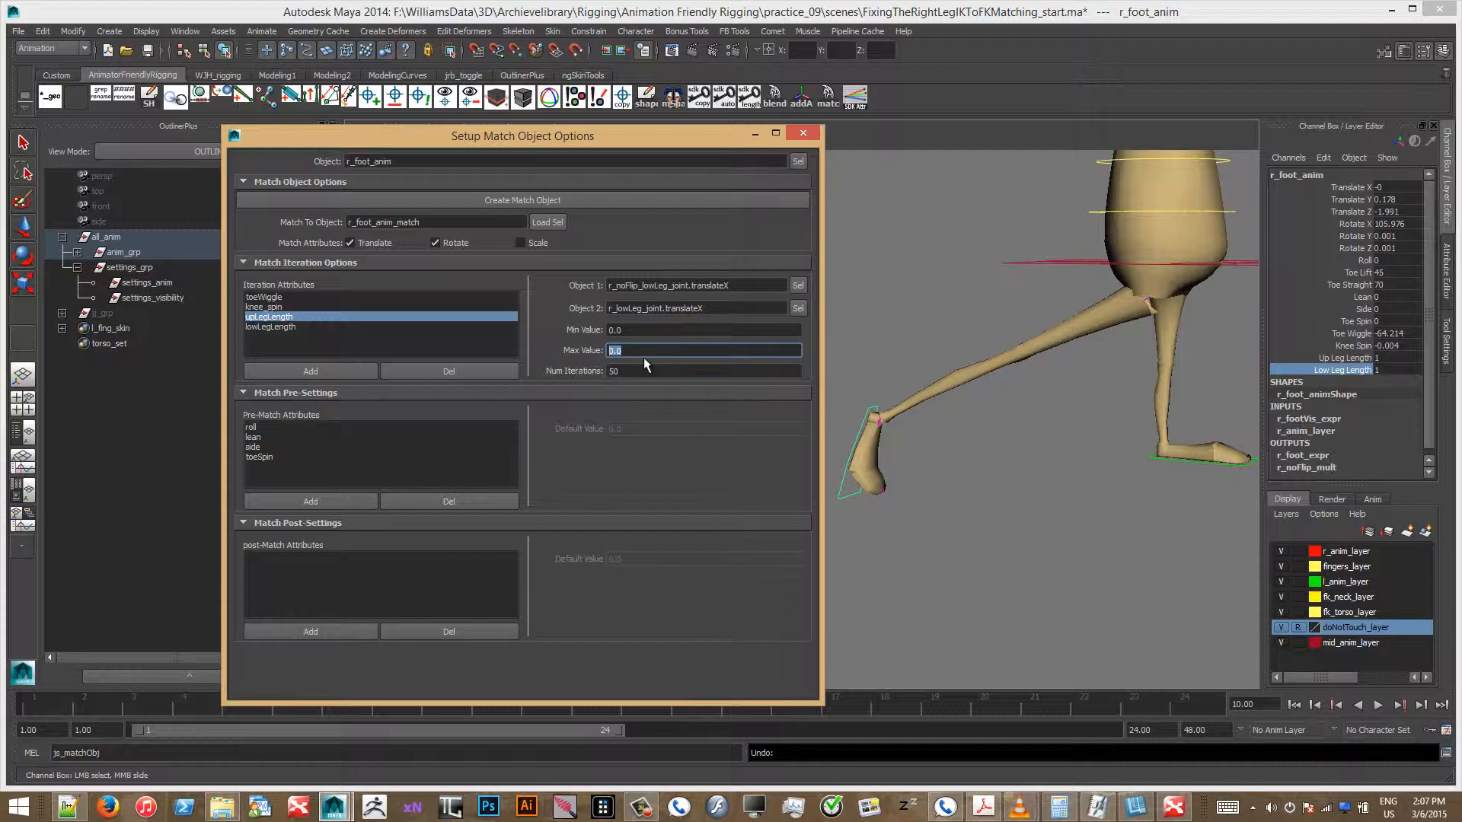
pyautogui.write('30')
pyautogui.click(661, 330)
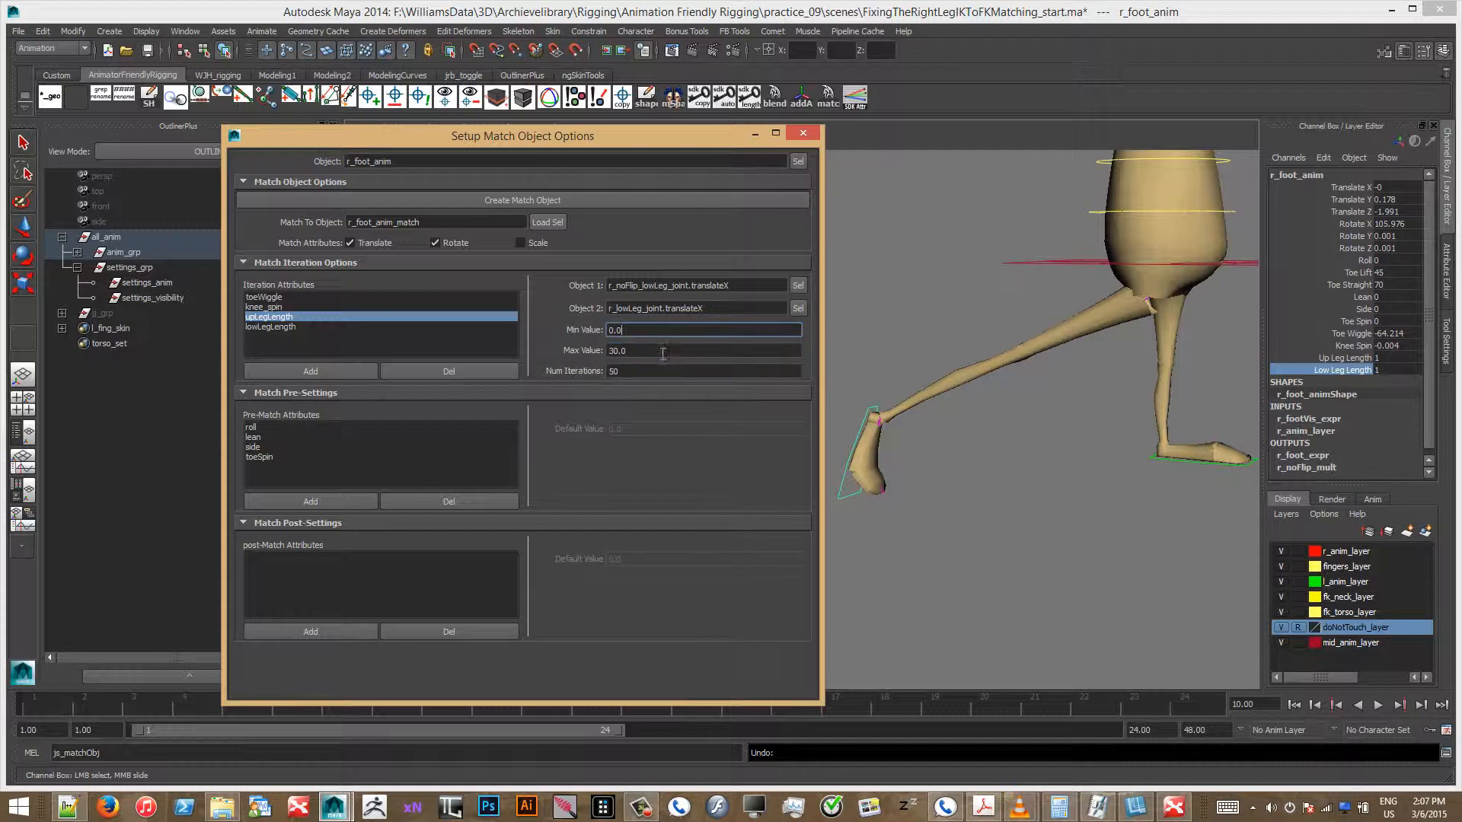
pyautogui.click(663, 352)
# Step: Set the lowLegLength iteration range to a minimum of 0 and a maximum of 30, and close the match options
pyautogui.click(278, 327)
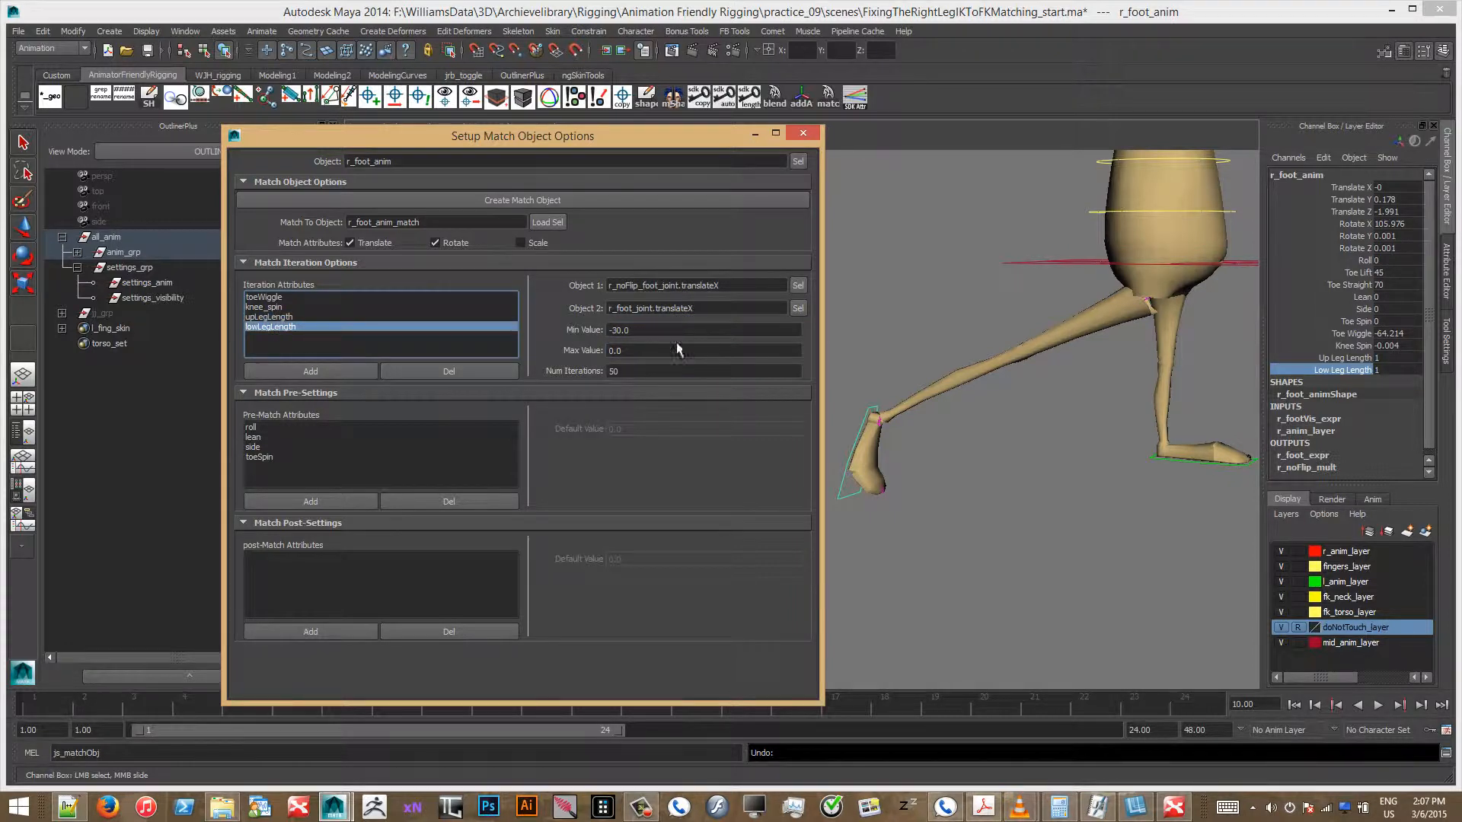
pyautogui.moveTo(641, 332); pyautogui.dragTo(567, 335)
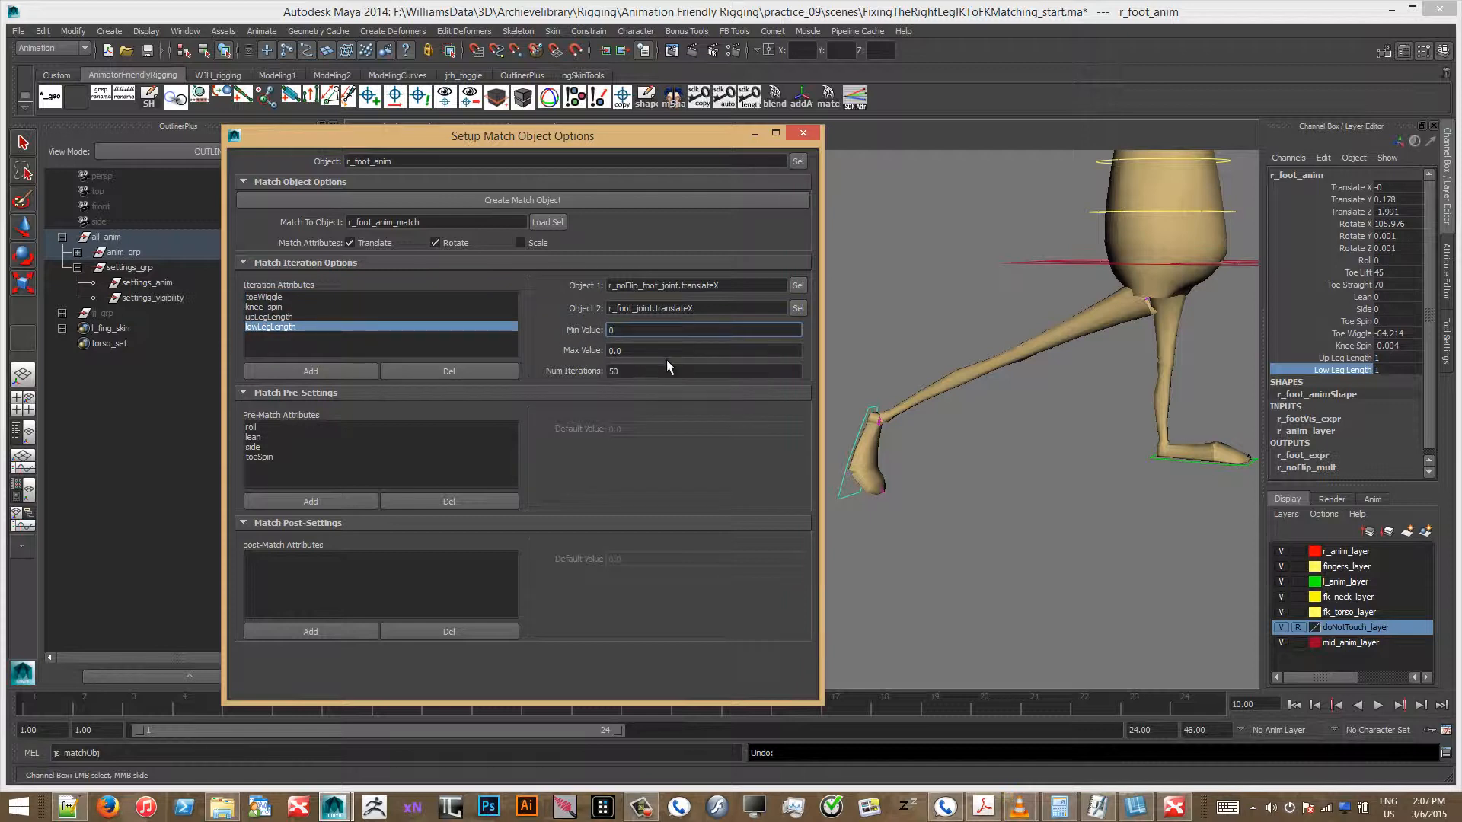
pyautogui.write('0')
pyautogui.moveTo(663, 351); pyautogui.dragTo(569, 361)
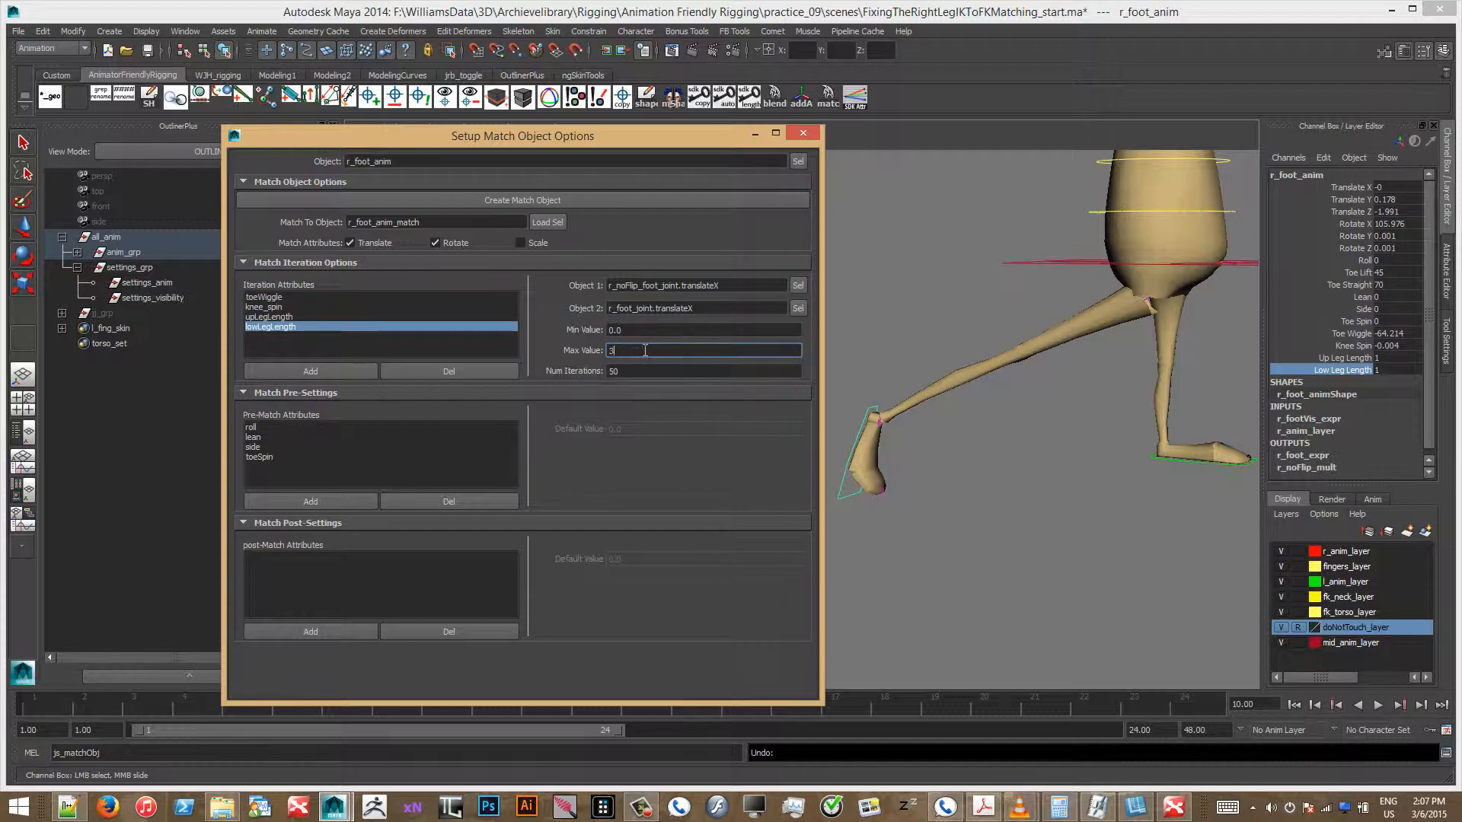
pyautogui.write('30')
pyautogui.press('Return')
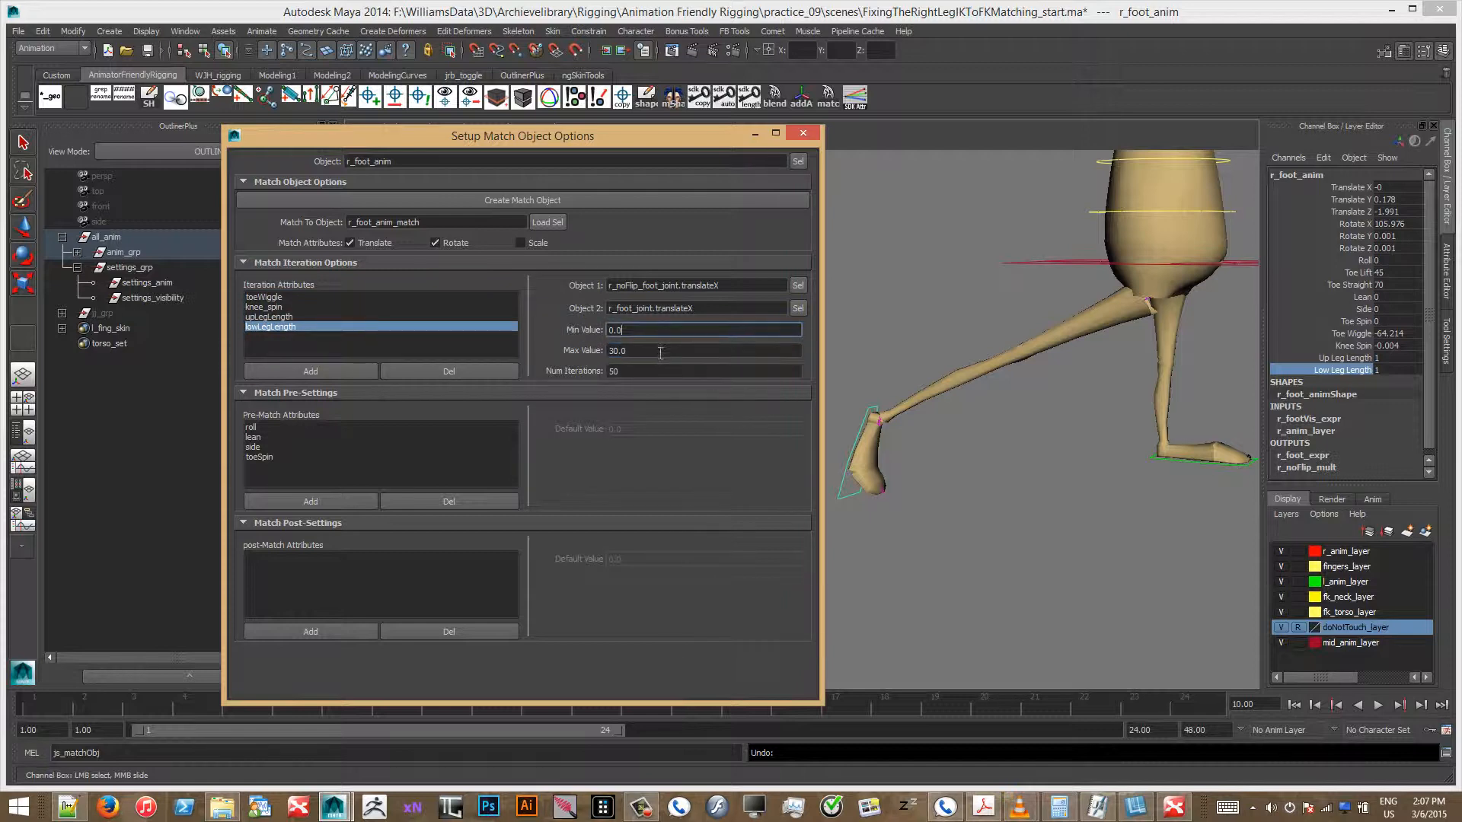
pyautogui.click(287, 317)
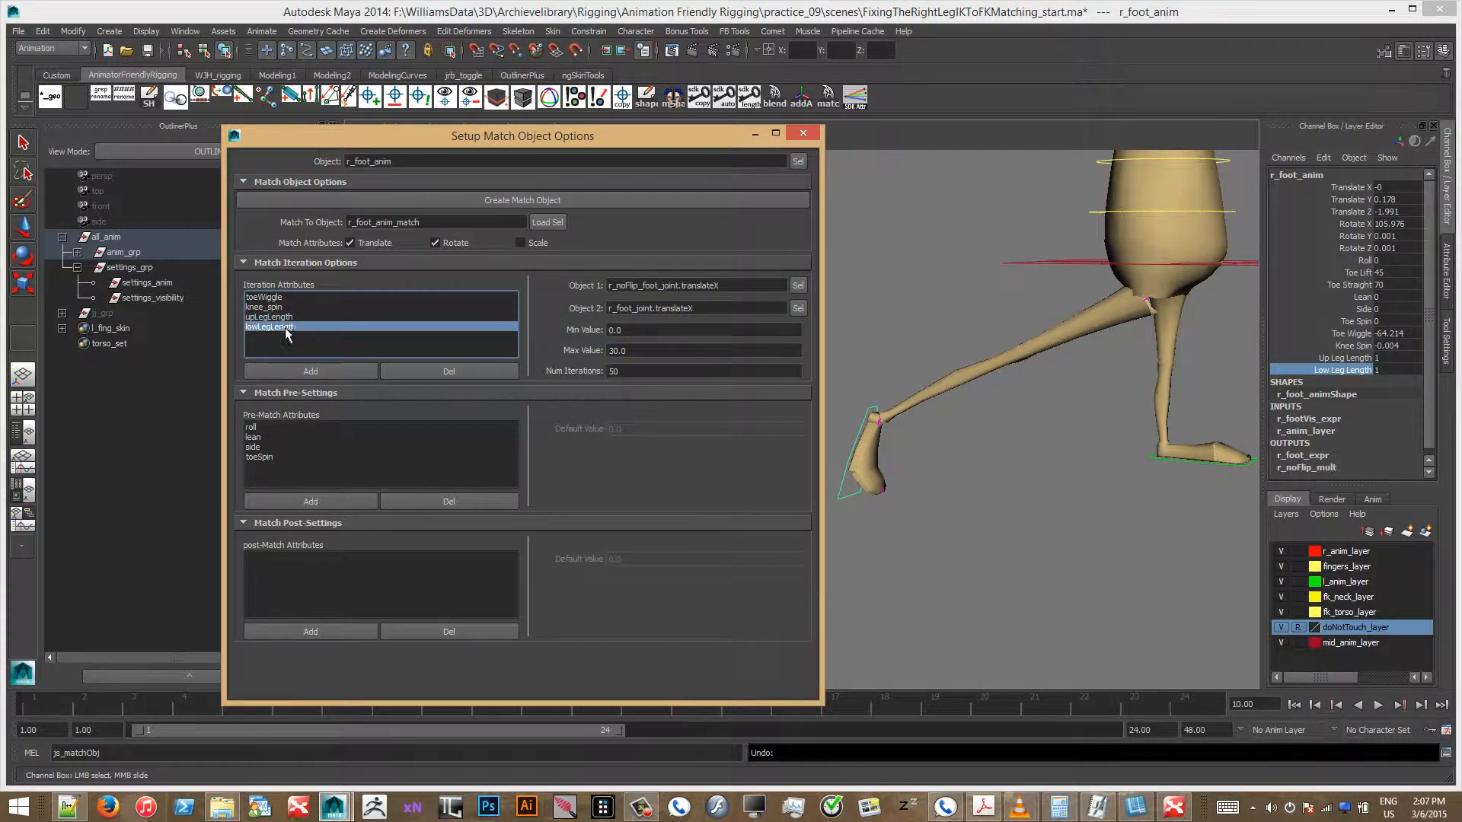
pyautogui.click(292, 327)
pyautogui.click(804, 134)
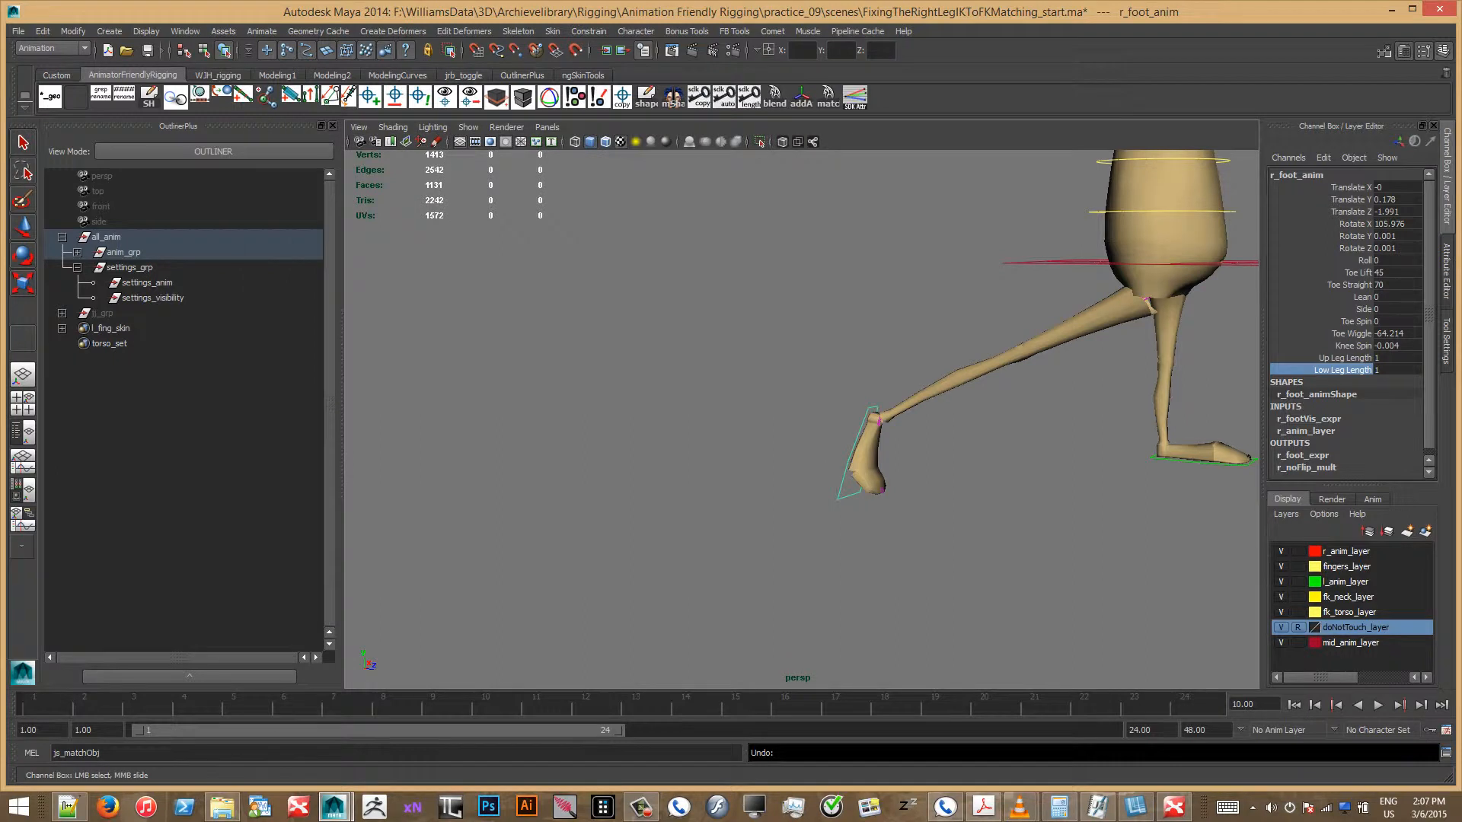
# Step: Switch R Leg State to fk on settings_anim
pyautogui.click(138, 282)
pyautogui.press('e')
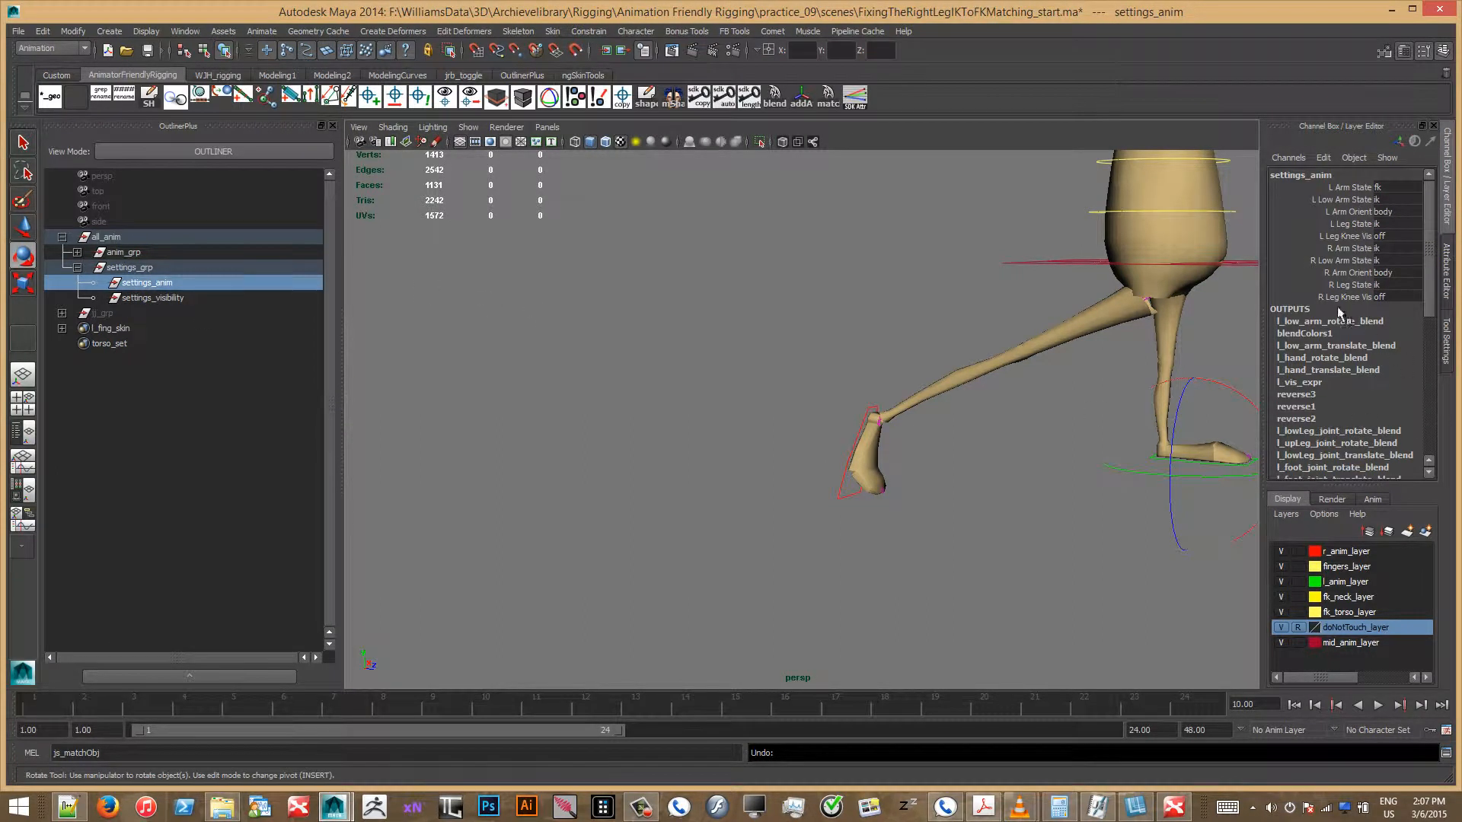
pyautogui.click(1380, 285)
pyautogui.click(1395, 307)
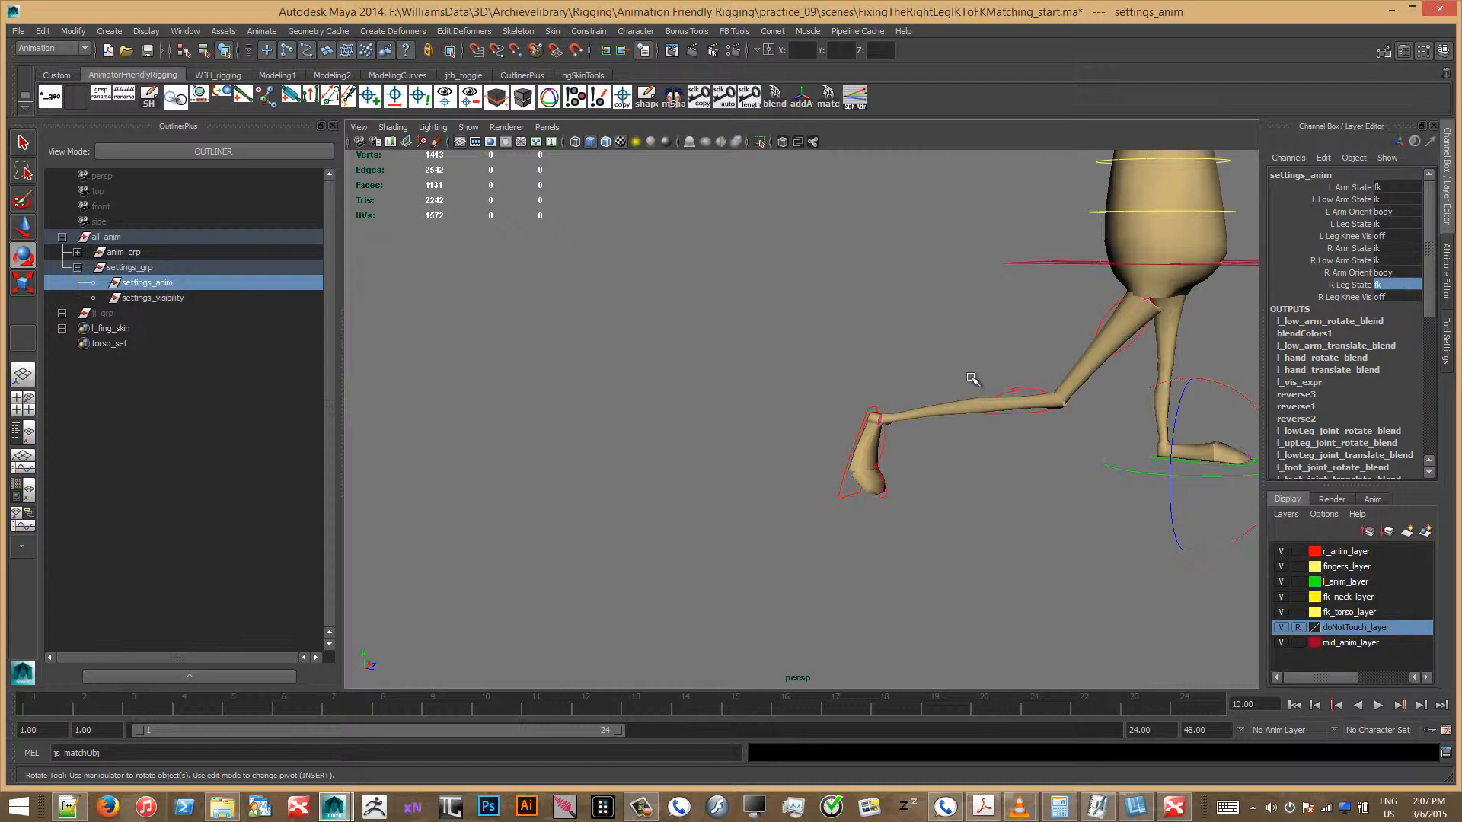
# Step: Rotate the right FK upper leg to about -6.55 and the FK lower leg to about 69.9 in Z
pyautogui.click(1110, 314)
pyautogui.moveTo(1202, 370); pyautogui.dragTo(1211, 329)
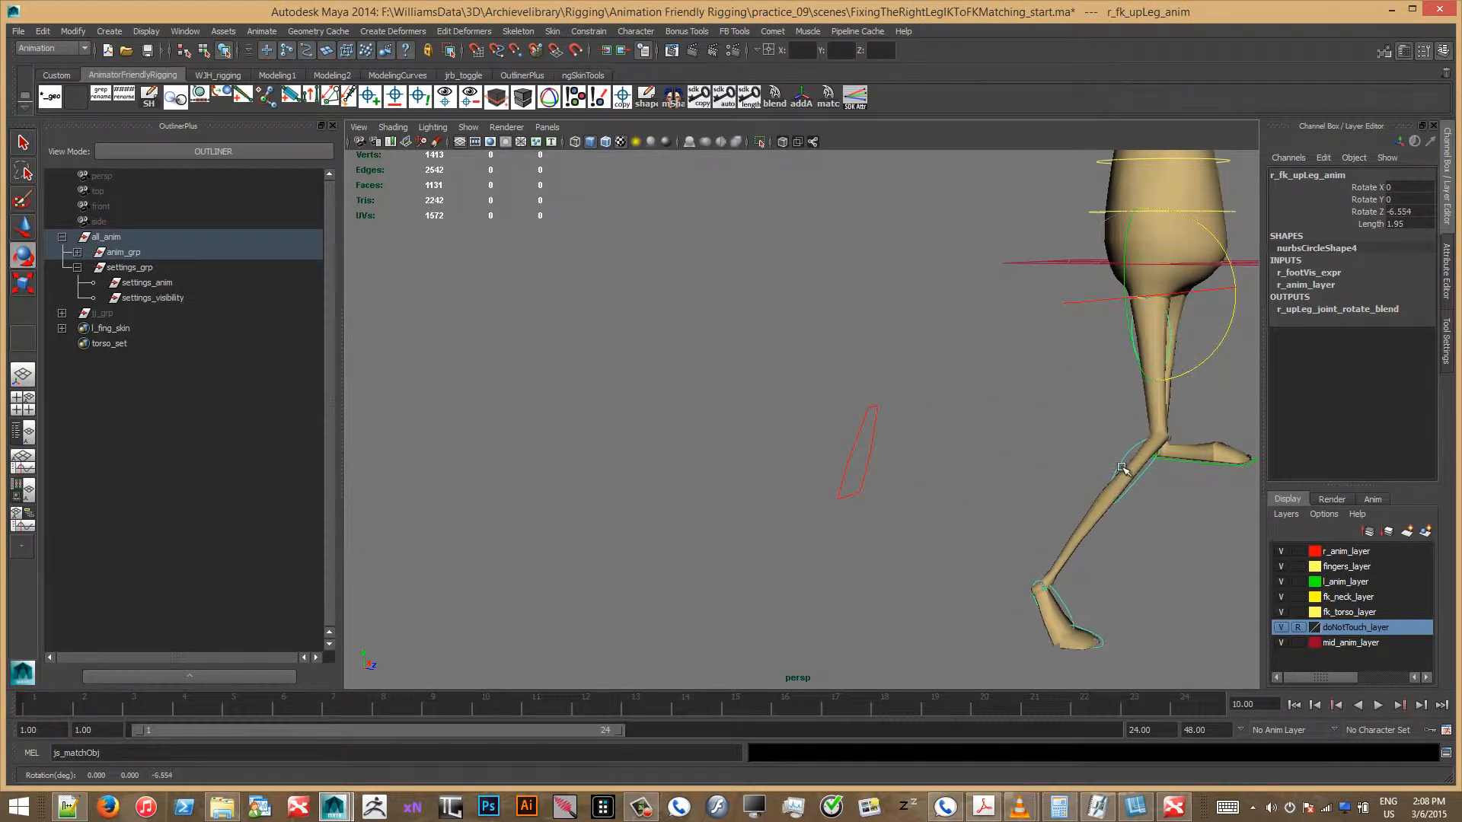
pyautogui.click(1121, 463)
pyautogui.moveTo(1244, 429); pyautogui.dragTo(1161, 444)
pyautogui.keyDown('alt'); pyautogui.moveTo(1161, 444); pyautogui.dragTo(893, 503, button='middle'); pyautogui.keyUp('alt')
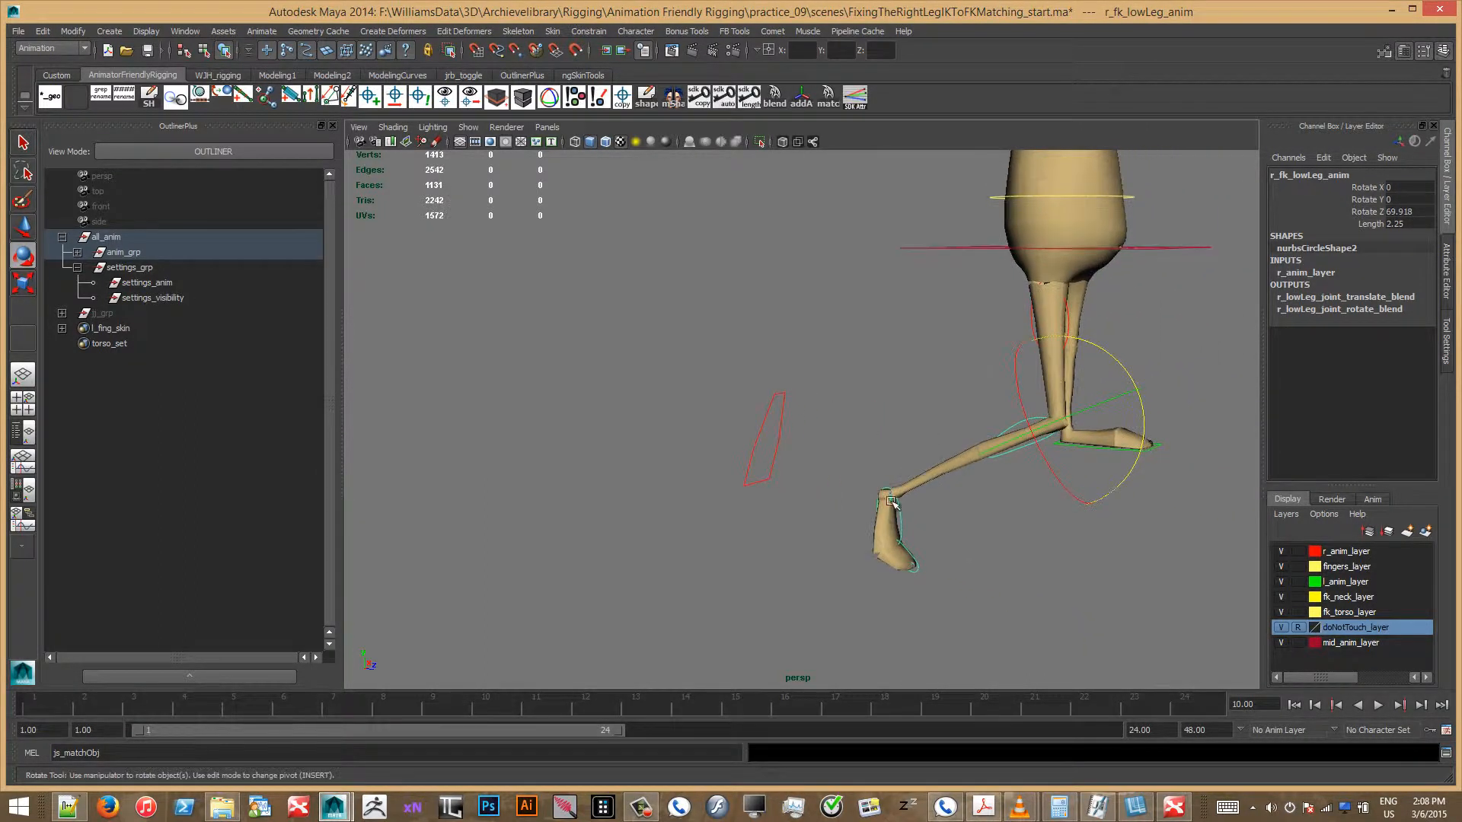
# Step: Pose the right FK foot by rotating it to about -47 in Z, and adjust the rotation of the FK toe
pyautogui.click(902, 527)
pyautogui.moveTo(965, 477); pyautogui.dragTo(968, 517)
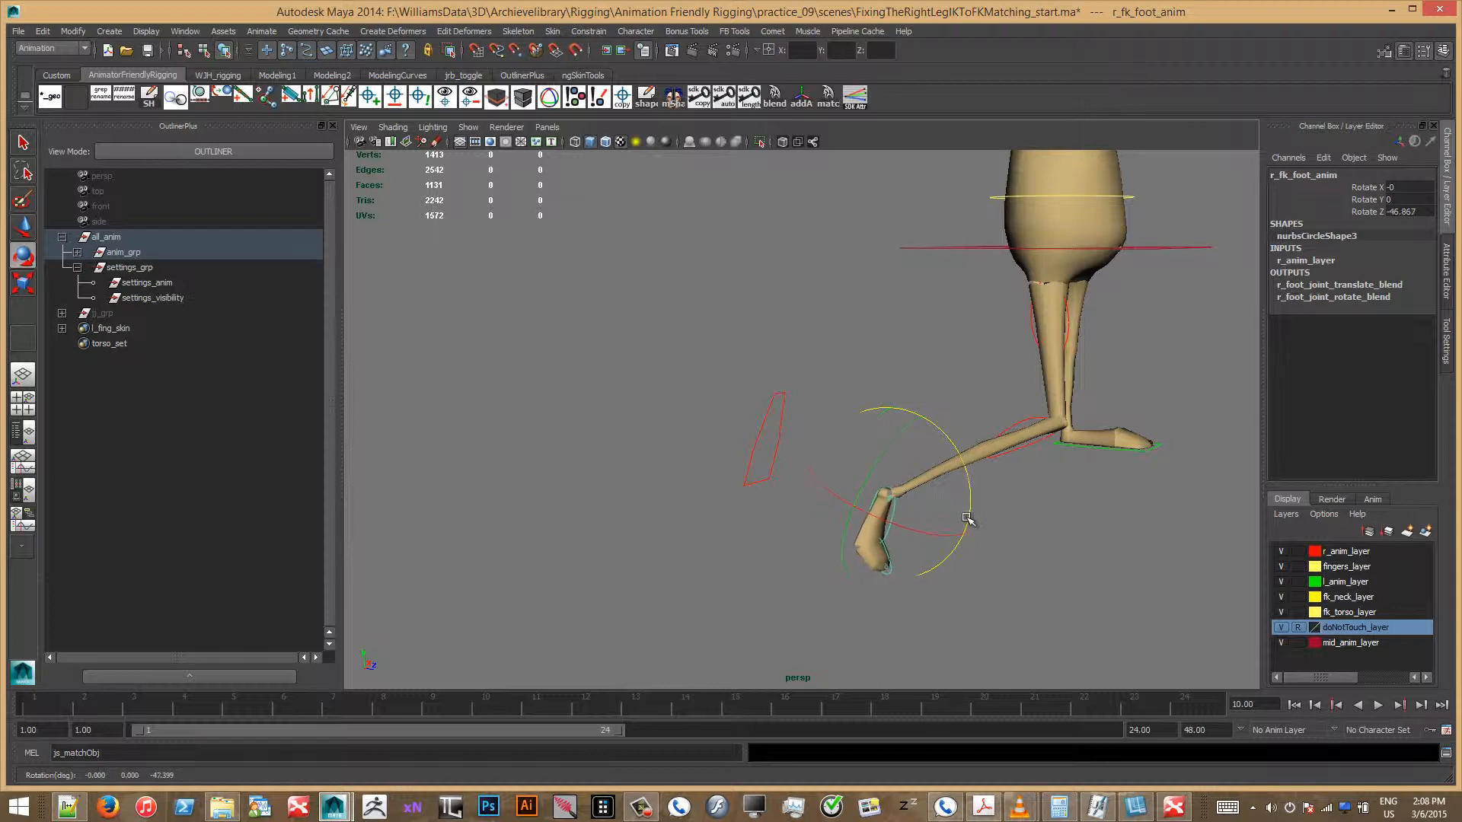
pyautogui.click(895, 576)
pyautogui.click(886, 569)
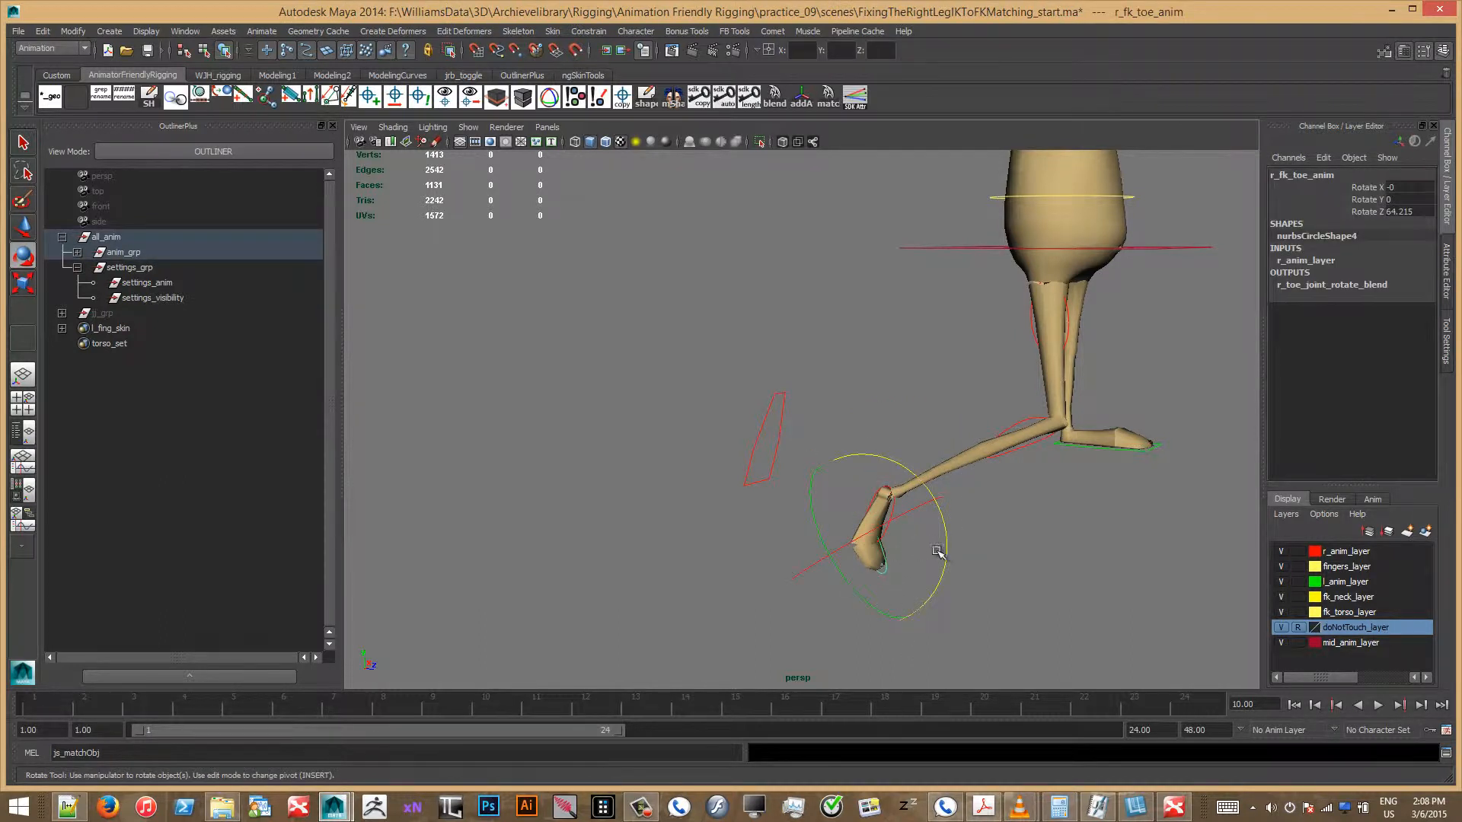
# Step: Reduce the Length of the right FK lower leg control to shorten the shin
pyautogui.click(1030, 458)
pyautogui.click(1034, 439)
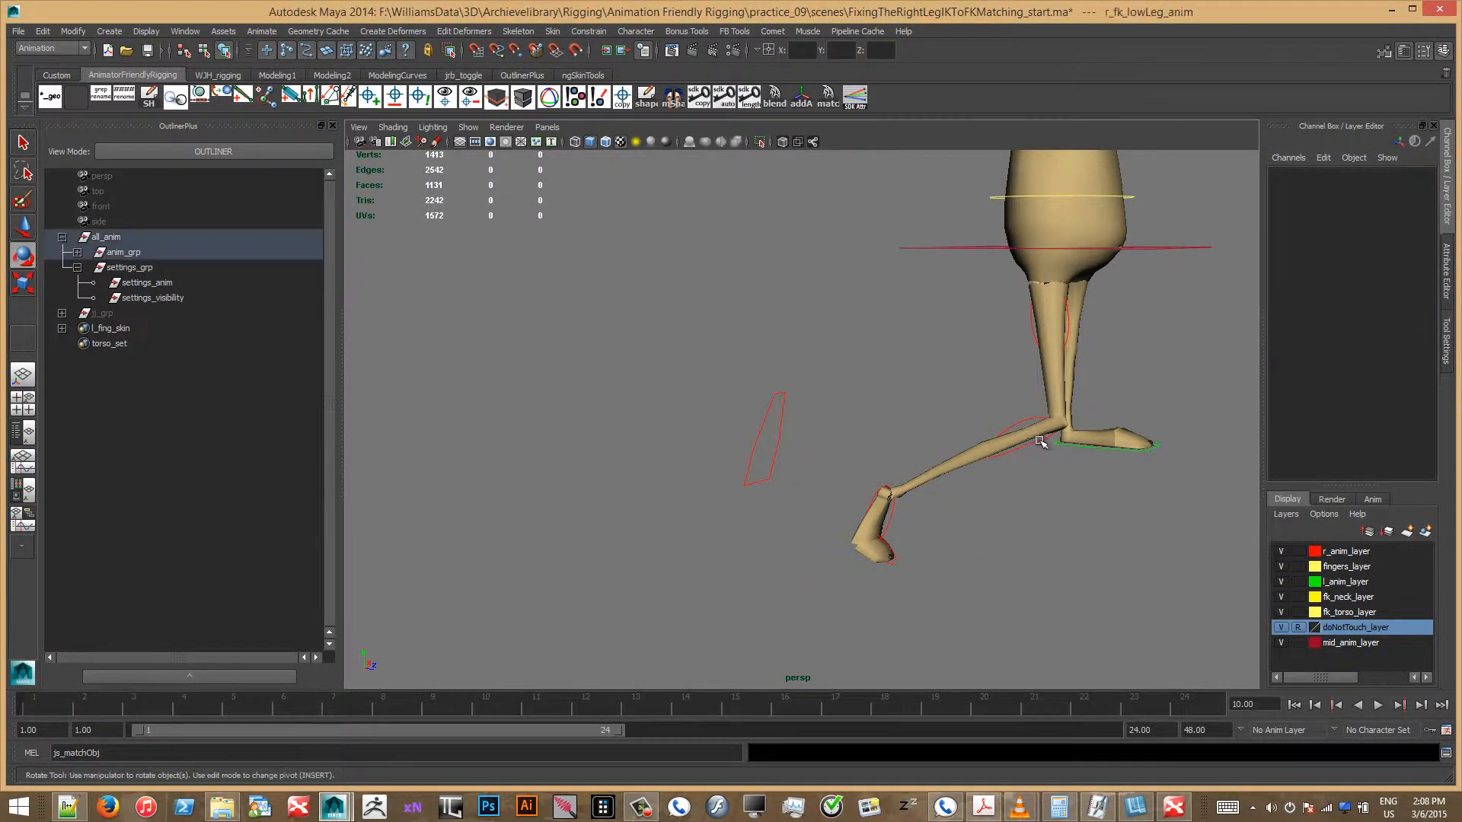
pyautogui.click(1370, 223)
pyautogui.moveTo(1166, 344); pyautogui.dragTo(1094, 356, button='middle')
pyautogui.keyDown('alt'); pyautogui.moveTo(1183, 351); pyautogui.dragTo(1119, 330); pyautogui.keyUp('alt')
# Step: Increase the Length of r_fk_upLeg_anim to about 3.51 to stretch the right thigh
pyautogui.click(1117, 329)
pyautogui.press('e')
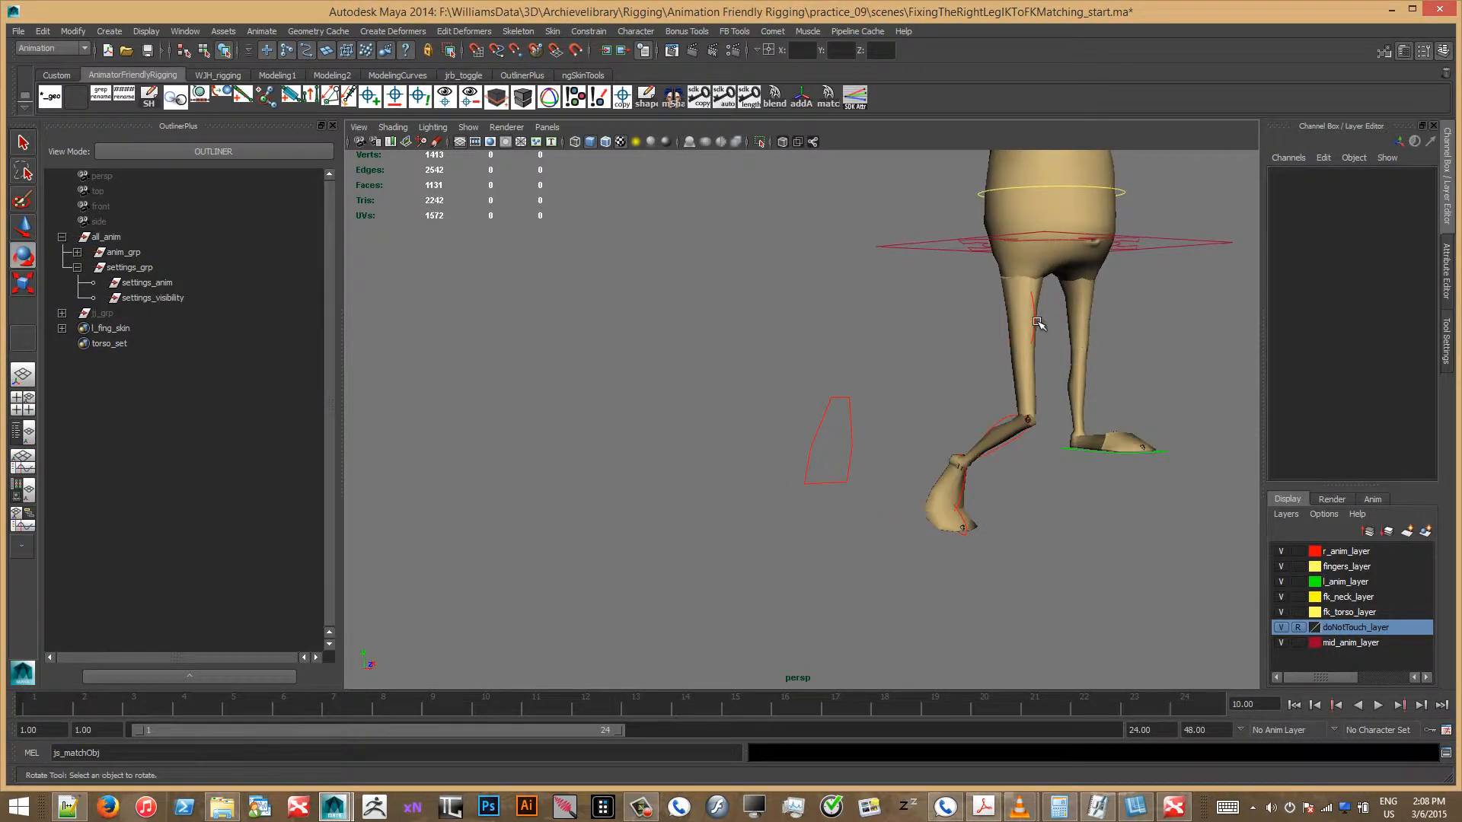
pyautogui.click(1041, 323)
pyautogui.click(1371, 224)
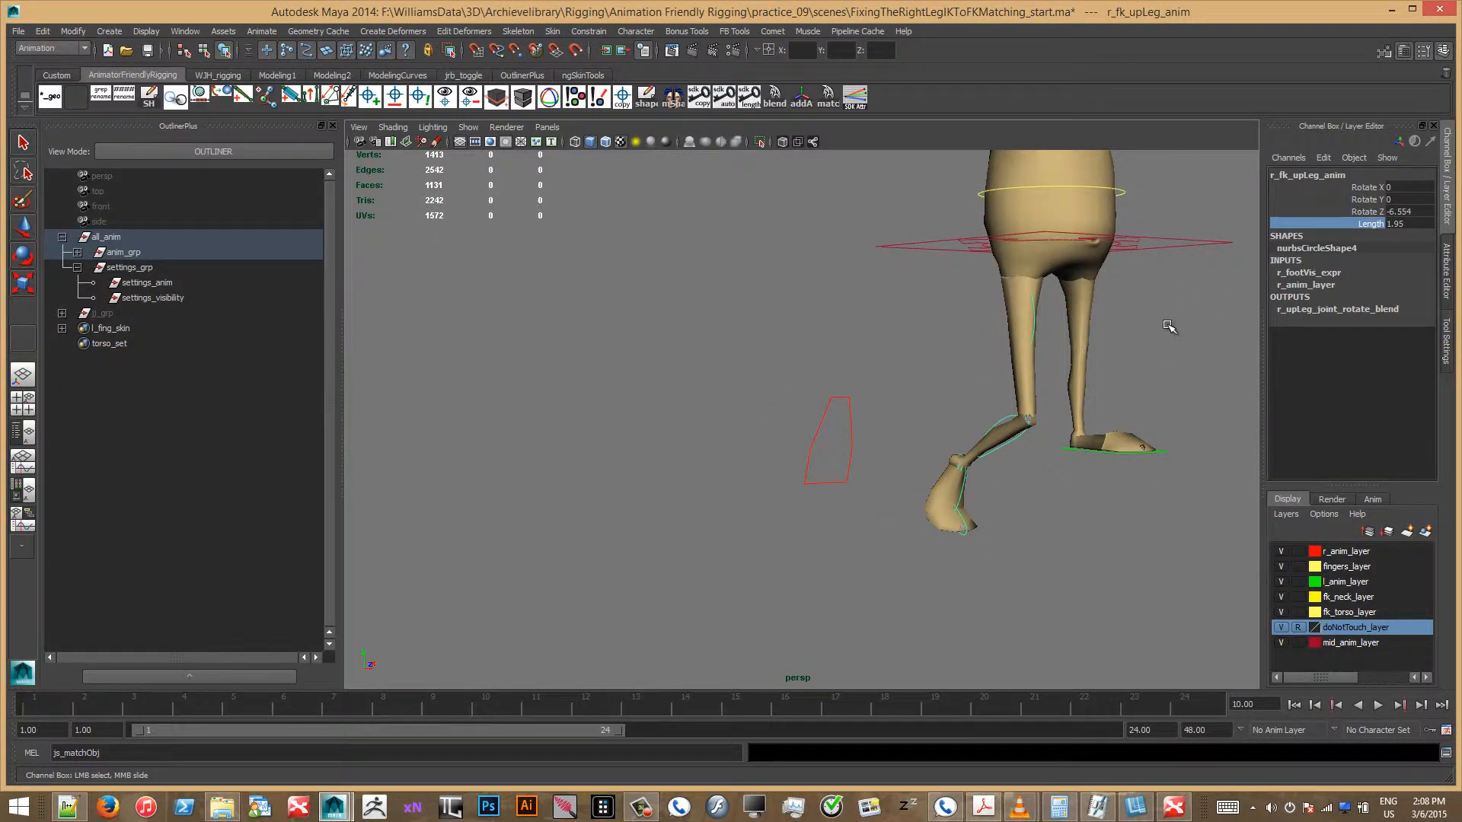
pyautogui.moveTo(1169, 326); pyautogui.dragTo(1287, 314, button='middle')
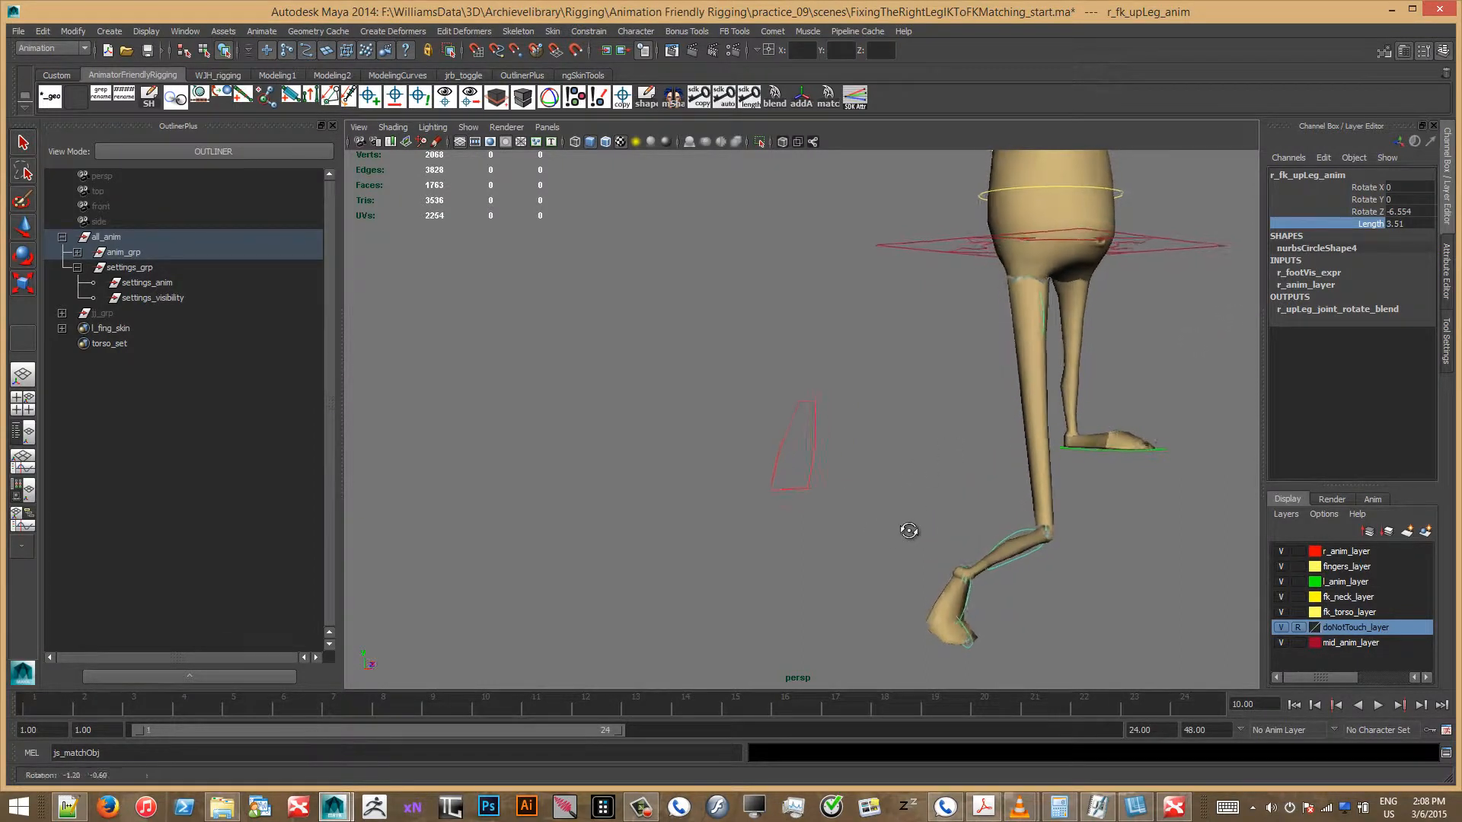
# Step: Match r_foot_anim to the newly posed and stretched FK leg by running js_matchObj
pyautogui.moveTo(719, 521); pyautogui.dragTo(839, 399)
pyautogui.click(411, 753)
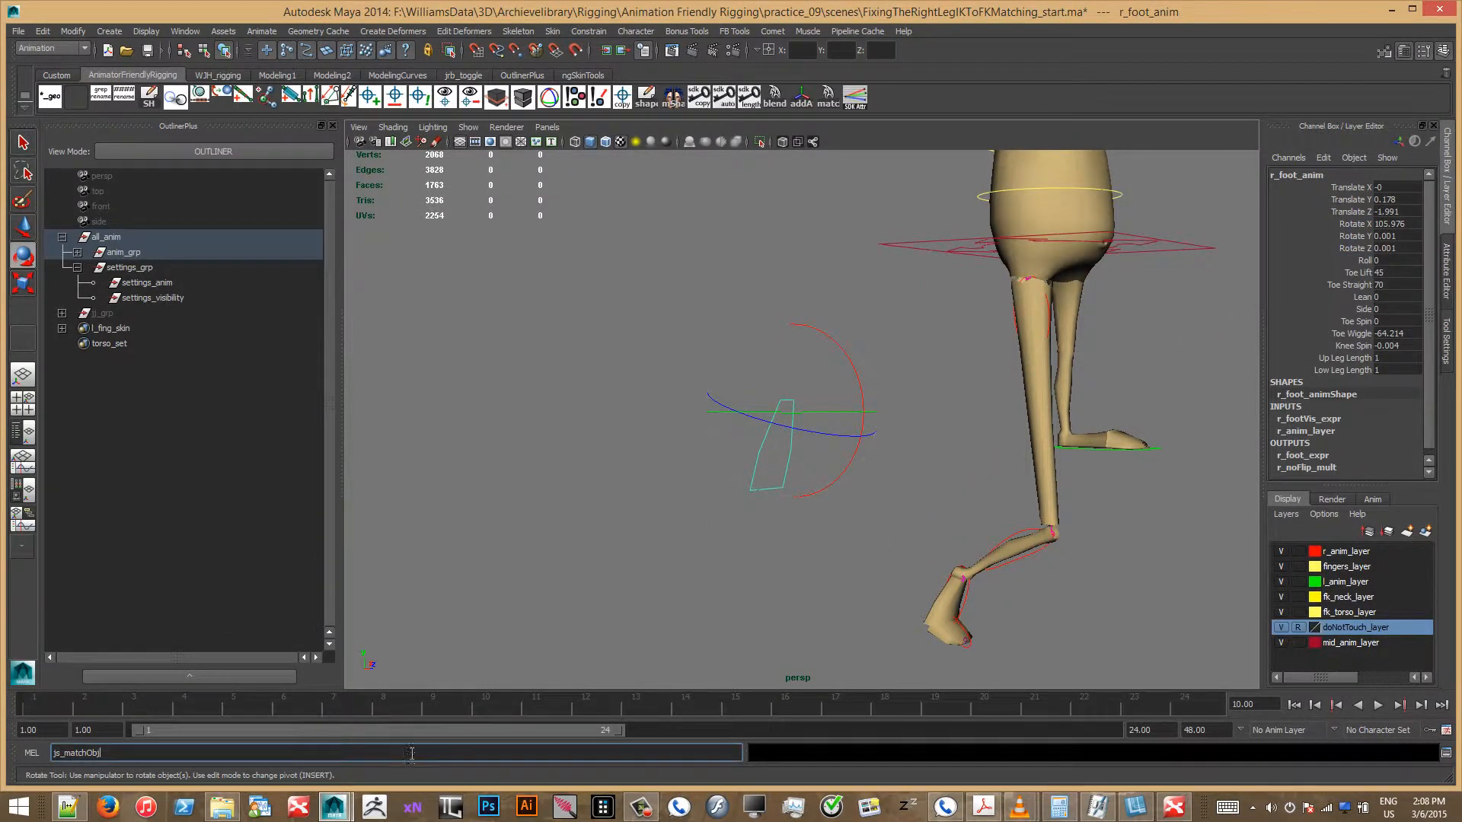
pyautogui.press('Return')
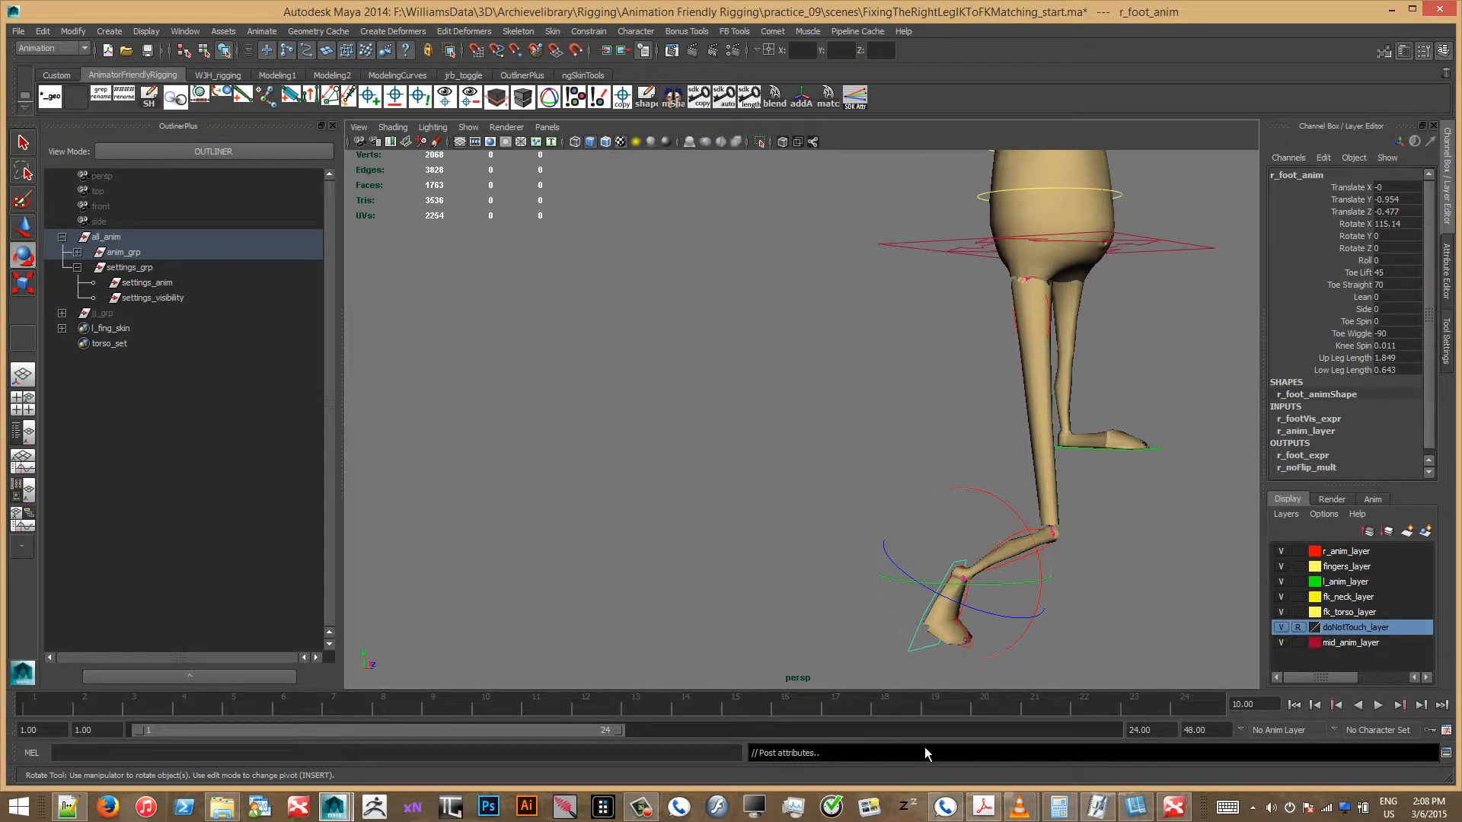
# Step: Set R Leg State to ik on settings_anim and examine the matched right leg from several angles
pyautogui.click(143, 283)
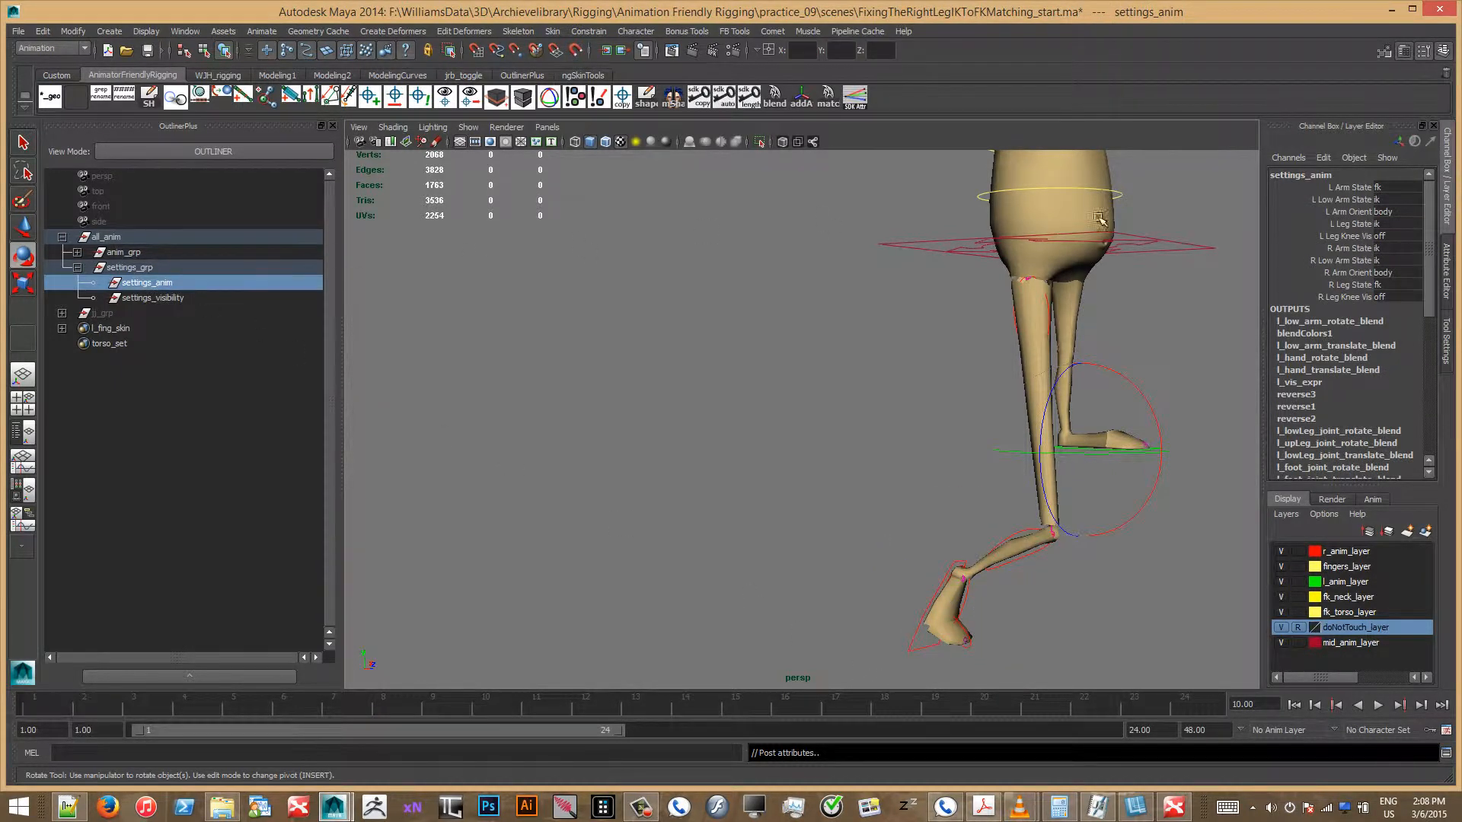
pyautogui.click(1380, 285)
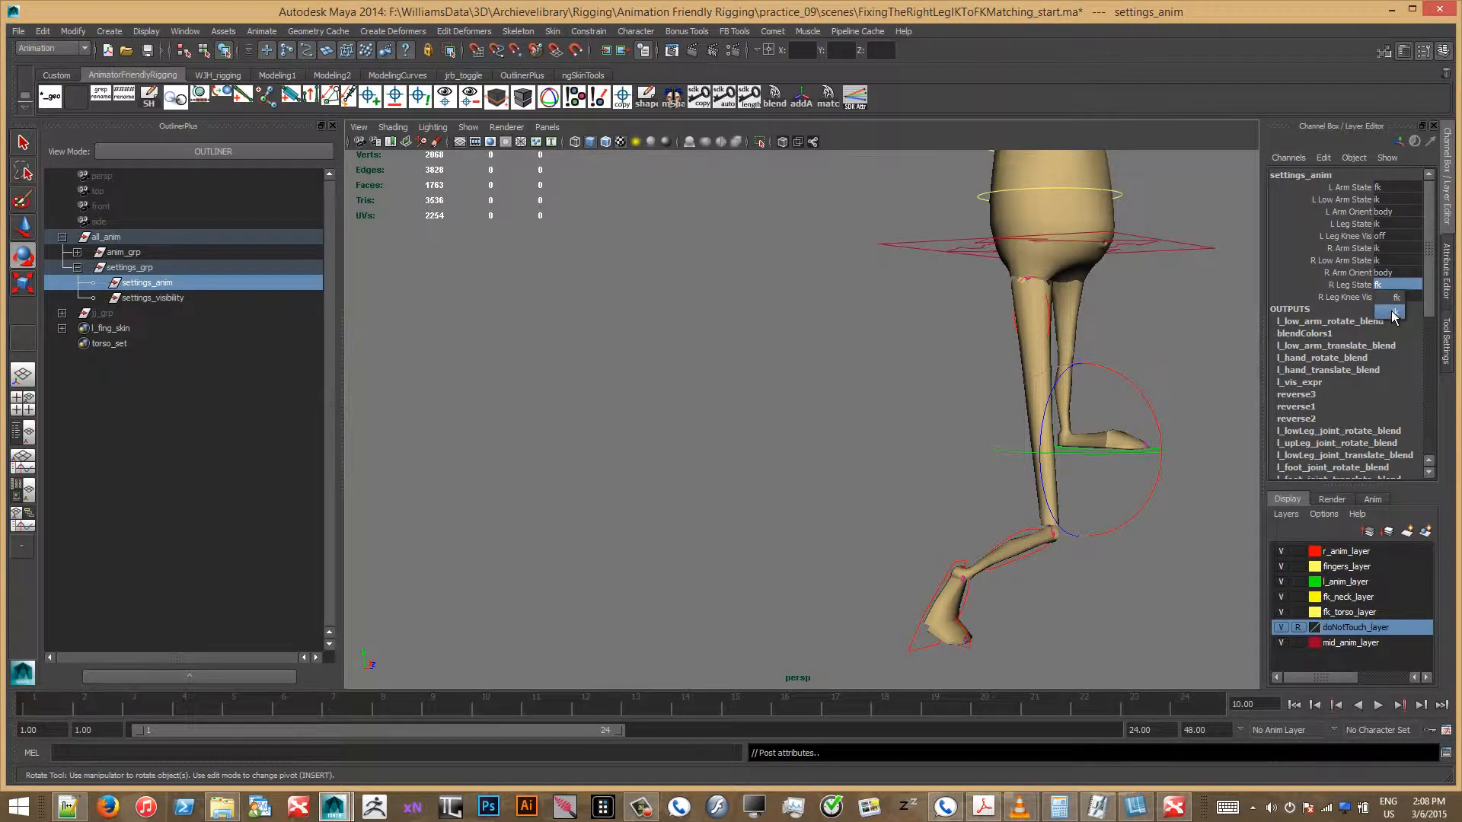
pyautogui.click(1390, 313)
pyautogui.click(832, 432)
pyautogui.keyDown('alt'); pyautogui.moveTo(831, 432); pyautogui.dragTo(715, 485); pyautogui.keyUp('alt')
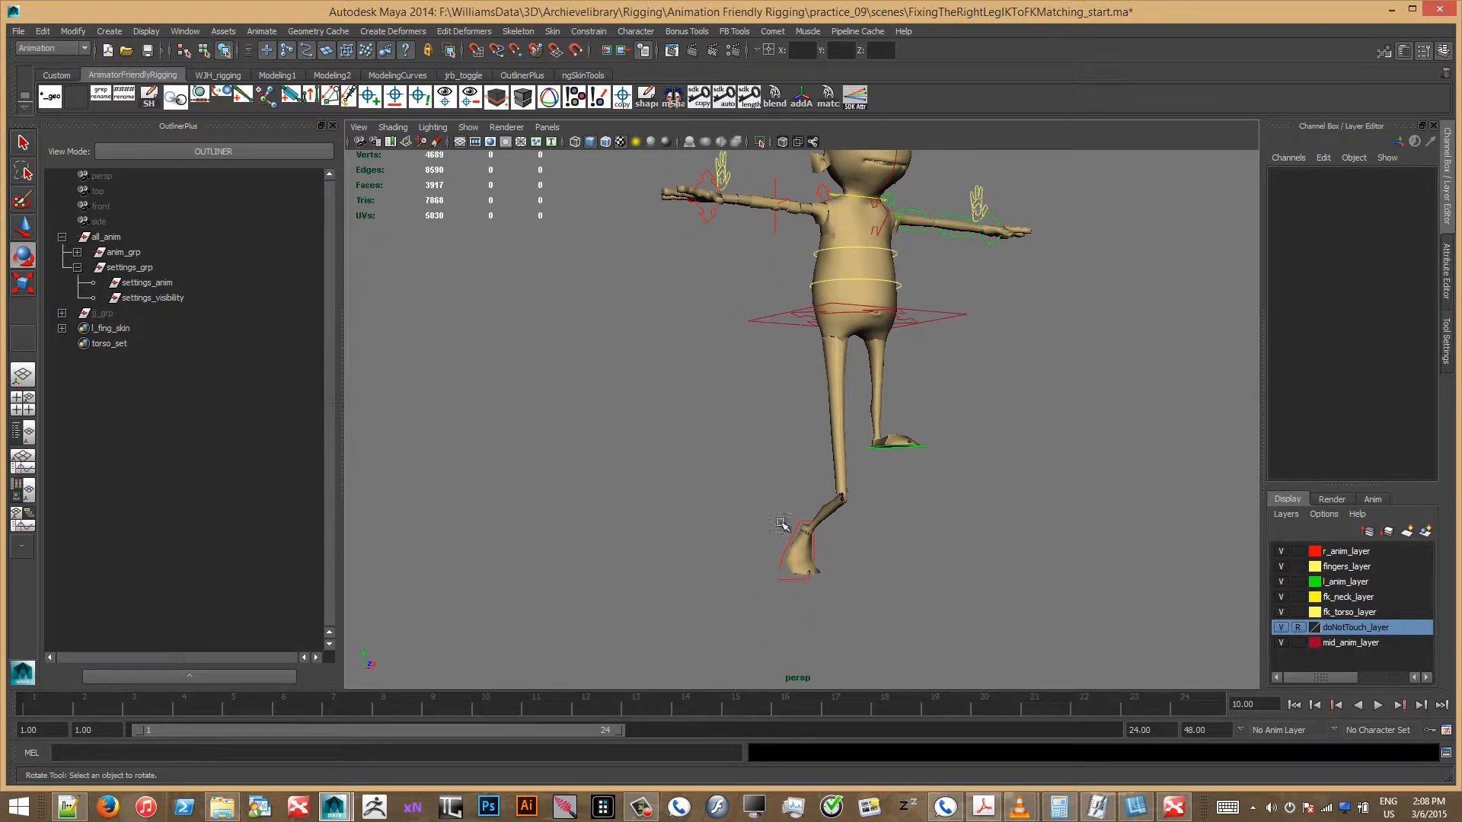
pyautogui.keyDown('alt'); pyautogui.moveTo(723, 543); pyautogui.dragTo(519, 447); pyautogui.keyUp('alt')
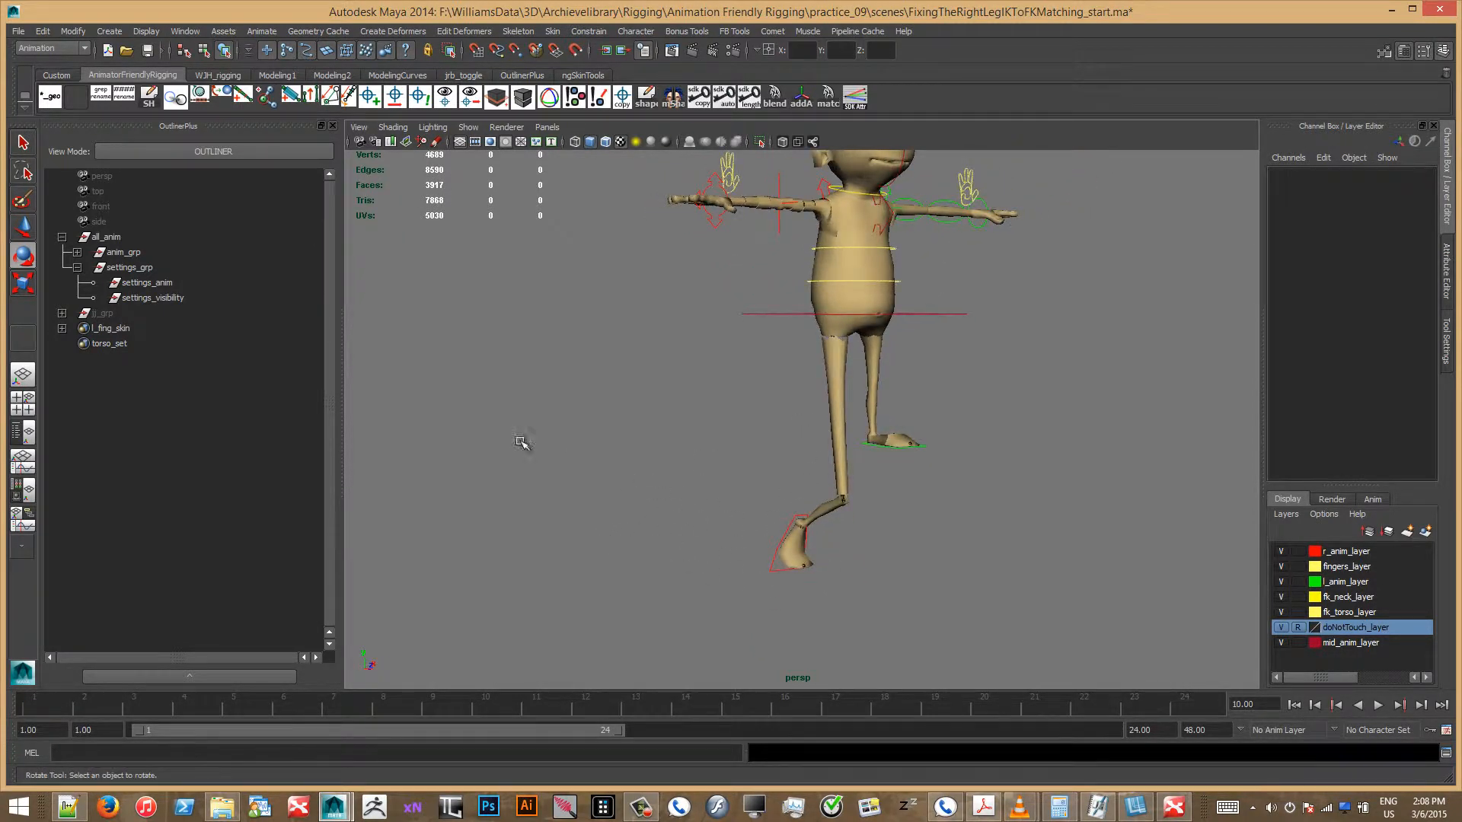
# Step: Load r_foot_anim into Setup Match Object Options, review lowLegLength's minimum and maximum iteration values, and close the window
pyautogui.click(828, 100)
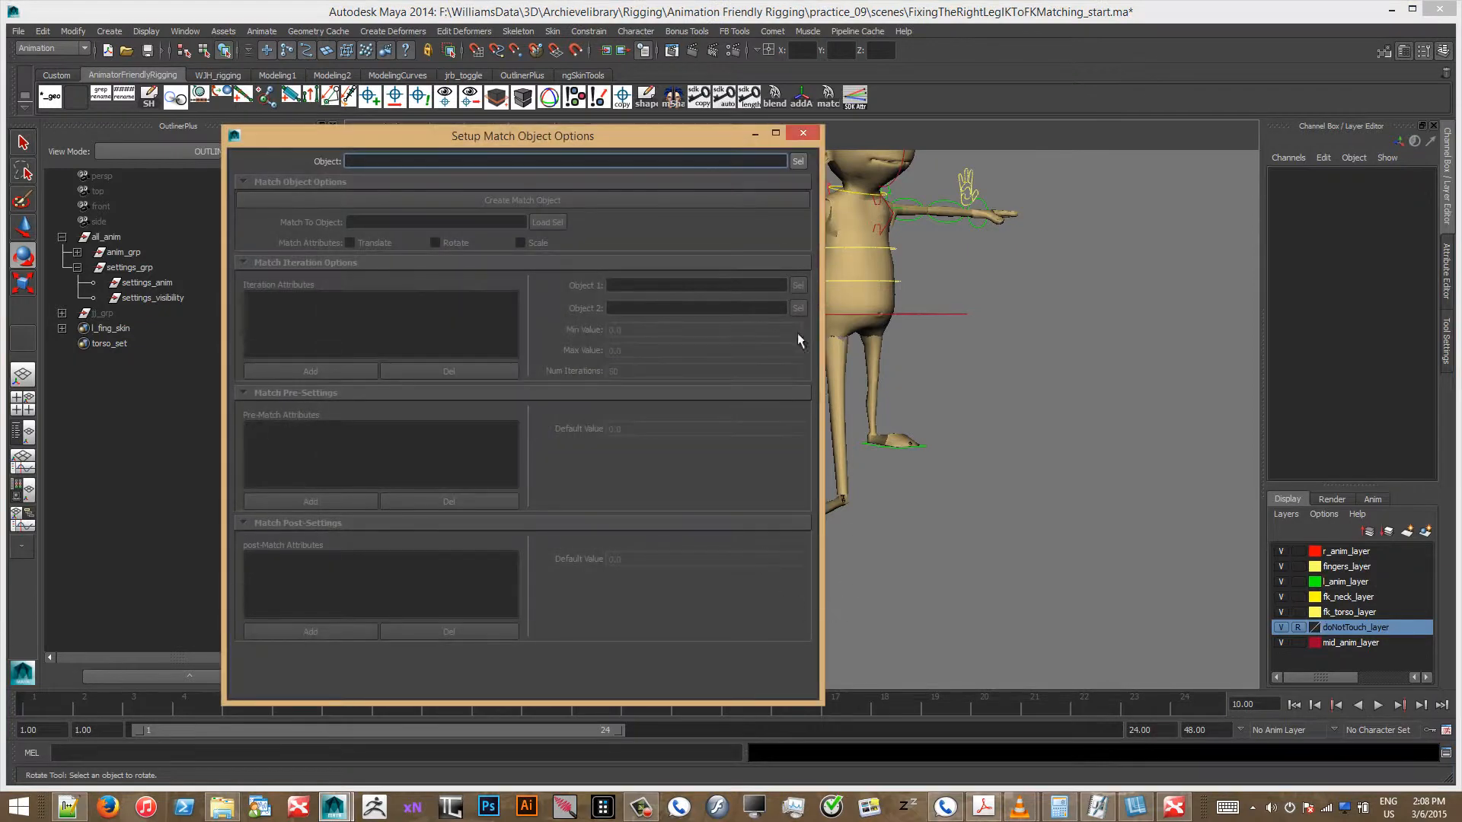
pyautogui.moveTo(687, 139); pyautogui.dragTo(797, 112)
pyautogui.click(776, 568)
pyautogui.click(597, 162)
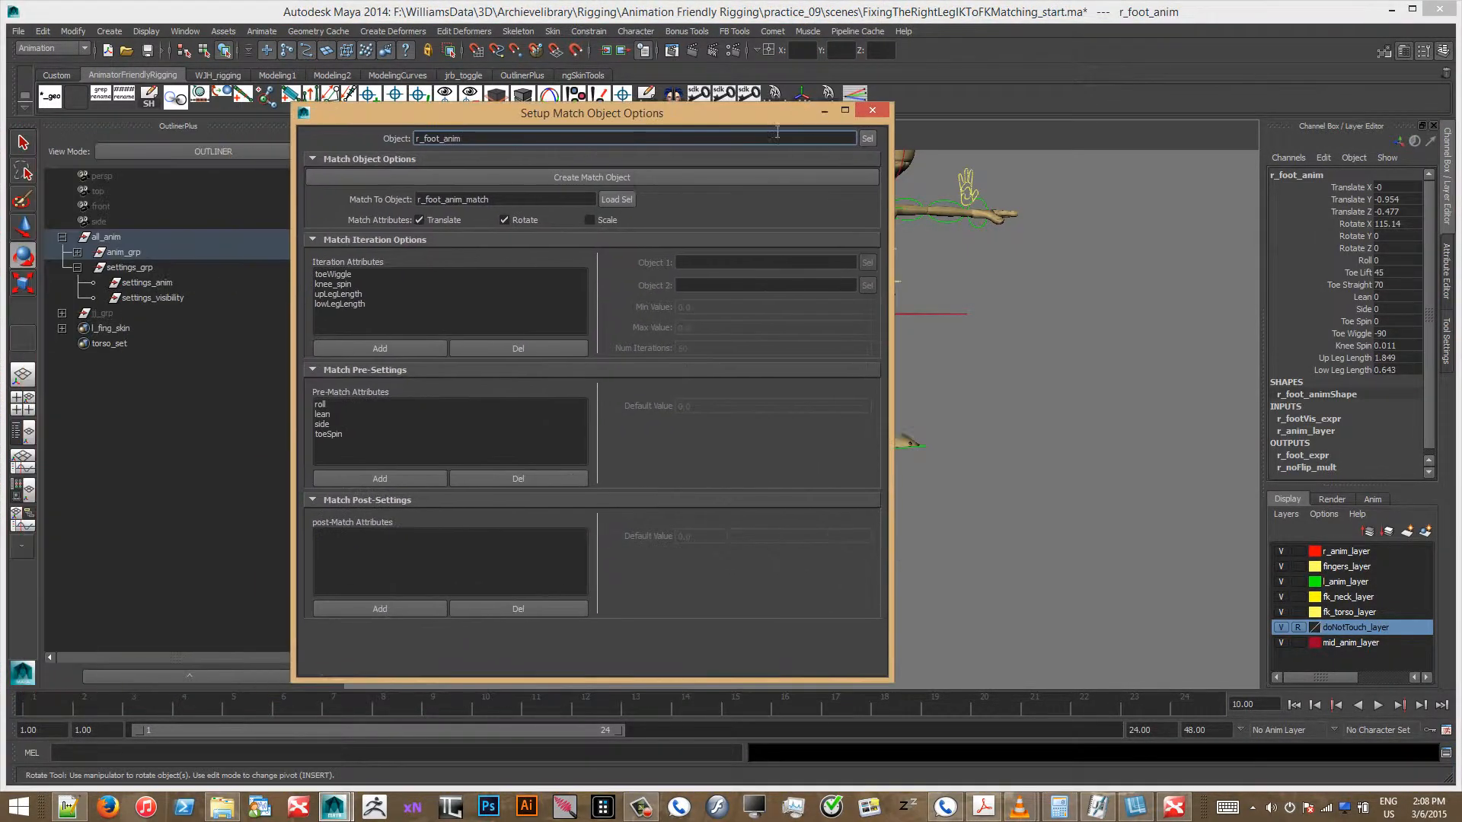
pyautogui.click(346, 304)
pyautogui.click(699, 309)
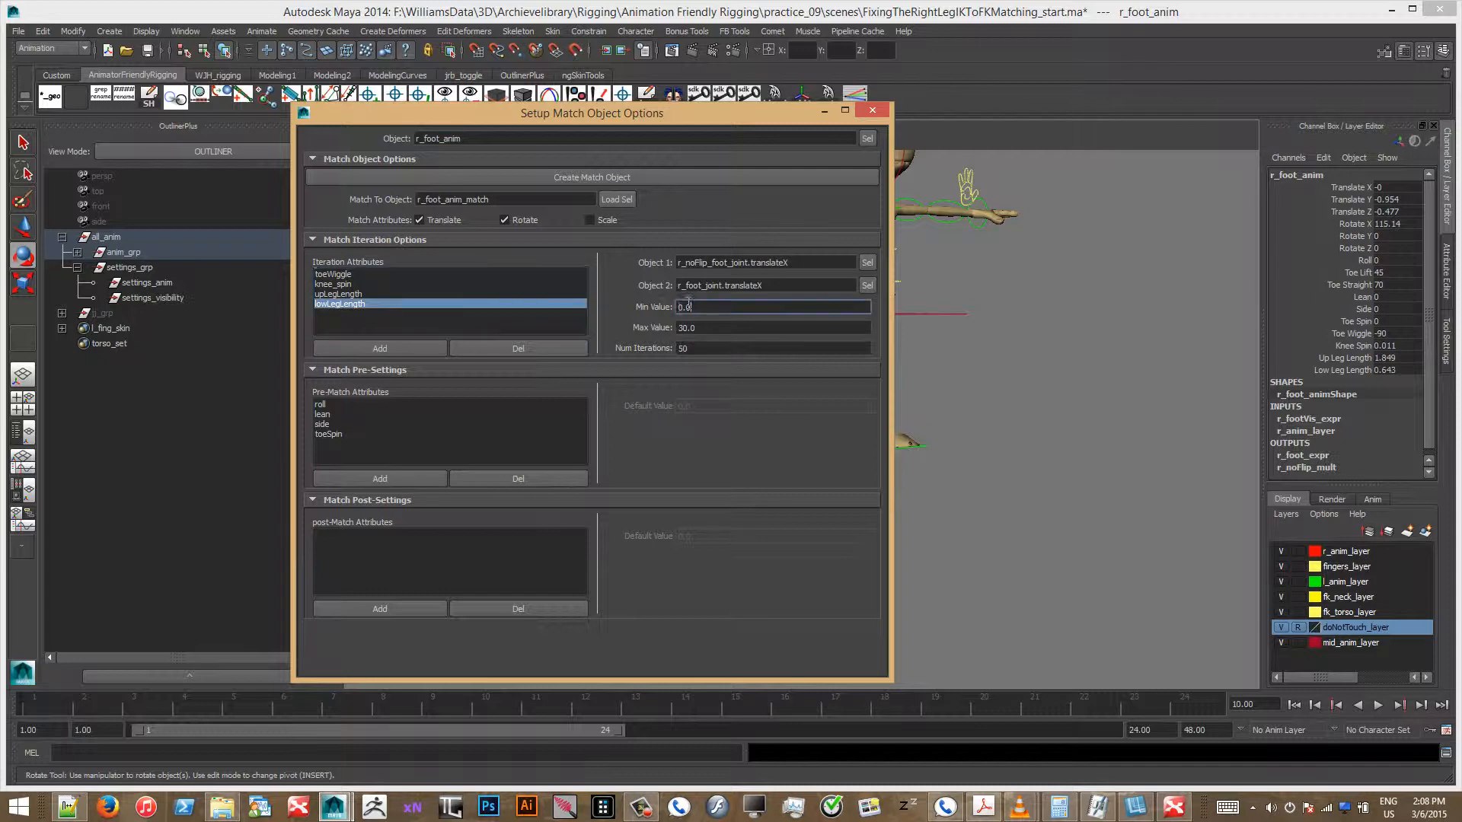
pyautogui.click(690, 329)
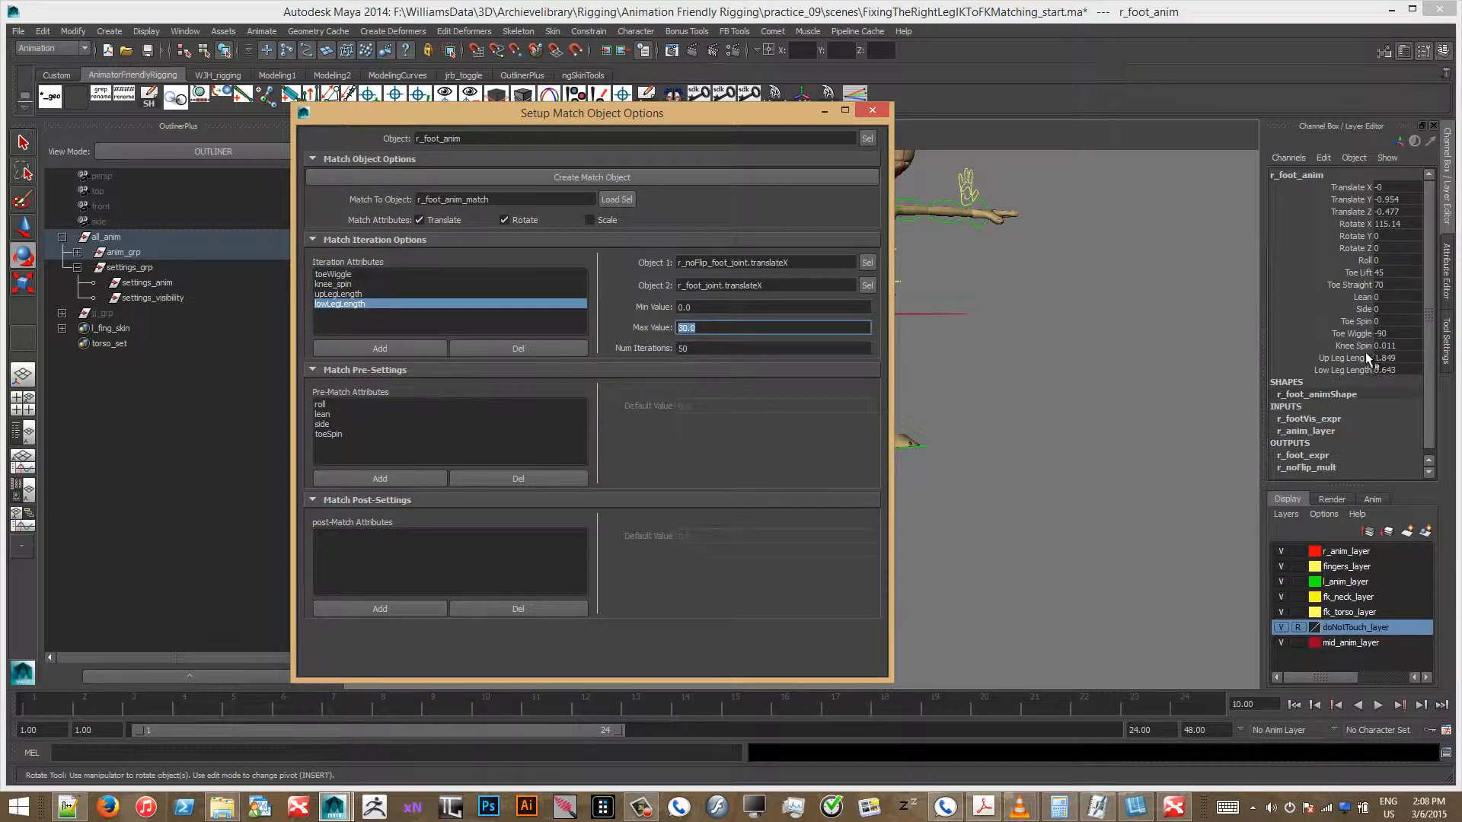
pyautogui.click(706, 308)
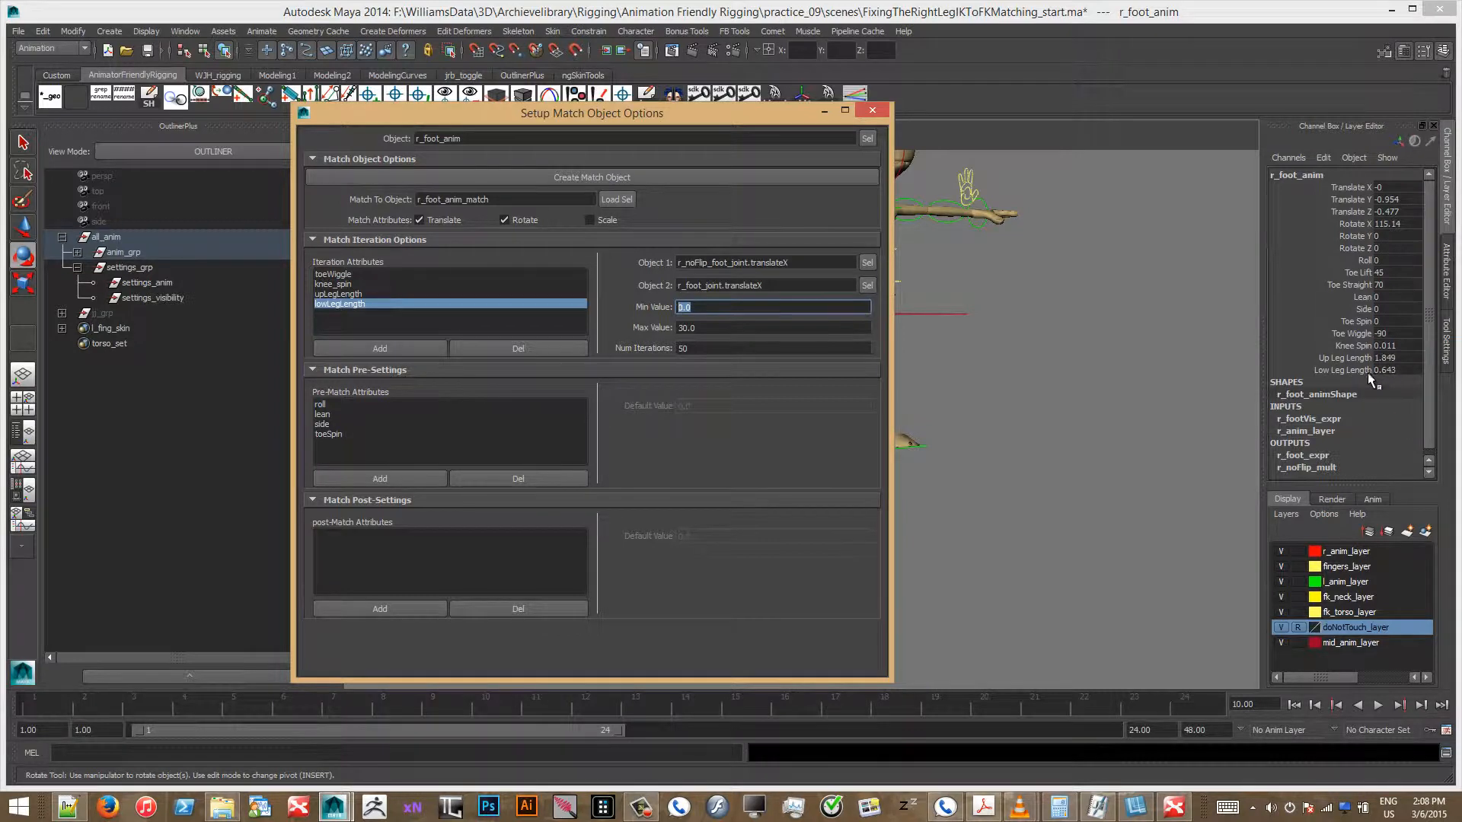
pyautogui.click(872, 111)
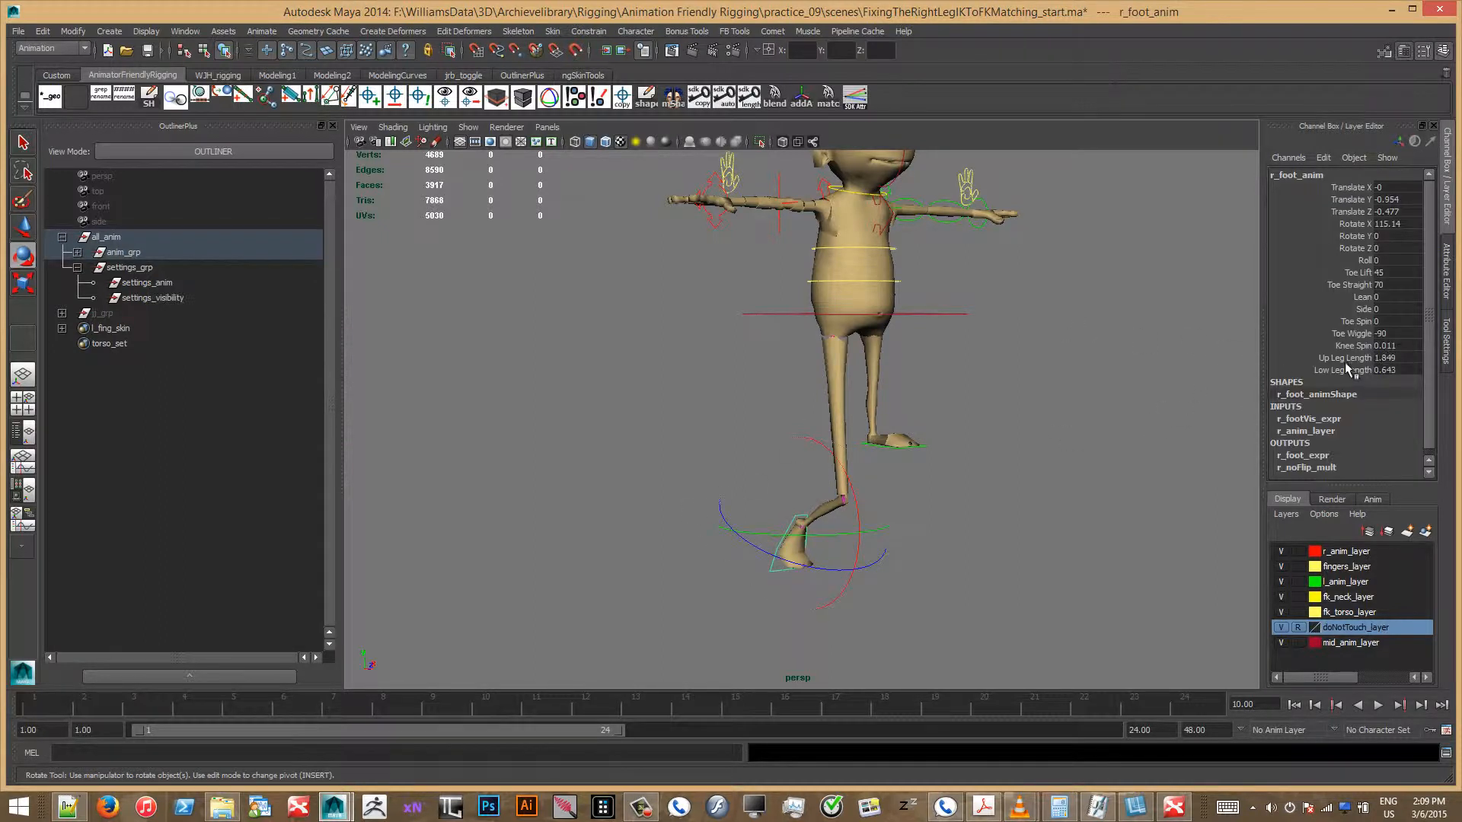
# Step: Trace r_foot_anim's Up Leg Length to r_noFlip_mult and graph that node's input and output connections in the Node Editor
pyautogui.click(1355, 358)
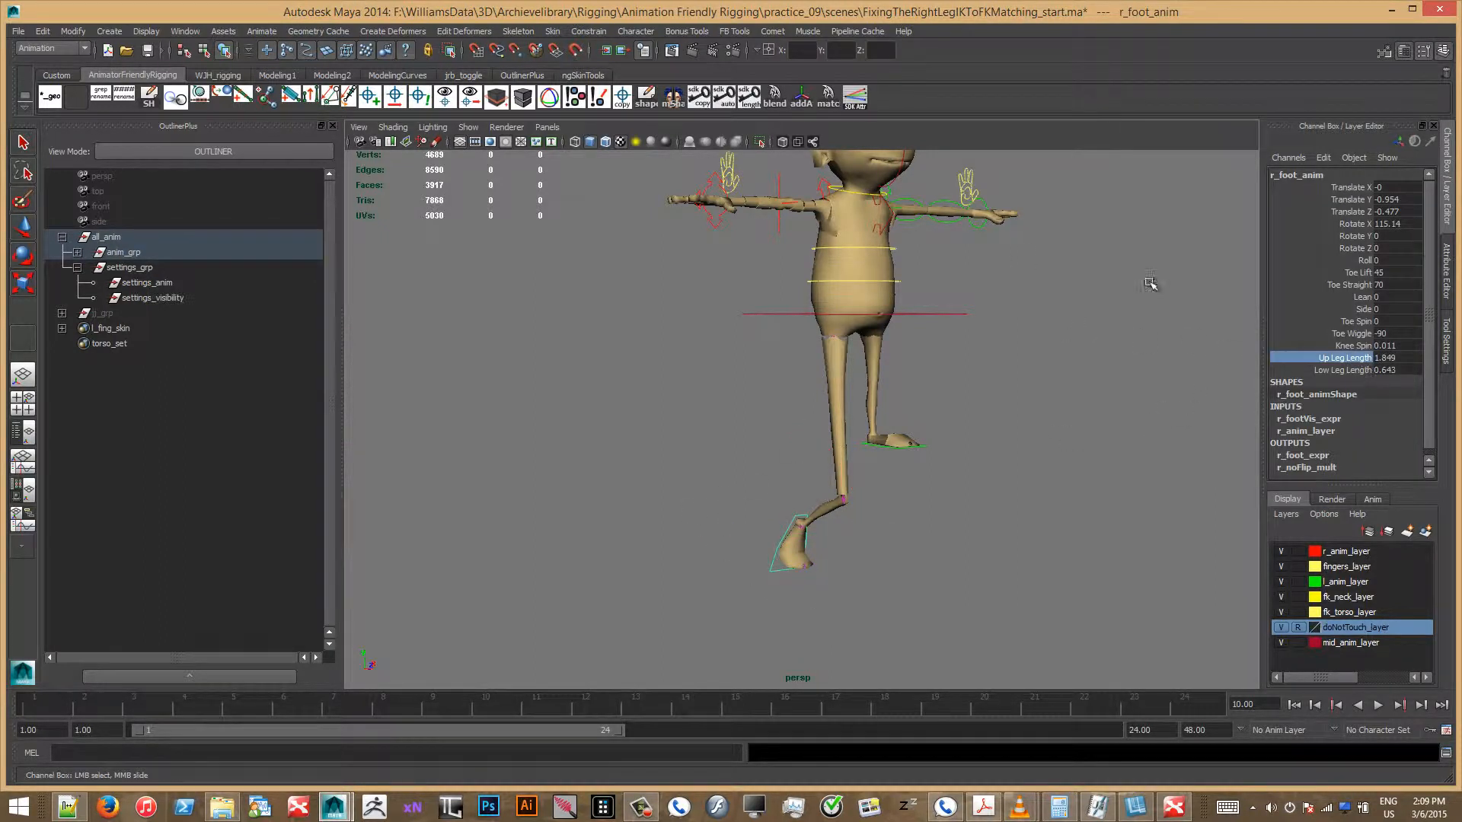
pyautogui.click(855, 97)
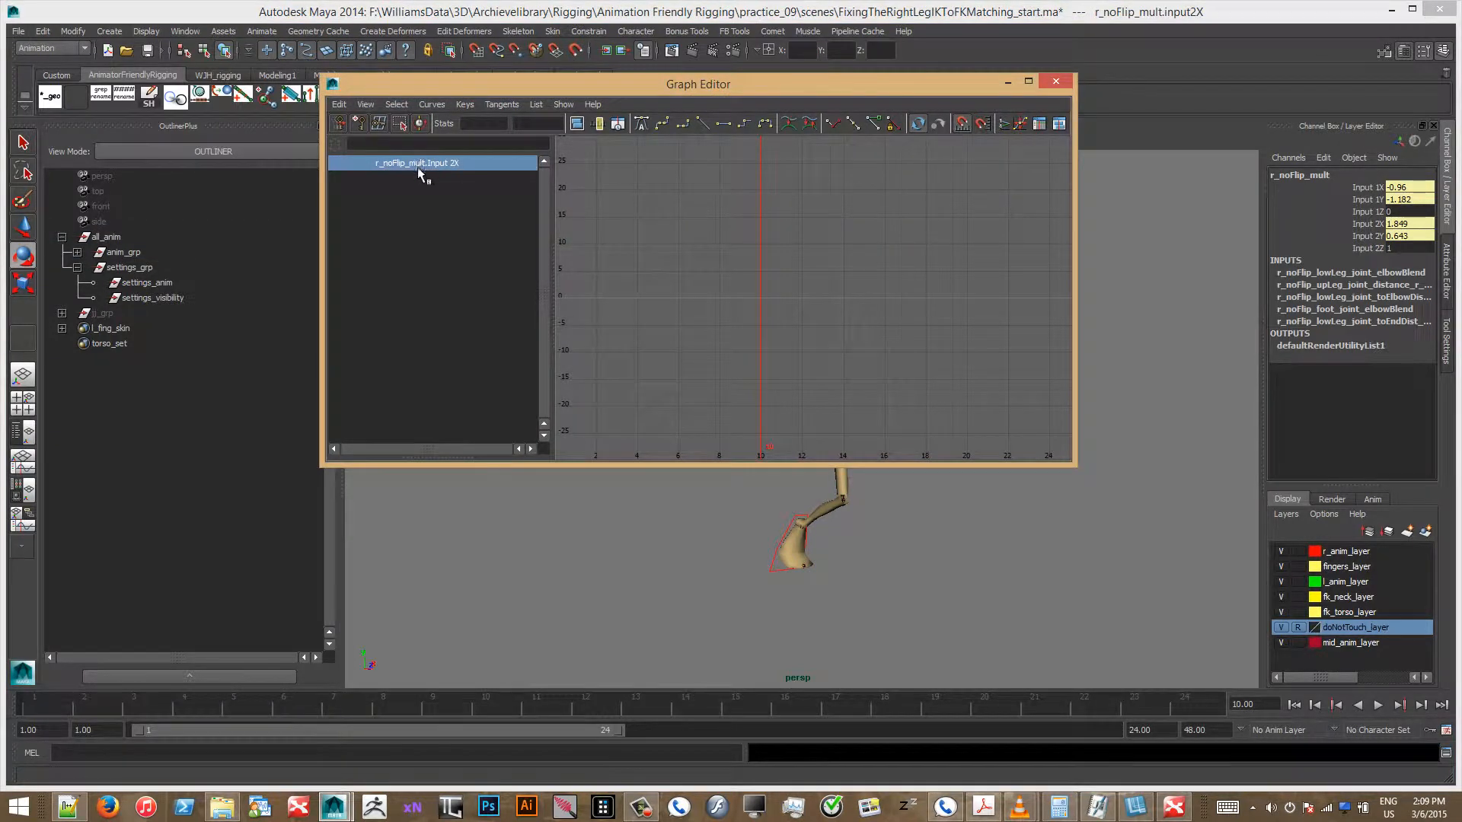
pyautogui.click(185, 31)
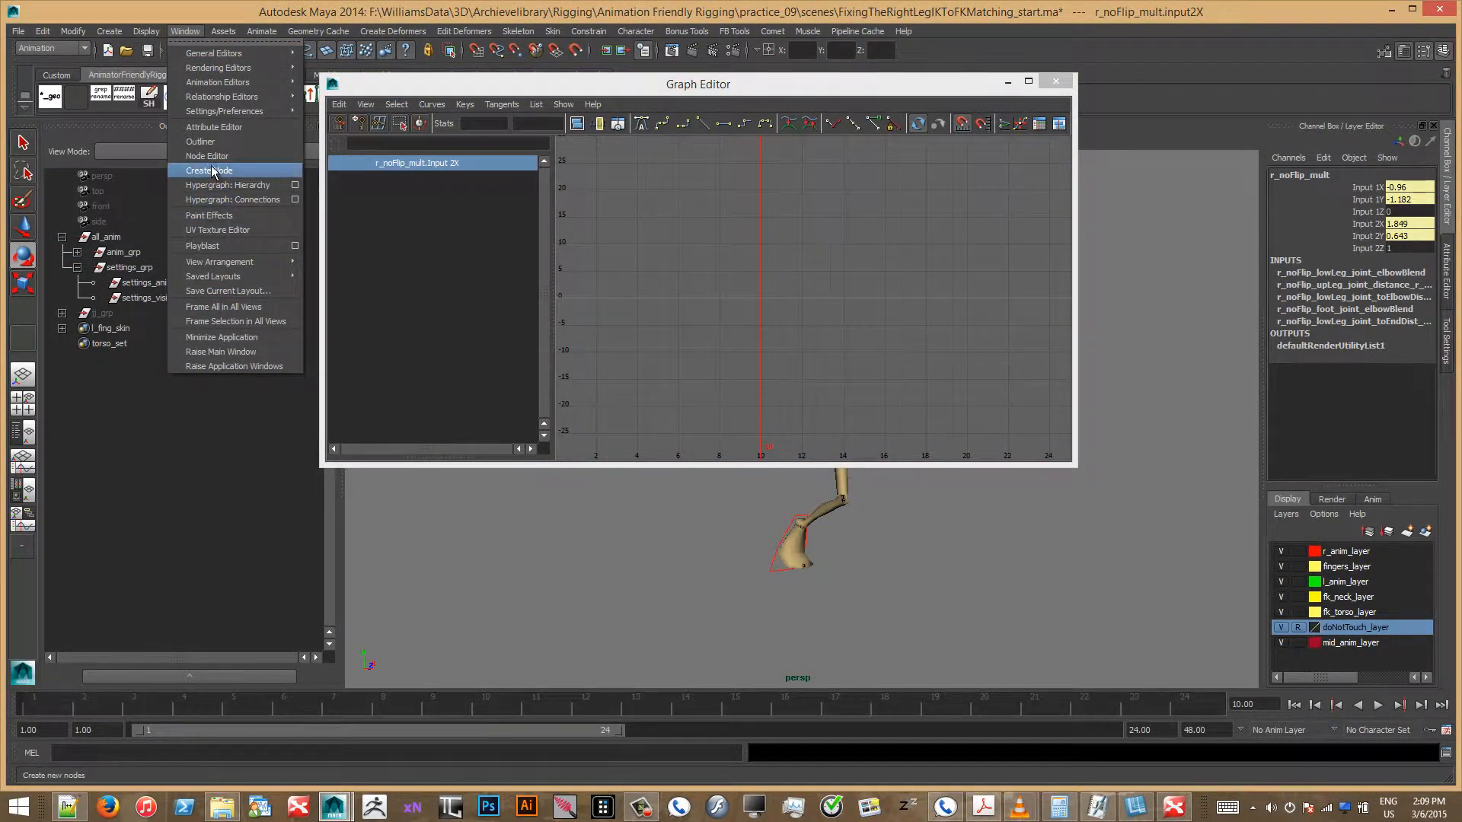
pyautogui.click(231, 157)
pyautogui.click(1055, 81)
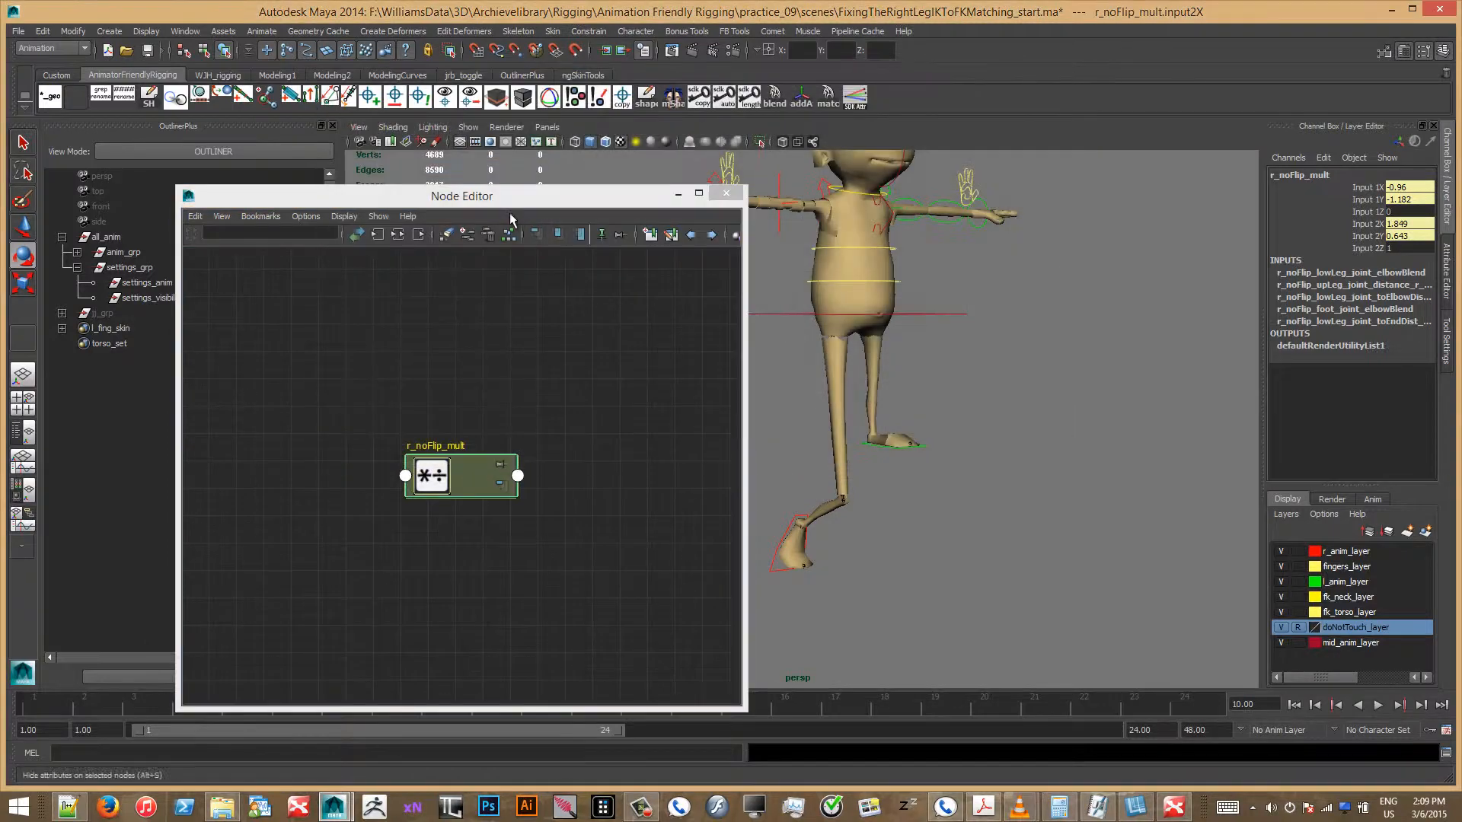
pyautogui.moveTo(625, 183); pyautogui.dragTo(1019, 128)
pyautogui.click(786, 173)
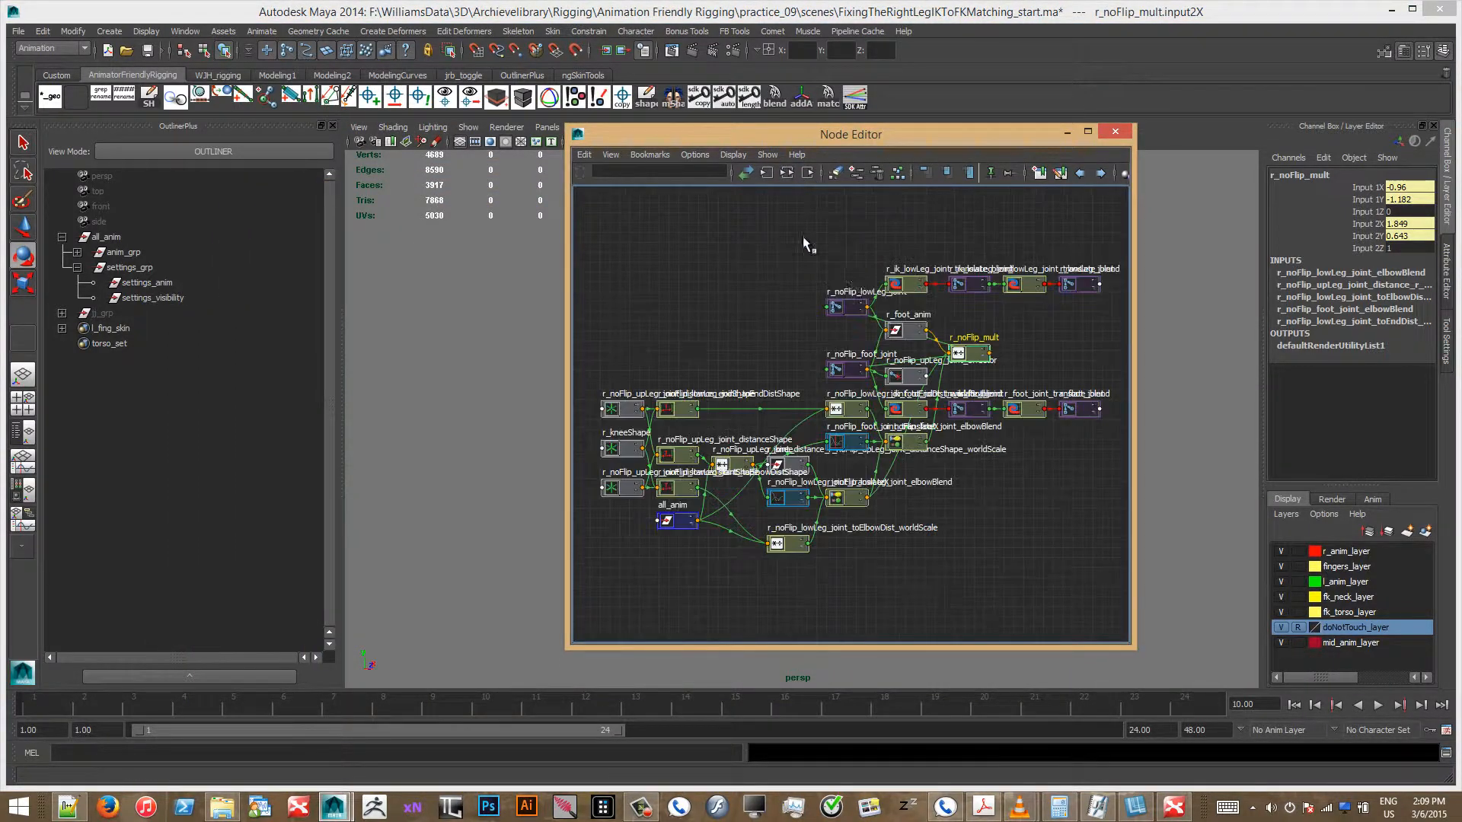
# Step: Locate r_noFlip_mult in the node network and move it clear of the surrounding nodes to inspect its connections
pyautogui.moveTo(864, 495)
pyautogui.keyDown('alt'); pyautogui.mouseDown(button='middle')
pyautogui.moveTo(975, 407)
pyautogui.moveTo(871, 494)
pyautogui.mouseUp(button='middle'); pyautogui.keyUp('alt')
pyautogui.keyDown('alt'); pyautogui.moveTo(871, 494); pyautogui.dragTo(935, 501, button='right'); pyautogui.keyUp('alt')
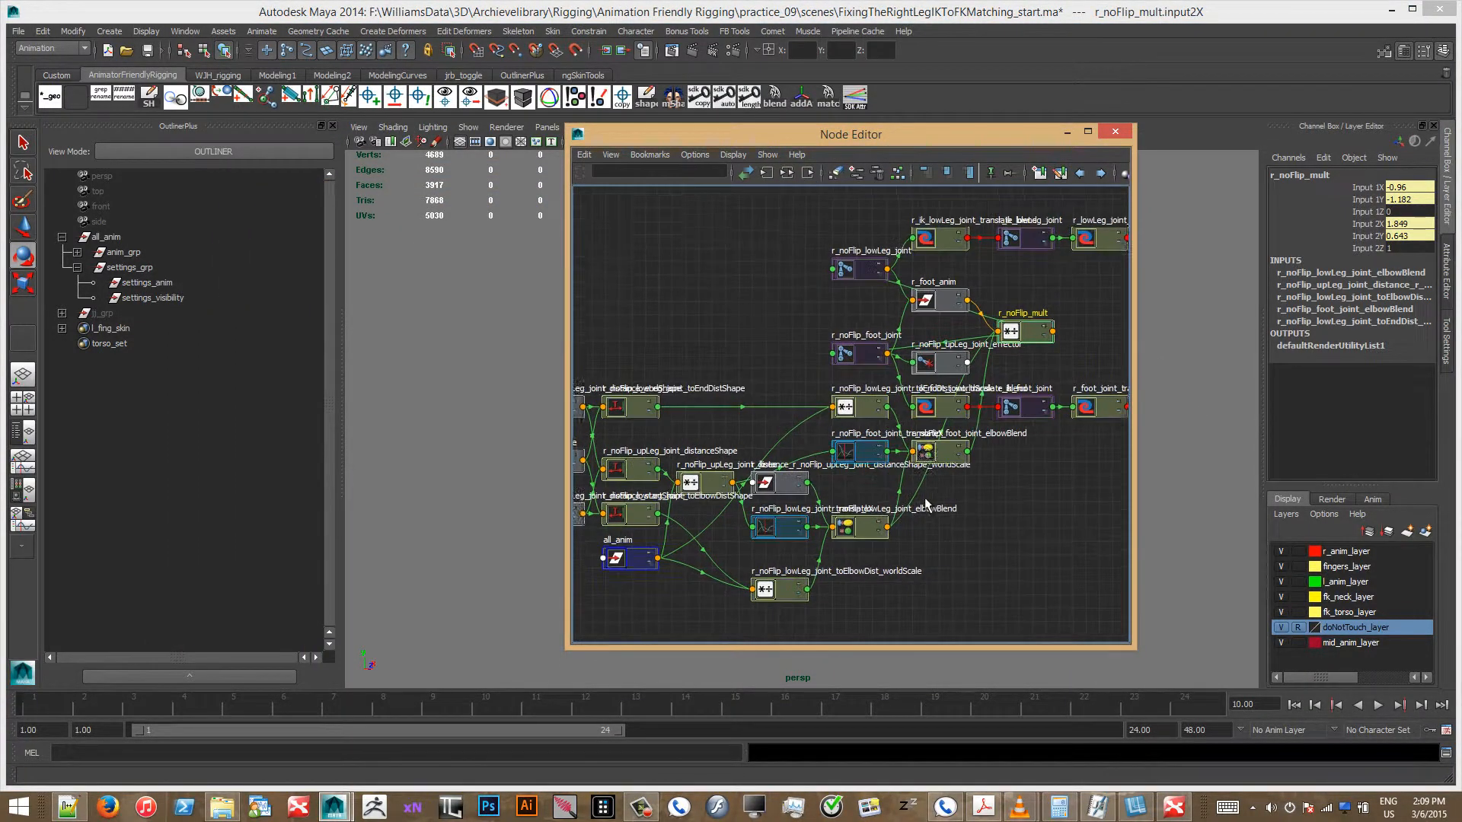
pyautogui.keyDown('alt'); pyautogui.moveTo(935, 501); pyautogui.dragTo(1061, 435, button='middle'); pyautogui.keyUp('alt')
pyautogui.keyDown('alt'); pyautogui.moveTo(1000, 399); pyautogui.dragTo(866, 426, button='middle'); pyautogui.keyUp('alt')
pyautogui.keyDown('alt'); pyautogui.moveTo(1009, 358); pyautogui.dragTo(825, 443, button='middle'); pyautogui.keyUp('alt')
pyautogui.keyDown('alt'); pyautogui.moveTo(827, 443); pyautogui.dragTo(945, 405, button='right'); pyautogui.keyUp('alt')
pyautogui.keyDown('alt'); pyautogui.moveTo(945, 405); pyautogui.dragTo(920, 490, button='middle'); pyautogui.keyUp('alt')
pyautogui.keyDown('alt'); pyautogui.moveTo(921, 489); pyautogui.dragTo(860, 460, button='right'); pyautogui.keyUp('alt')
pyautogui.keyDown('alt'); pyautogui.moveTo(860, 460); pyautogui.dragTo(873, 479, button='middle'); pyautogui.keyUp('alt')
pyautogui.keyDown('alt'); pyautogui.moveTo(873, 478); pyautogui.dragTo(809, 479, button='right'); pyautogui.keyUp('alt')
pyautogui.moveTo(900, 417); pyautogui.dragTo(925, 389)
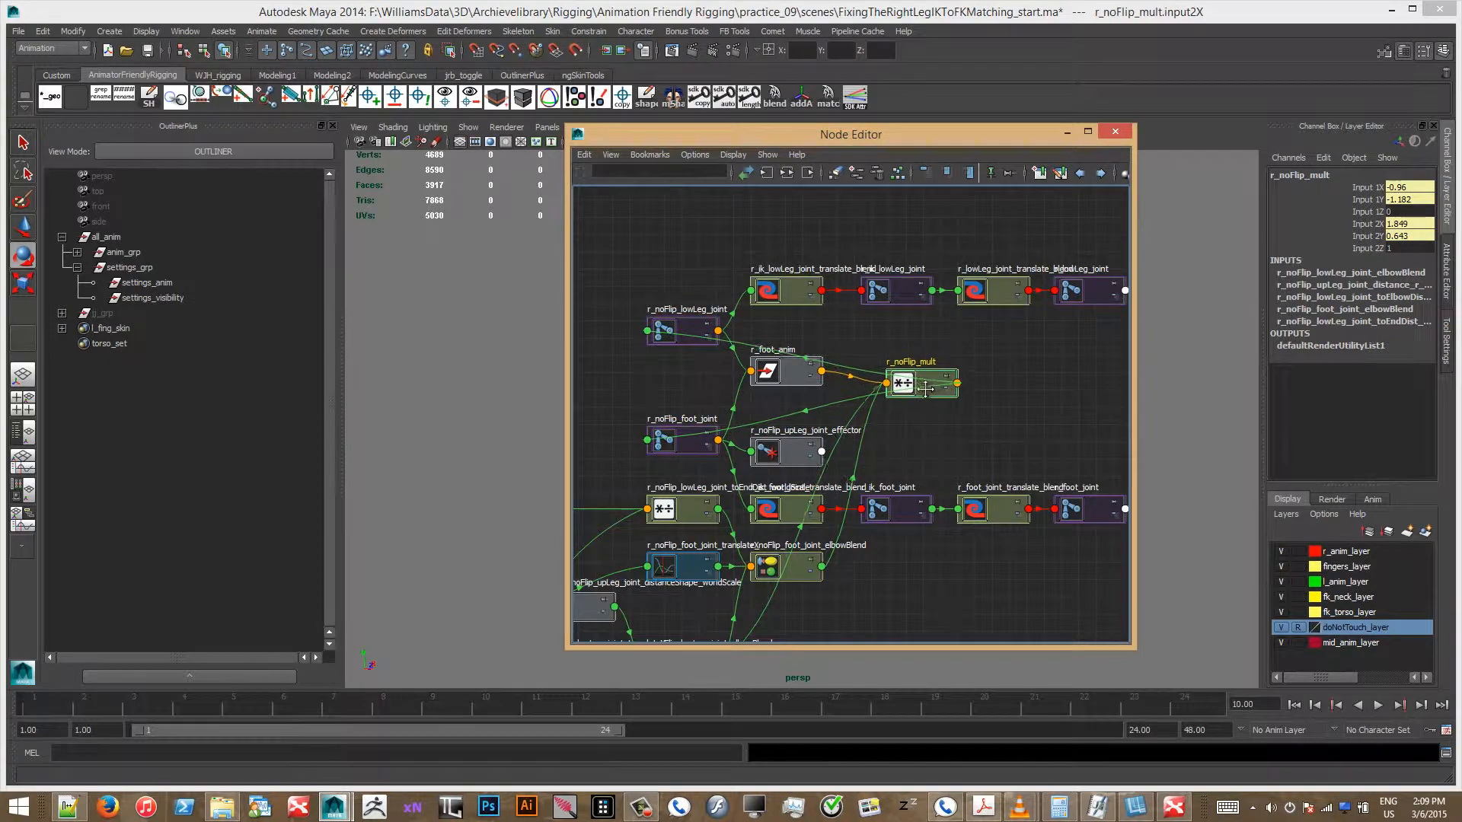
# Step: Examine how r_foot_anim, r_noFlip_lowLeg_joint and r_noFlip_foot_joint connect to r_noFlip_mult
pyautogui.click(788, 174)
pyautogui.keyDown('alt'); pyautogui.moveTo(837, 373); pyautogui.dragTo(749, 417, button='middle'); pyautogui.keyUp('alt')
pyautogui.keyDown('alt'); pyautogui.moveTo(749, 417); pyautogui.dragTo(922, 377, button='right'); pyautogui.keyUp('alt')
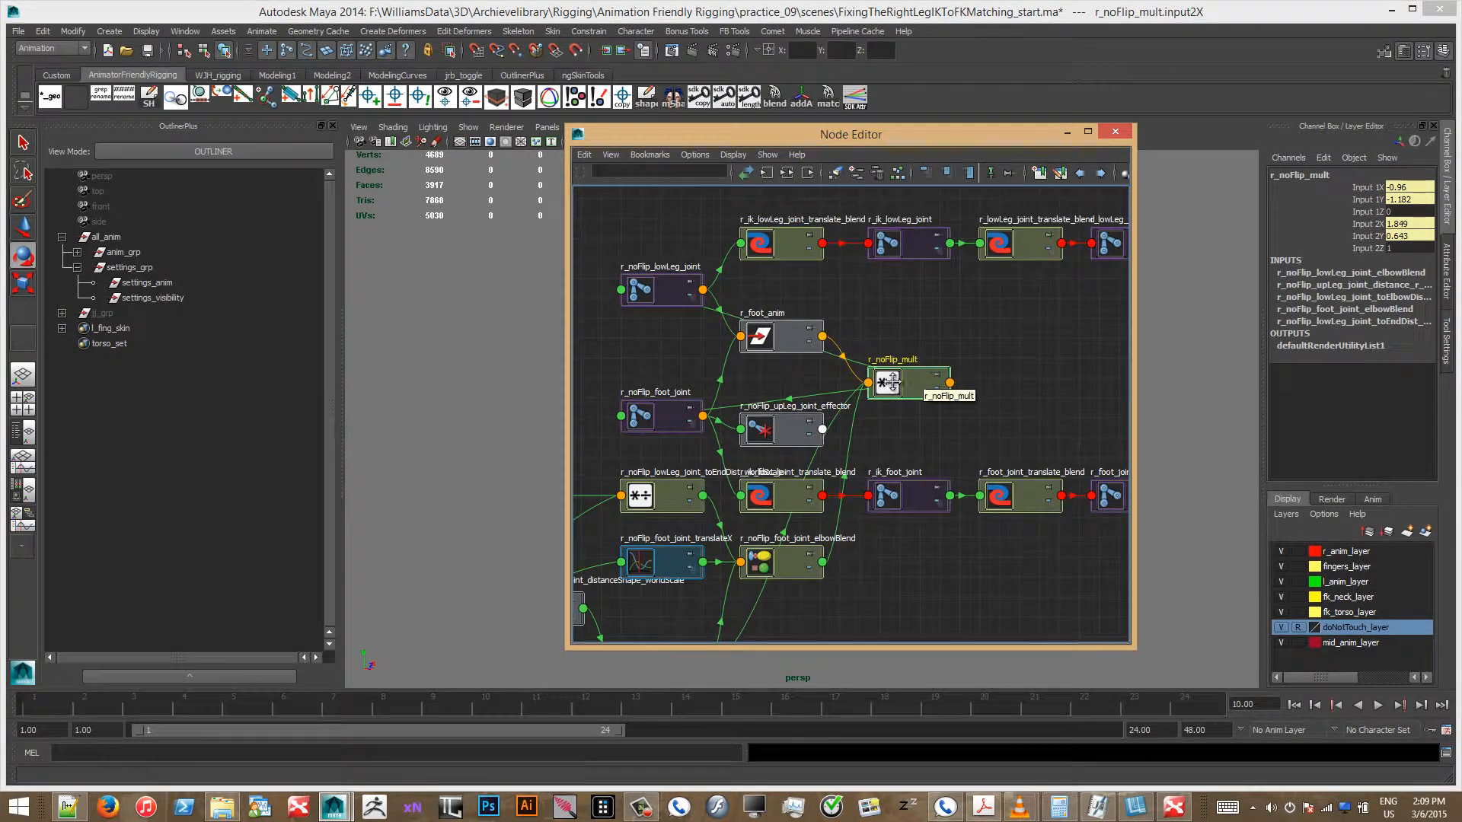
pyautogui.keyDown('alt'); pyautogui.moveTo(922, 377); pyautogui.dragTo(922, 415, button='middle'); pyautogui.keyUp('alt')
pyautogui.keyDown('alt'); pyautogui.moveTo(859, 428); pyautogui.dragTo(894, 430, button='right'); pyautogui.keyUp('alt')
pyautogui.moveTo(895, 428); pyautogui.dragTo(967, 418)
pyautogui.keyDown('alt'); pyautogui.moveTo(967, 419); pyautogui.dragTo(986, 333, button='middle'); pyautogui.keyUp('alt')
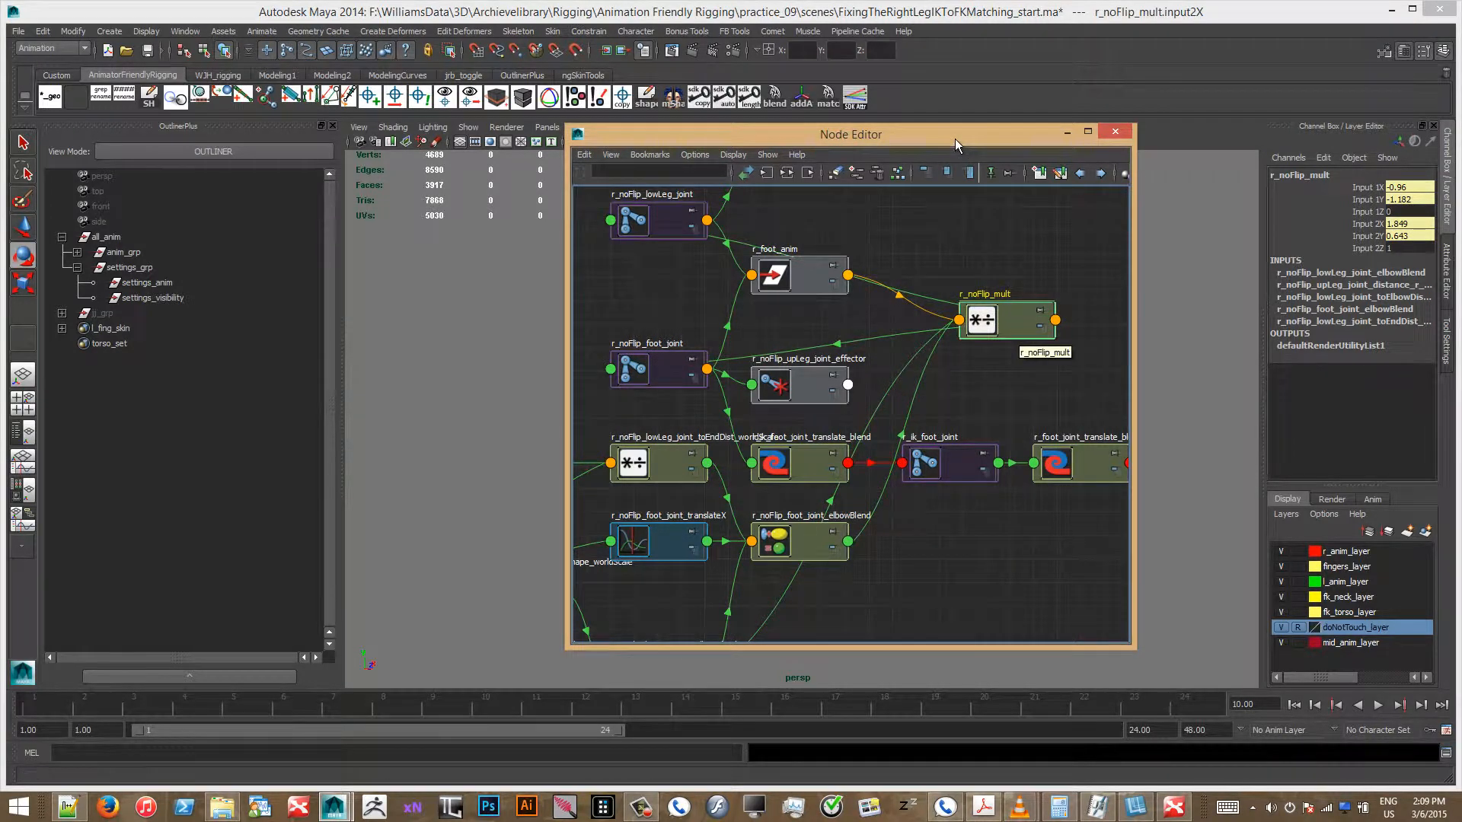
pyautogui.moveTo(953, 141); pyautogui.dragTo(771, 146)
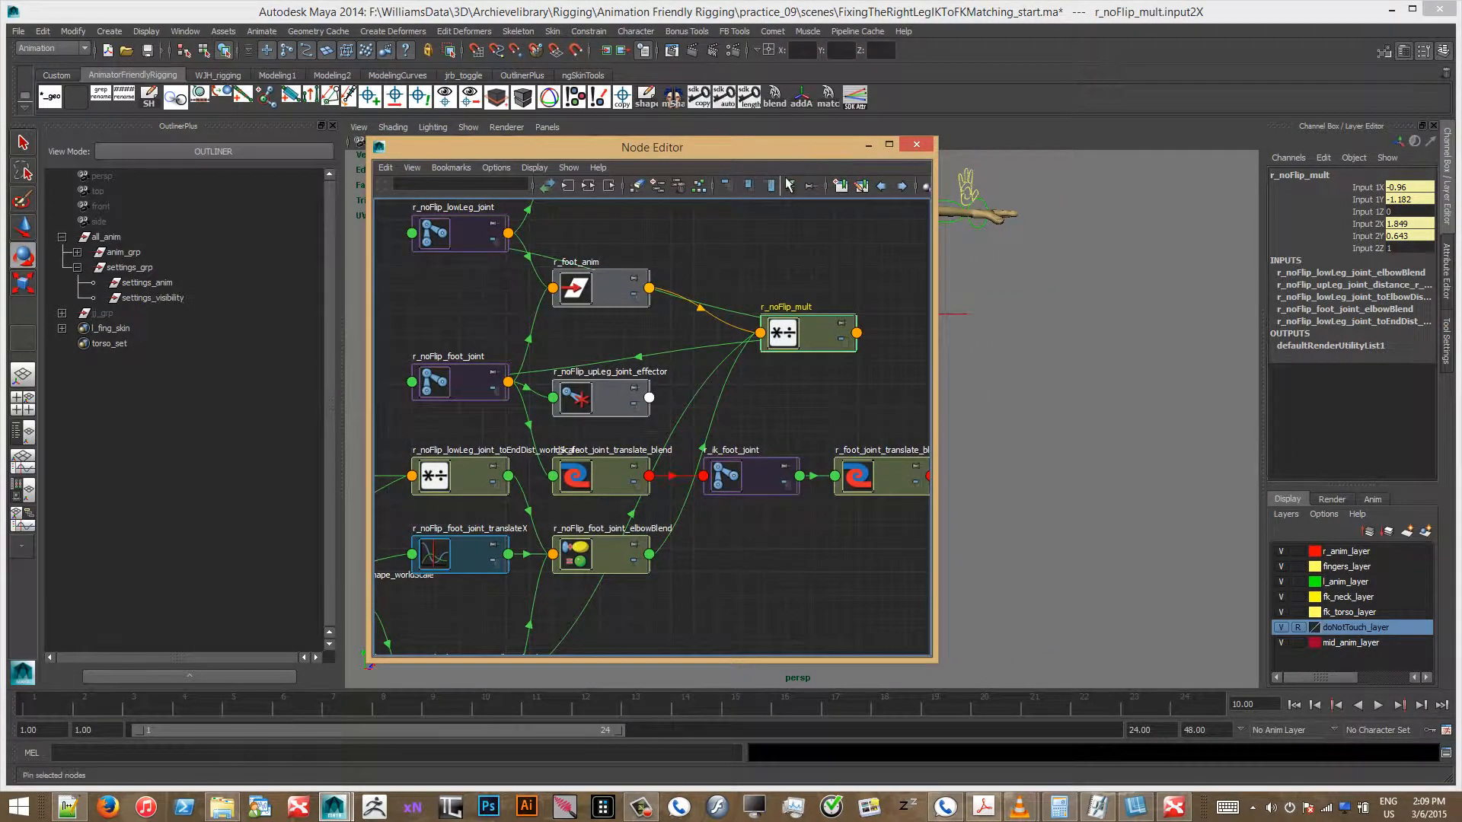
pyautogui.moveTo(585, 154); pyautogui.dragTo(712, 291)
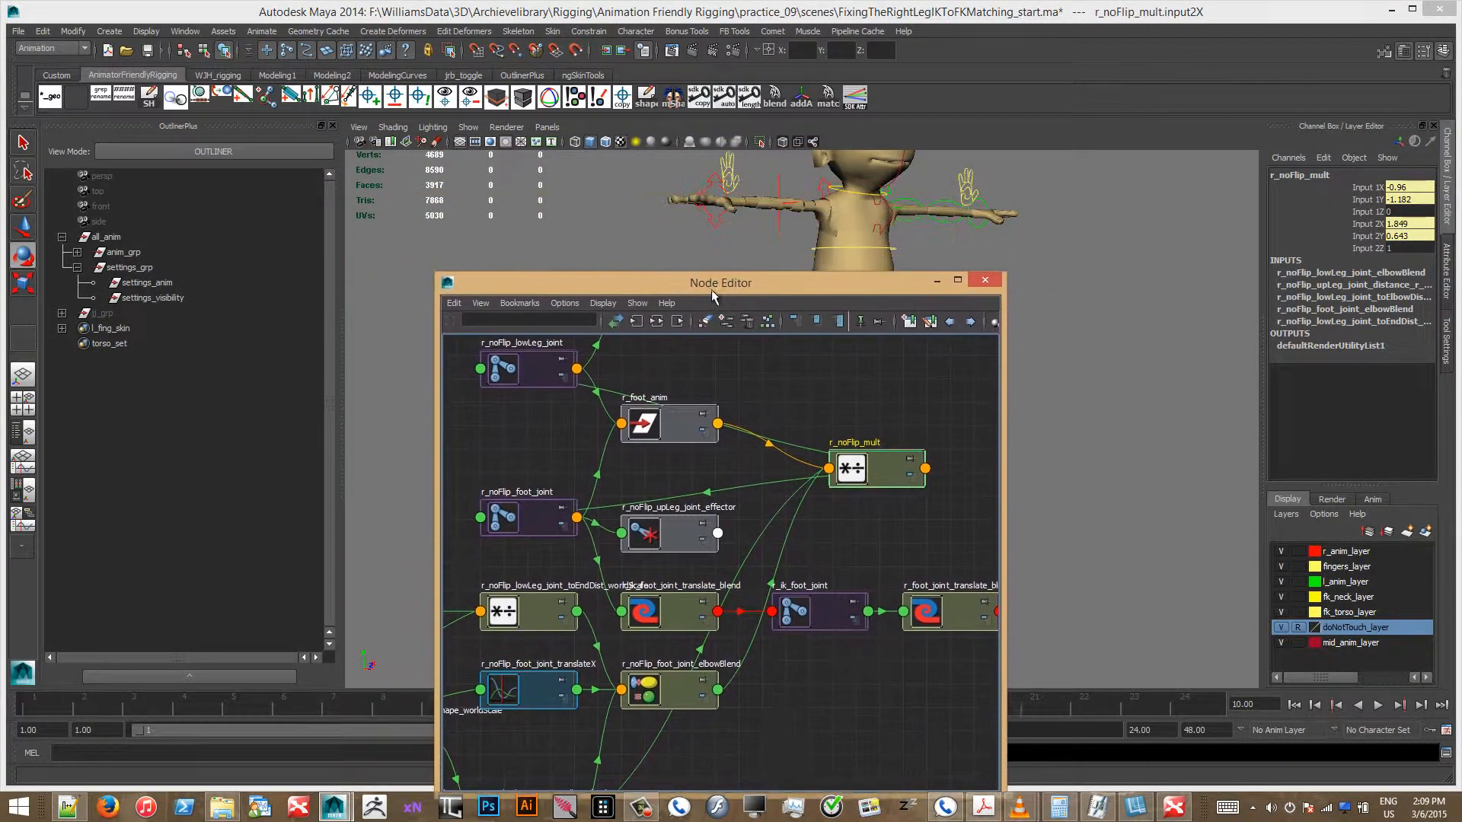
# Step: Select r_noFlip_foot_joint and expand the r_fk_upLeg_anim hierarchy down to r_fk_toe_anim in the outliner
pyautogui.click(549, 522)
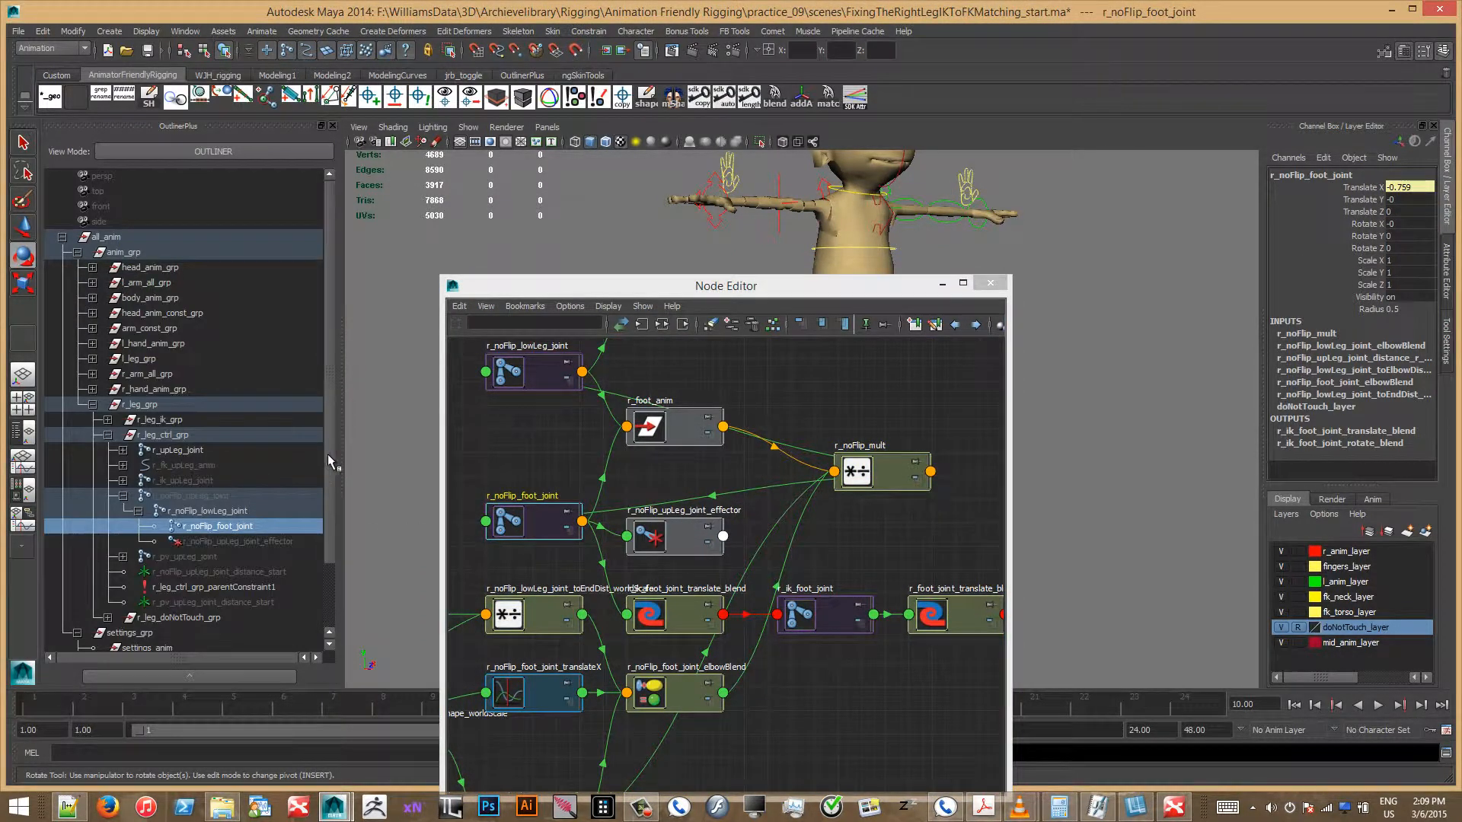
pyautogui.scroll(-2, 329, 462)
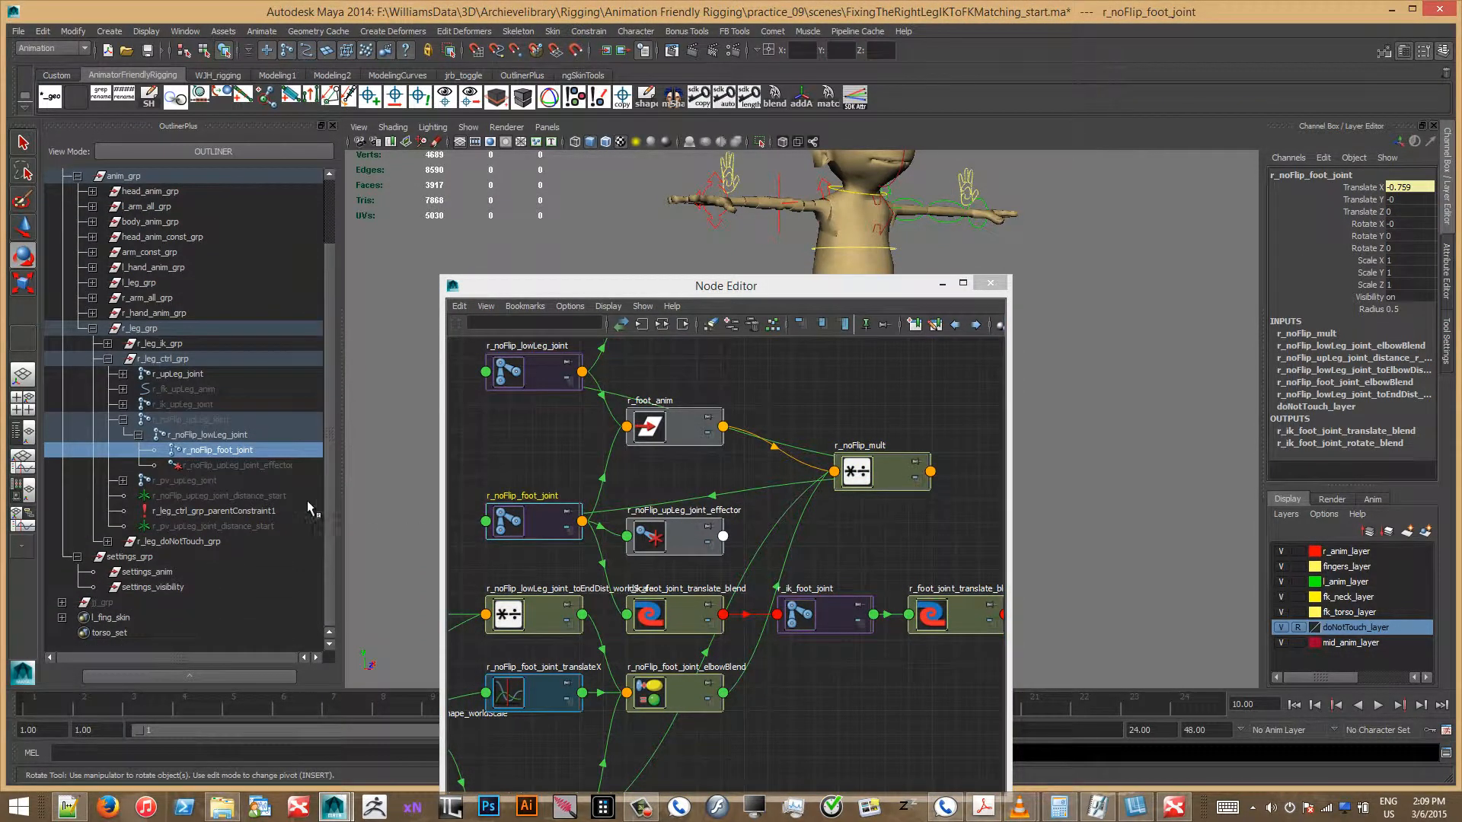
pyautogui.click(123, 389)
pyautogui.click(138, 405)
pyautogui.click(153, 420)
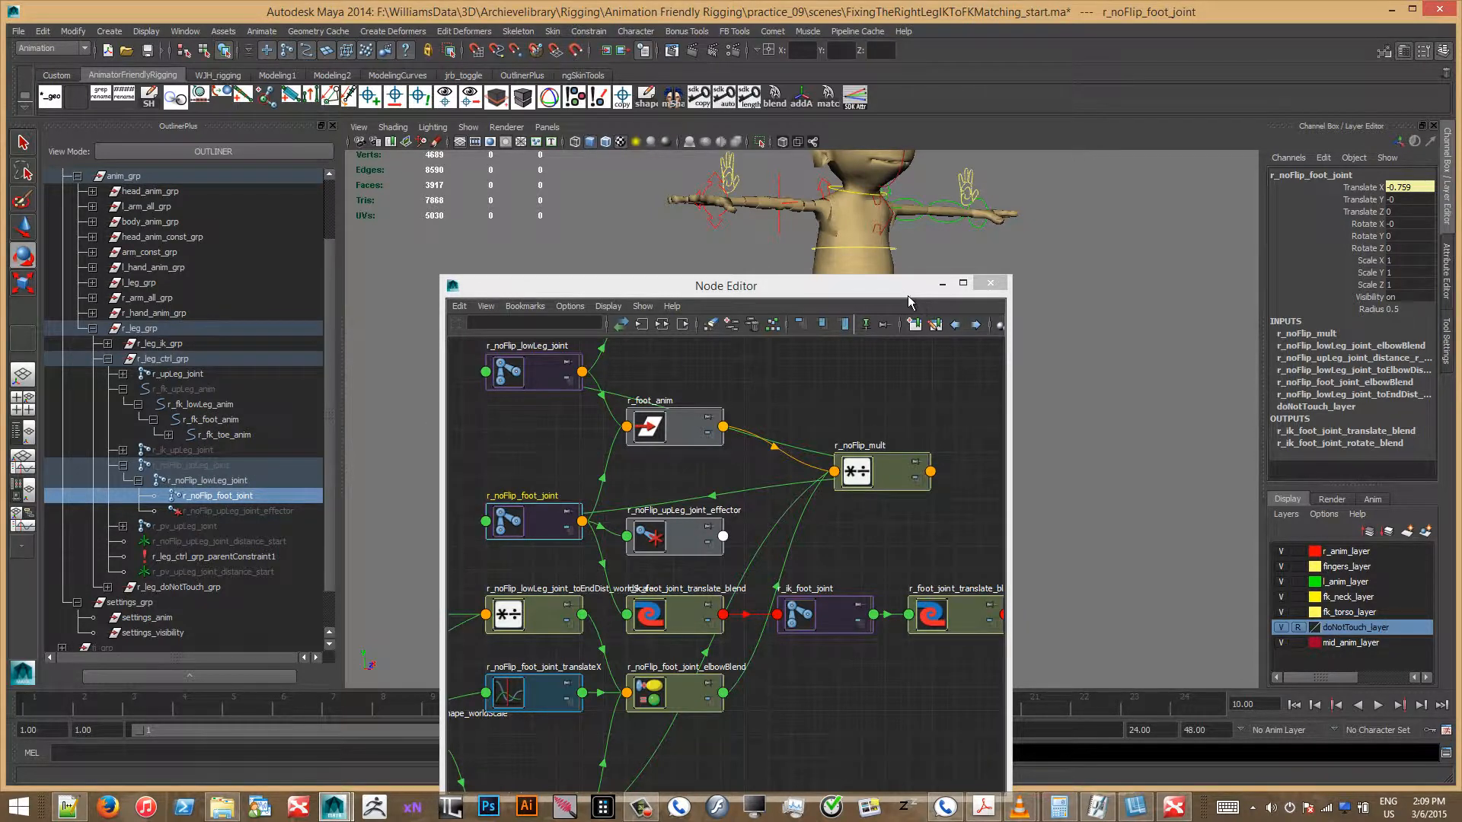
# Step: Uncover the character's legs in the viewport and set R Leg State to fk on settings_anim
pyautogui.moveTo(908, 286); pyautogui.dragTo(753, 450)
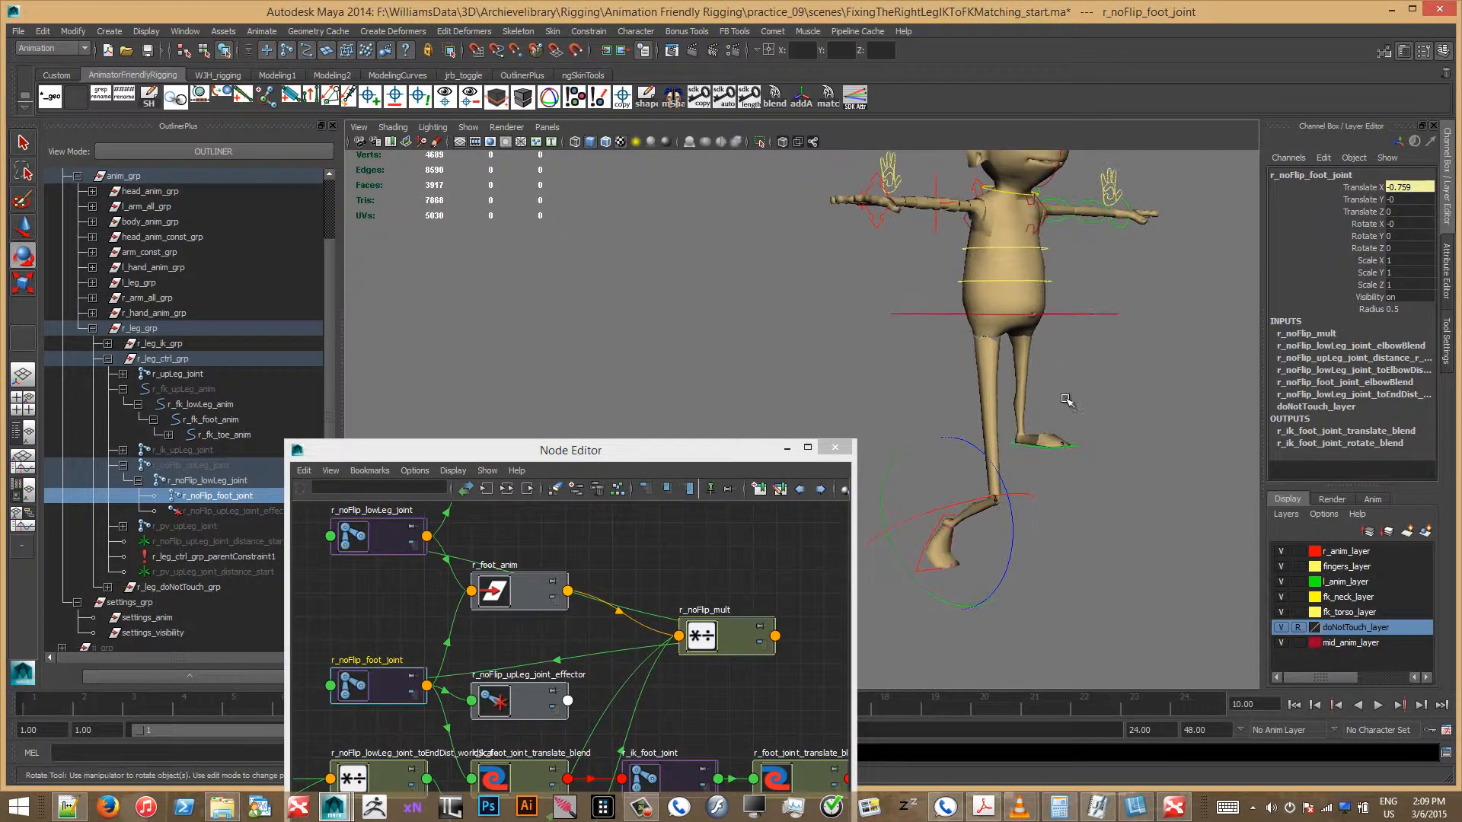
pyautogui.click(147, 618)
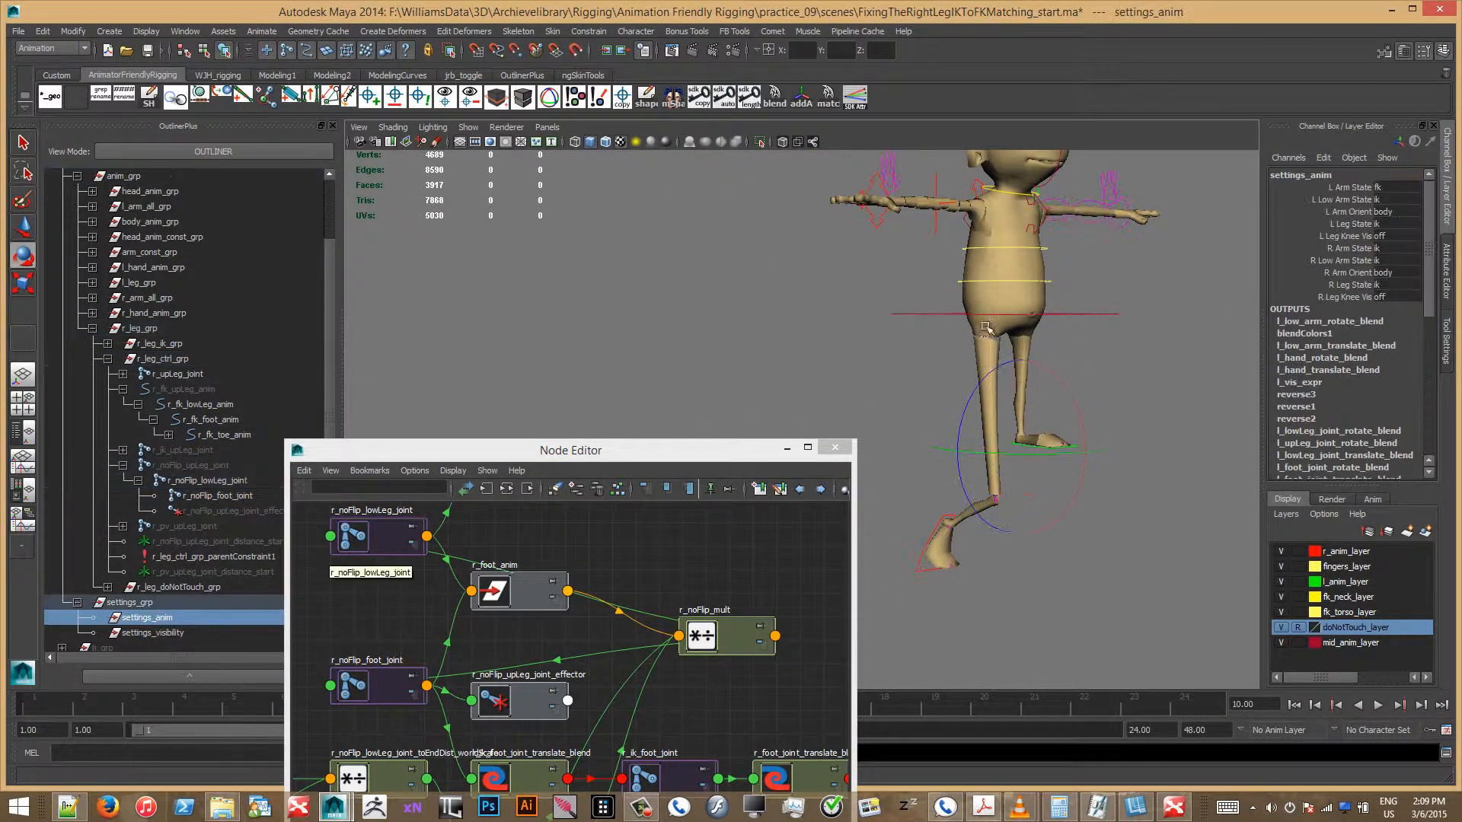
pyautogui.click(1392, 285)
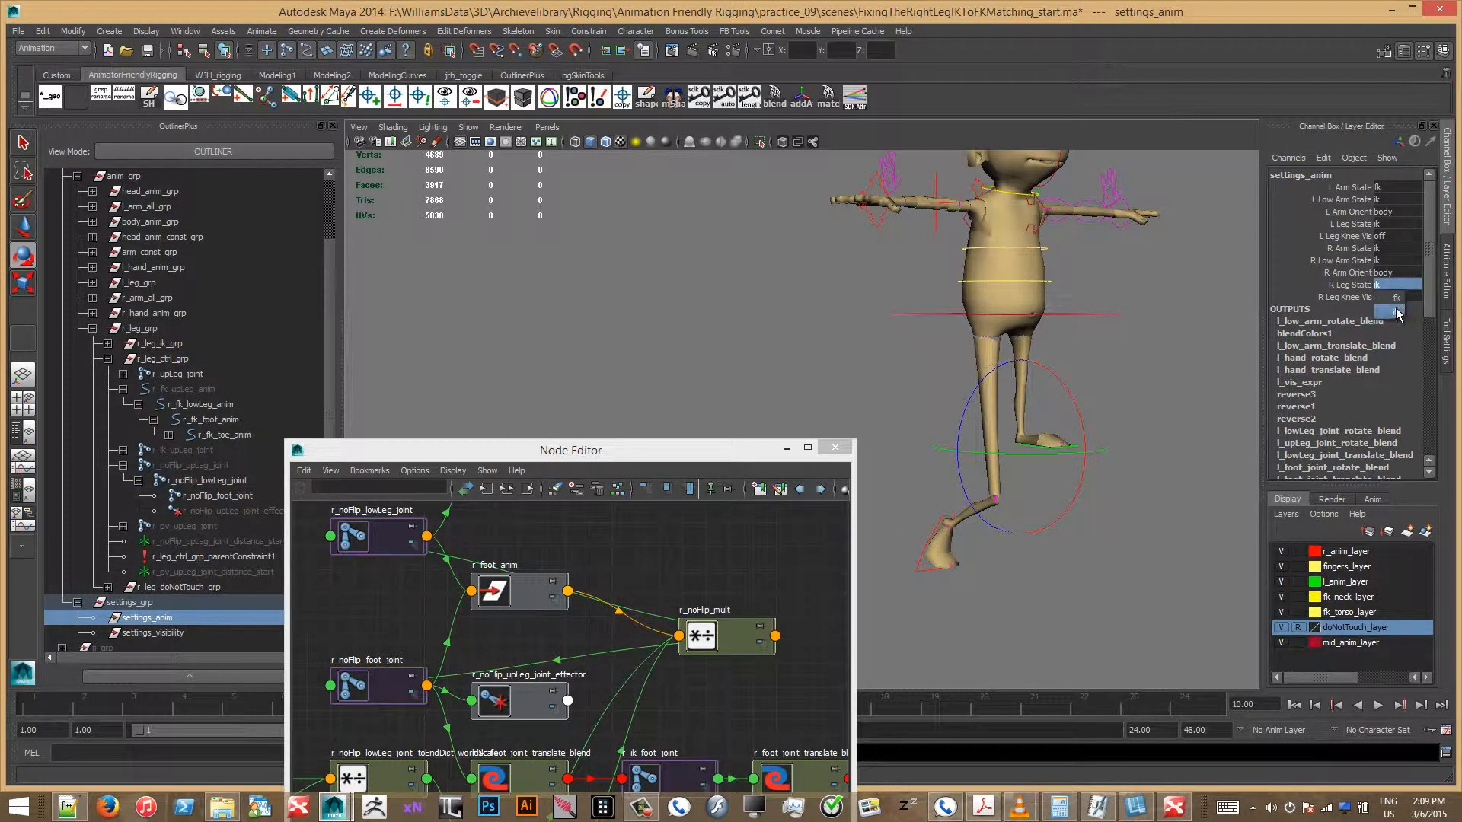
pyautogui.click(1387, 311)
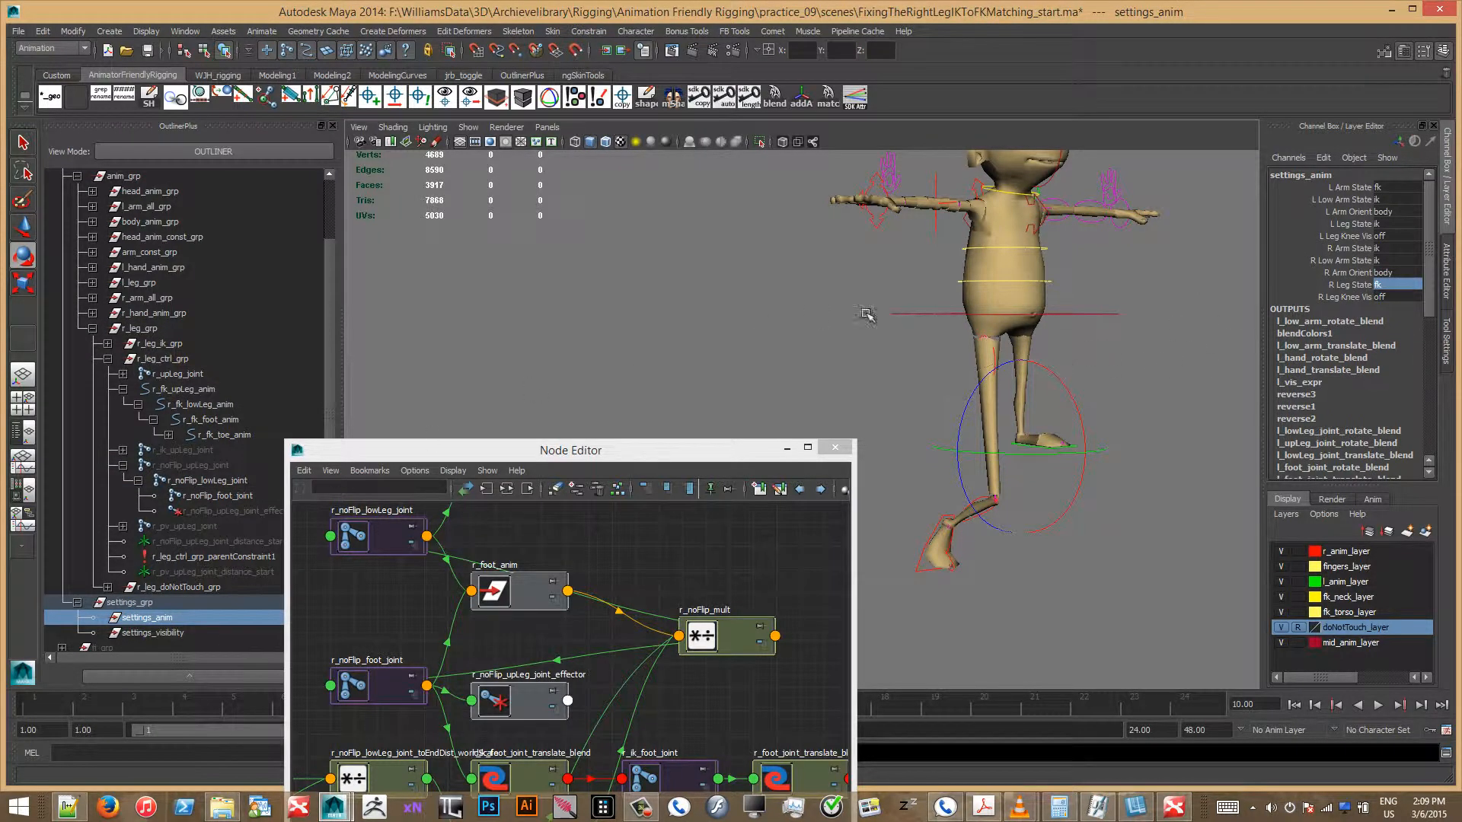
# Step: Turn on R Fk Leg Vis on settings_visibility to show the right leg's FK controls
pyautogui.click(145, 633)
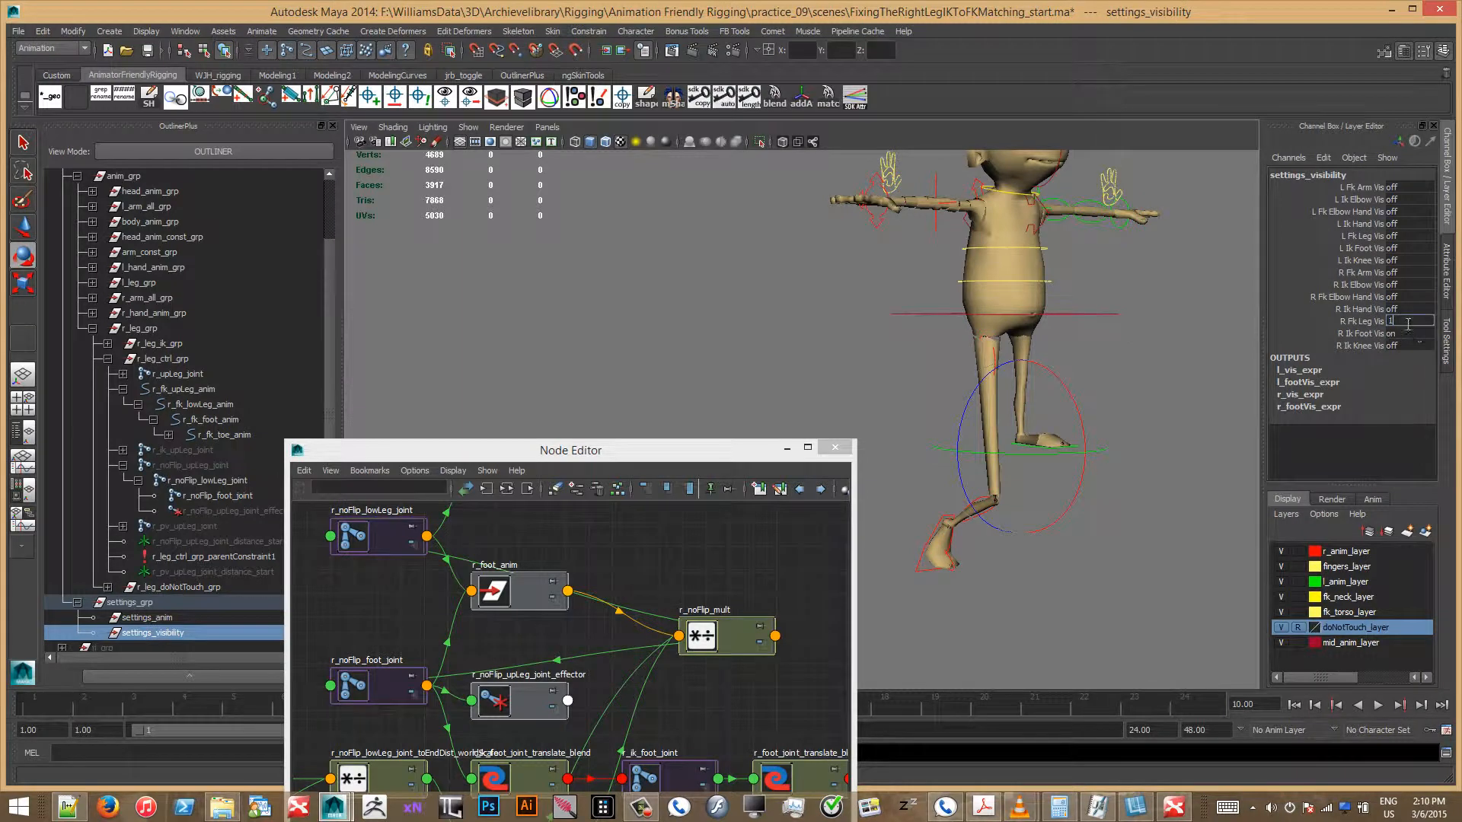
pyautogui.click(1408, 325)
pyautogui.write('1')
pyautogui.press('Return')
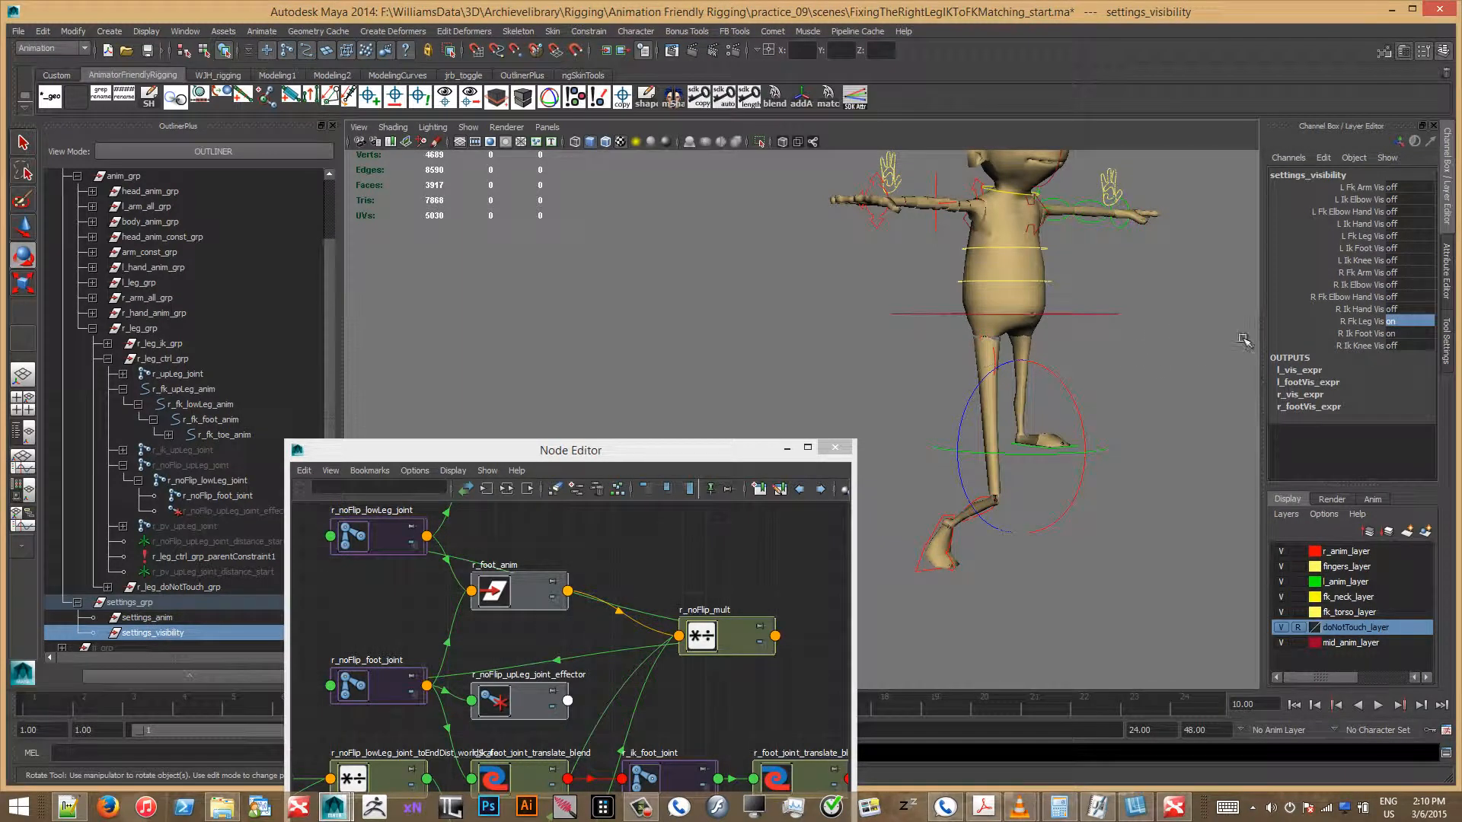
# Step: Inspect the right FK leg up close and check the Length attributes of r_fk_upLeg_anim and r_fk_lowLeg_anim
pyautogui.click(1196, 358)
pyautogui.keyDown('alt'); pyautogui.moveTo(1195, 358); pyautogui.dragTo(1201, 353); pyautogui.keyUp('alt')
pyautogui.keyDown('alt'); pyautogui.moveTo(1201, 353); pyautogui.dragTo(1177, 321, button='middle'); pyautogui.keyUp('alt')
pyautogui.keyDown('alt'); pyautogui.moveTo(1177, 321); pyautogui.dragTo(1177, 385, button='right'); pyautogui.keyUp('alt')
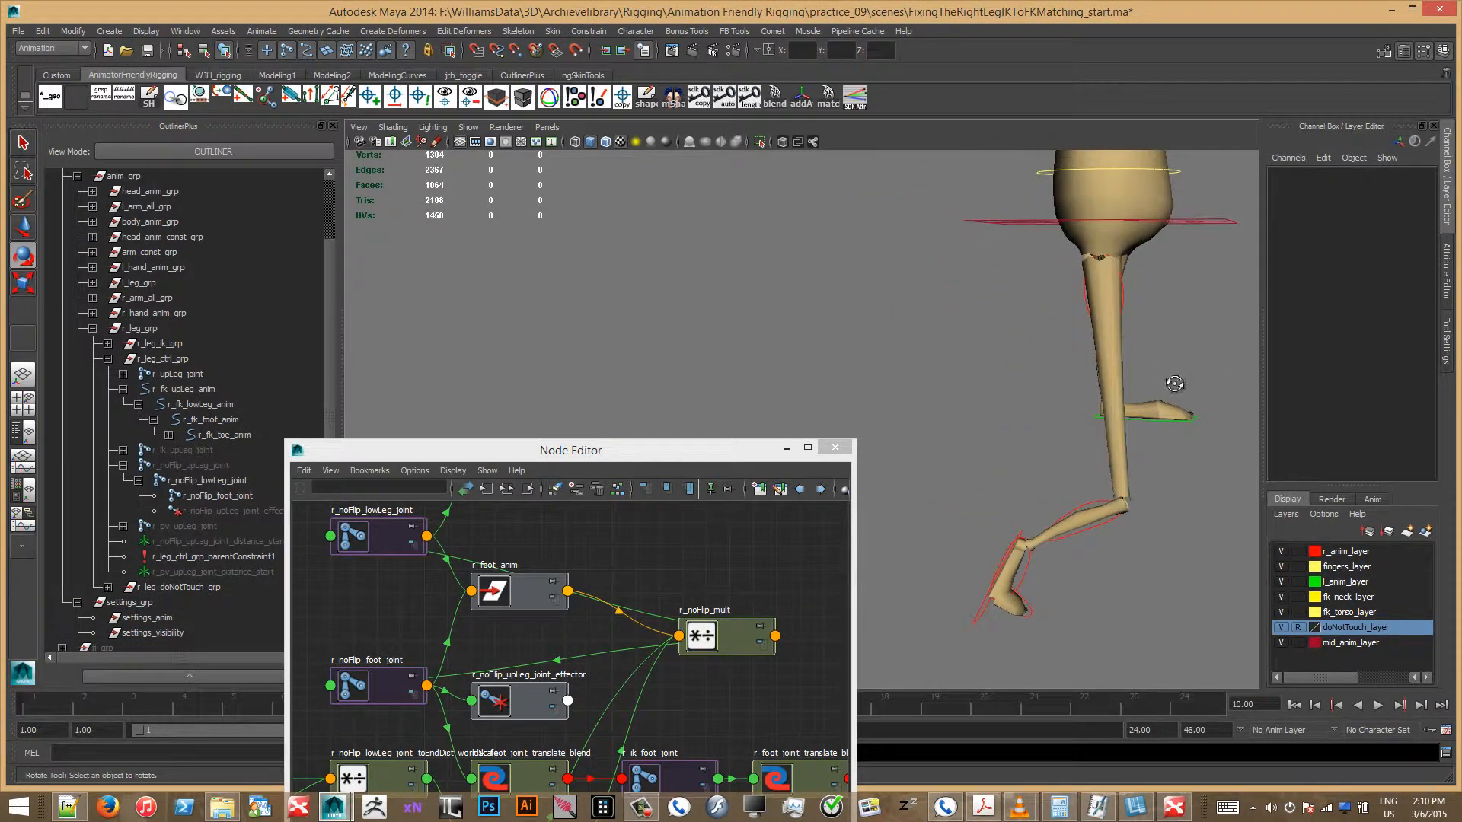
pyautogui.keyDown('alt'); pyautogui.moveTo(1177, 385); pyautogui.dragTo(1036, 330); pyautogui.keyUp('alt')
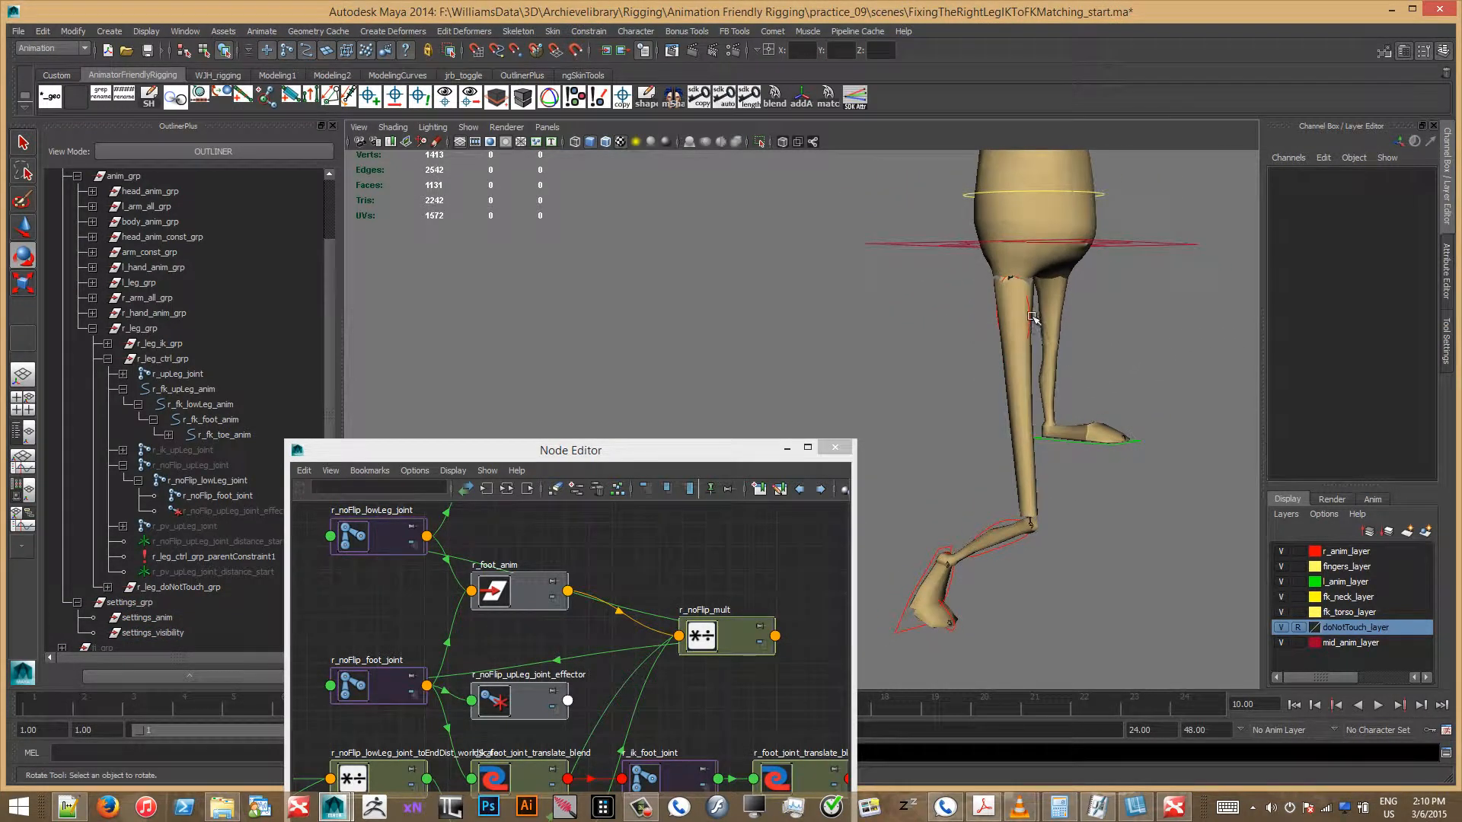
pyautogui.click(1036, 324)
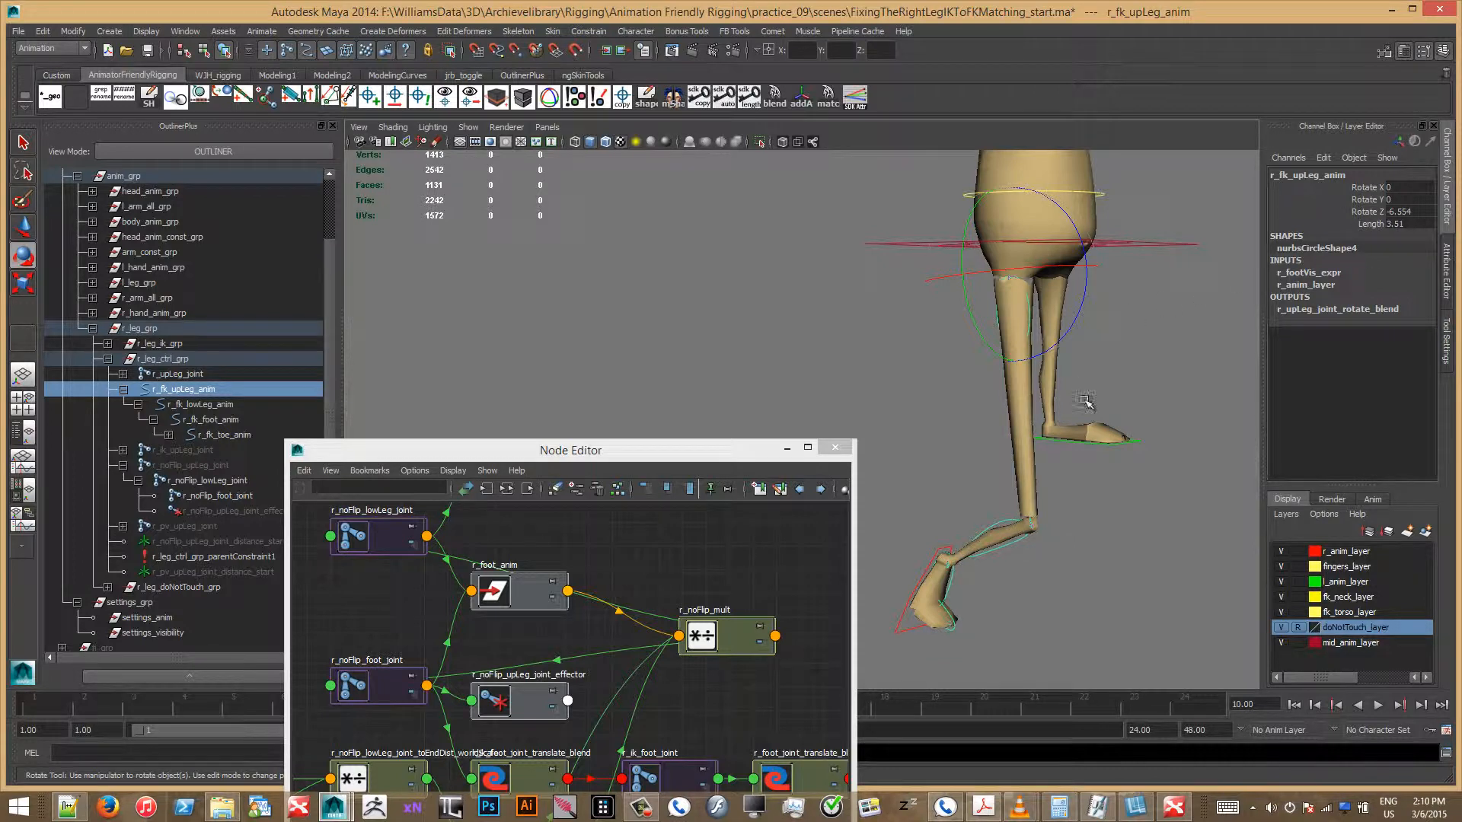
pyautogui.keyDown('alt'); pyautogui.moveTo(1134, 457); pyautogui.dragTo(1162, 455); pyautogui.keyUp('alt')
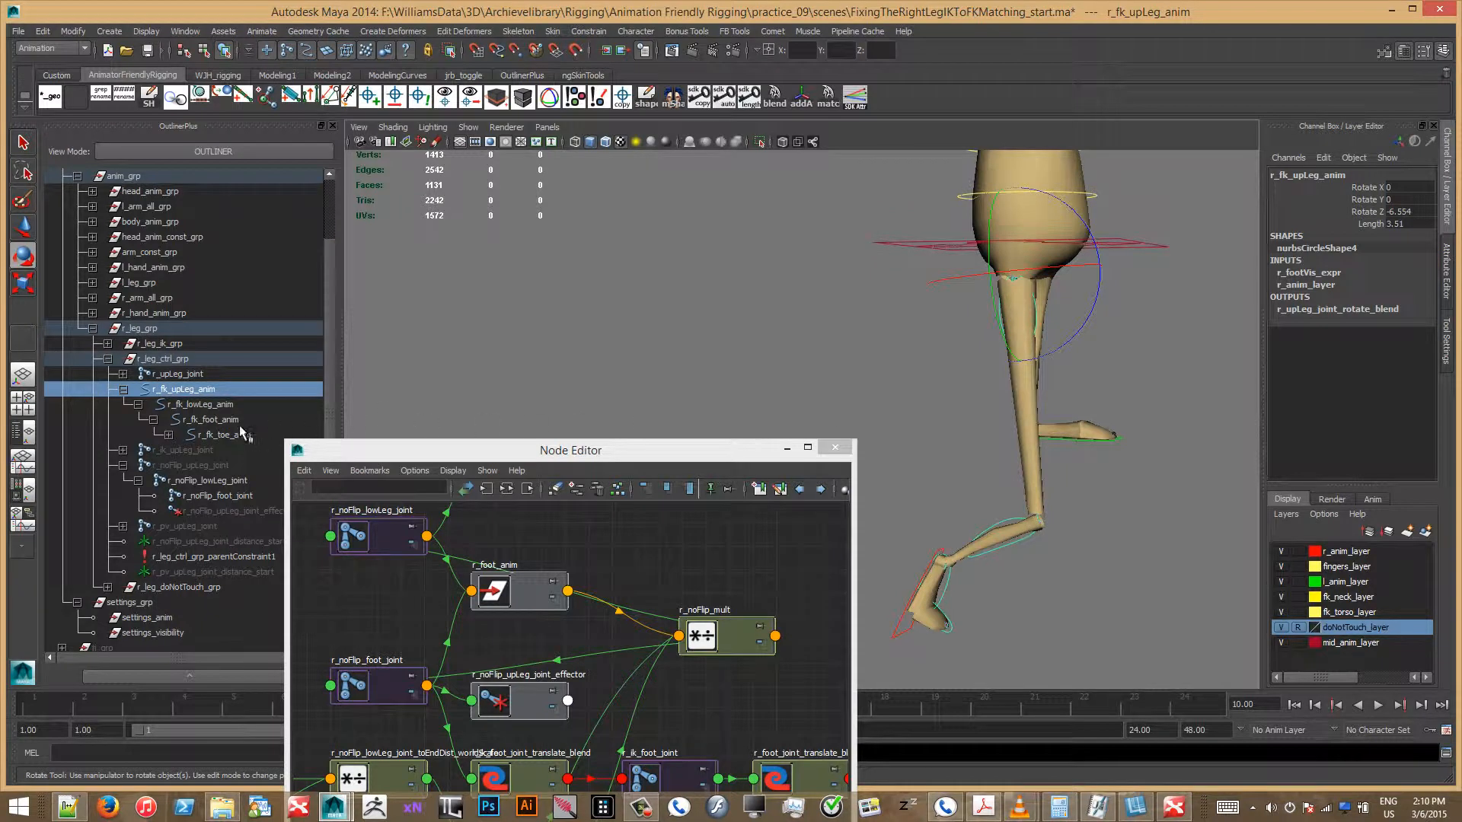
pyautogui.click(213, 407)
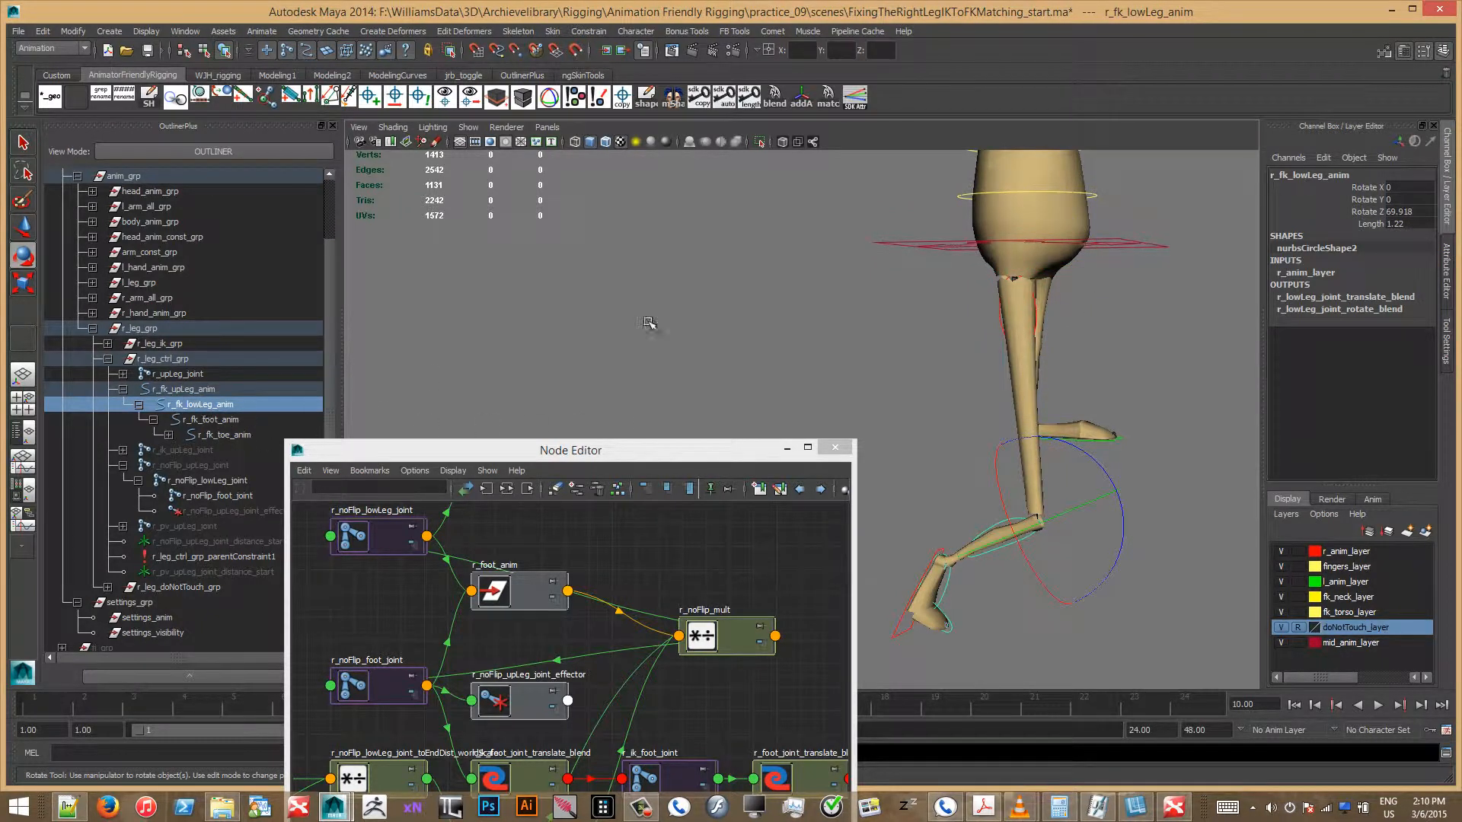
# Step: Make Translate X keyable in the Channel Control for both r_fk_lowLeg_anim and r_fk_foot_anim
pyautogui.click(1322, 157)
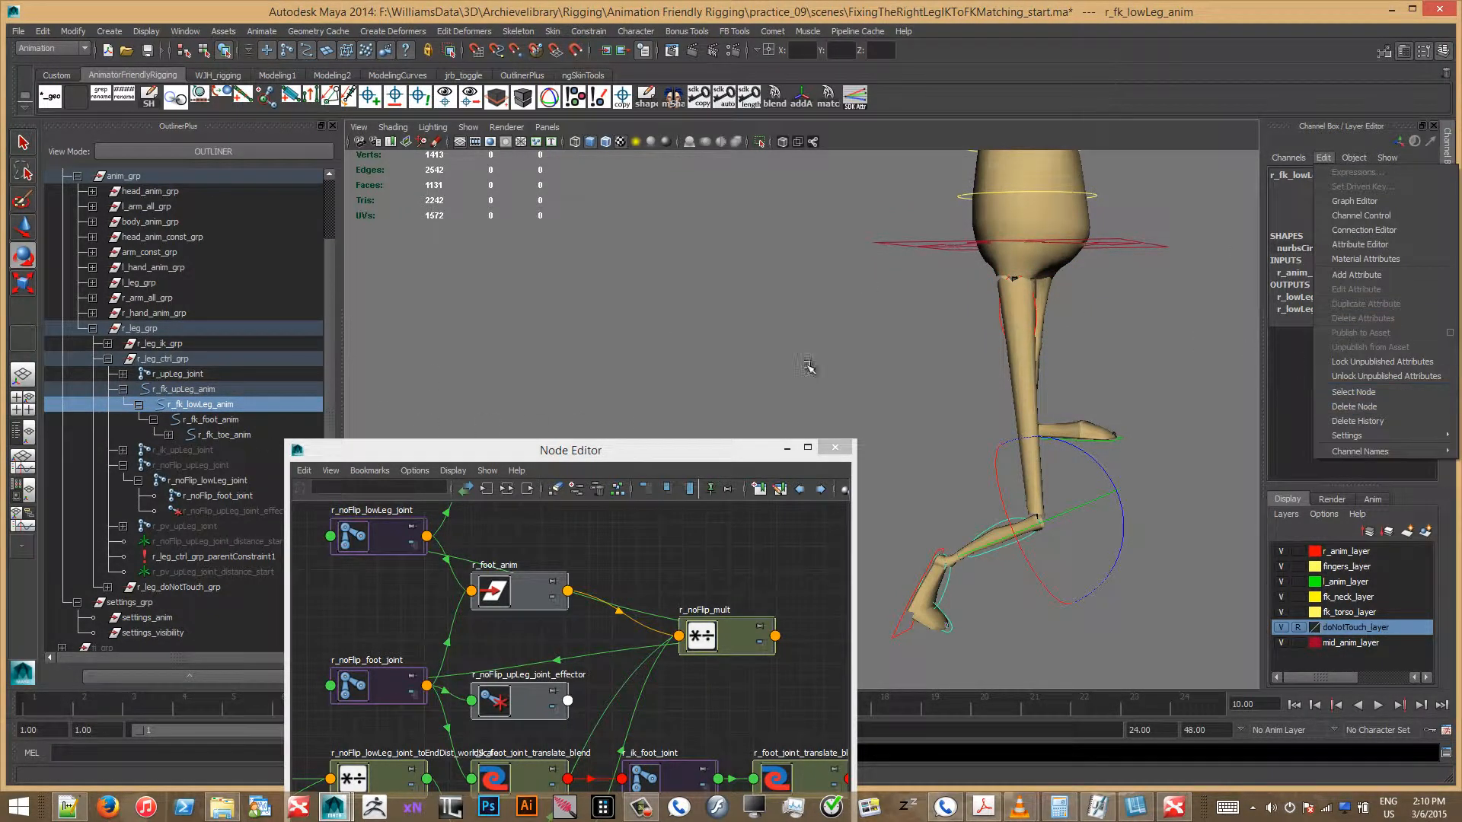
pyautogui.keyDown('ctrl'); pyautogui.click(236, 421); pyautogui.keyUp('ctrl')
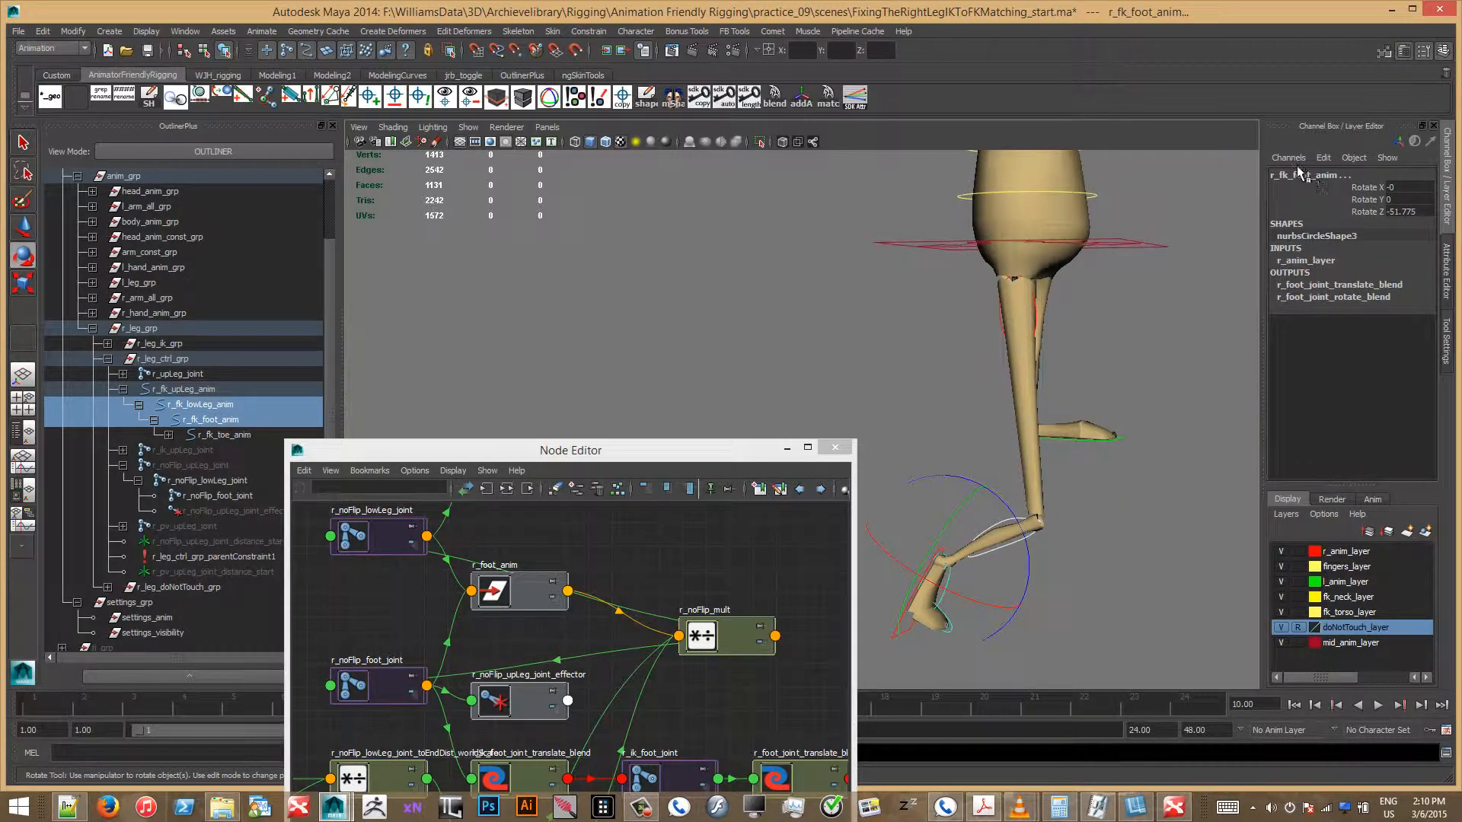
pyautogui.click(1324, 158)
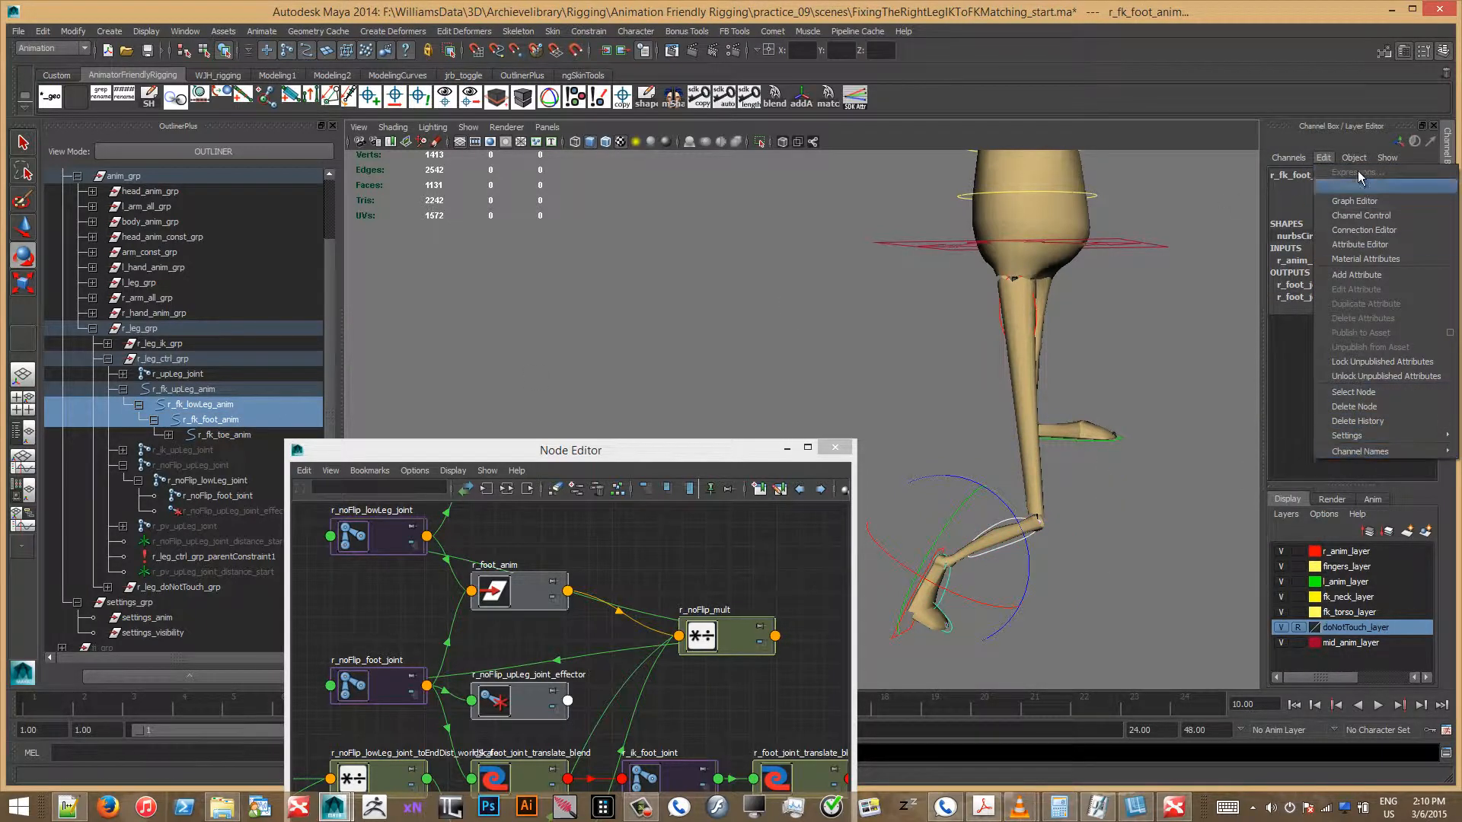
pyautogui.click(1357, 217)
pyautogui.moveTo(1104, 306); pyautogui.dragTo(1094, 429)
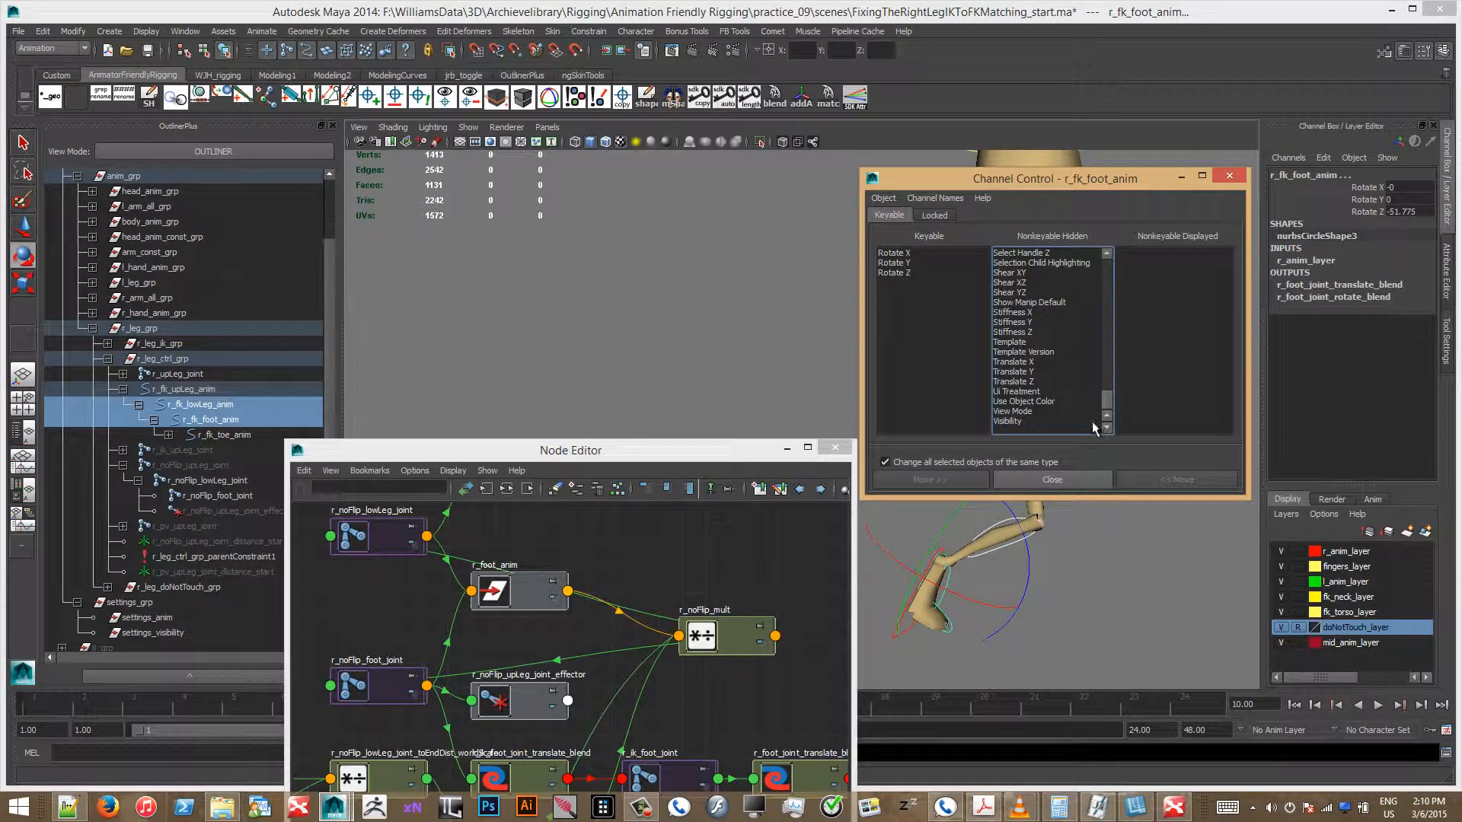
pyautogui.click(1020, 363)
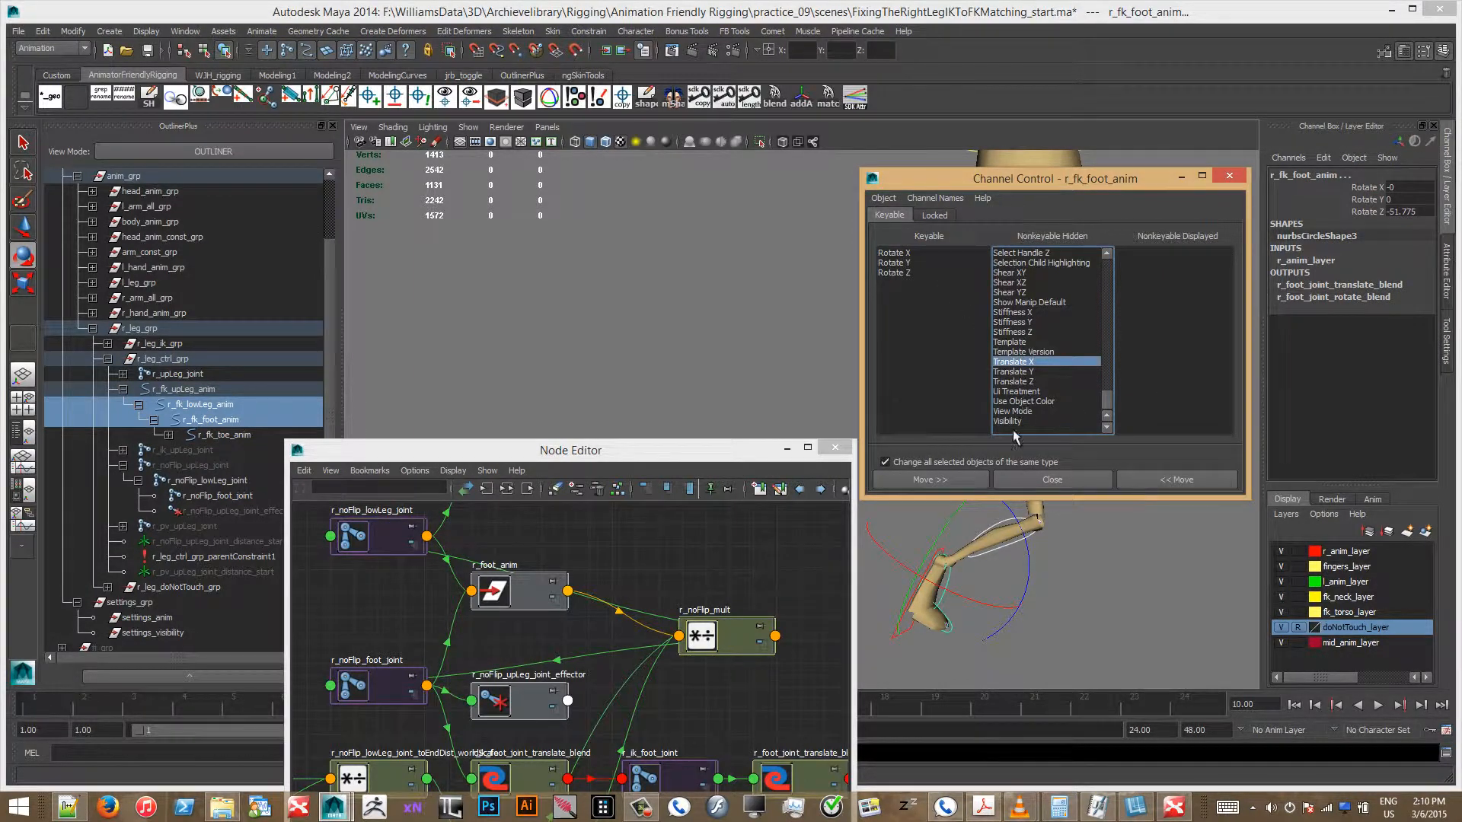
pyautogui.click(1199, 482)
pyautogui.click(1229, 176)
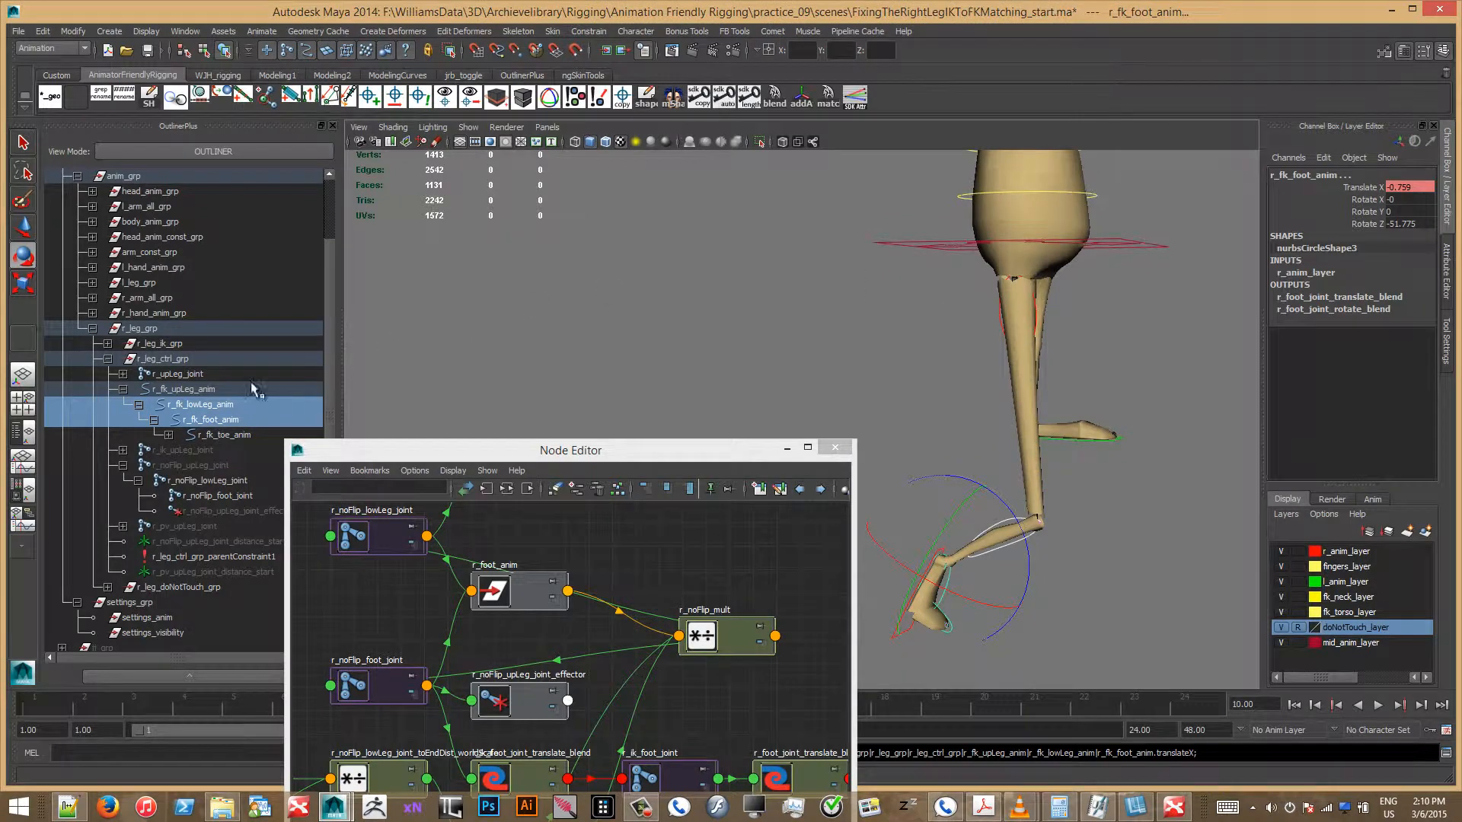
# Step: Compare the Length of r_fk_upLeg_anim with the Translate X values of r_fk_lowLeg_anim and r_fk_foot_anim
pyautogui.click(970, 374)
pyautogui.keyDown('alt'); pyautogui.moveTo(971, 374); pyautogui.dragTo(1089, 317); pyautogui.keyUp('alt')
pyautogui.click(1040, 333)
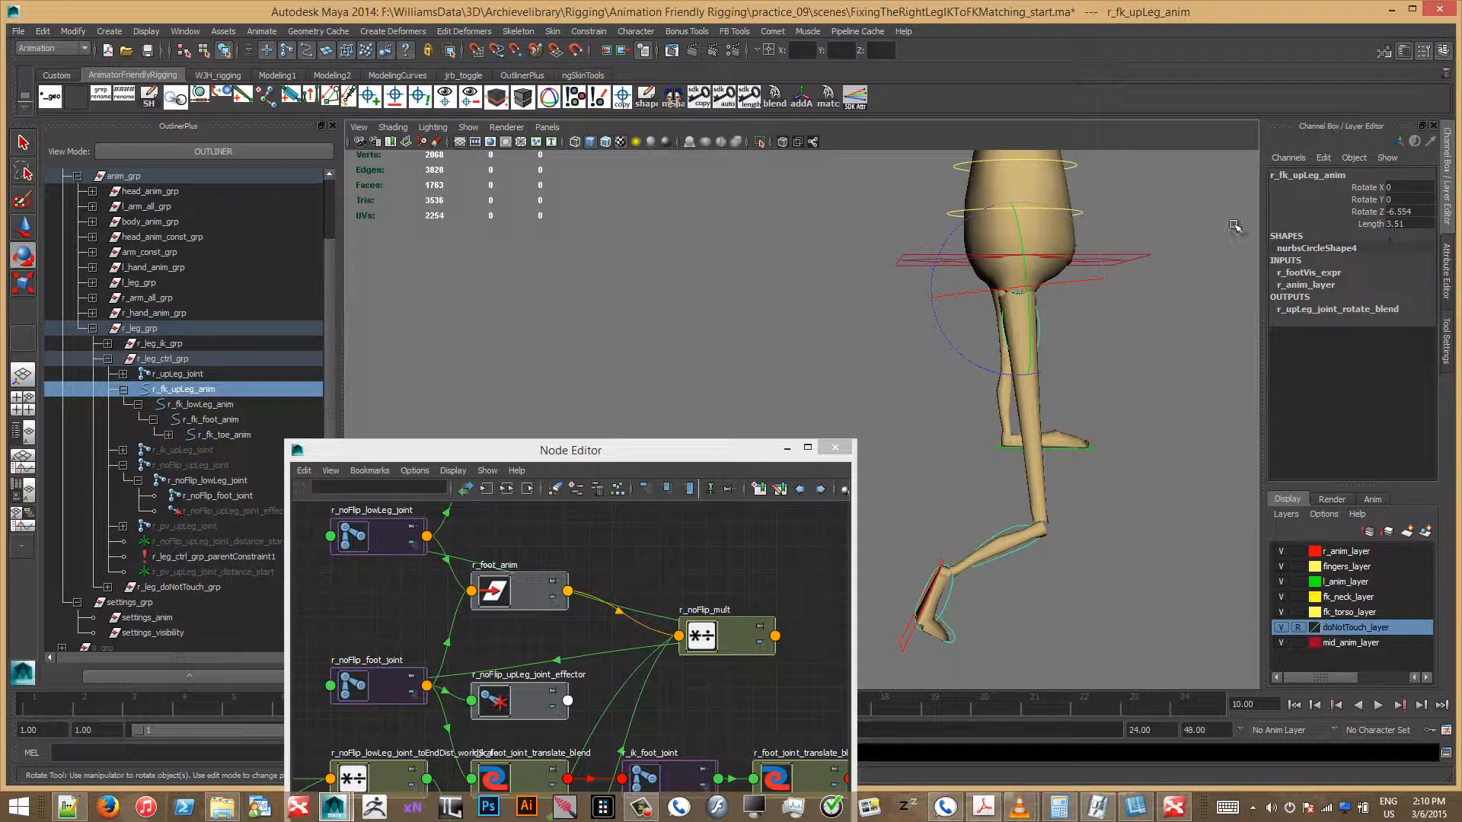
pyautogui.click(204, 404)
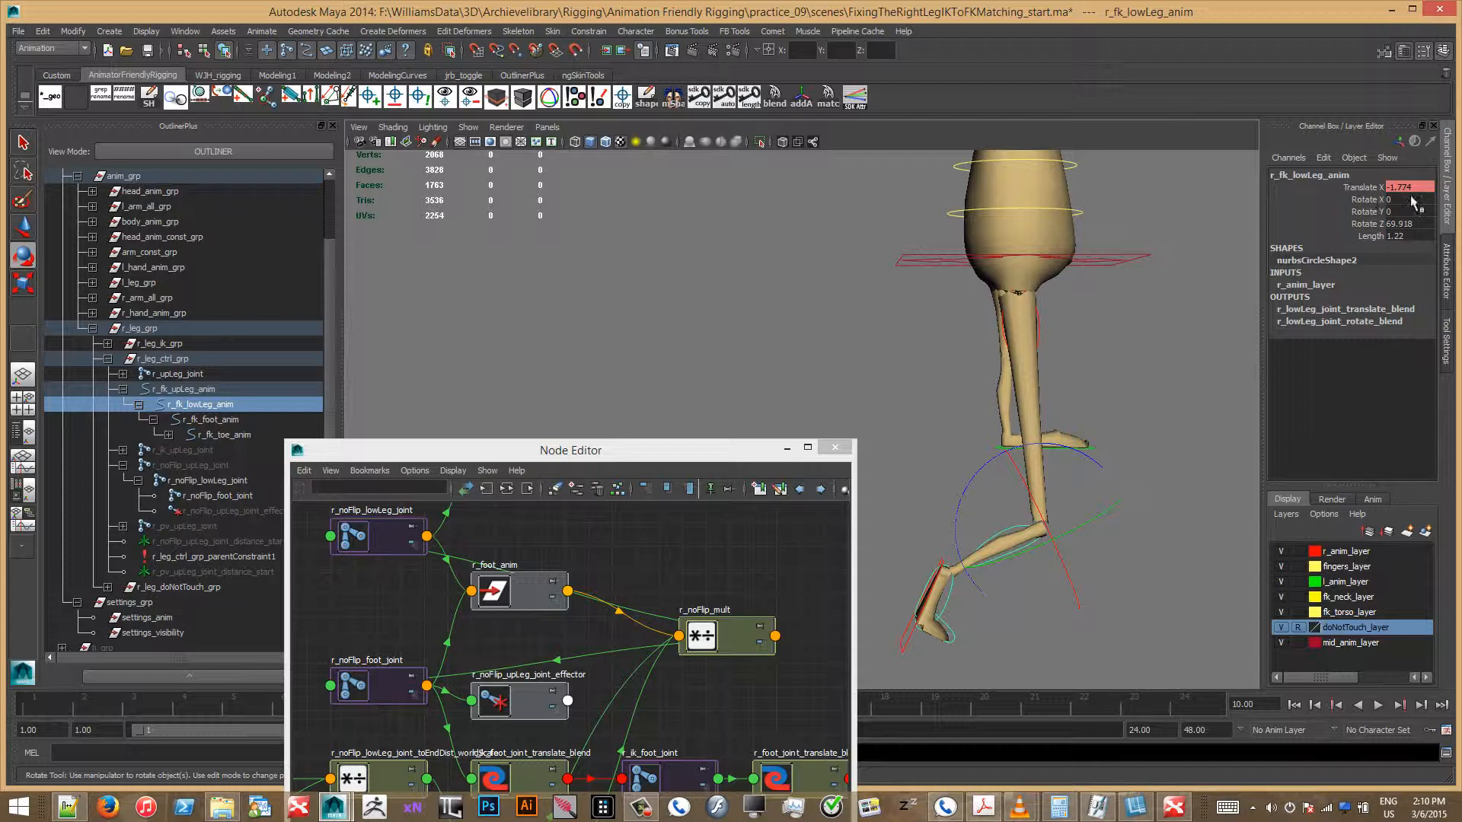
pyautogui.click(215, 420)
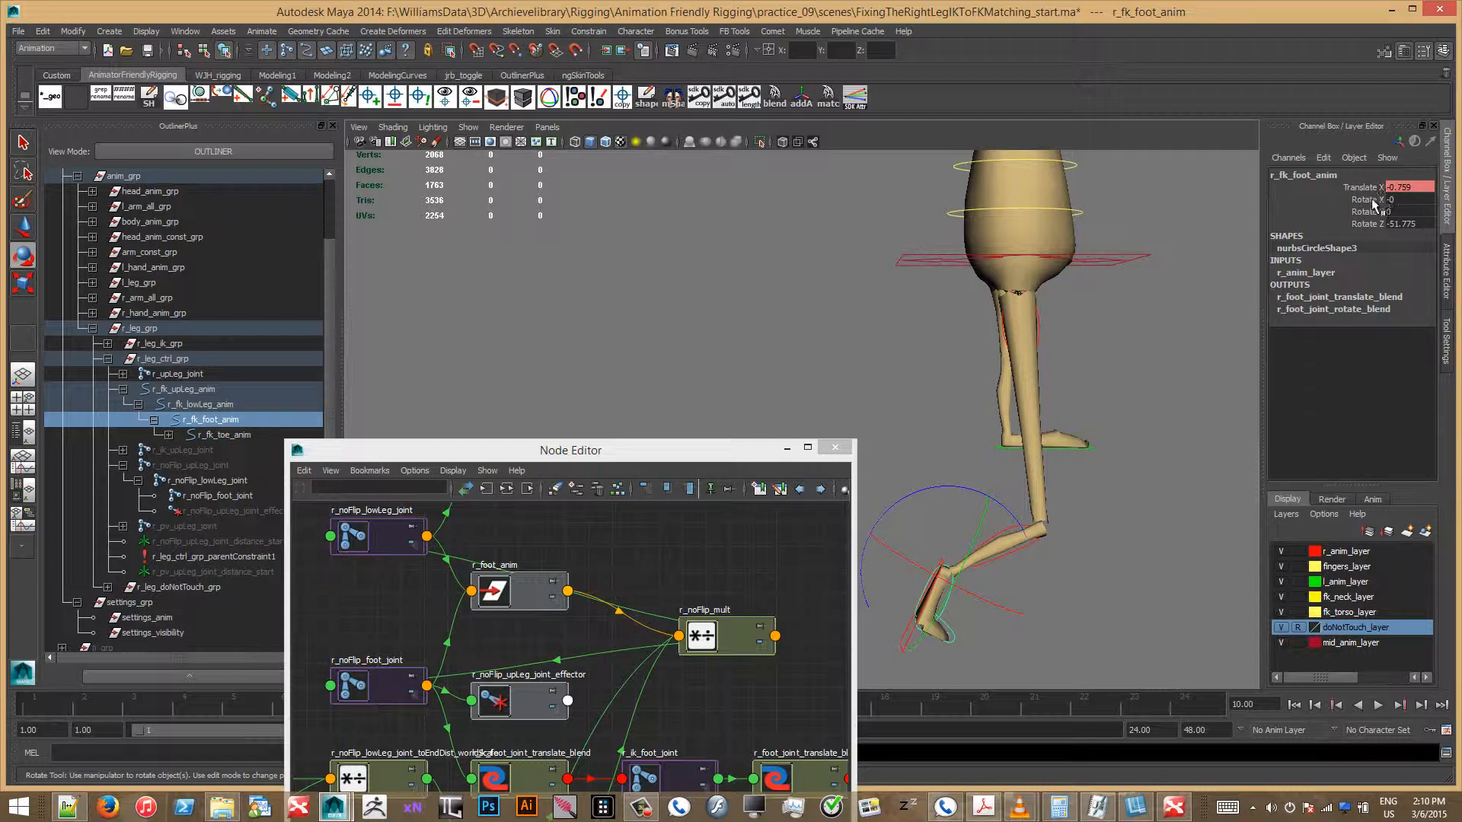
pyautogui.click(212, 404)
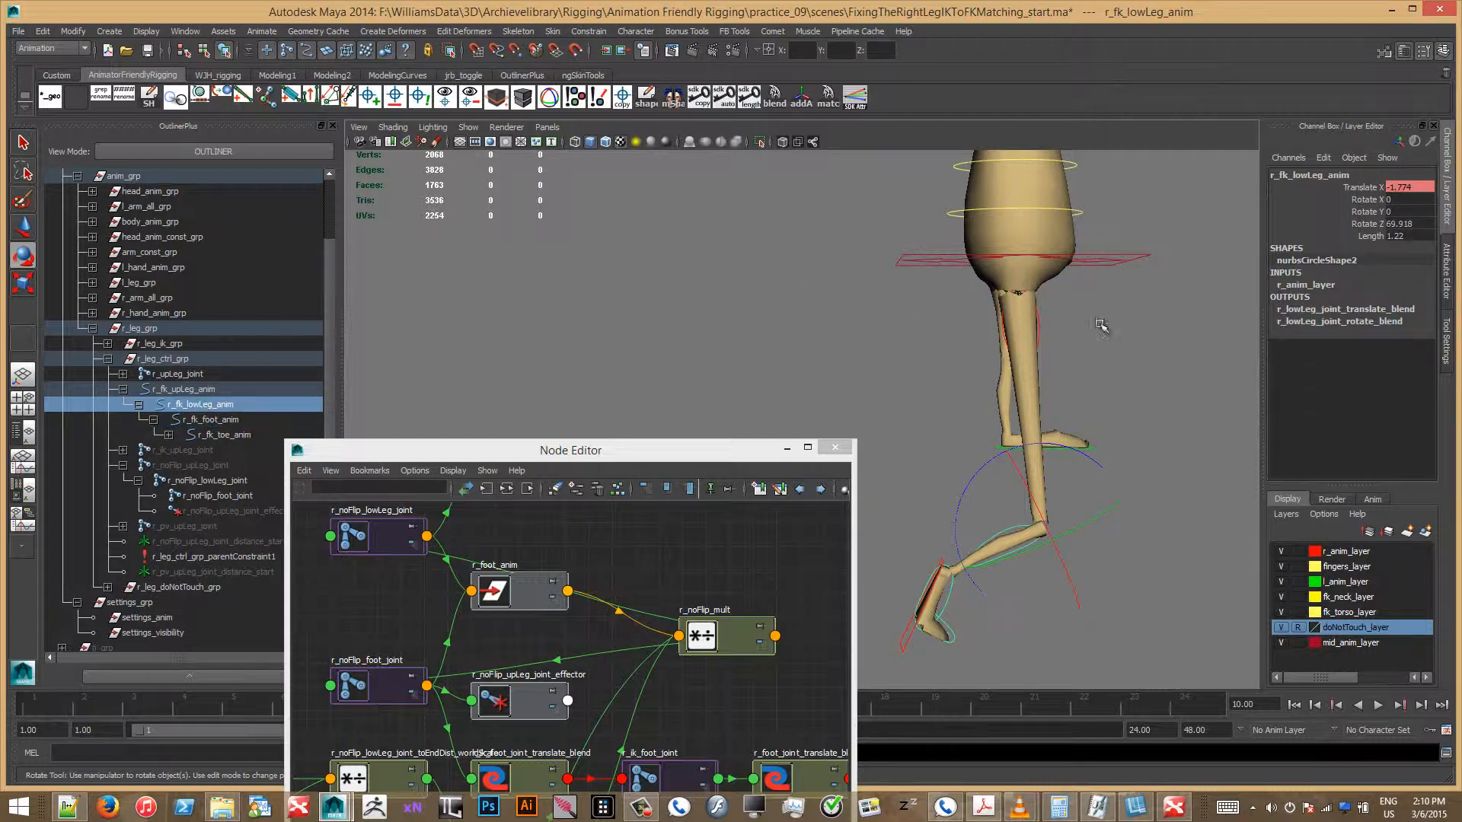
# Step: Increase the Length of r_fk_lowLeg_anim to 4.59 in two passes, checking r_fk_foot_anim's Translate X after each
pyautogui.click(1371, 237)
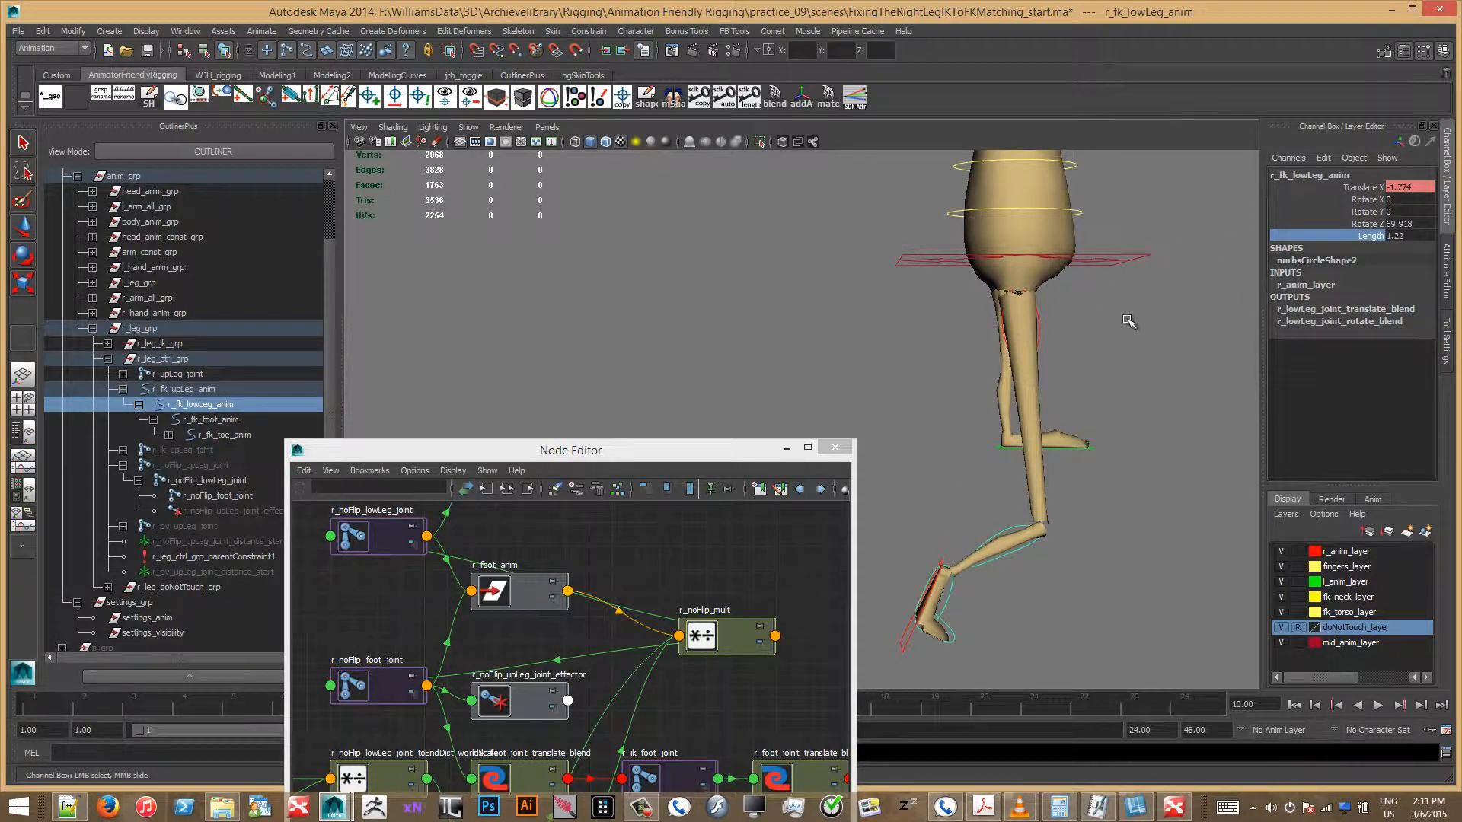
pyautogui.moveTo(1036, 341); pyautogui.dragTo(1128, 326, button='middle')
pyautogui.click(210, 419)
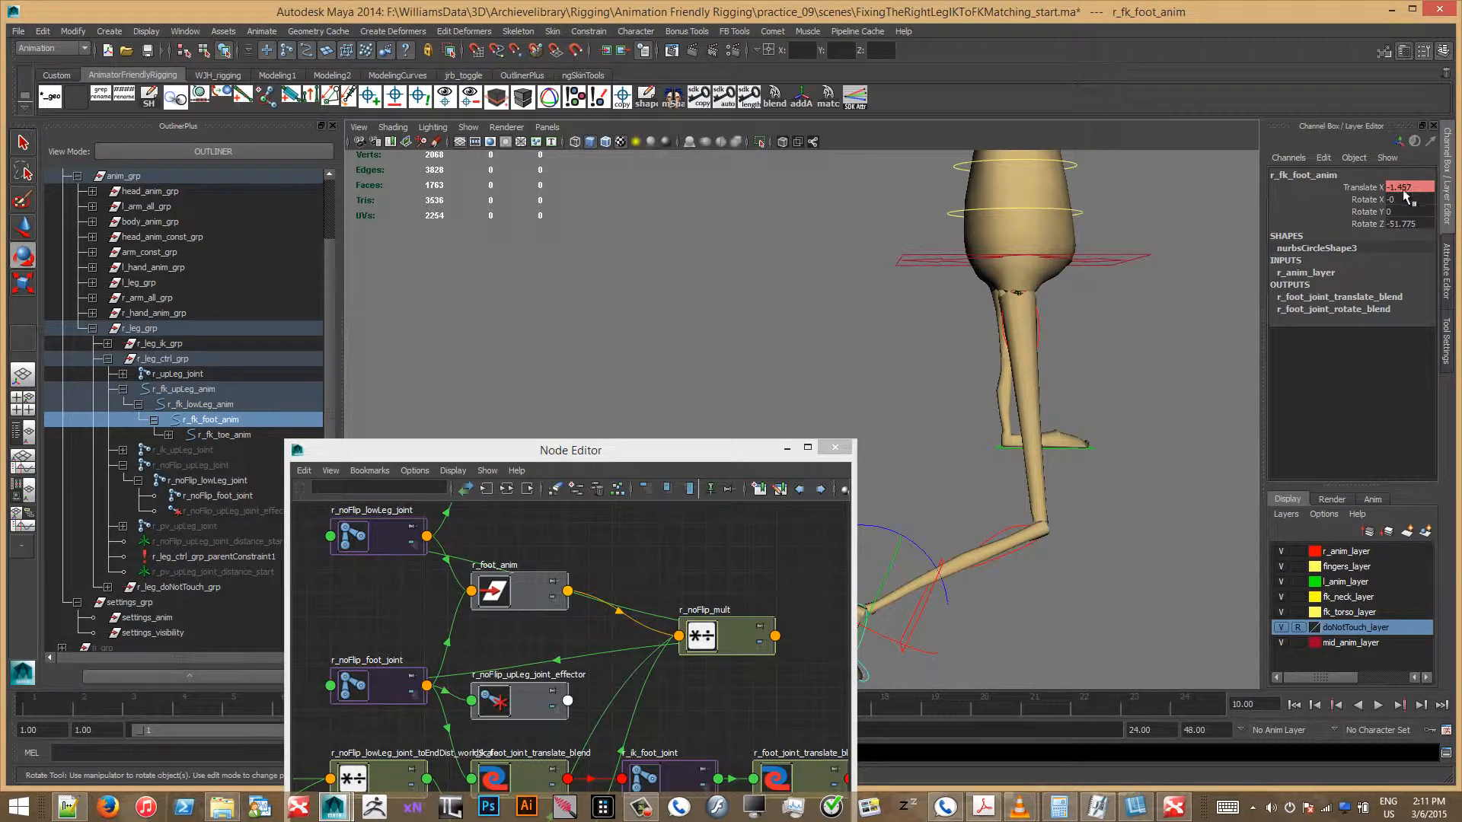
pyautogui.click(242, 405)
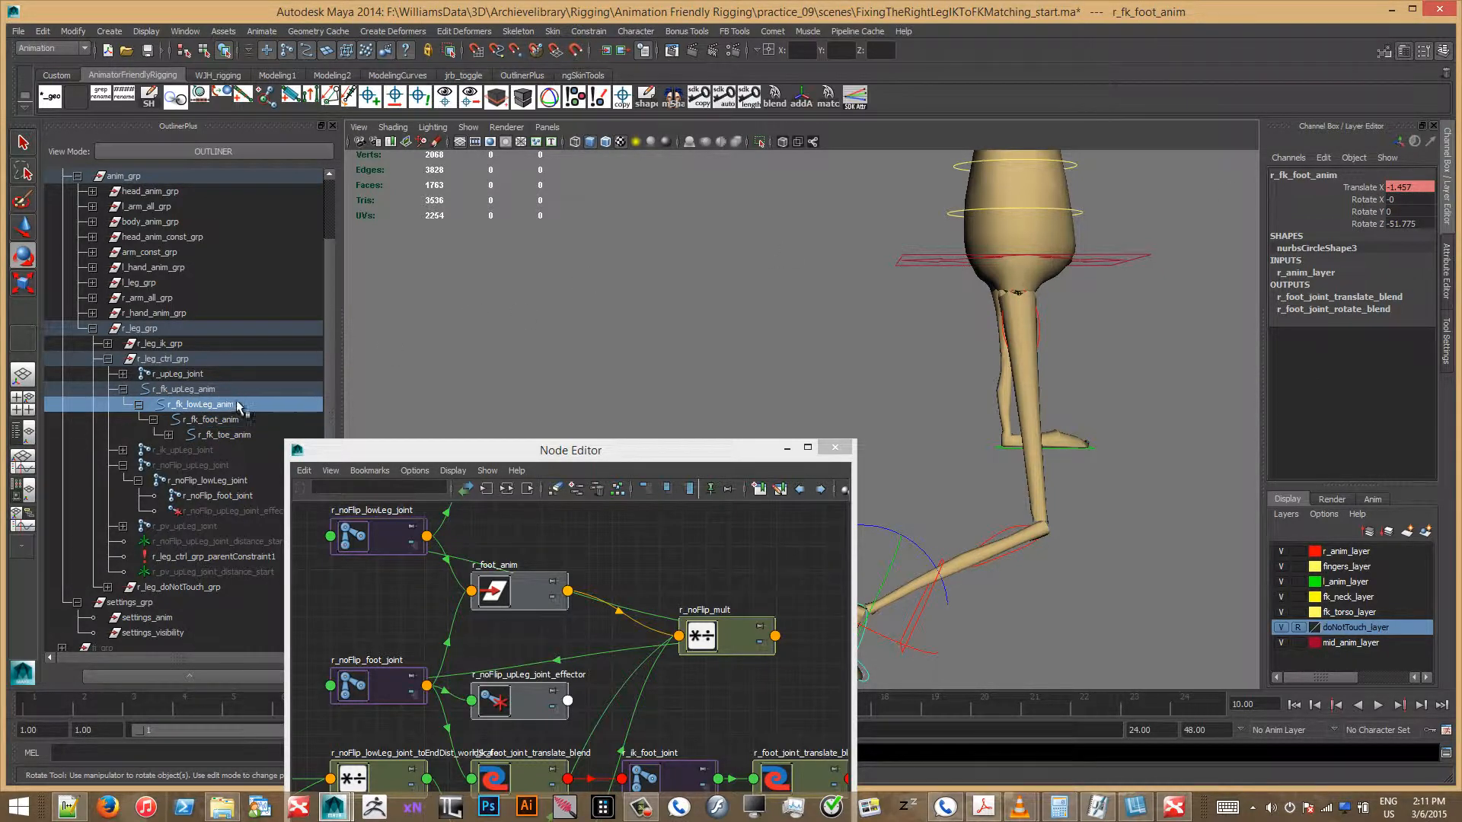
pyautogui.click(1371, 236)
pyautogui.moveTo(1026, 310); pyautogui.dragTo(1160, 290, button='middle')
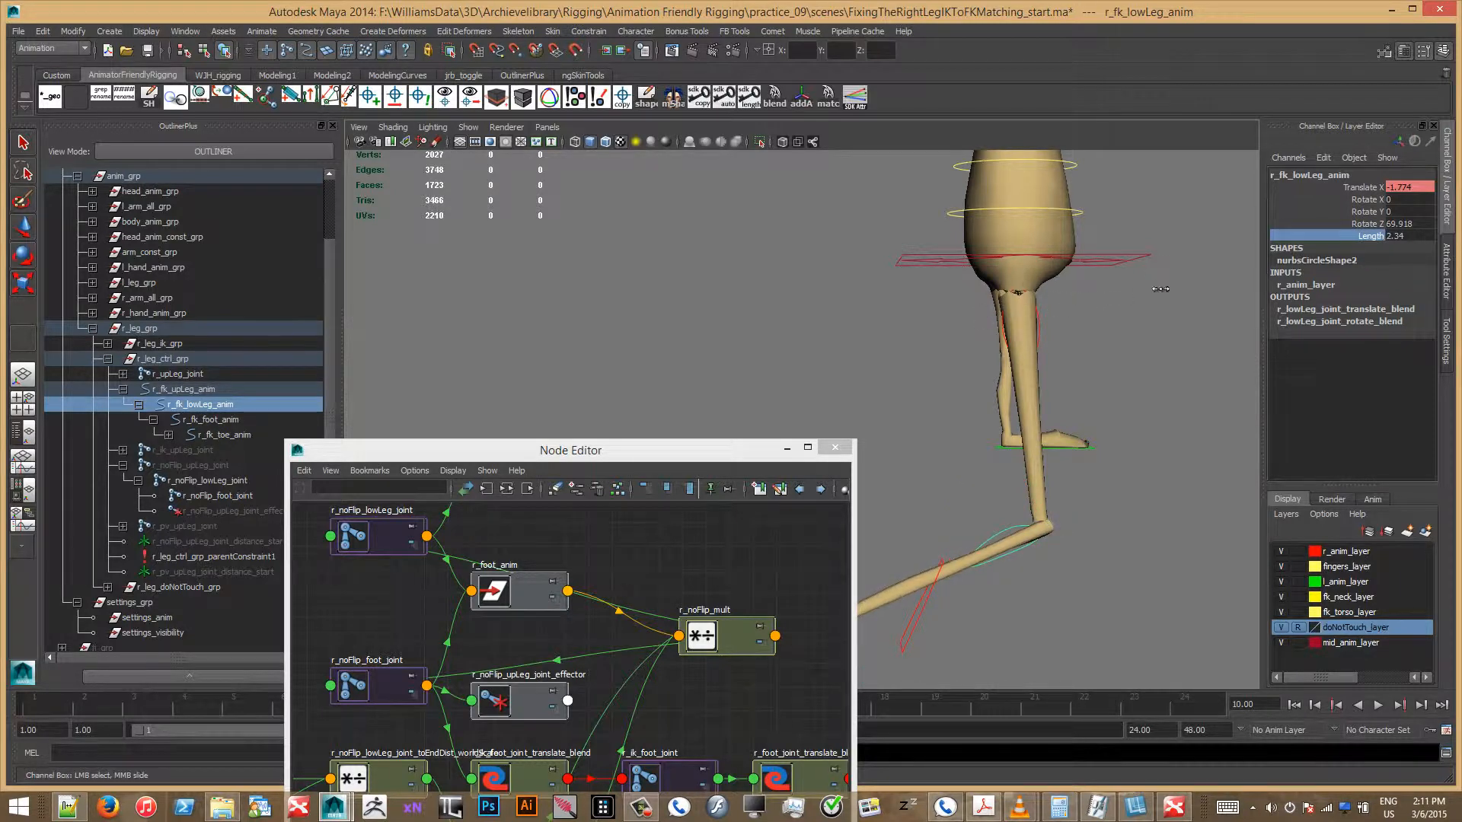
pyautogui.click(214, 419)
pyautogui.press('e')
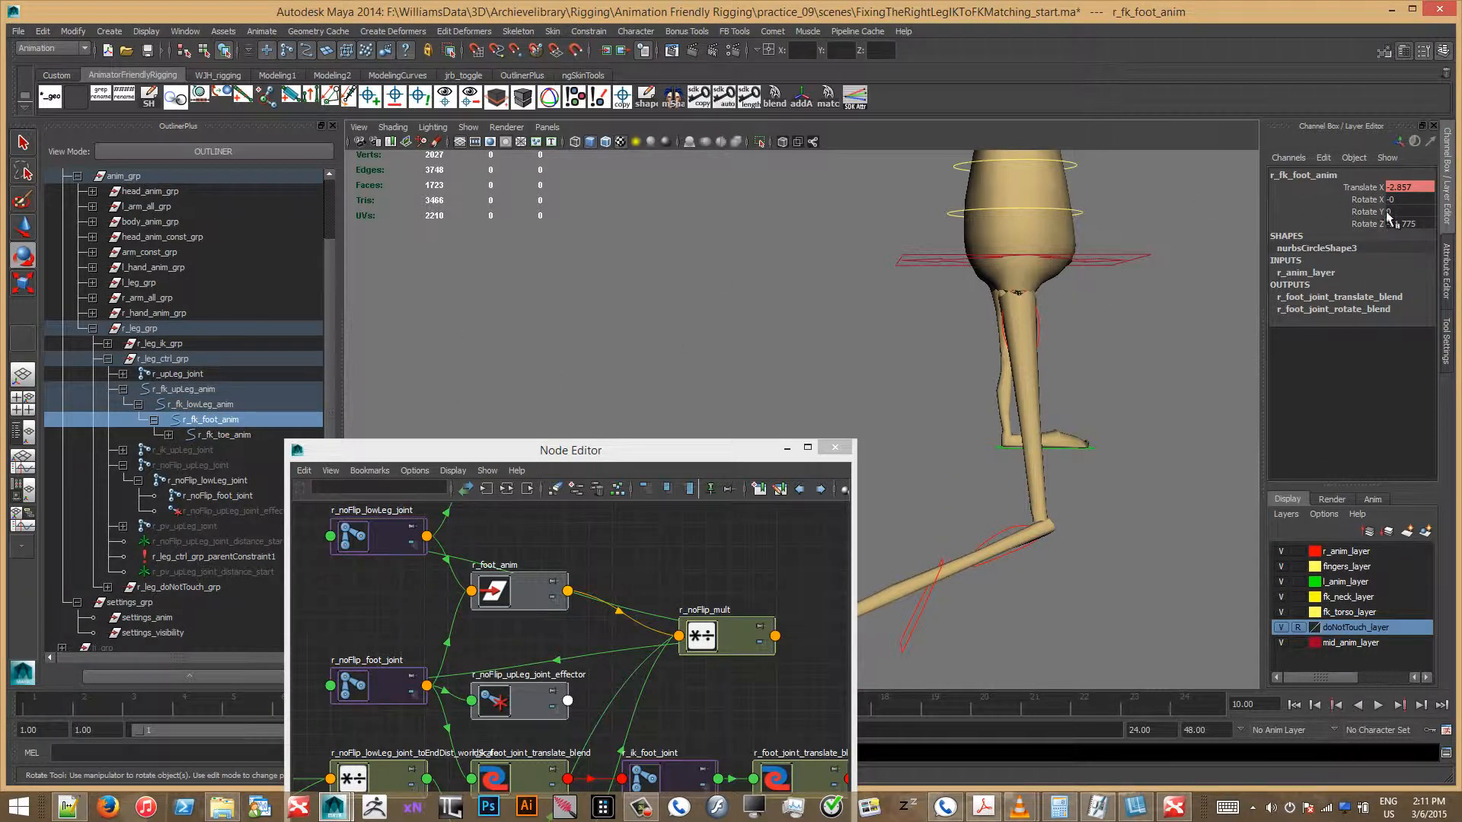
# Step: Move the Node Editor clear of the leg and reposition the r_noFlip_mult node beside r_foot_anim to expose its connections
pyautogui.keyDown('alt'); pyautogui.moveTo(936, 439); pyautogui.dragTo(1058, 327); pyautogui.keyUp('alt')
pyautogui.moveTo(716, 460); pyautogui.dragTo(745, 216)
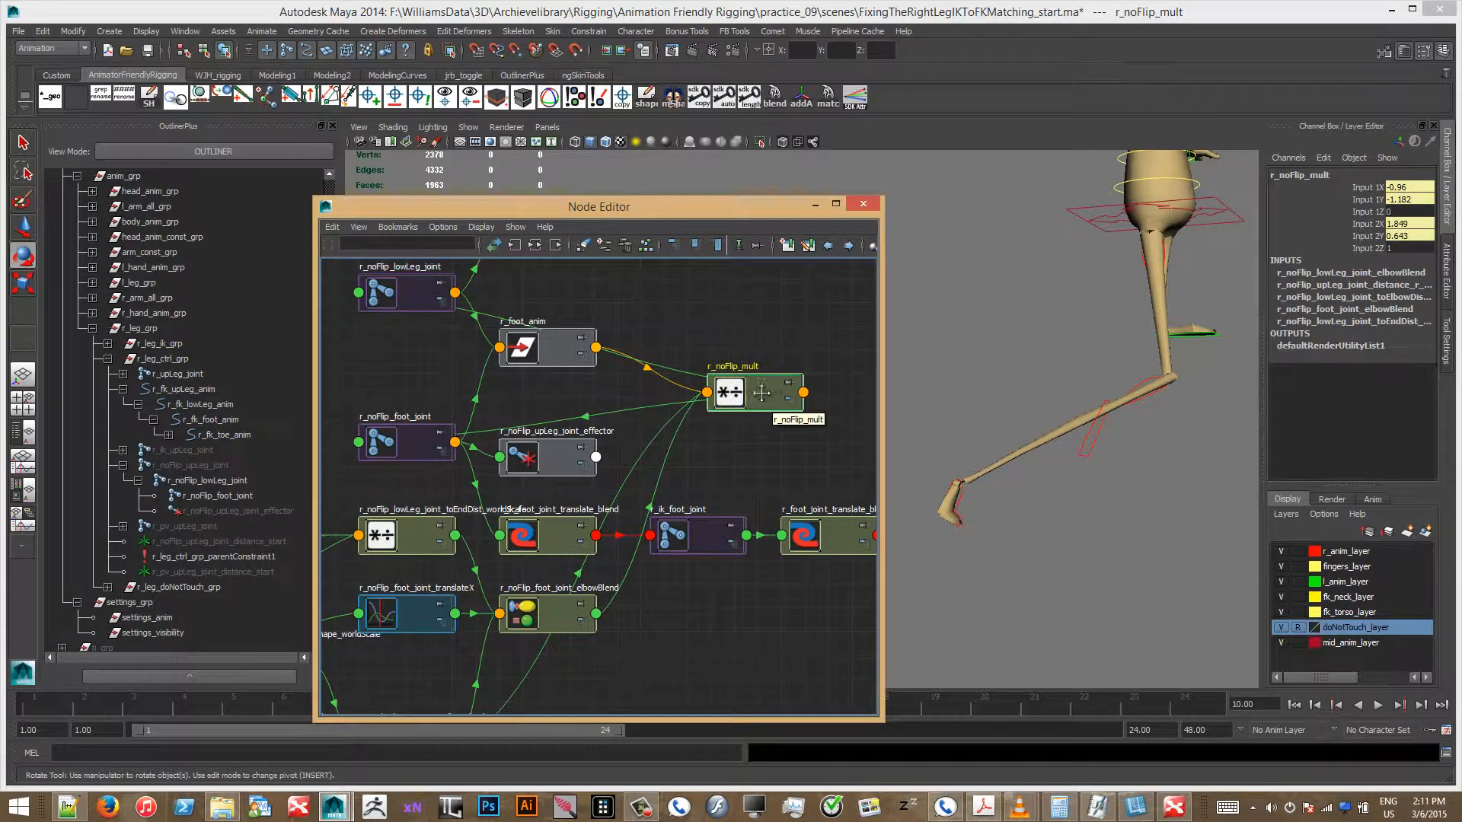
pyautogui.moveTo(757, 412); pyautogui.dragTo(760, 371)
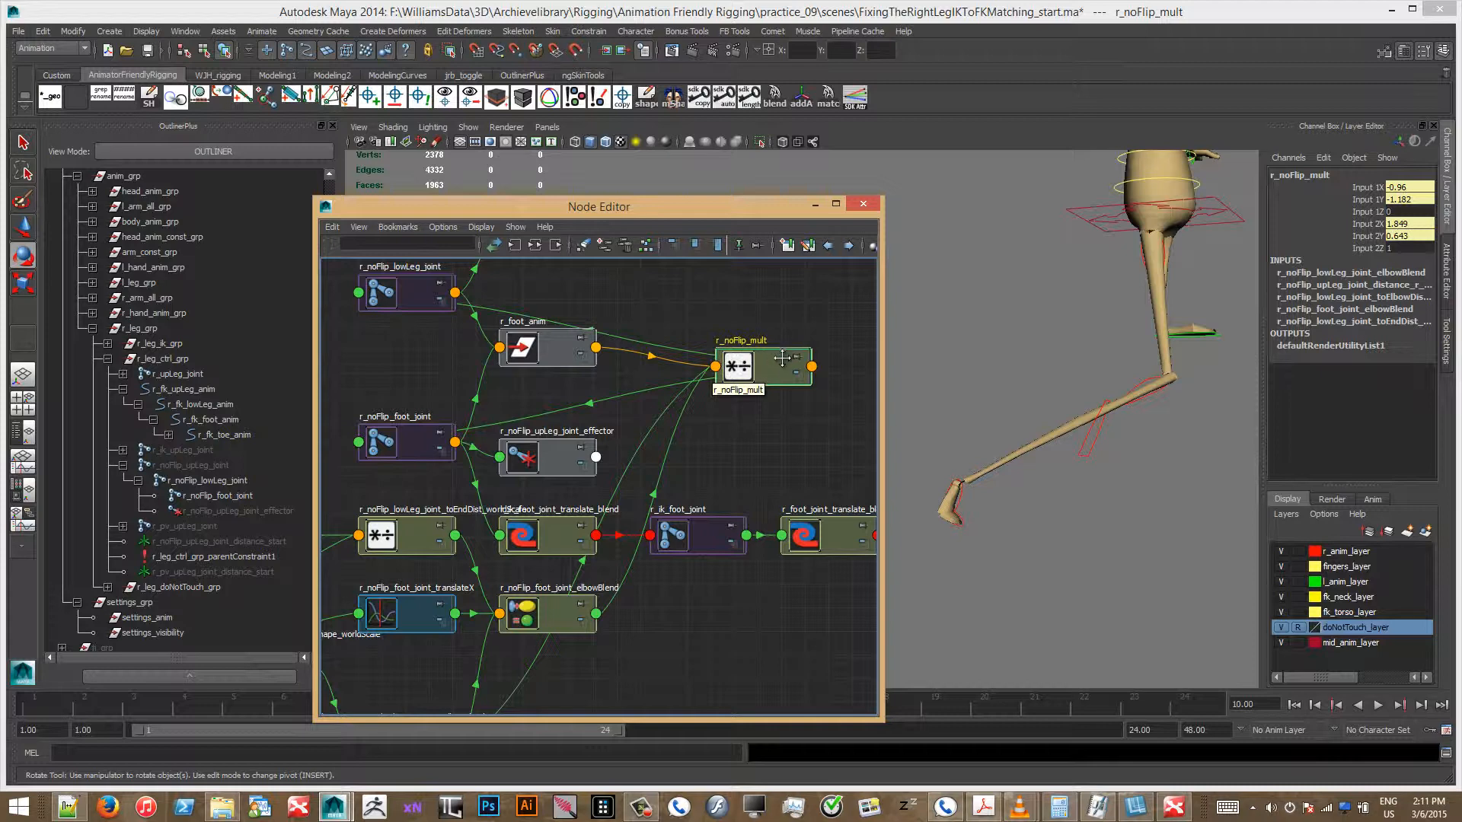
pyautogui.moveTo(783, 358); pyautogui.dragTo(754, 296)
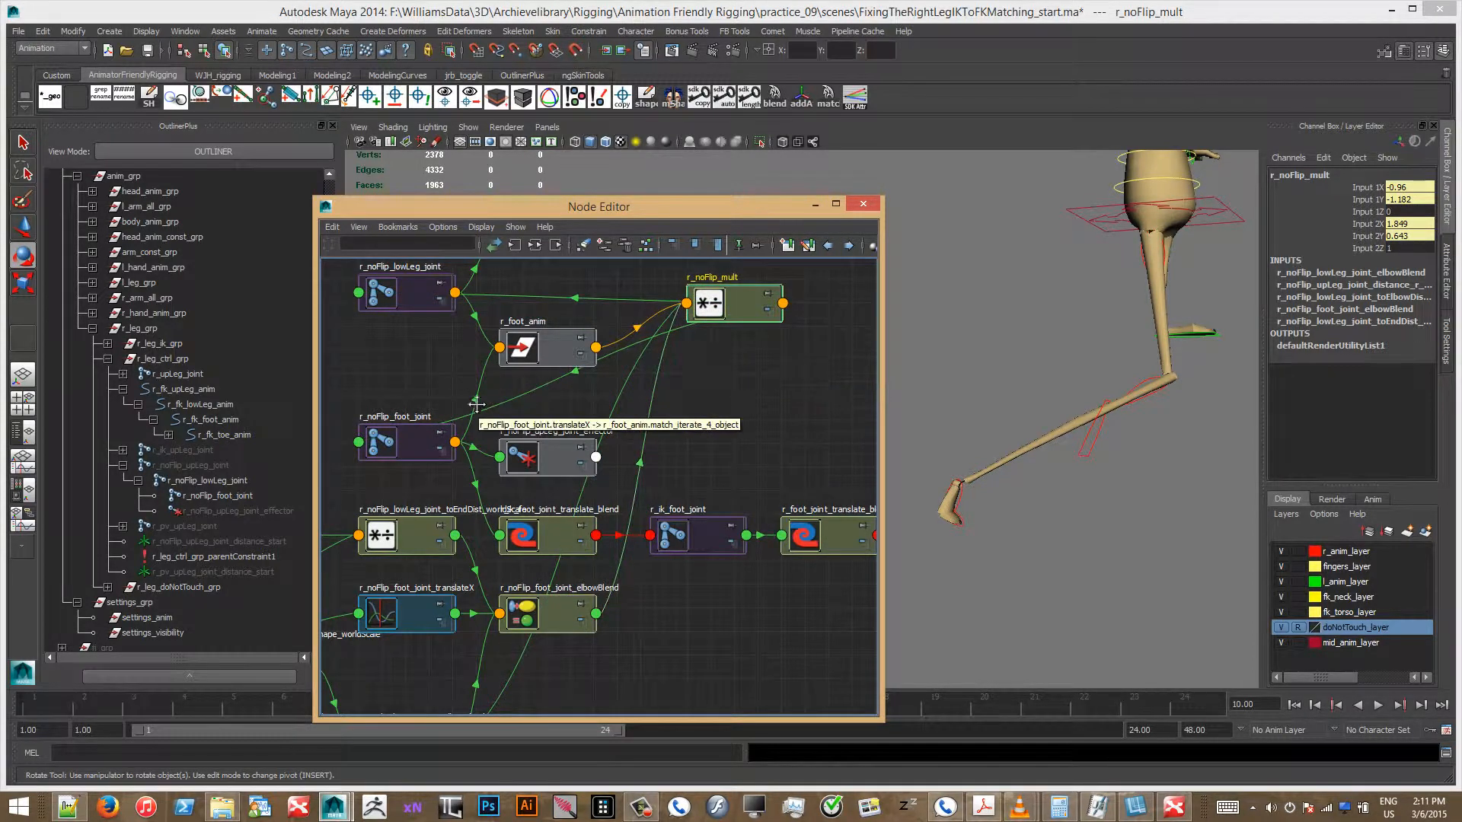
pyautogui.keyDown('alt'); pyautogui.moveTo(477, 405); pyautogui.dragTo(603, 477, button='middle'); pyautogui.keyUp('alt')
pyautogui.keyDown('alt'); pyautogui.moveTo(603, 478); pyautogui.dragTo(602, 470, button='right'); pyautogui.keyUp('alt')
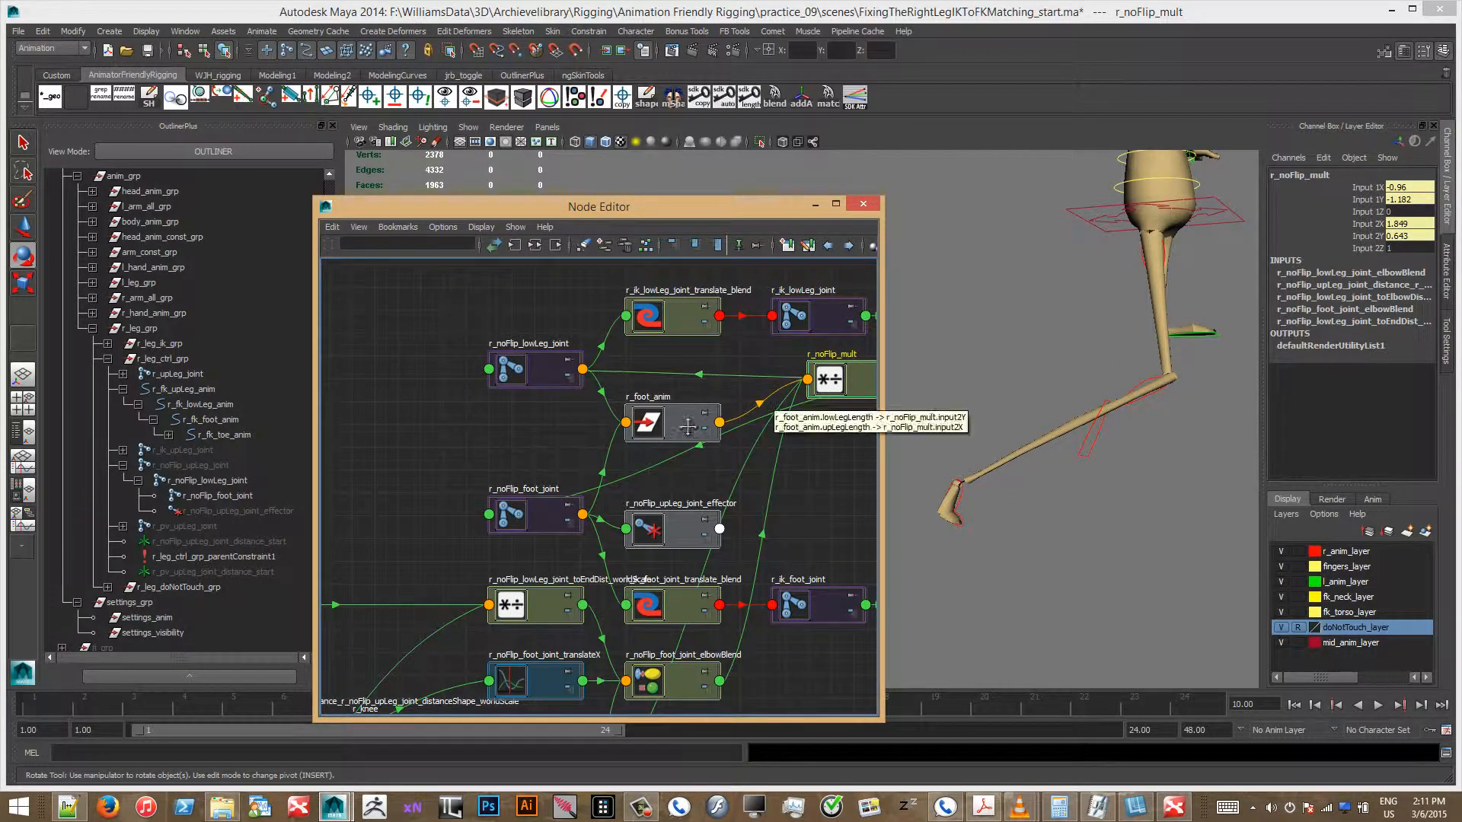
pyautogui.keyDown('alt'); pyautogui.moveTo(581, 428); pyautogui.dragTo(528, 421, button='middle'); pyautogui.keyUp('alt')
pyautogui.moveTo(798, 385); pyautogui.dragTo(820, 415)
pyautogui.keyDown('alt'); pyautogui.moveTo(739, 486); pyautogui.dragTo(704, 417, button='middle'); pyautogui.keyUp('alt')
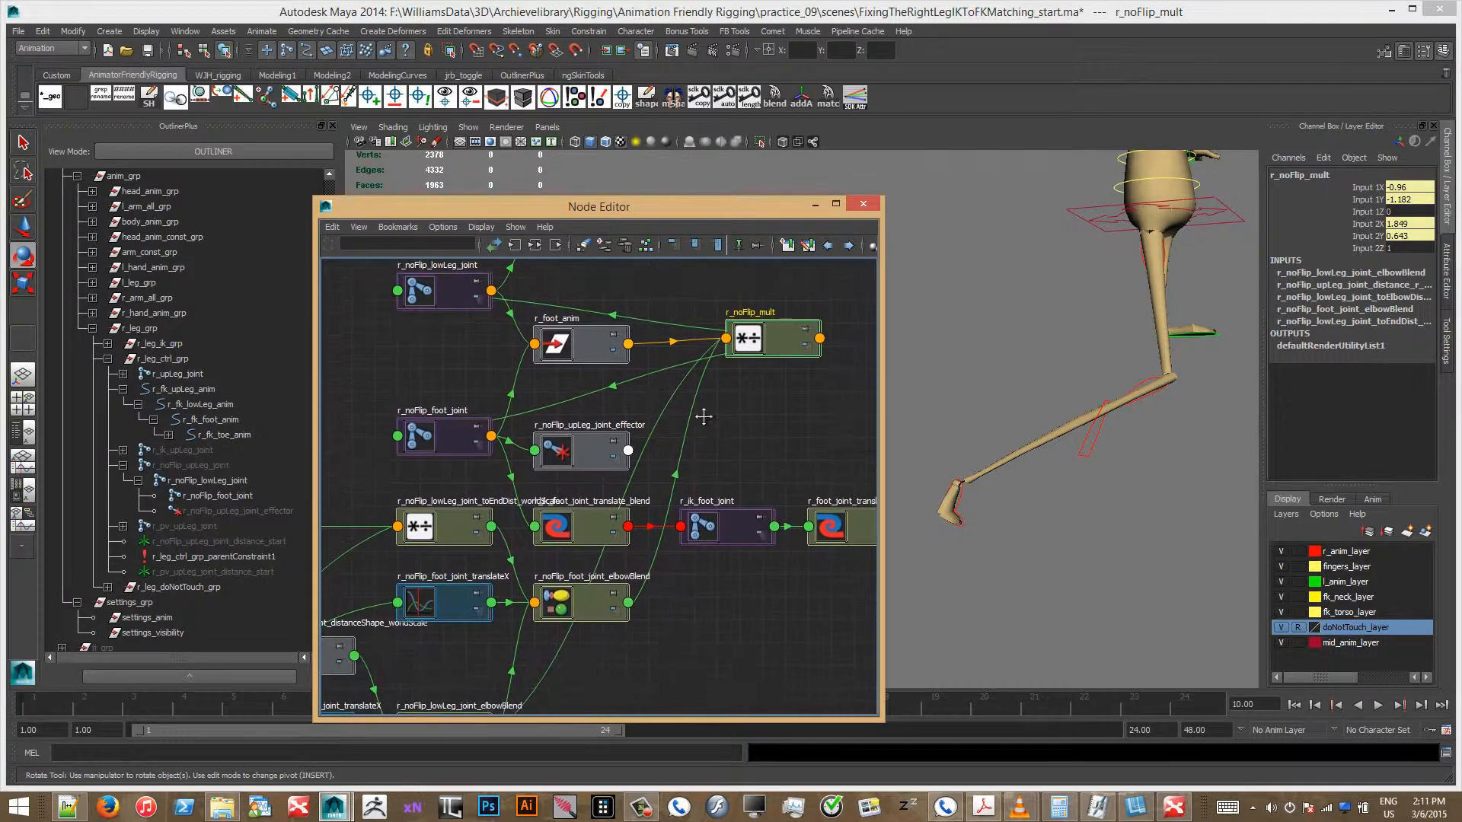
# Step: Compare the multiply inputs of r_noFlip_mult with the Up Leg Length and Low Leg Length of r_foot_anim
pyautogui.click(769, 437)
pyautogui.keyDown('alt'); pyautogui.moveTo(770, 437); pyautogui.dragTo(712, 416, button='right'); pyautogui.keyUp('alt')
pyautogui.keyDown('alt'); pyautogui.moveTo(711, 416); pyautogui.dragTo(661, 495, button='middle'); pyautogui.keyUp('alt')
pyautogui.keyDown('alt'); pyautogui.moveTo(661, 495); pyautogui.dragTo(762, 476, button='right'); pyautogui.keyUp('alt')
pyautogui.click(739, 396)
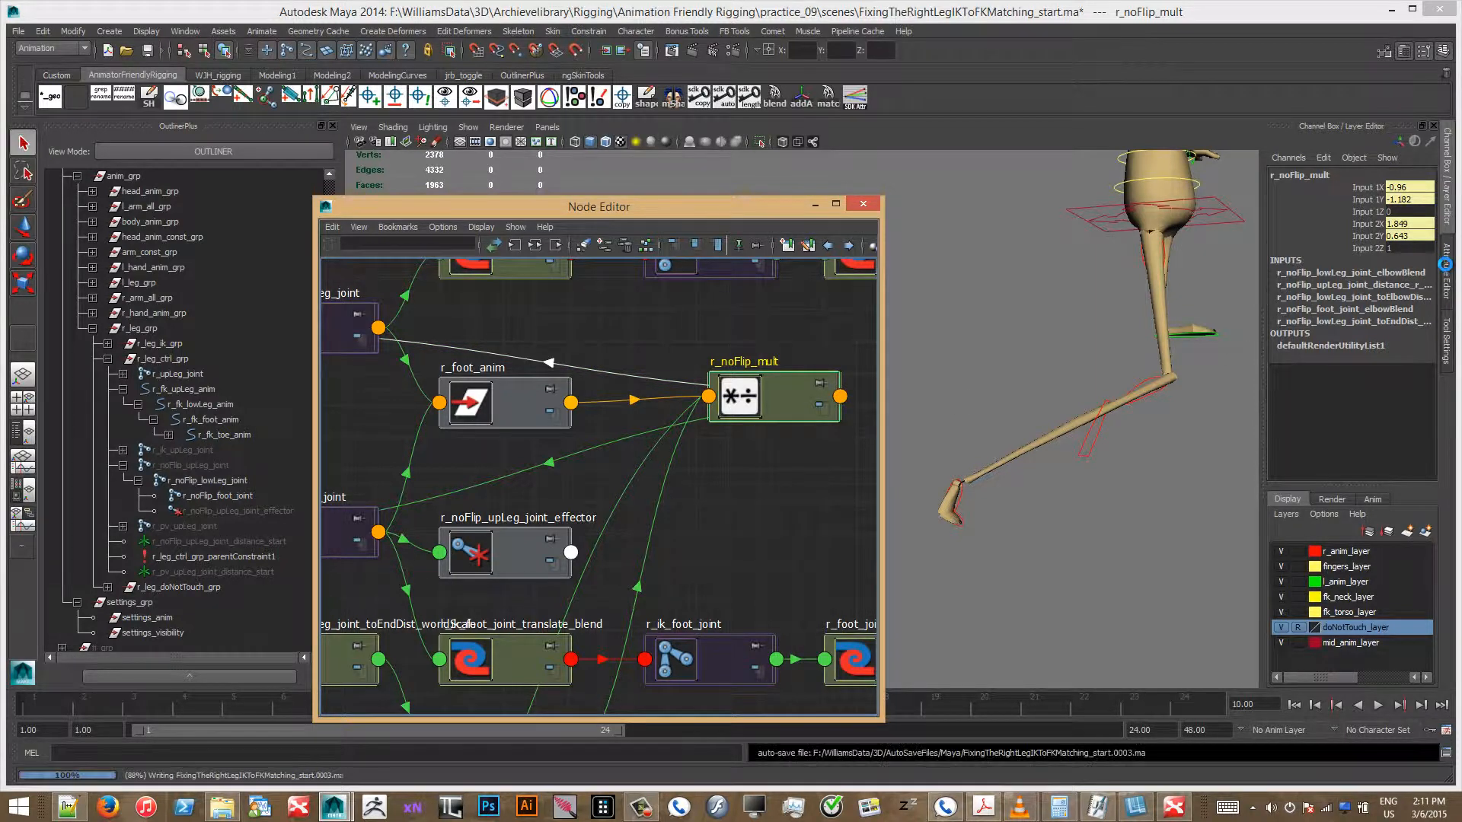
pyautogui.click(1442, 267)
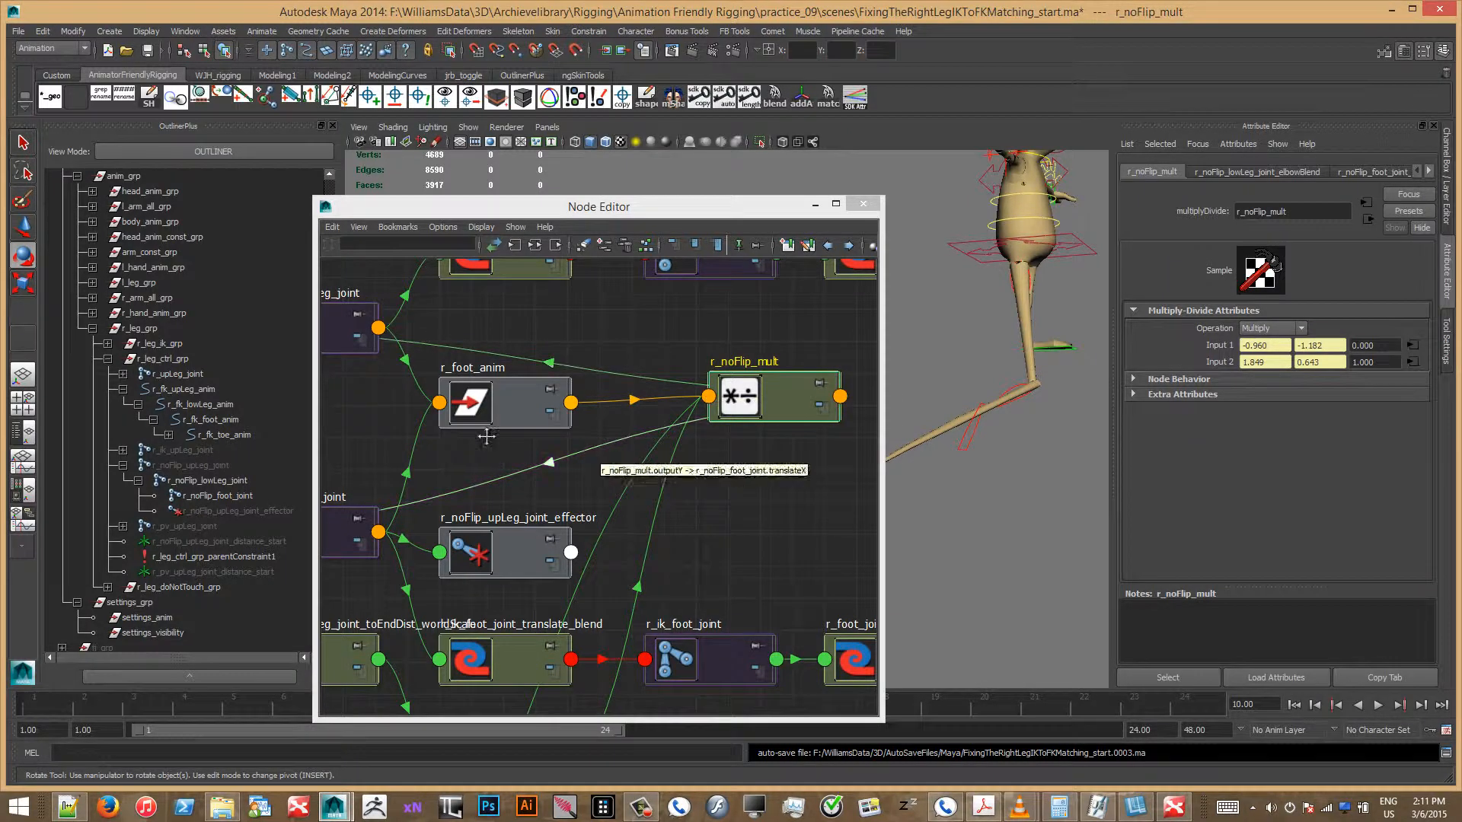
pyautogui.click(509, 415)
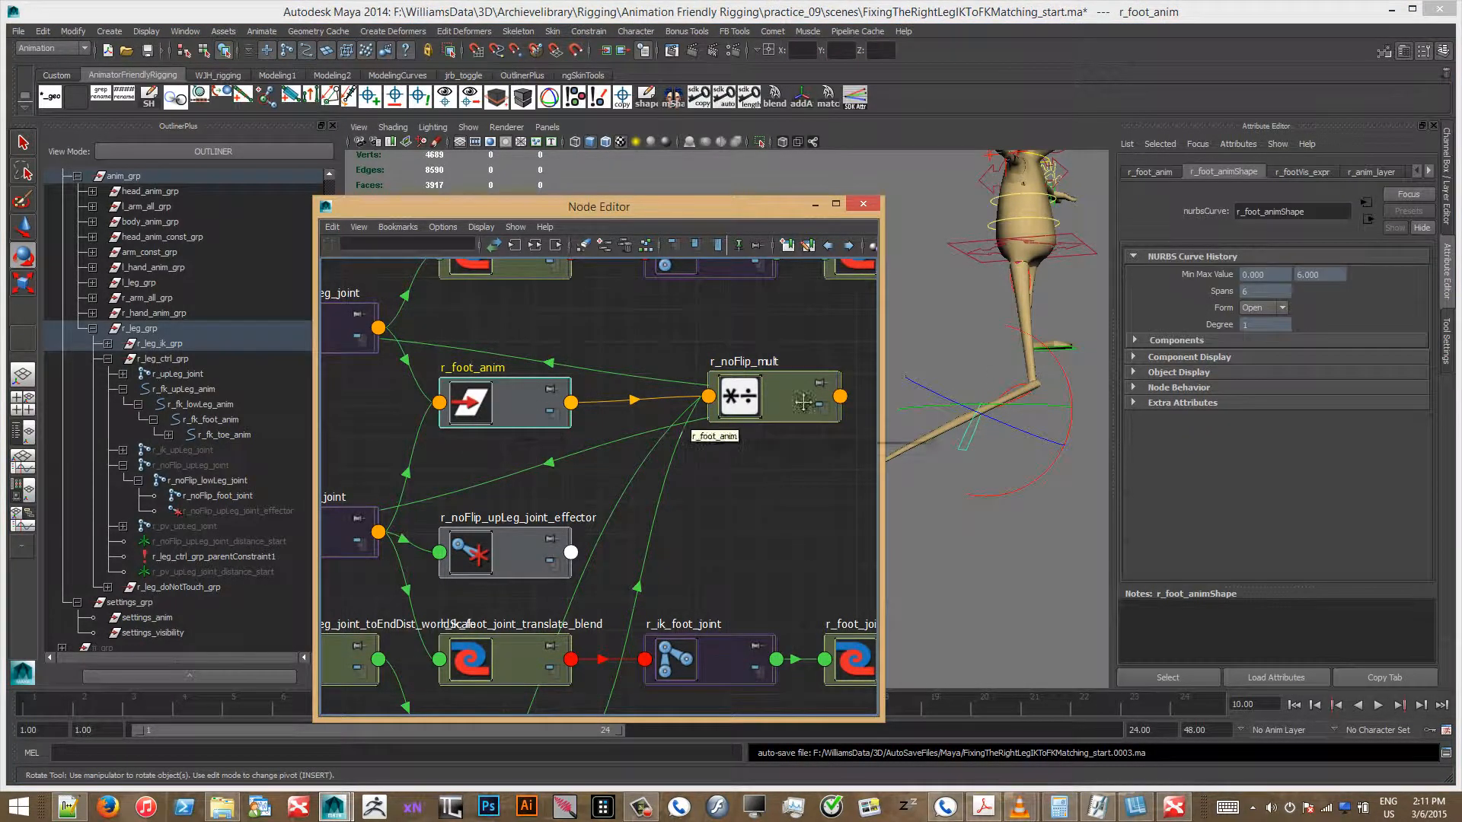
pyautogui.click(1445, 202)
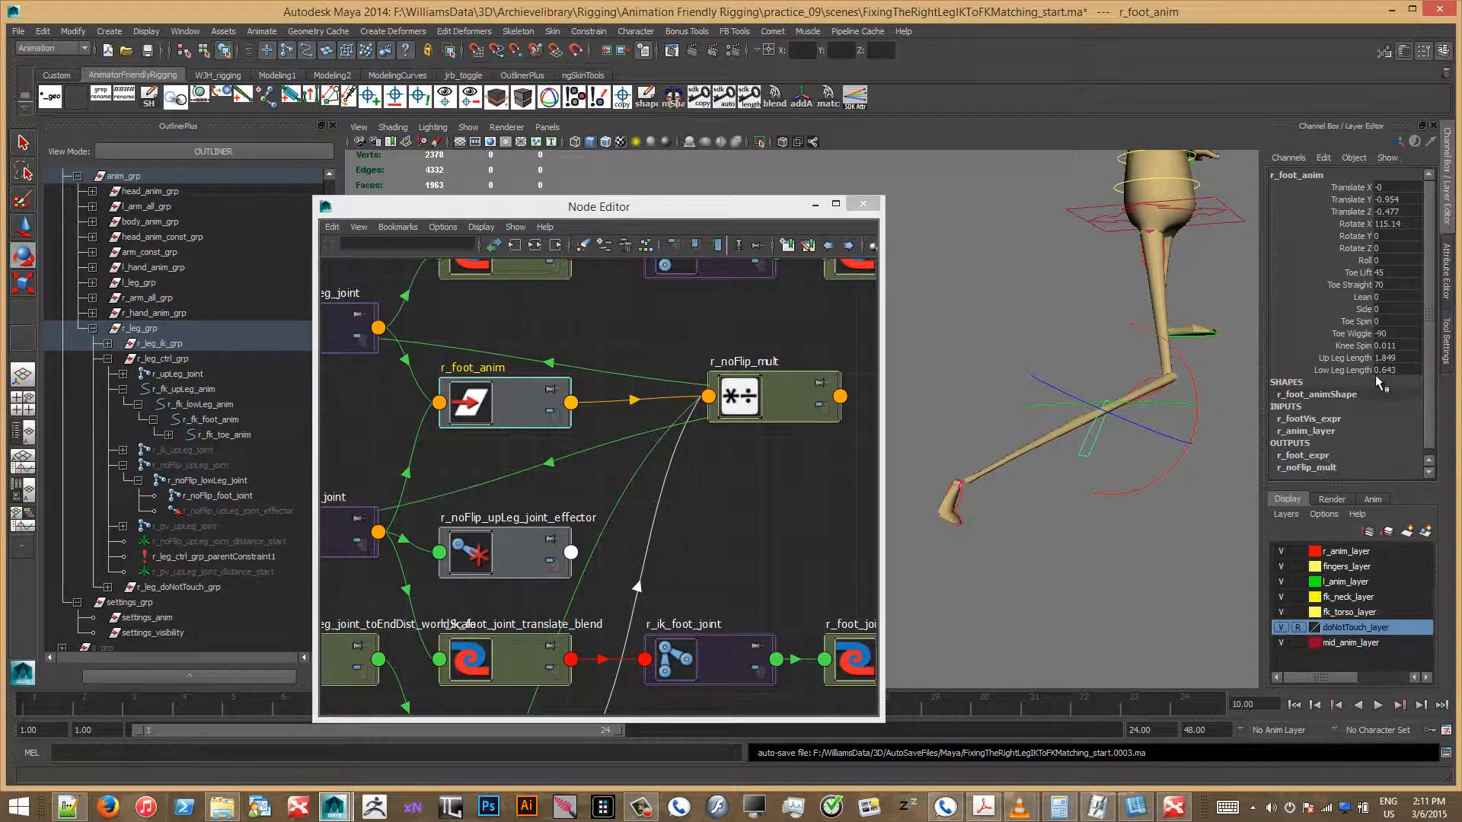
pyautogui.click(757, 404)
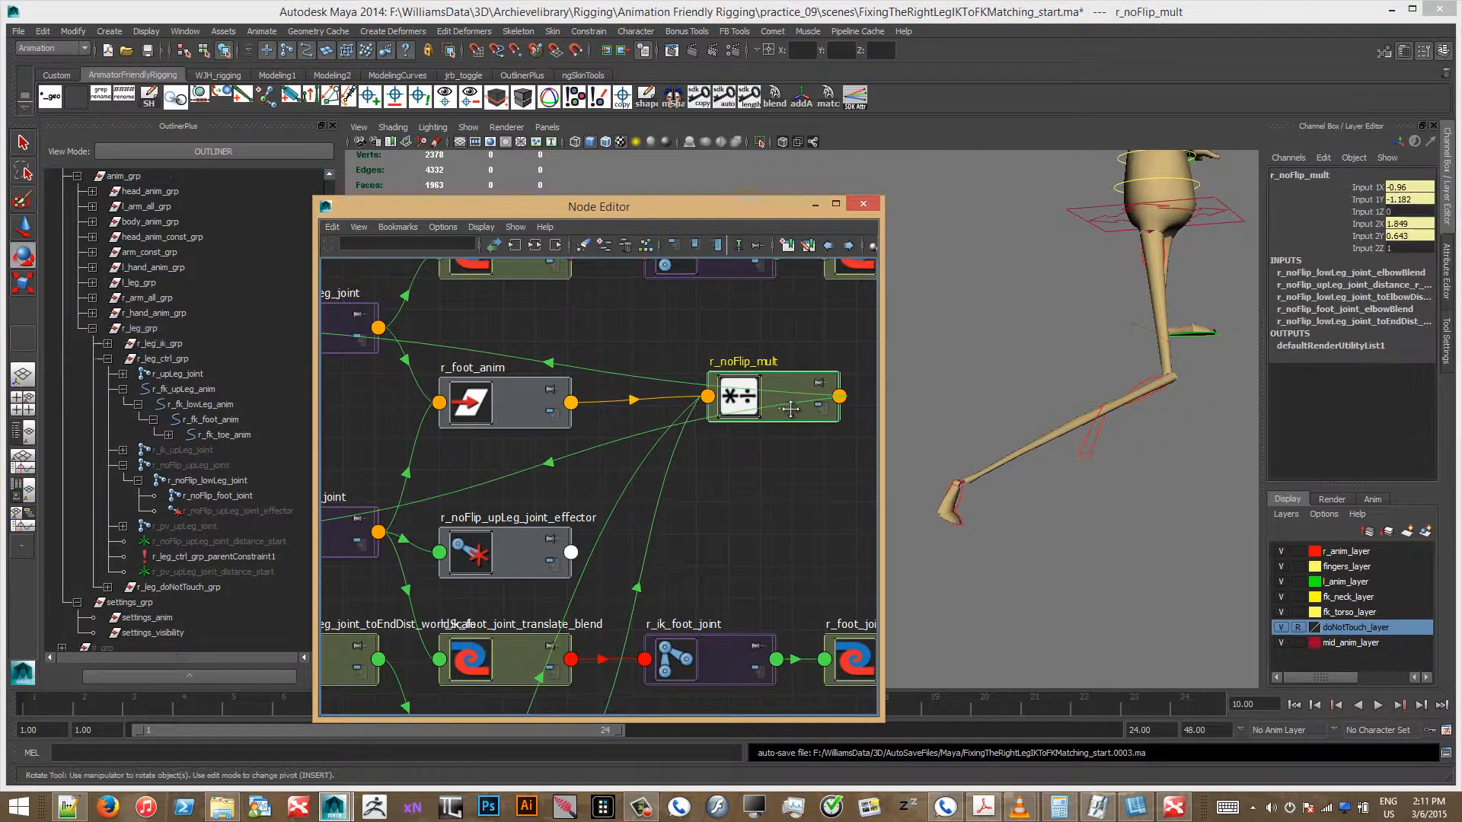
pyautogui.click(1443, 301)
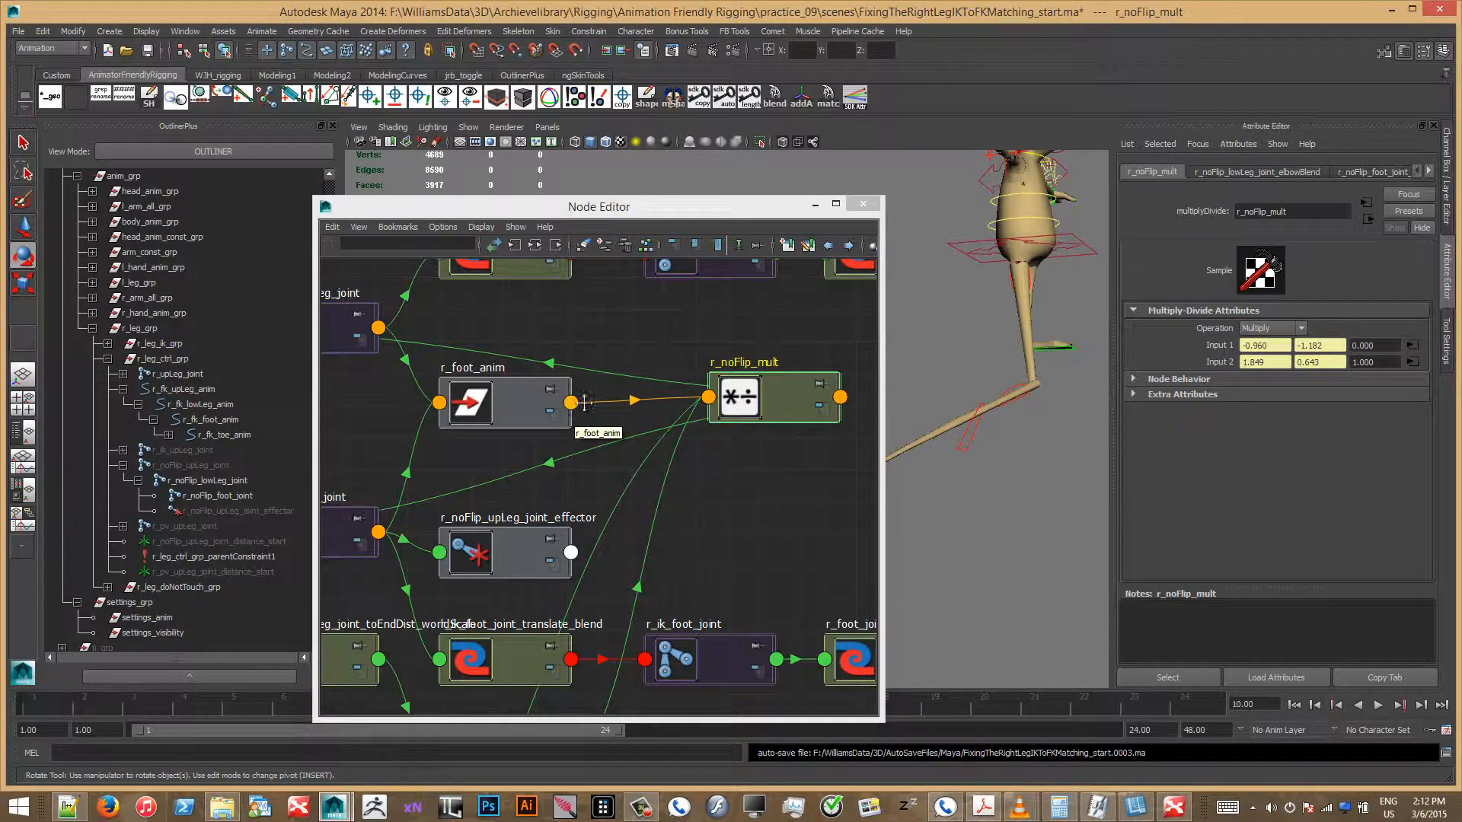
# Step: Trace the connections from r_foot_anim and the lowLeg and foot elbowBlend nodes into r_noFlip_mult, shifting that node for clarity
pyautogui.moveTo(601, 400)
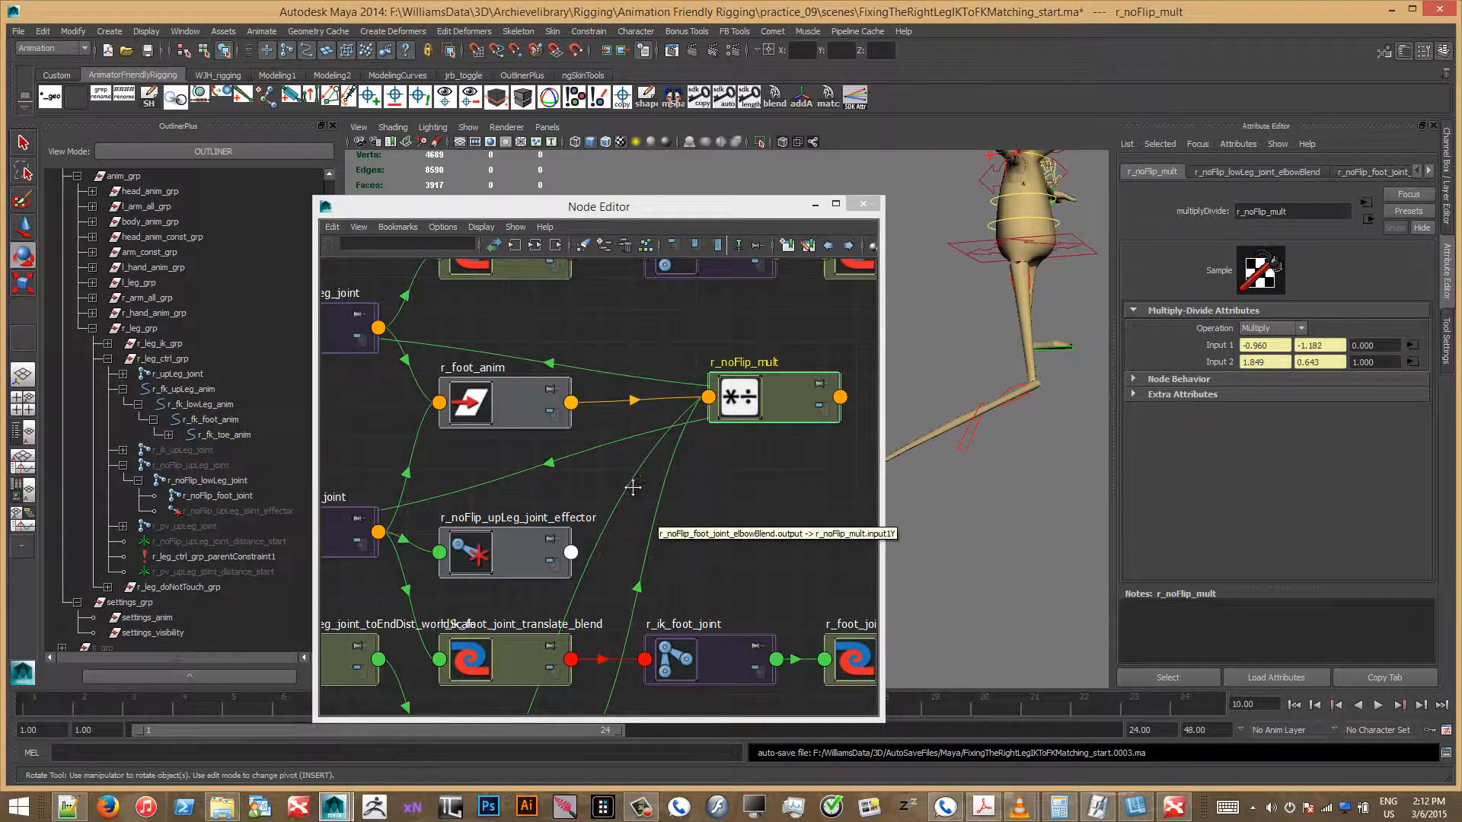
pyautogui.keyDown('alt'); pyautogui.moveTo(739, 456); pyautogui.dragTo(764, 389, button='middle'); pyautogui.keyUp('alt')
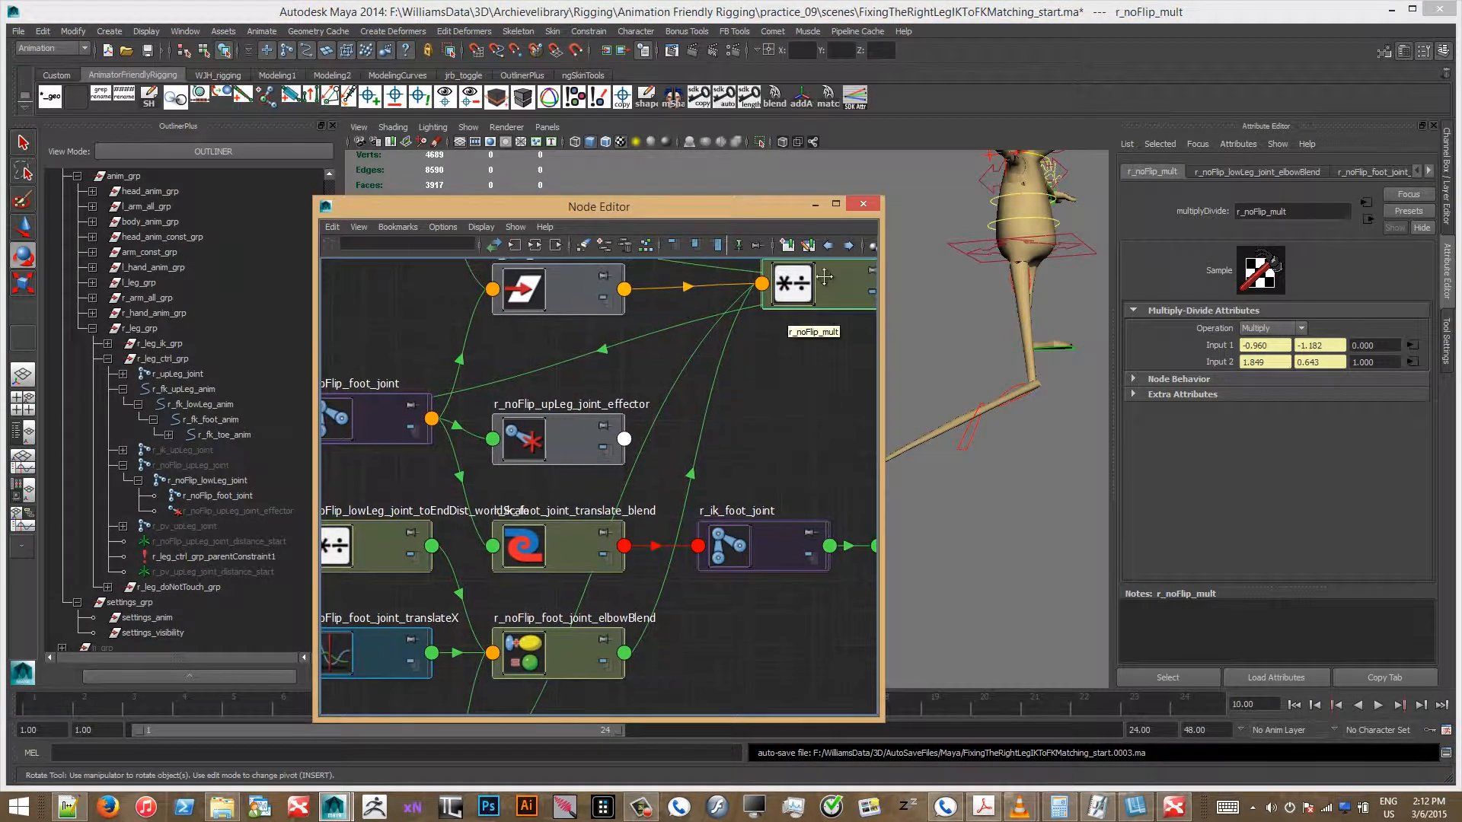
pyautogui.moveTo(830, 294); pyautogui.dragTo(871, 327)
pyautogui.keyDown('alt'); pyautogui.moveTo(659, 563); pyautogui.dragTo(704, 432, button='middle'); pyautogui.keyUp('alt')
pyautogui.keyDown('alt'); pyautogui.moveTo(704, 432); pyautogui.dragTo(648, 457, button='right'); pyautogui.keyUp('alt')
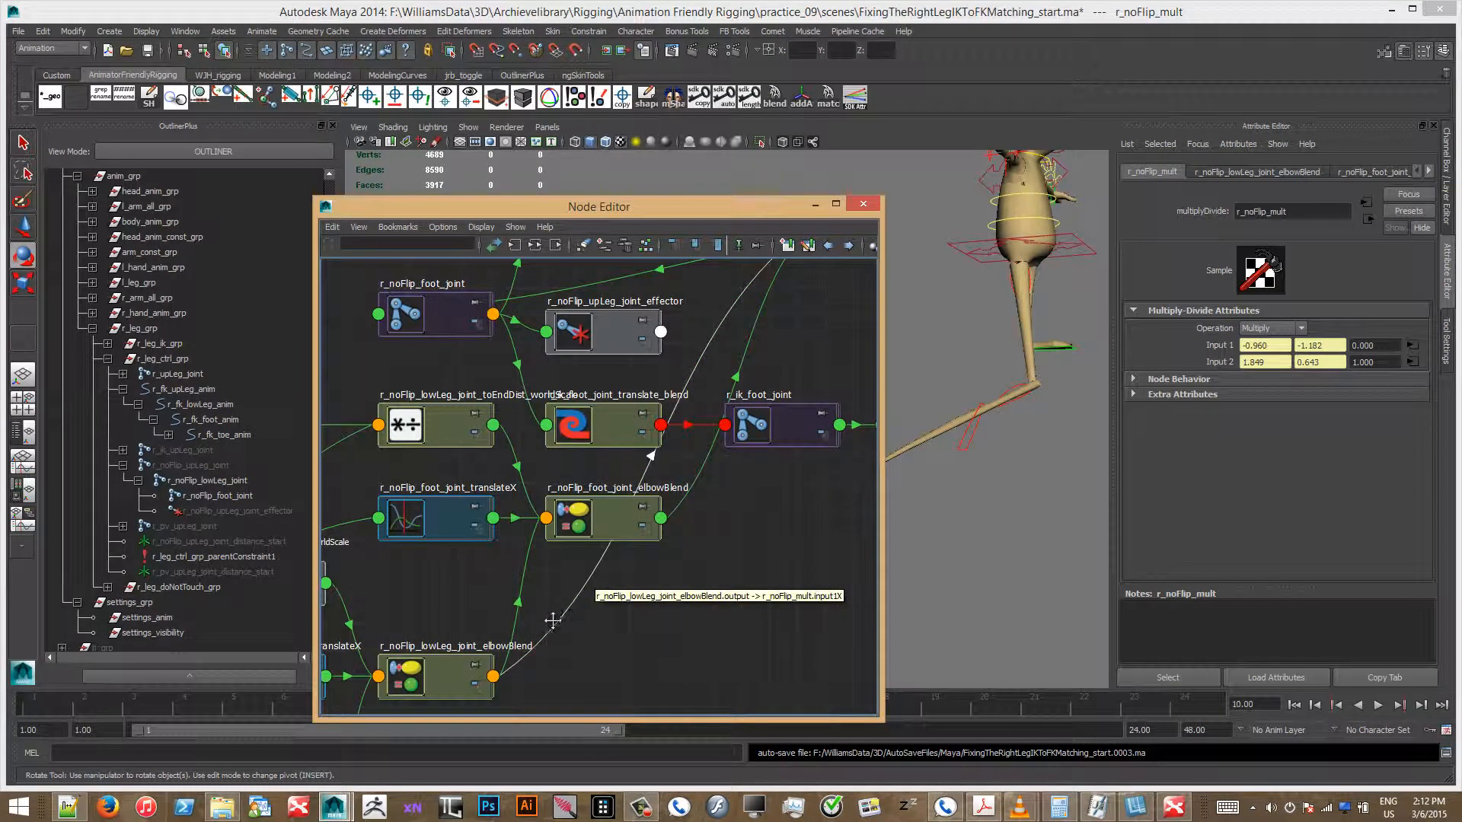
pyautogui.keyDown('alt'); pyautogui.moveTo(778, 435); pyautogui.dragTo(645, 688, button='middle'); pyautogui.keyUp('alt')
pyautogui.keyDown('alt'); pyautogui.moveTo(645, 688); pyautogui.dragTo(698, 643, button='right'); pyautogui.keyUp('alt')
pyautogui.keyDown('alt'); pyautogui.moveTo(692, 537); pyautogui.dragTo(785, 540, button='middle'); pyautogui.keyUp('alt')
pyautogui.keyDown('alt'); pyautogui.moveTo(785, 540); pyautogui.dragTo(770, 544, button='right'); pyautogui.keyUp('alt')
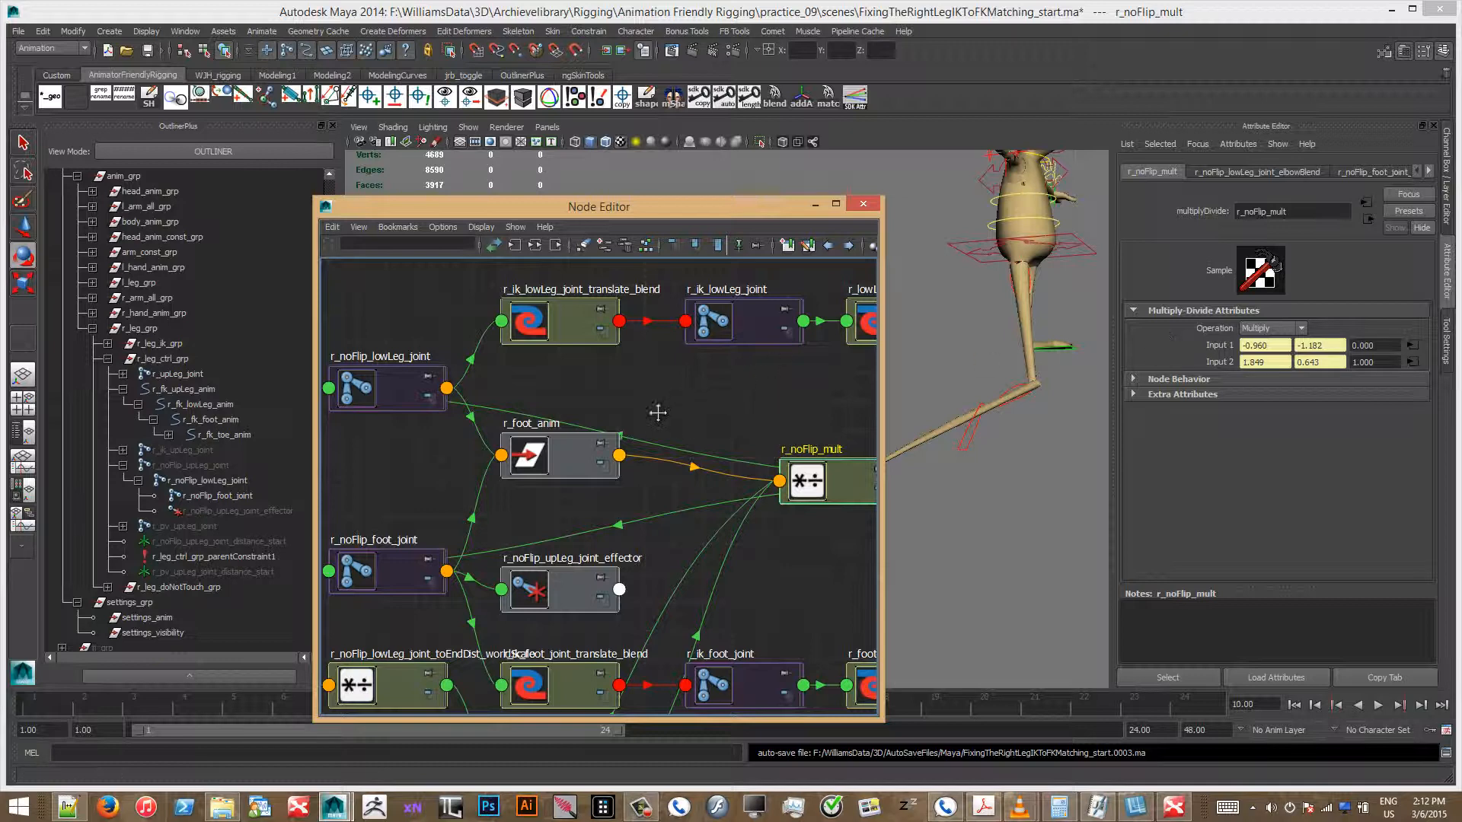
pyautogui.moveTo(824, 482); pyautogui.dragTo(797, 413)
pyautogui.keyDown('alt'); pyautogui.moveTo(570, 427); pyautogui.dragTo(621, 439, button='middle'); pyautogui.keyUp('alt')
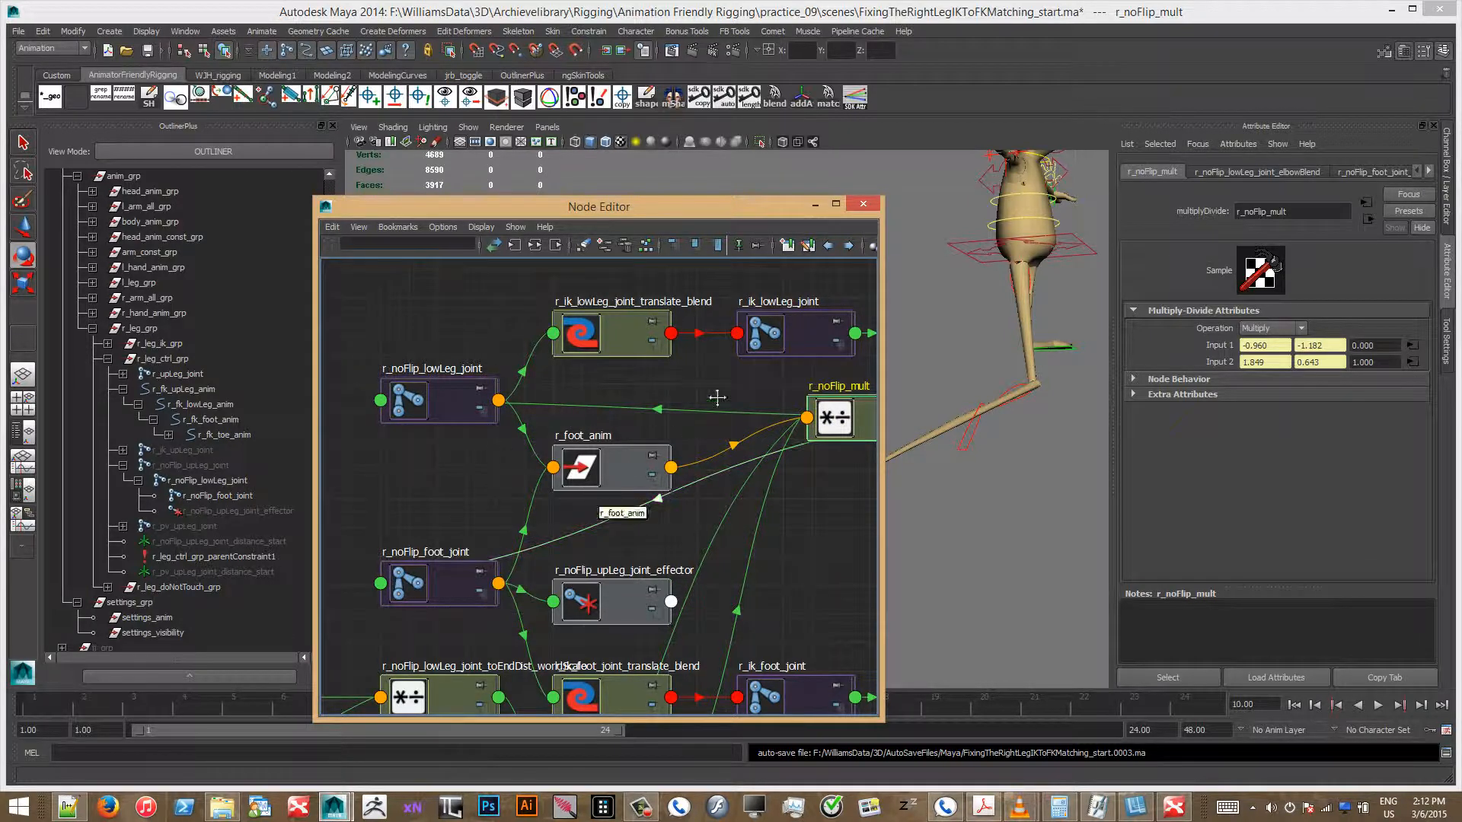
# Step: Uncover the outliner and compare r_fk_lowLeg_anim's Translate X with the Input 1 and Input 2 values of r_noFlip_mult
pyautogui.moveTo(731, 206); pyautogui.dragTo(608, 193)
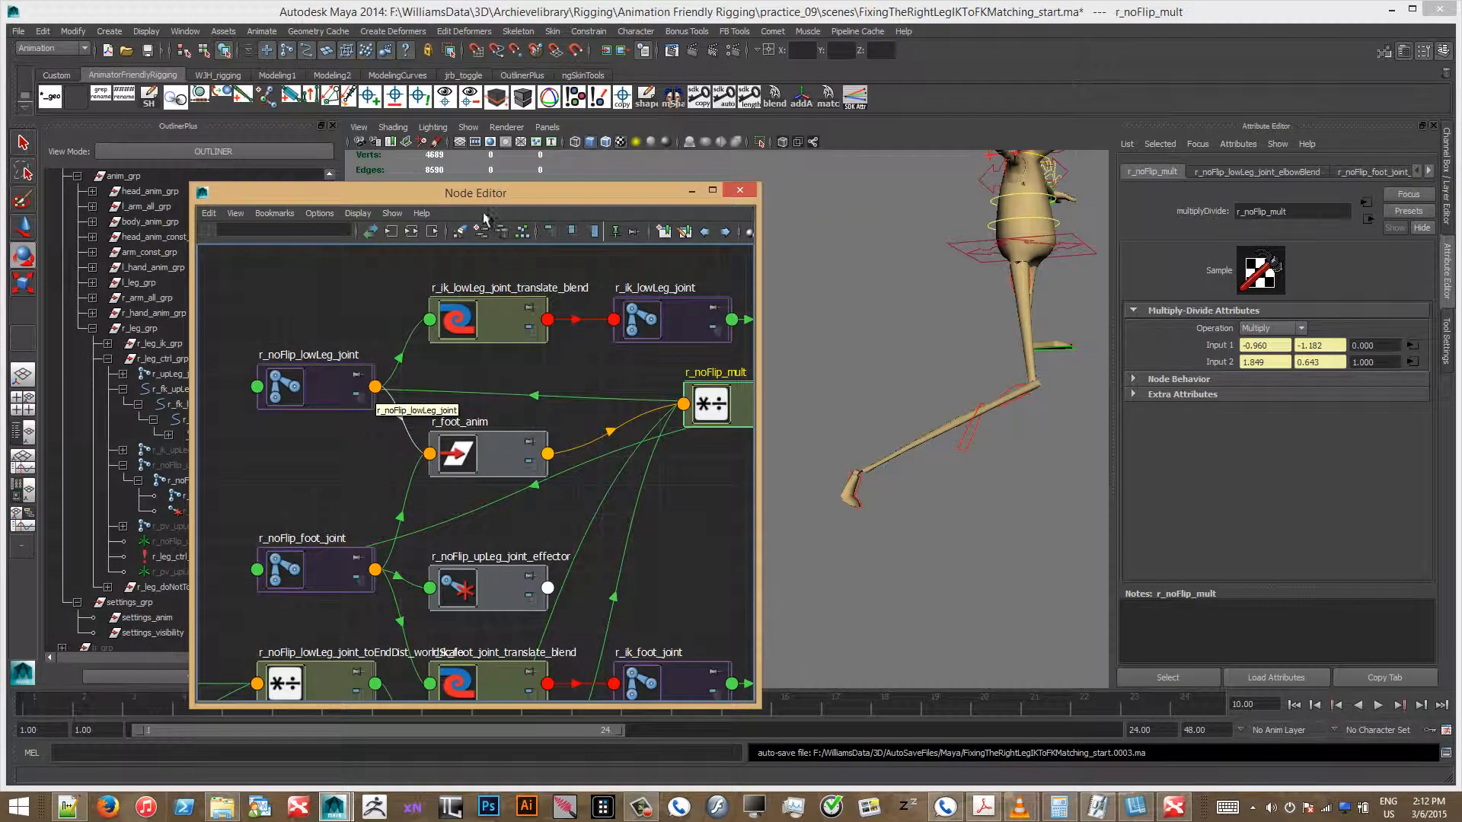
pyautogui.moveTo(491, 196); pyautogui.dragTo(665, 192)
pyautogui.click(202, 404)
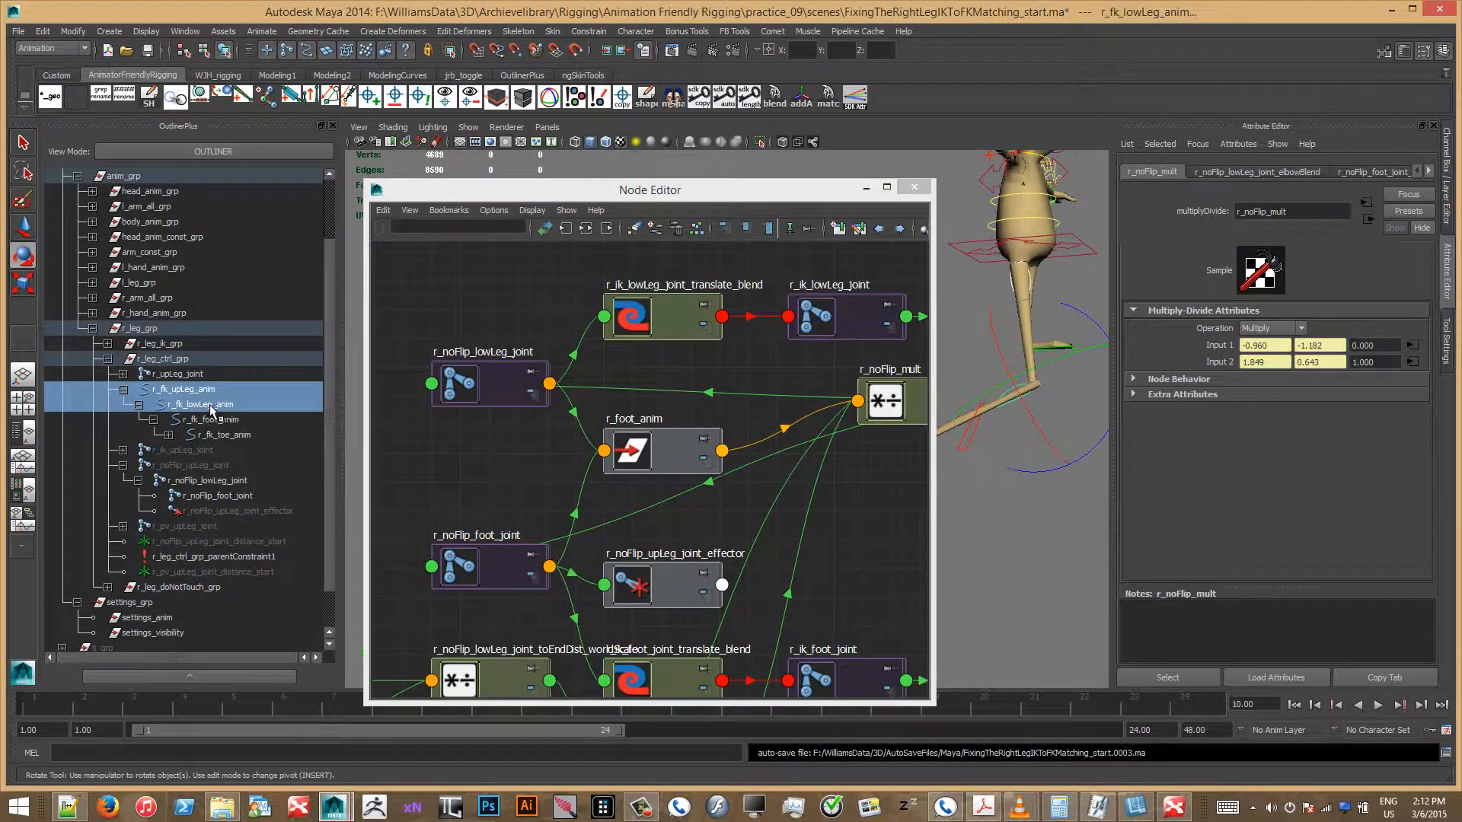
pyautogui.click(1448, 207)
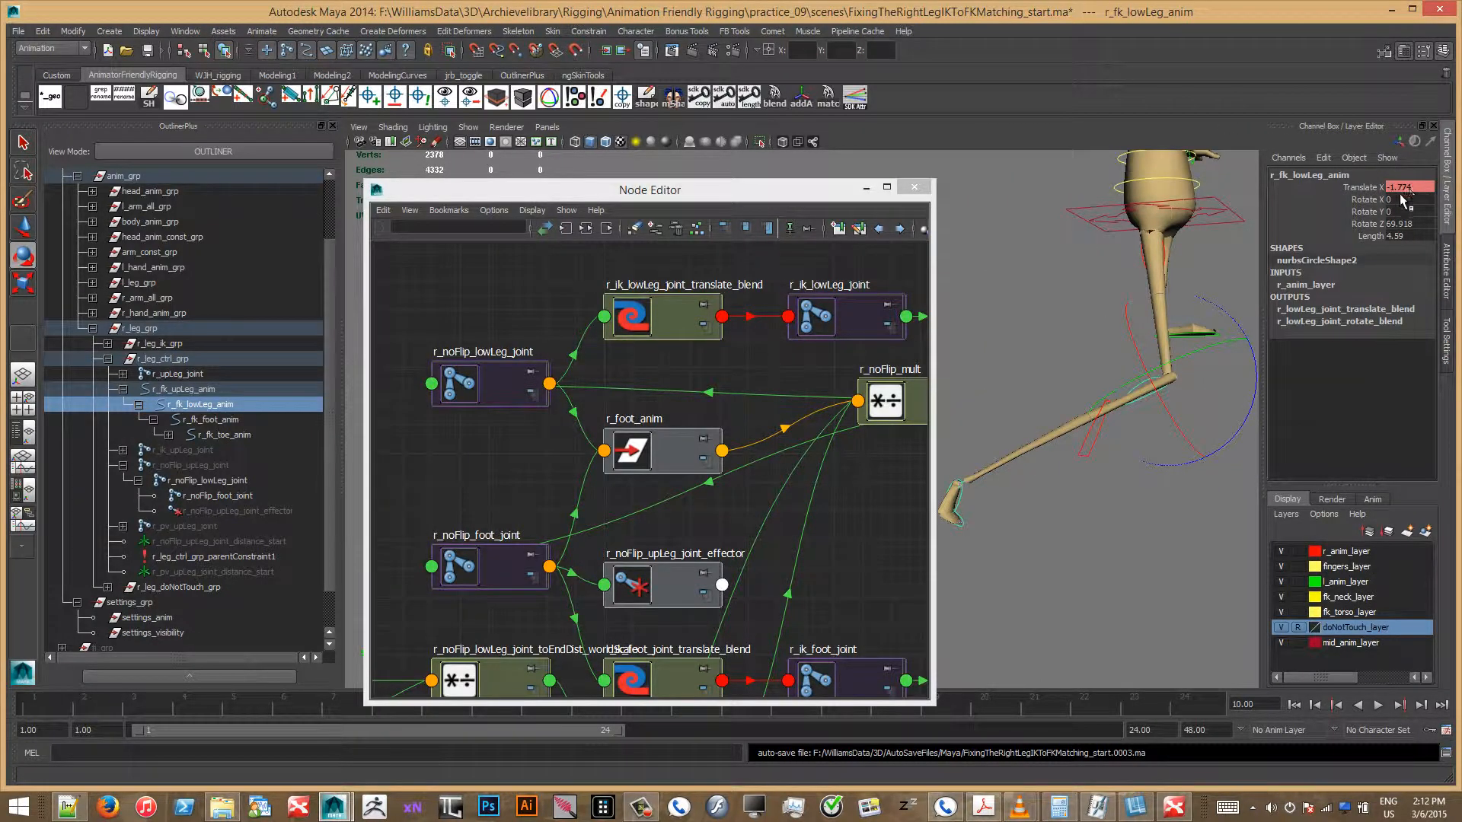
pyautogui.click(916, 407)
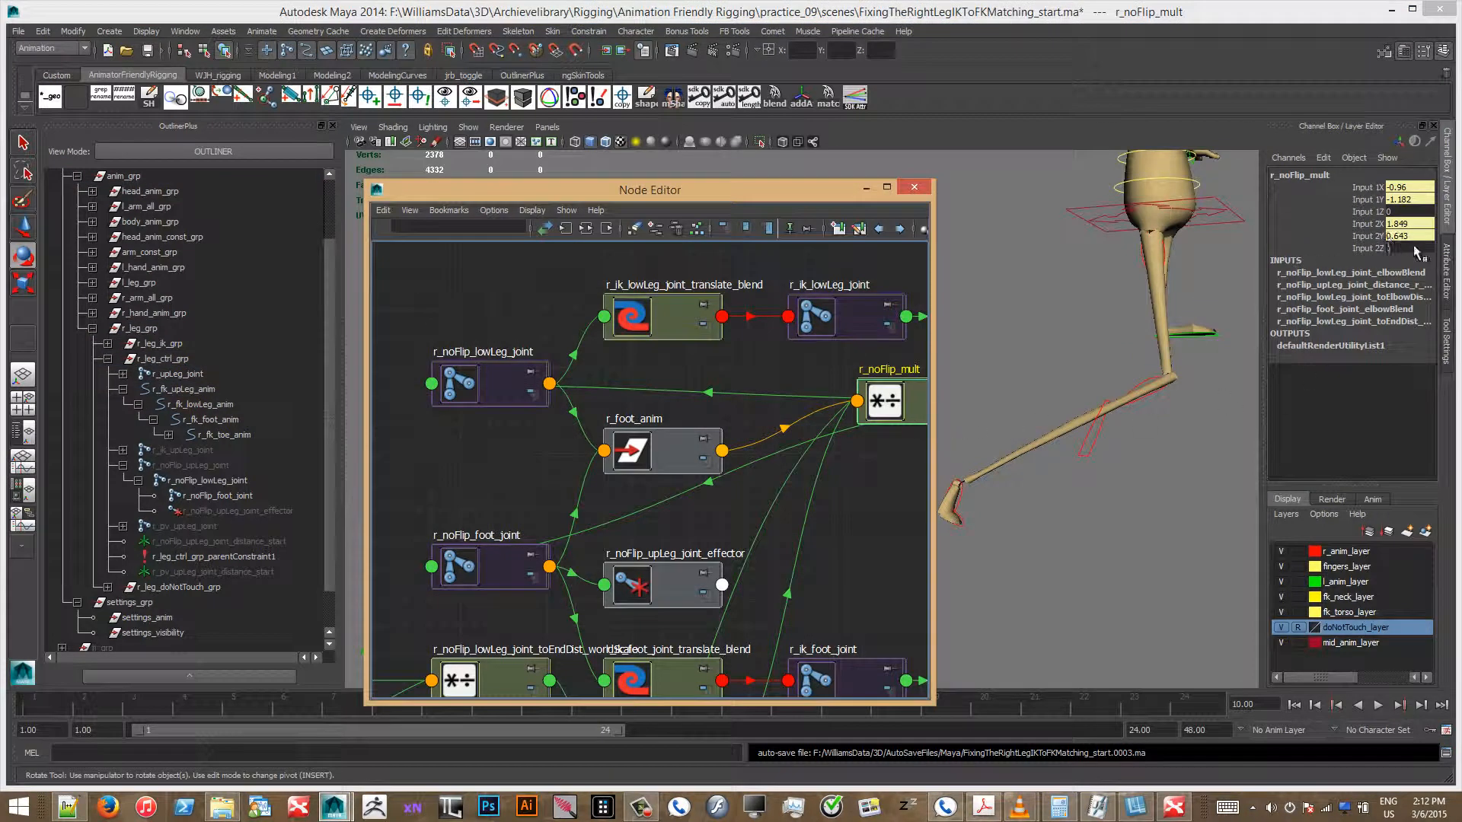
# Step: Inspect the multiply inputs of r_noFlip_mult and trace the r_noFlip_foot_joint_elbowBlend connection feeding it
pyautogui.click(1446, 274)
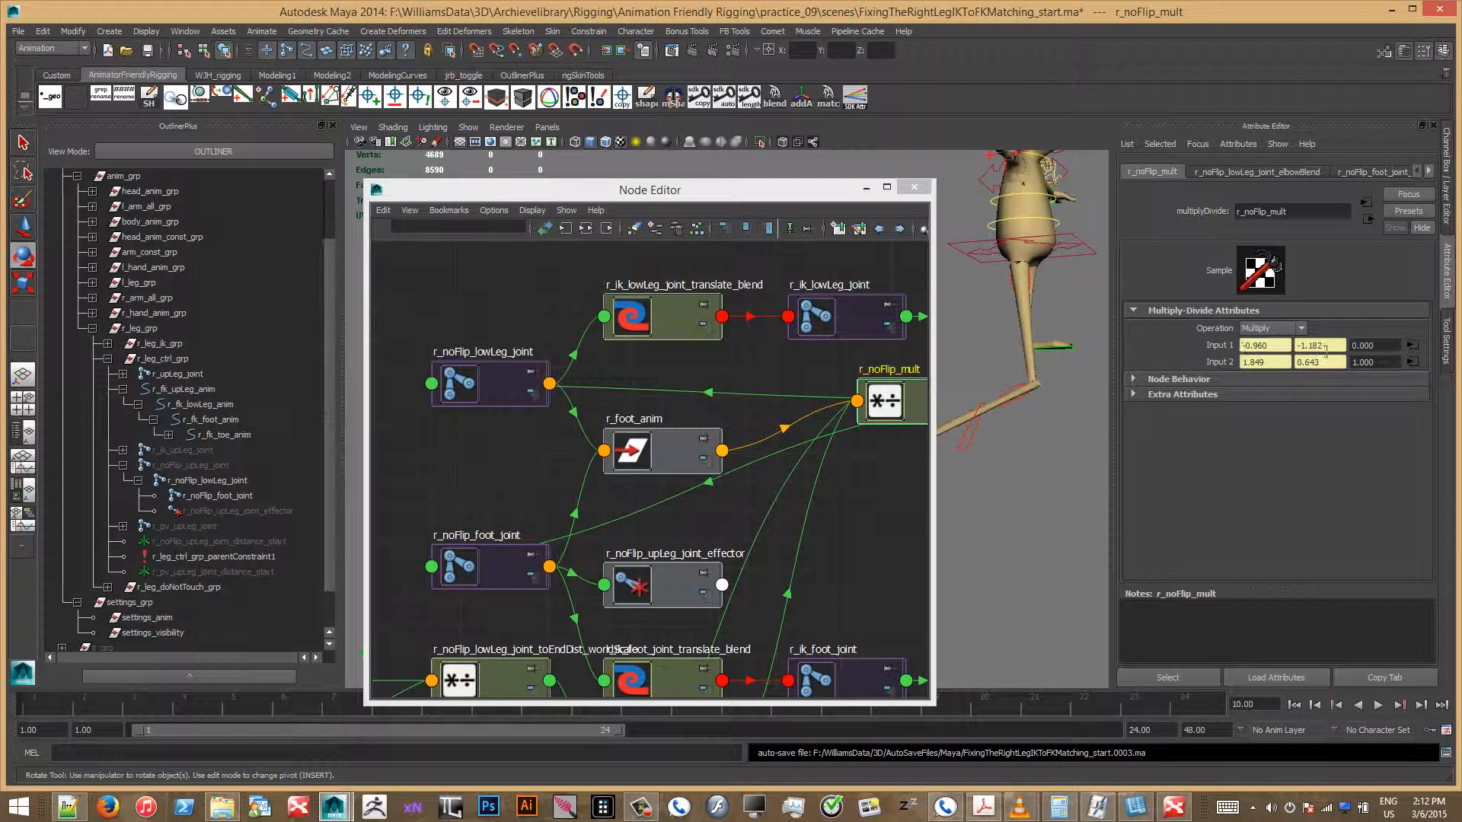
pyautogui.keyDown('alt'); pyautogui.moveTo(781, 508); pyautogui.dragTo(754, 319, button='middle'); pyautogui.keyUp('alt')
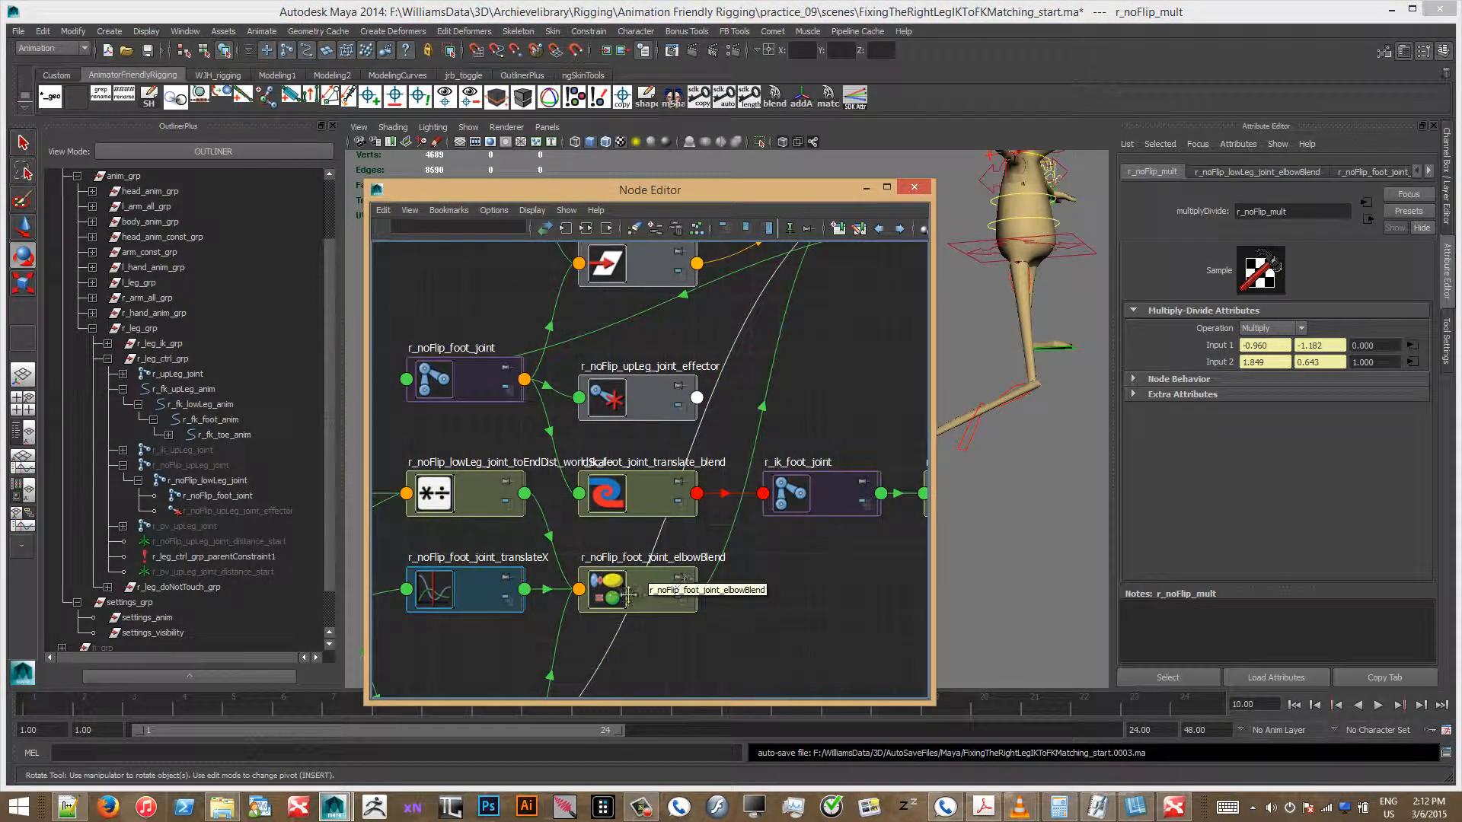
pyautogui.keyDown('alt'); pyautogui.moveTo(903, 319); pyautogui.dragTo(777, 513, button='middle'); pyautogui.keyUp('alt')
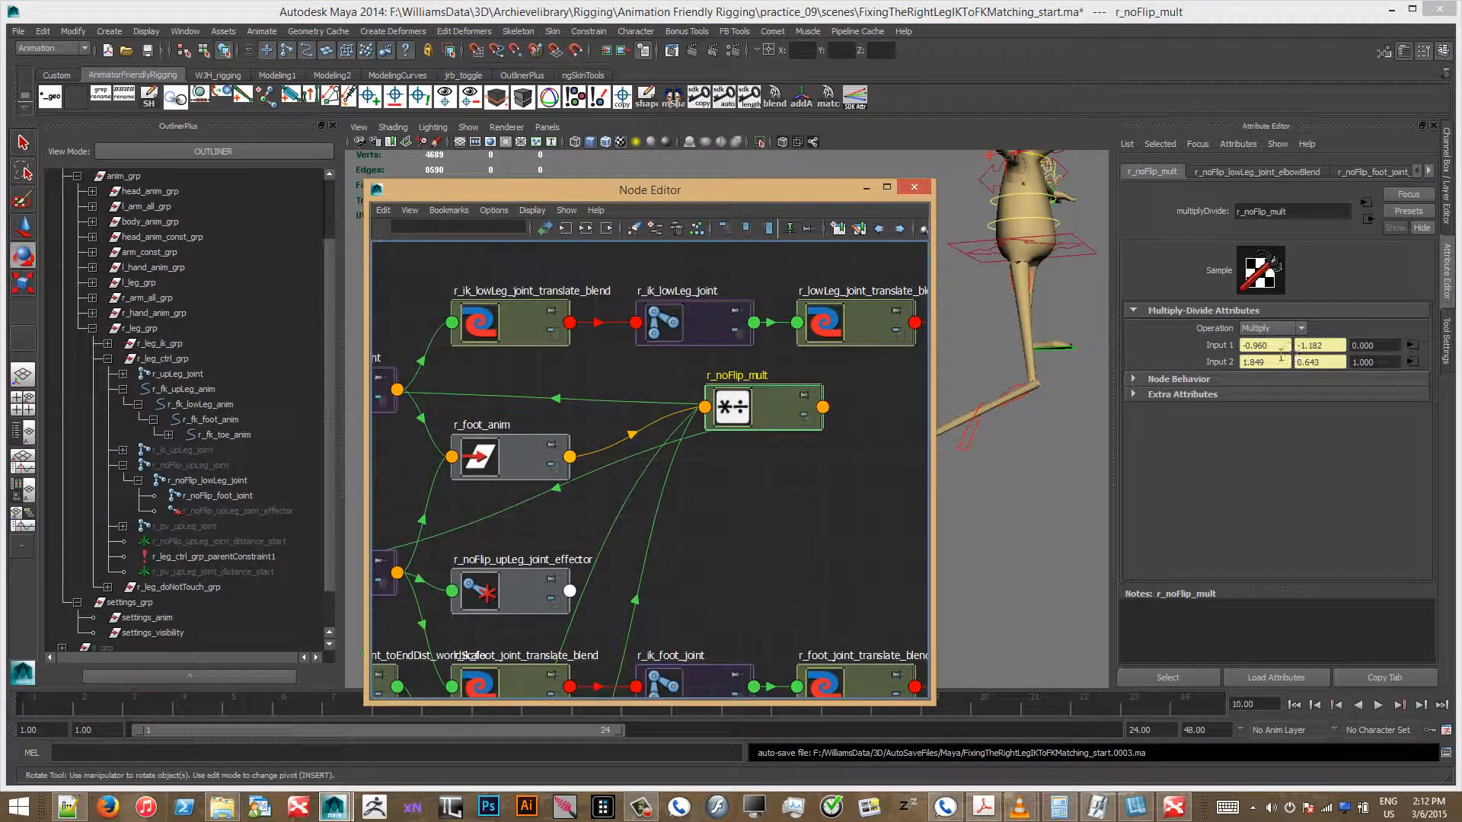
# Step: Compare the Up Leg Length and Low Leg Length of r_foot_anim with the Input 2 values of r_noFlip_mult
pyautogui.click(526, 449)
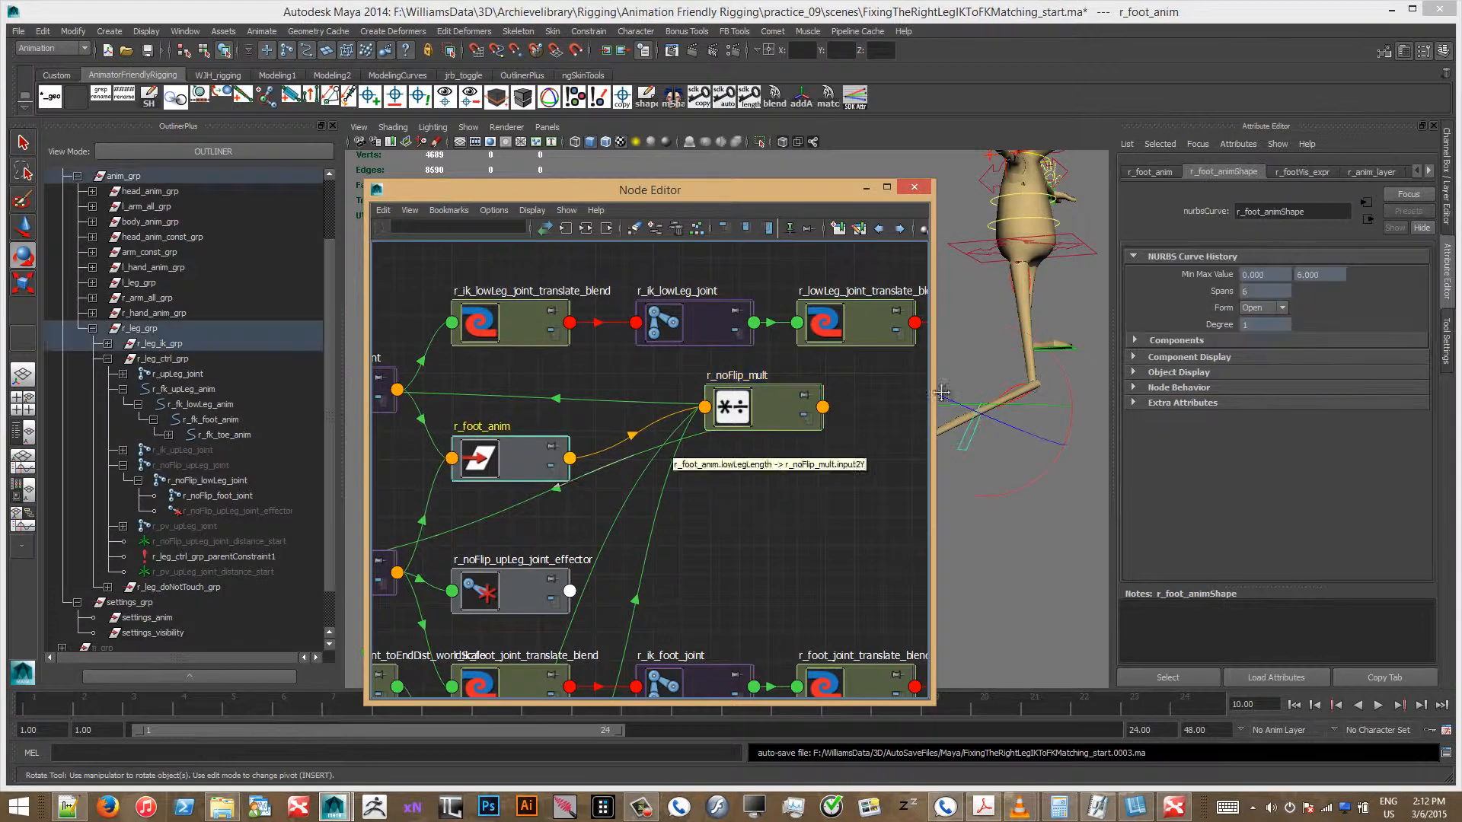
pyautogui.hotkey('ctrl', 'a')
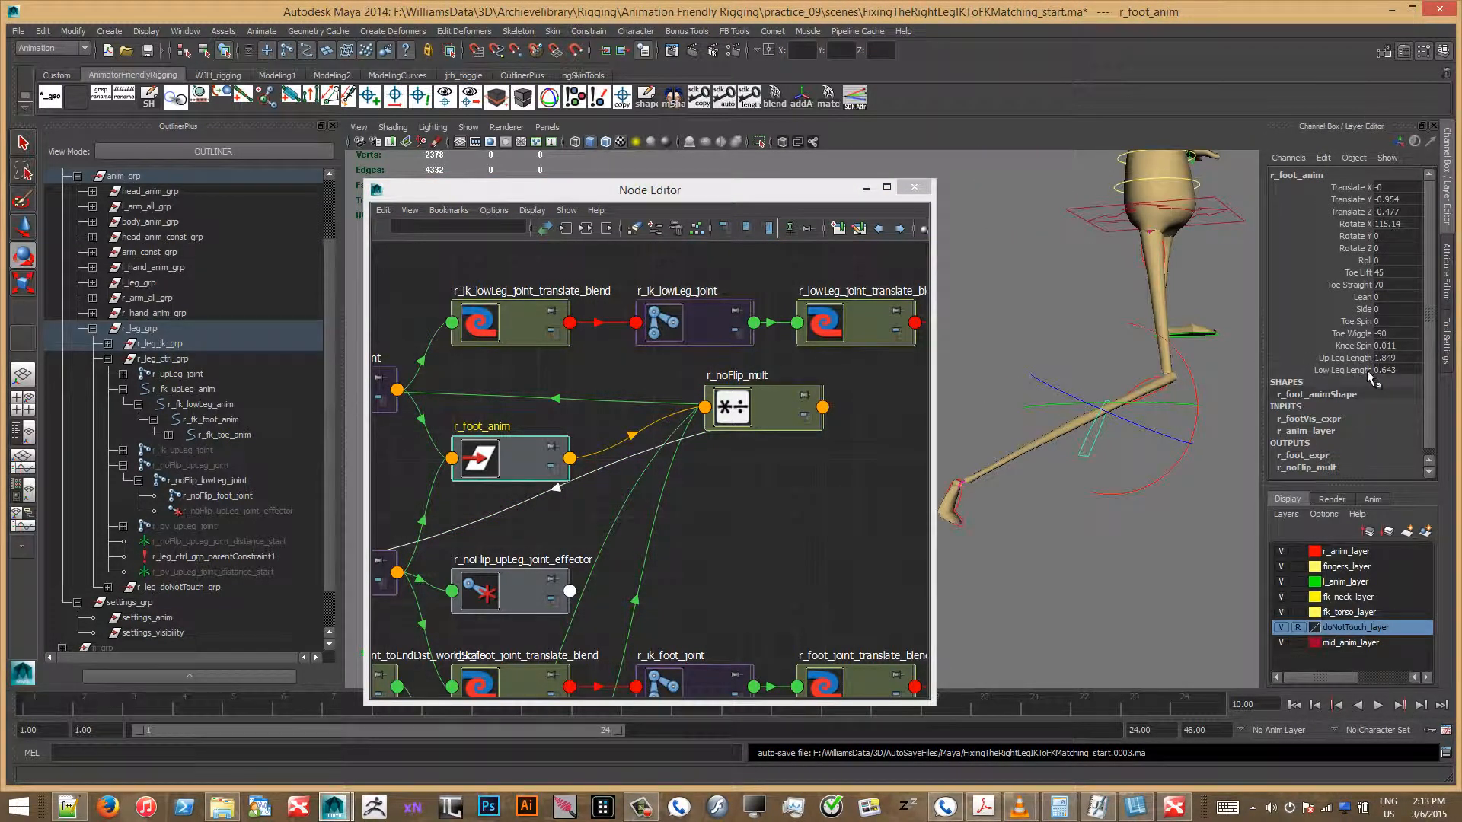
pyautogui.click(805, 427)
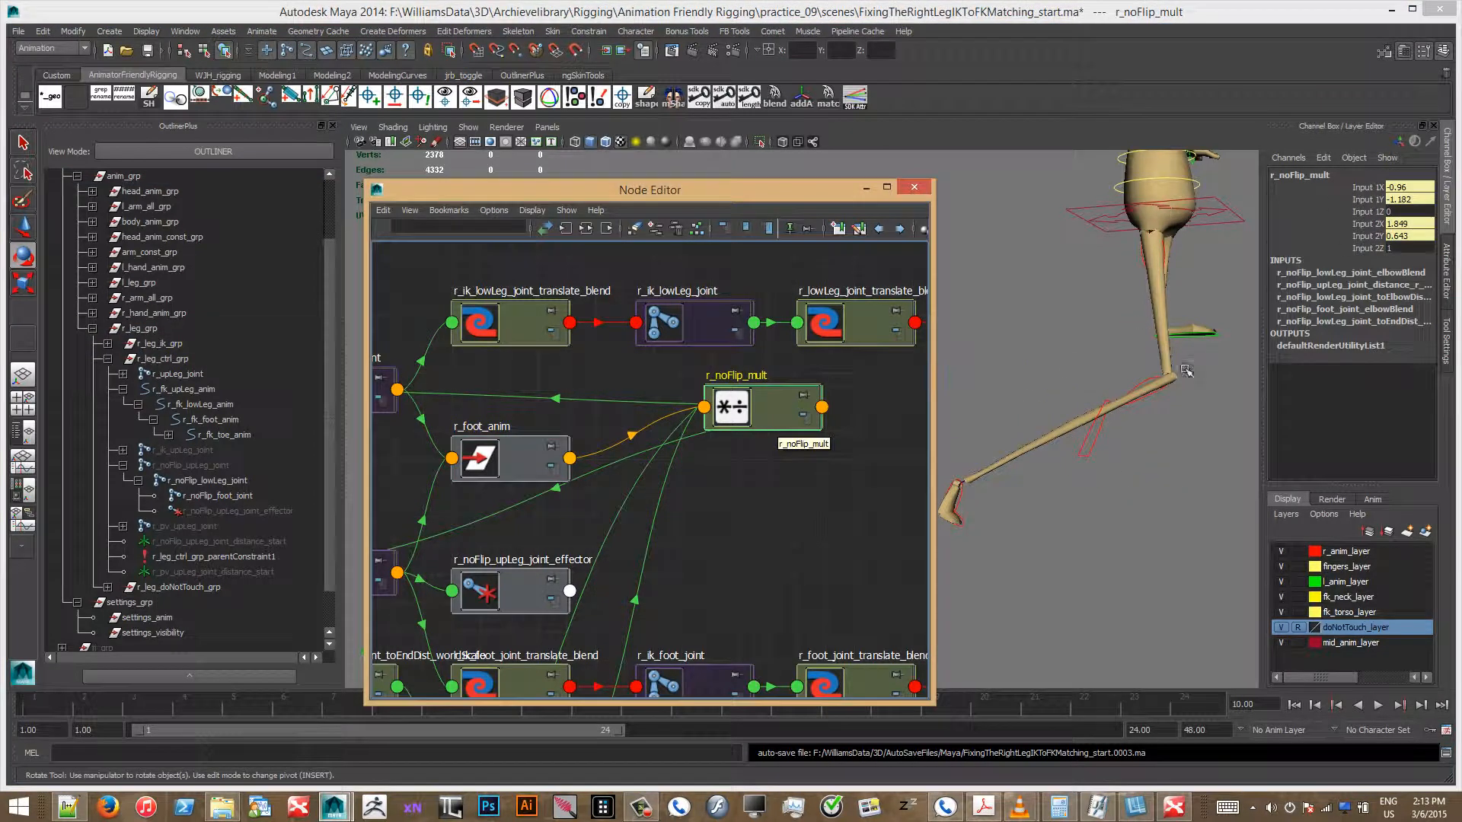
pyautogui.click(1445, 279)
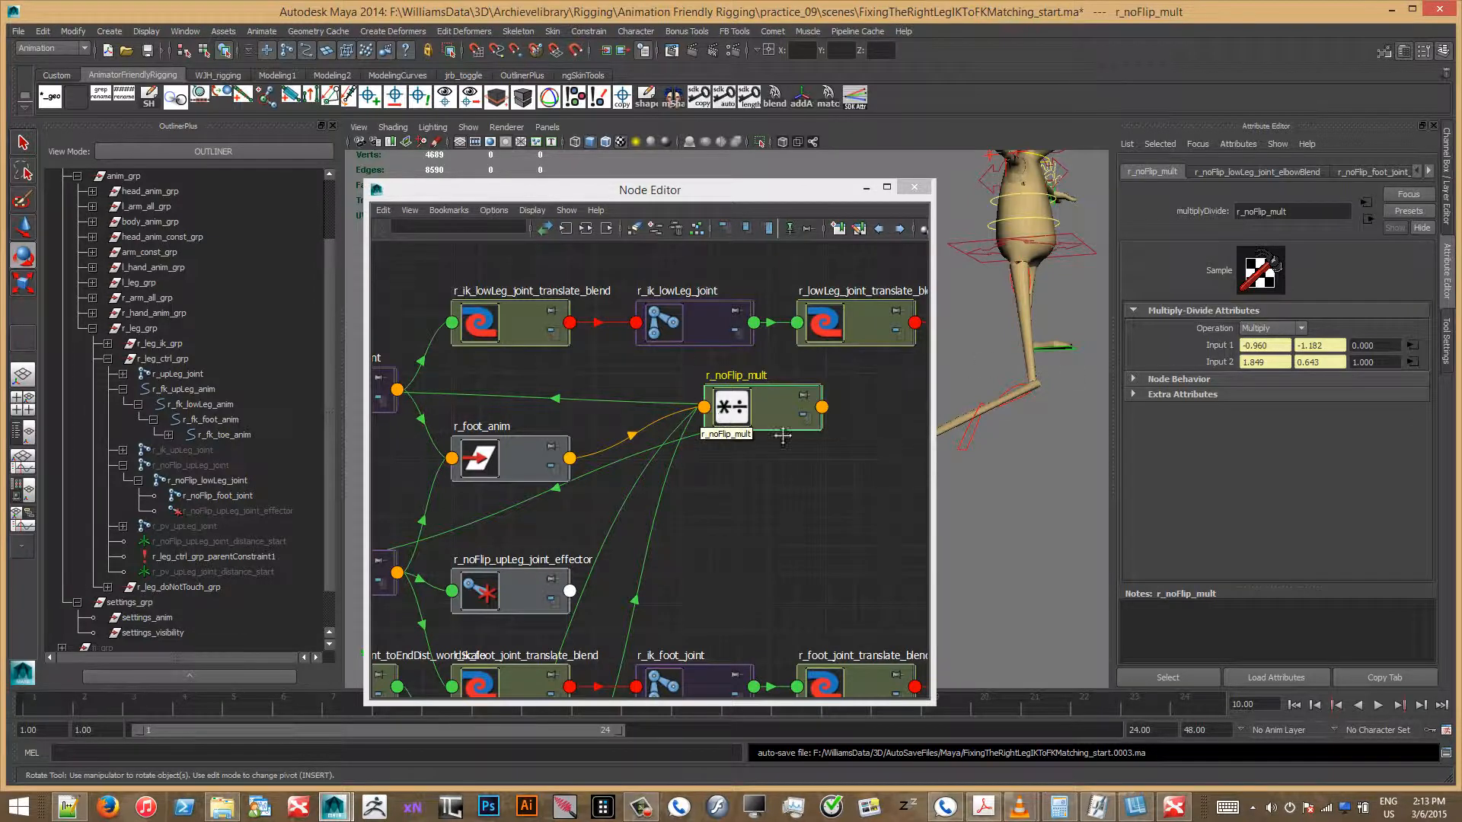
pyautogui.click(675, 466)
pyautogui.keyDown('alt'); pyautogui.moveTo(675, 466); pyautogui.dragTo(862, 458, button='middle'); pyautogui.keyUp('alt')
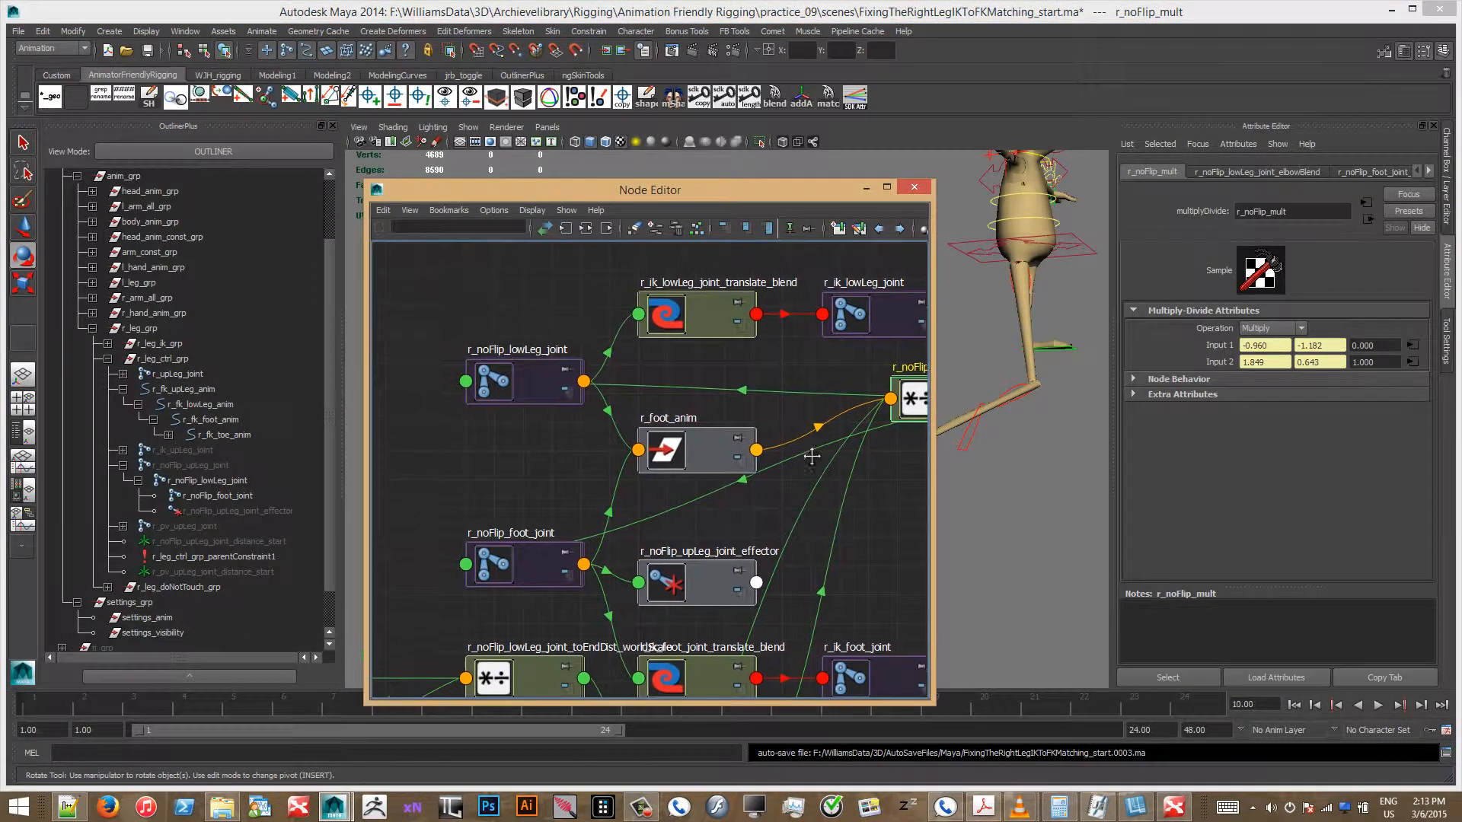
# Step: Compare the Translate X of r_noFlip_lowLeg_joint and r_noFlip_foot_joint with that of r_fk_lowLeg_anim and r_fk_foot_anim
pyautogui.click(533, 381)
pyautogui.click(536, 576)
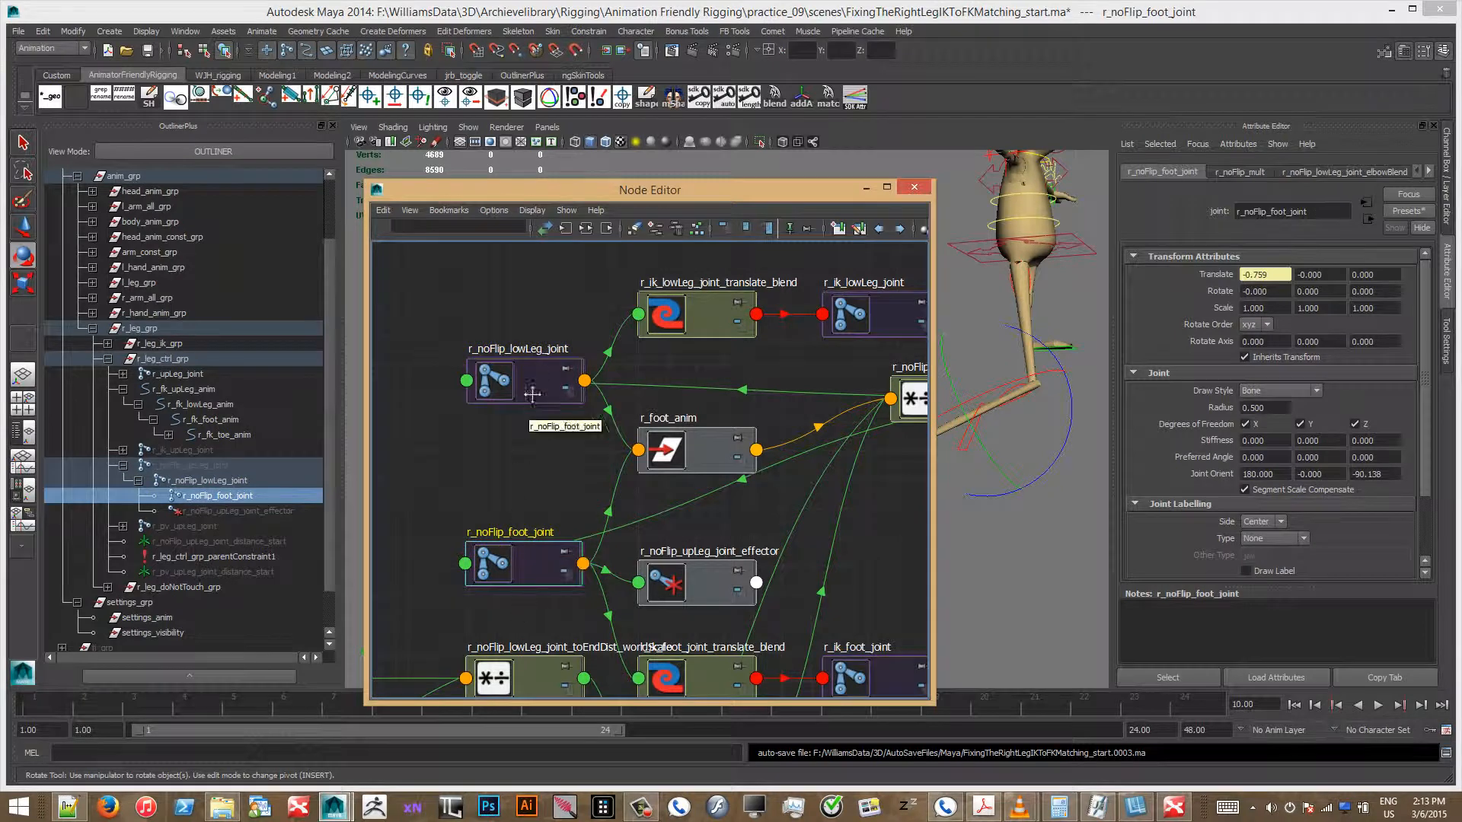
pyautogui.click(1443, 200)
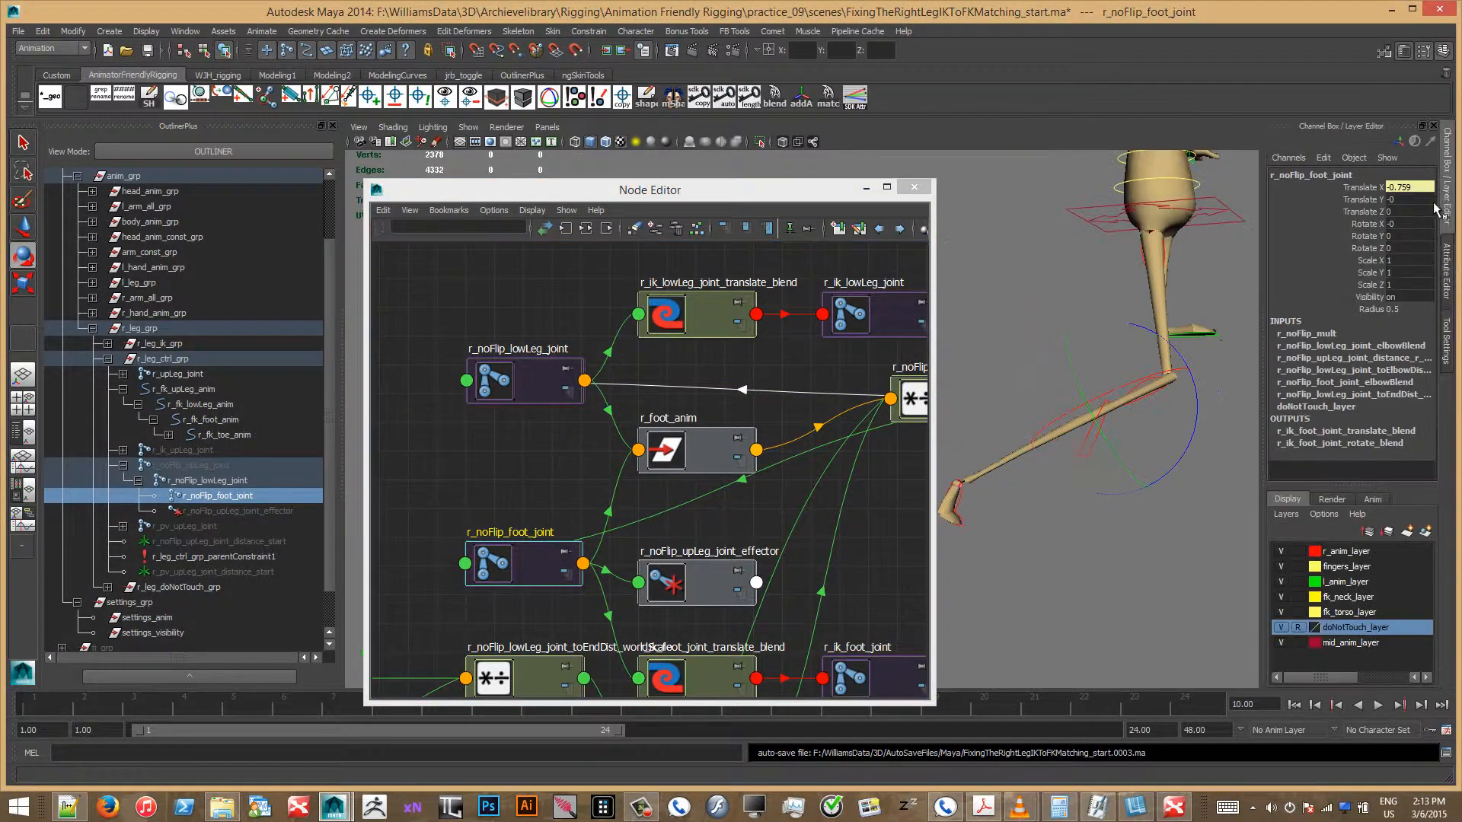
pyautogui.click(252, 482)
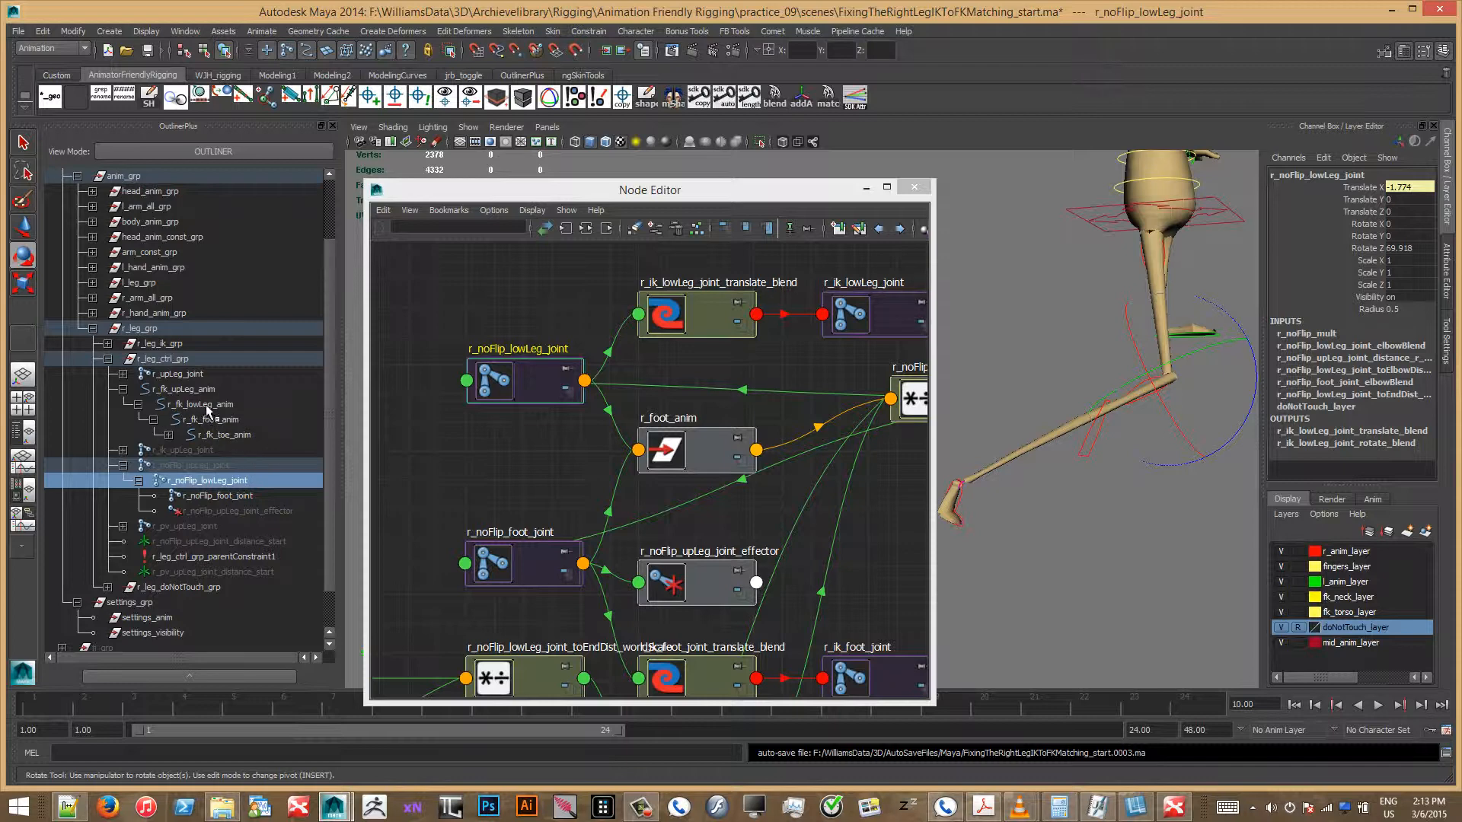
pyautogui.click(205, 404)
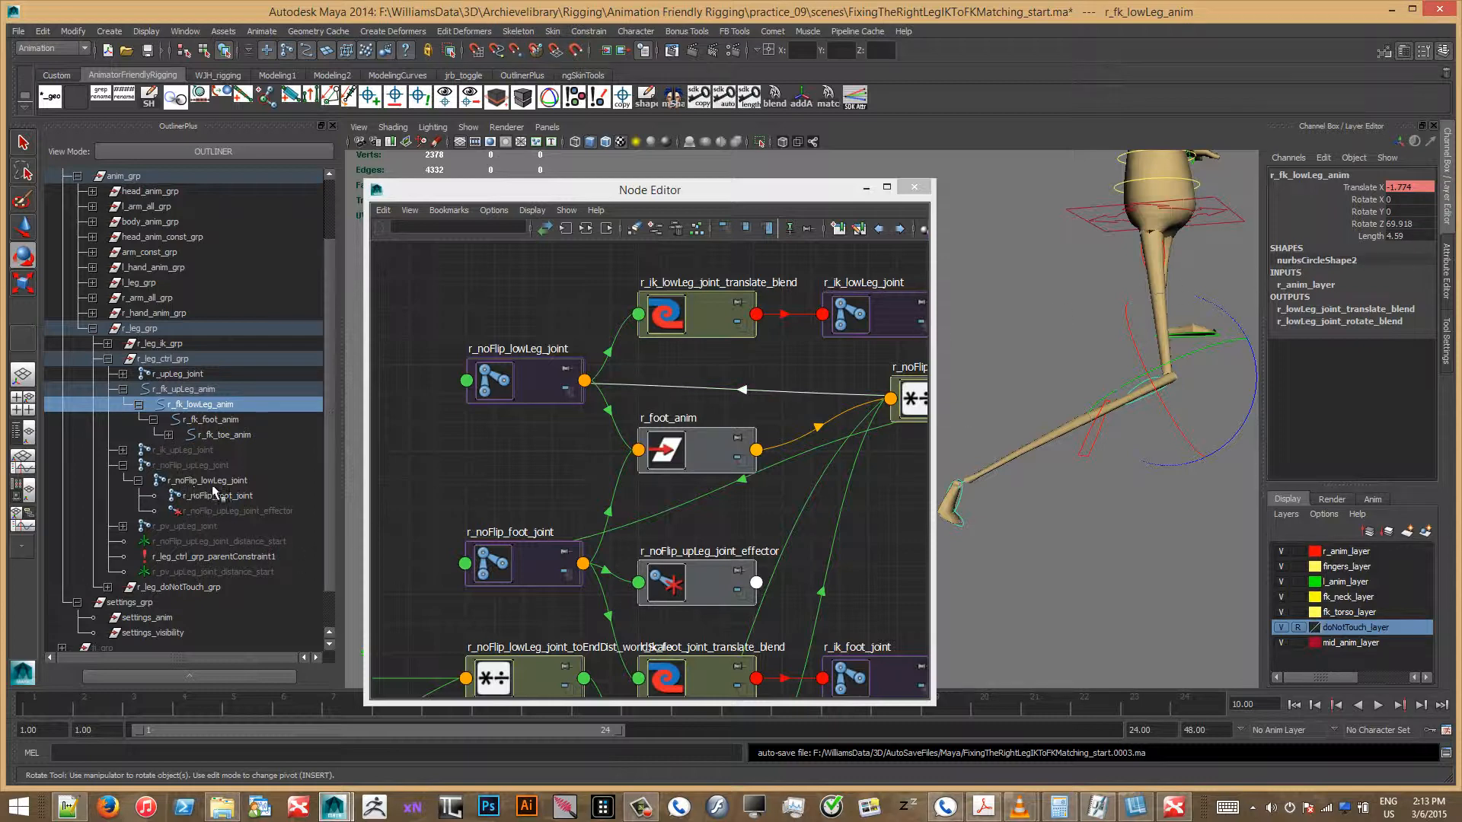
pyautogui.click(238, 481)
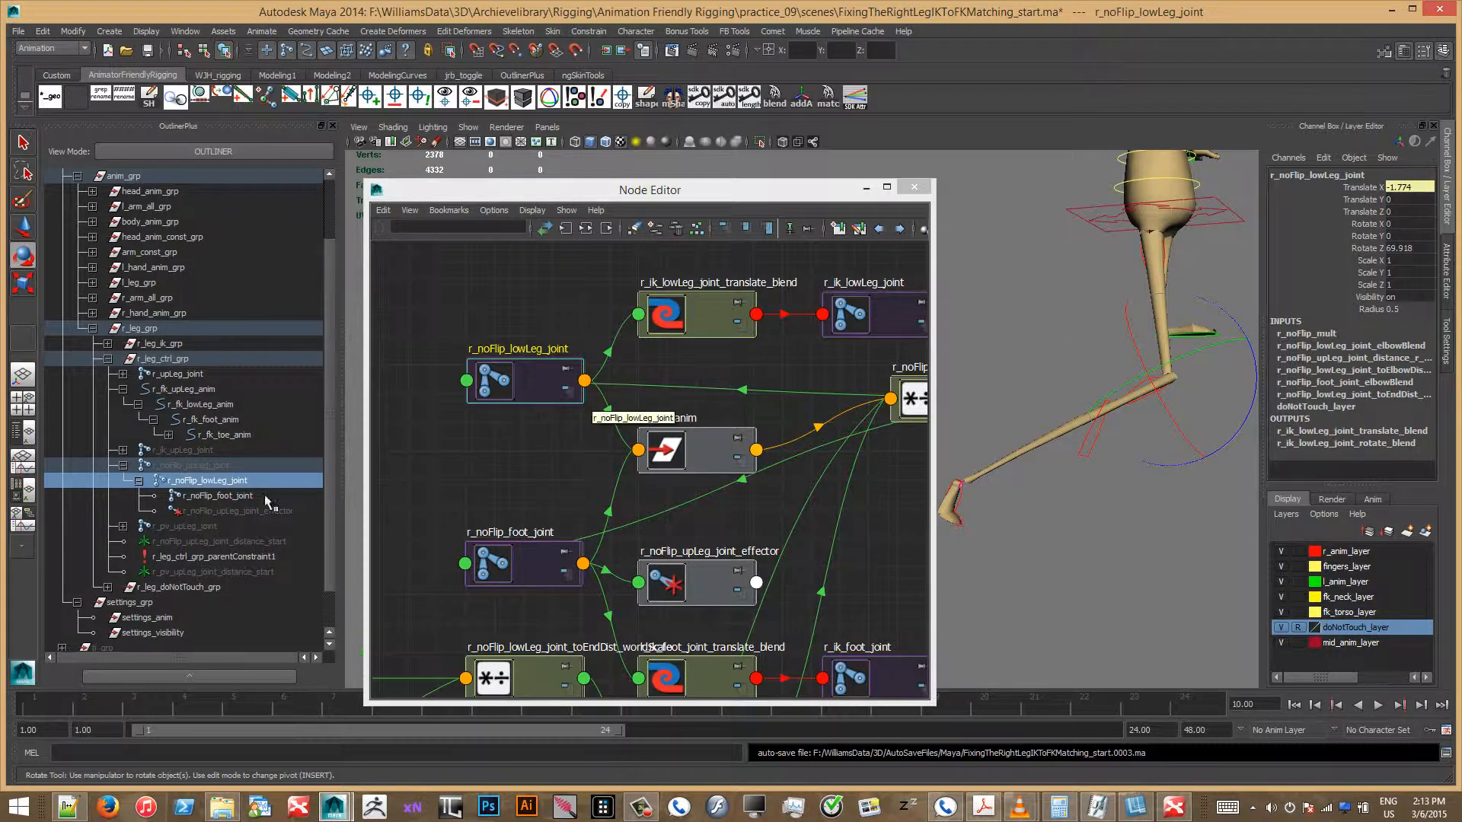
pyautogui.click(229, 423)
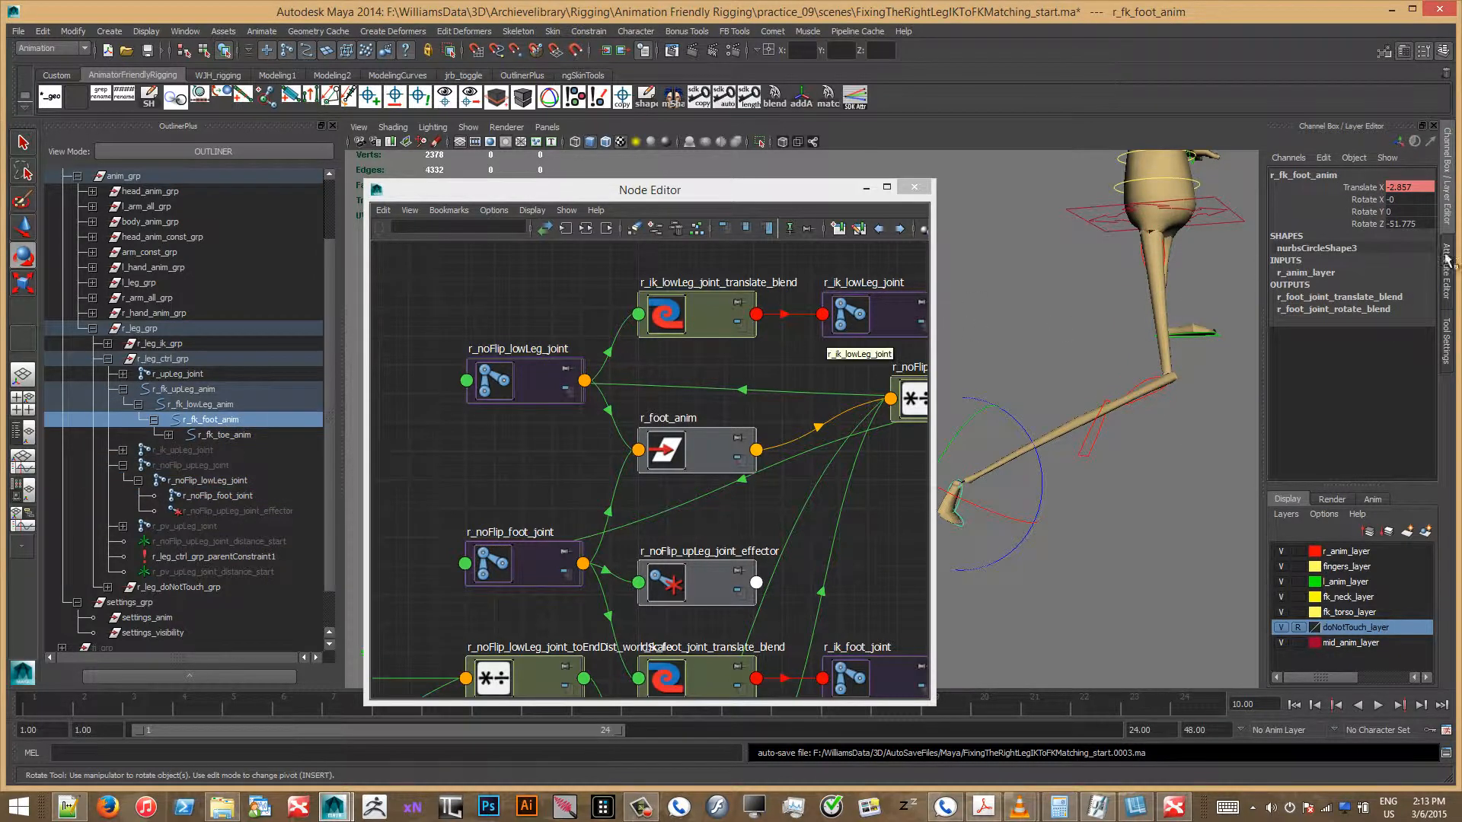
pyautogui.click(233, 495)
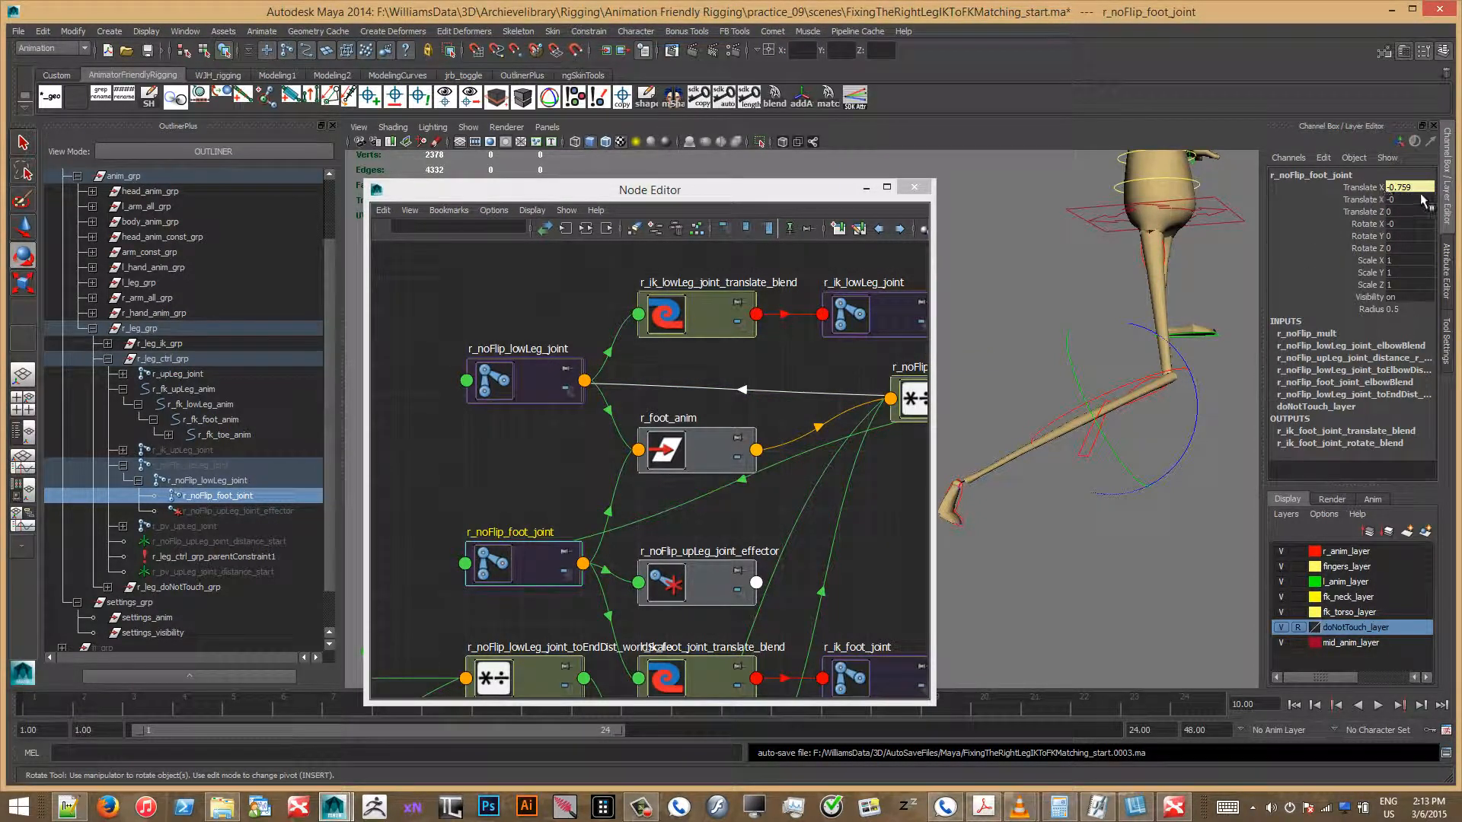
# Step: Minimize the Node Editor and match r_foot_anim to the FK leg by running the js_matchObj command
pyautogui.click(866, 188)
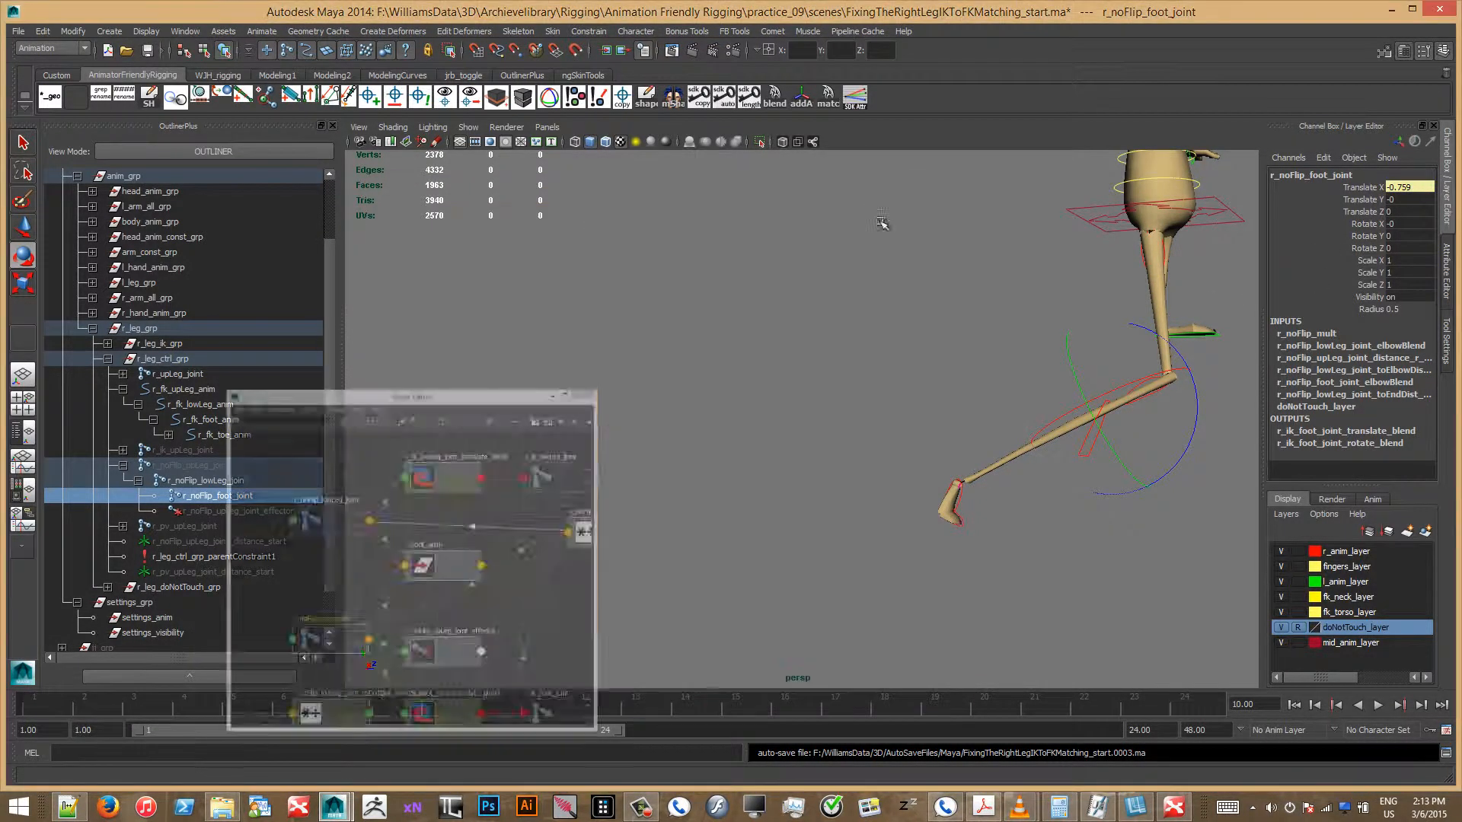
pyautogui.click(704, 550)
pyautogui.click(141, 618)
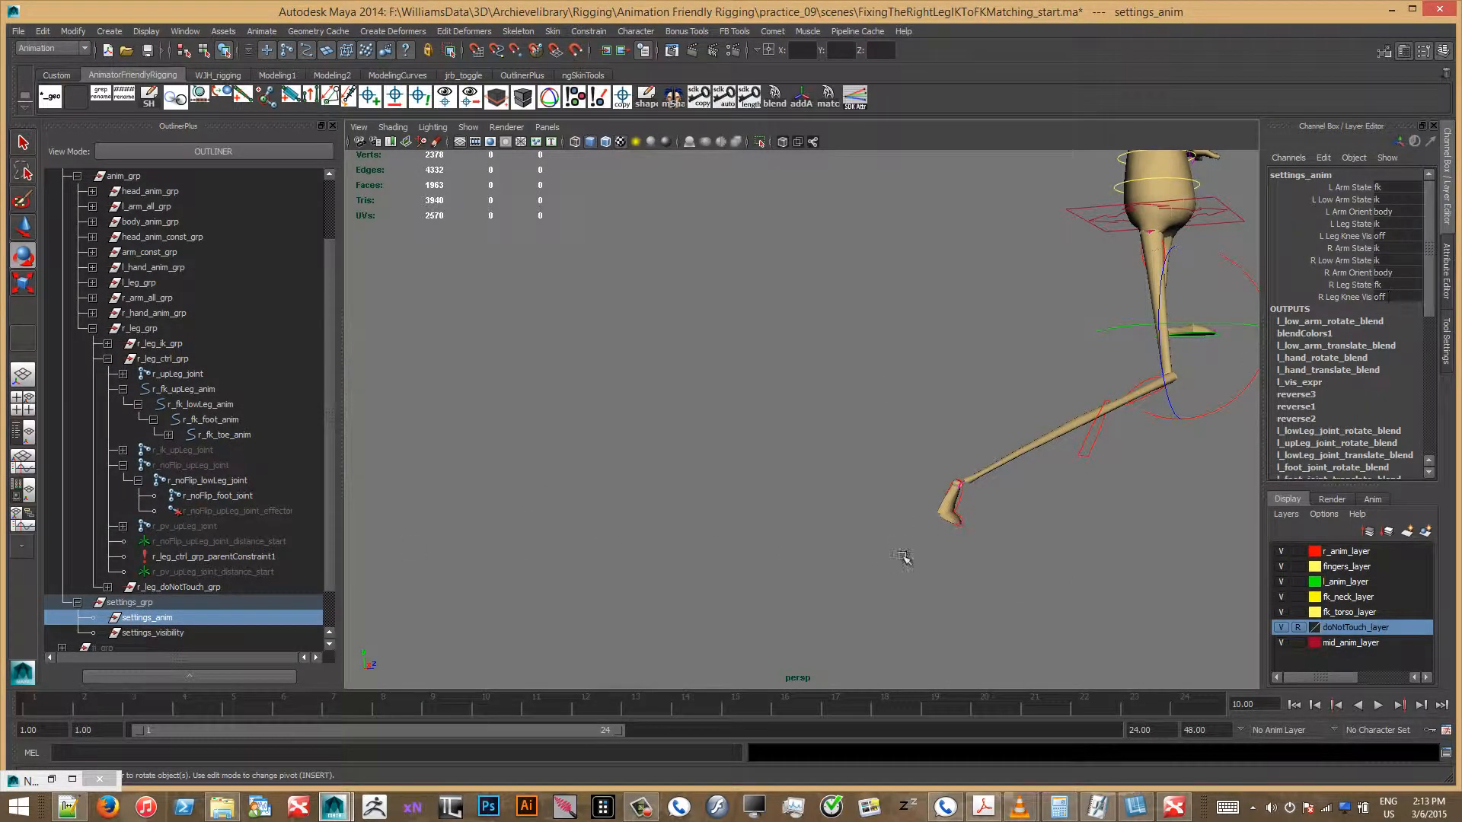
pyautogui.click(1085, 452)
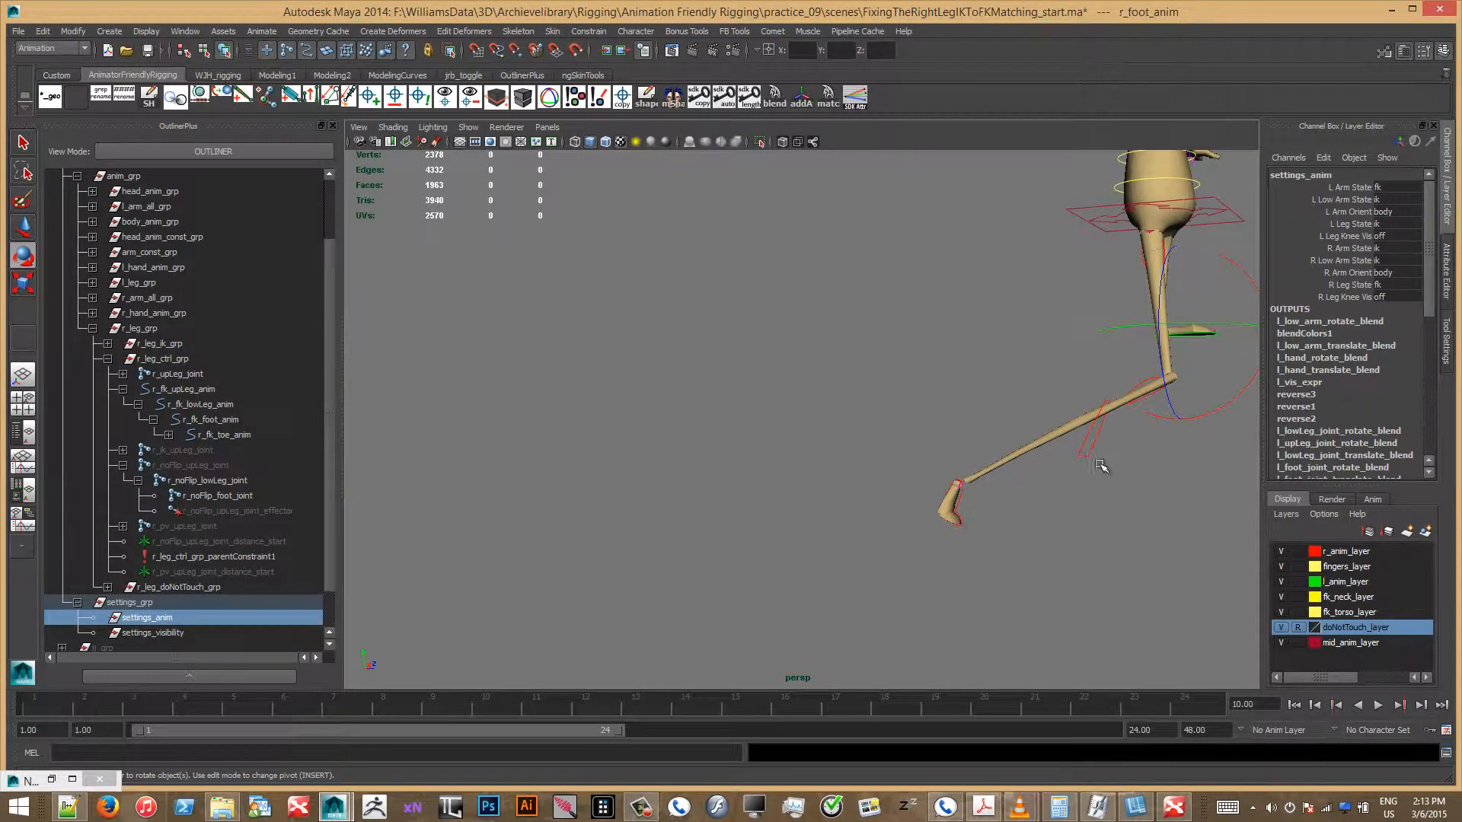
pyautogui.click(571, 754)
pyautogui.write('js_matchObj')
pyautogui.press('Return')
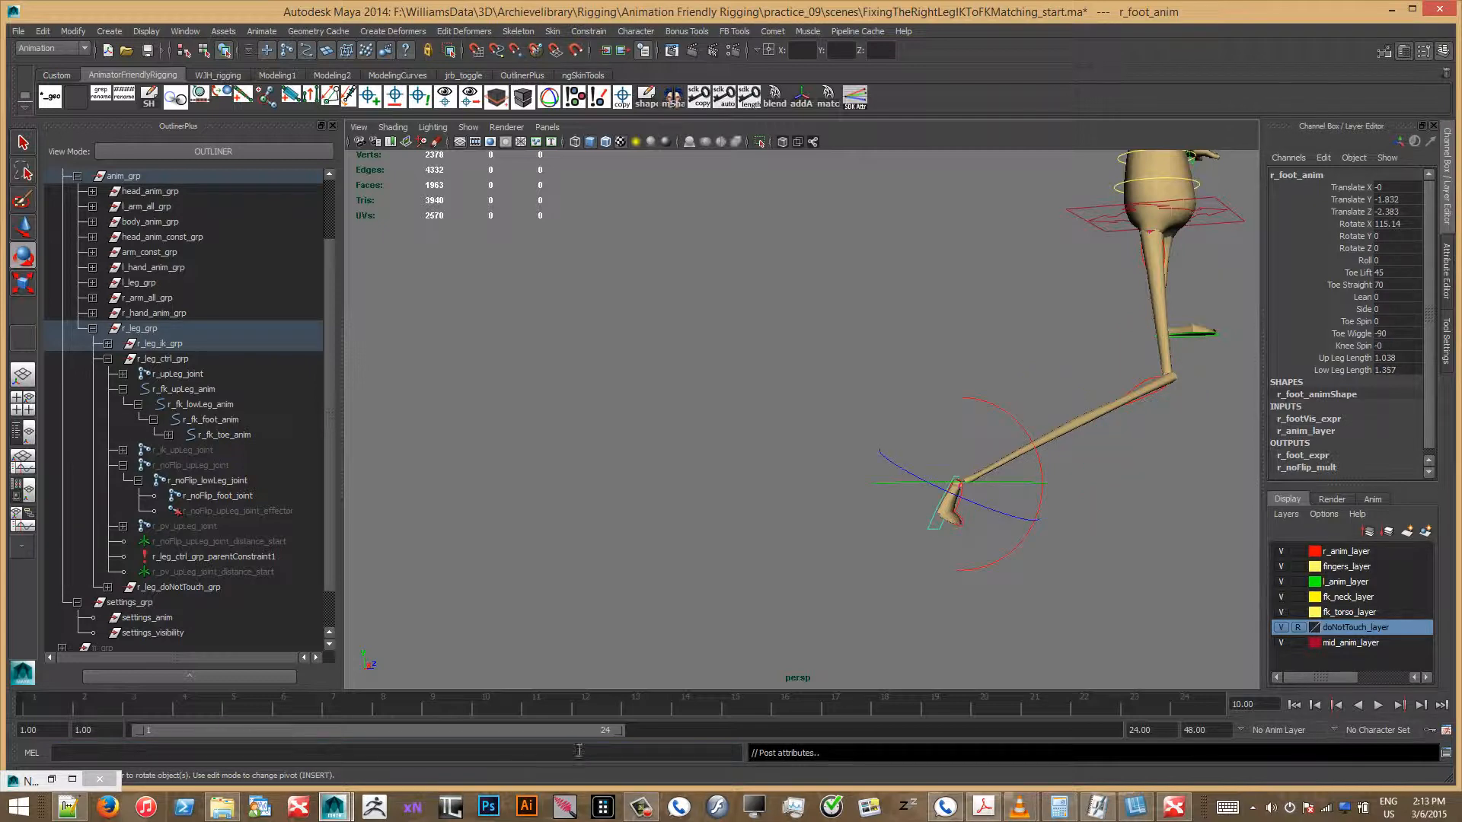
# Step: Check r_noFlip_foot_joint's Translate X against r_fk_foot_anim's after the match
pyautogui.click(218, 419)
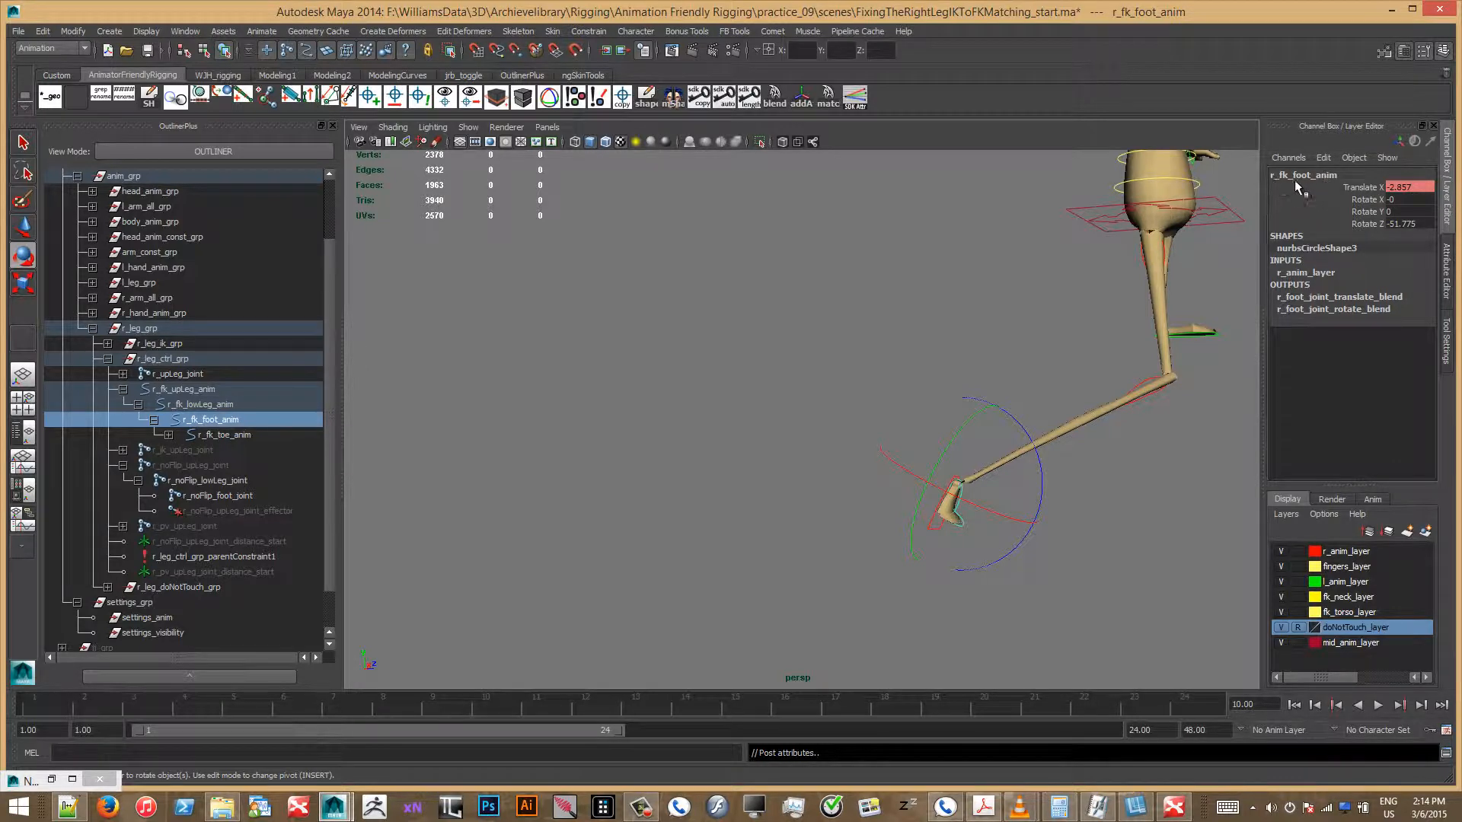
pyautogui.click(221, 496)
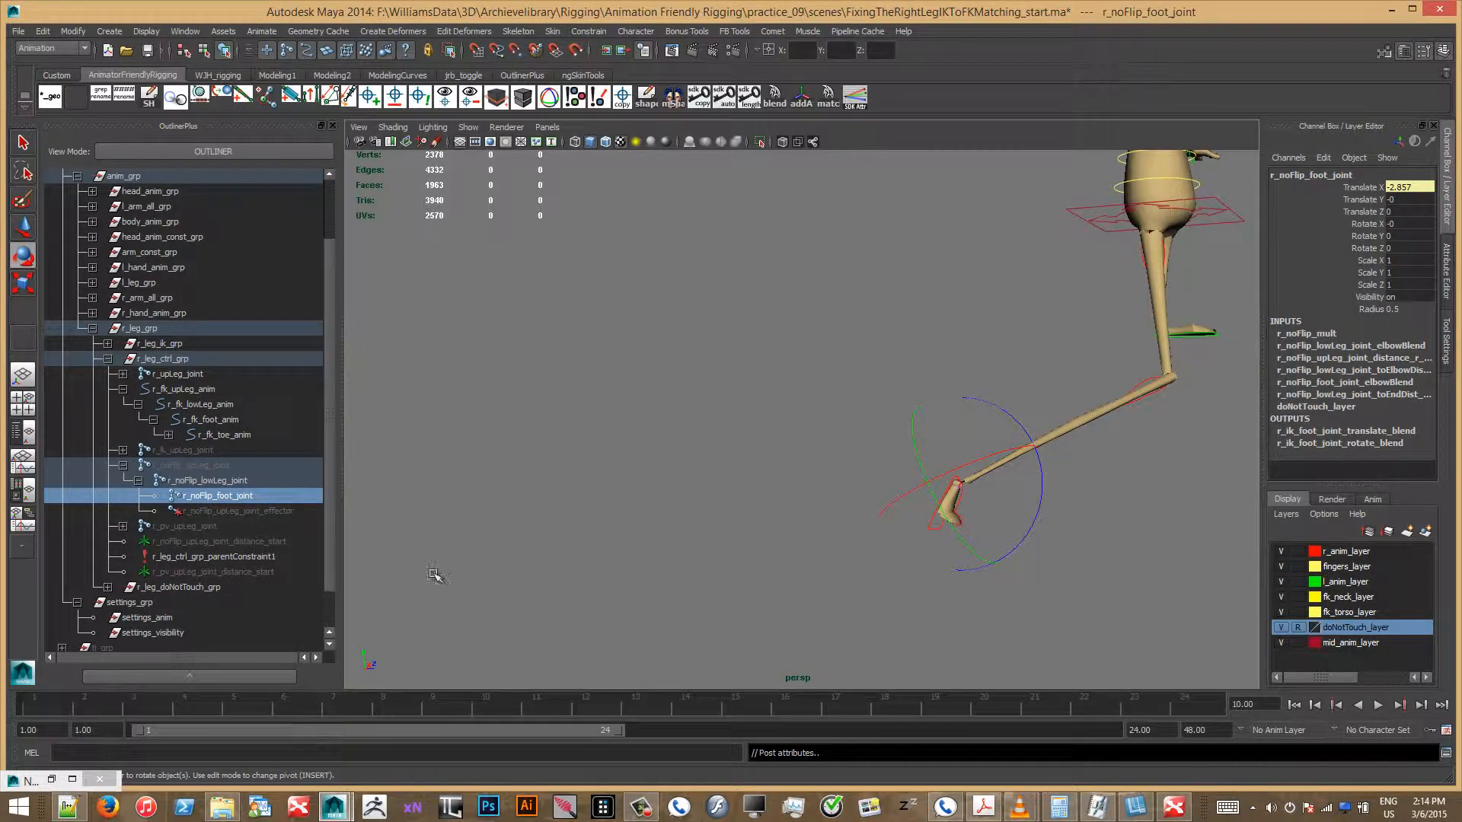
# Step: Restore the Node Editor and examine the multiply inputs of r_noFlip_mult alongside the channels of r_fk_upLeg_anim
pyautogui.click(51, 780)
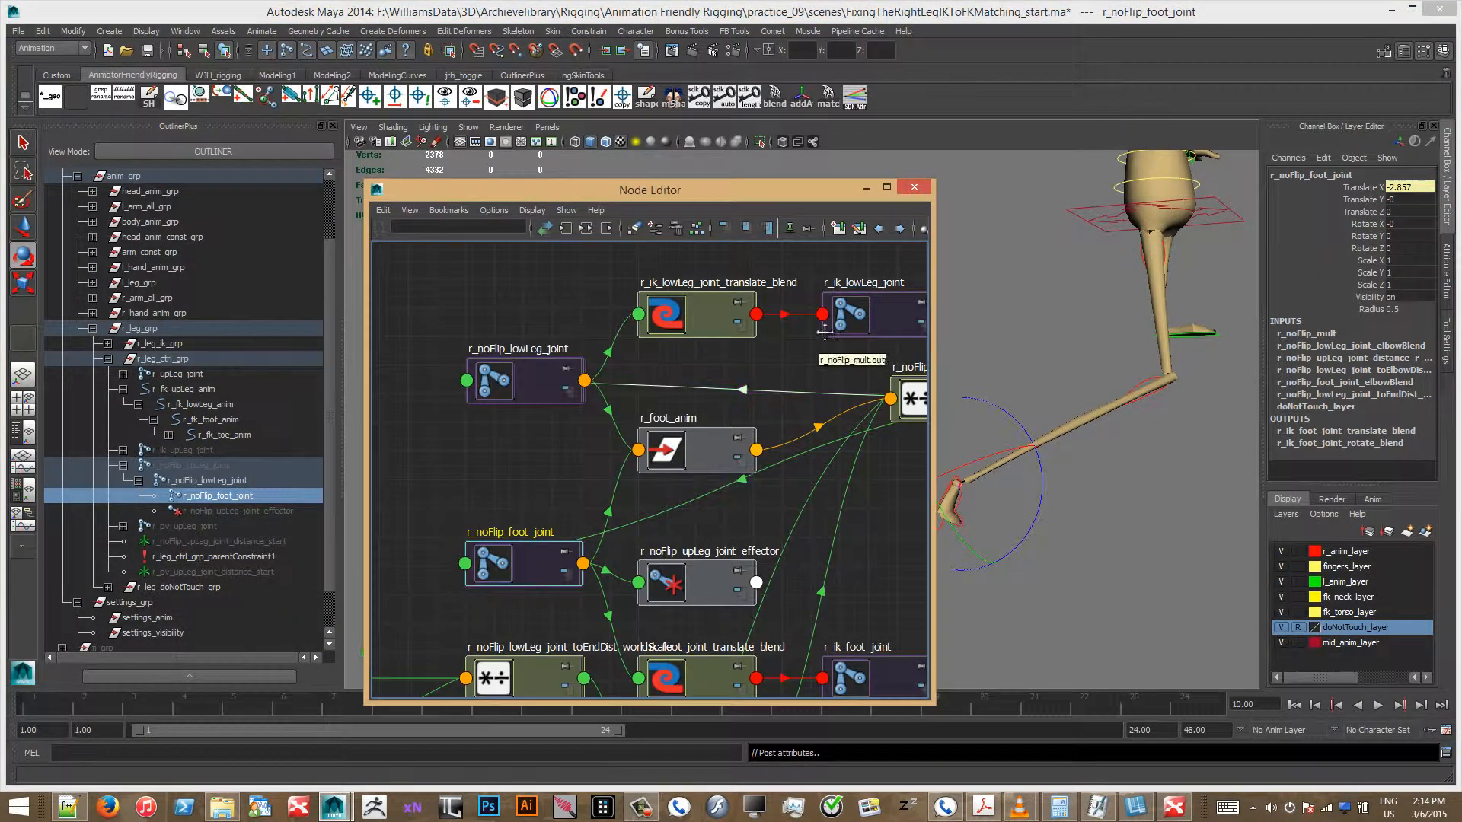
pyautogui.keyDown('alt'); pyautogui.moveTo(654, 515); pyautogui.dragTo(690, 507, button='middle'); pyautogui.keyUp('alt')
pyautogui.keyDown('alt'); pyautogui.moveTo(747, 538); pyautogui.dragTo(595, 628, button='right'); pyautogui.keyUp('alt')
pyautogui.keyDown('alt'); pyautogui.moveTo(742, 488); pyautogui.dragTo(784, 443, button='middle'); pyautogui.keyUp('alt')
pyautogui.keyDown('alt'); pyautogui.moveTo(784, 442); pyautogui.dragTo(761, 460, button='right'); pyautogui.keyUp('alt')
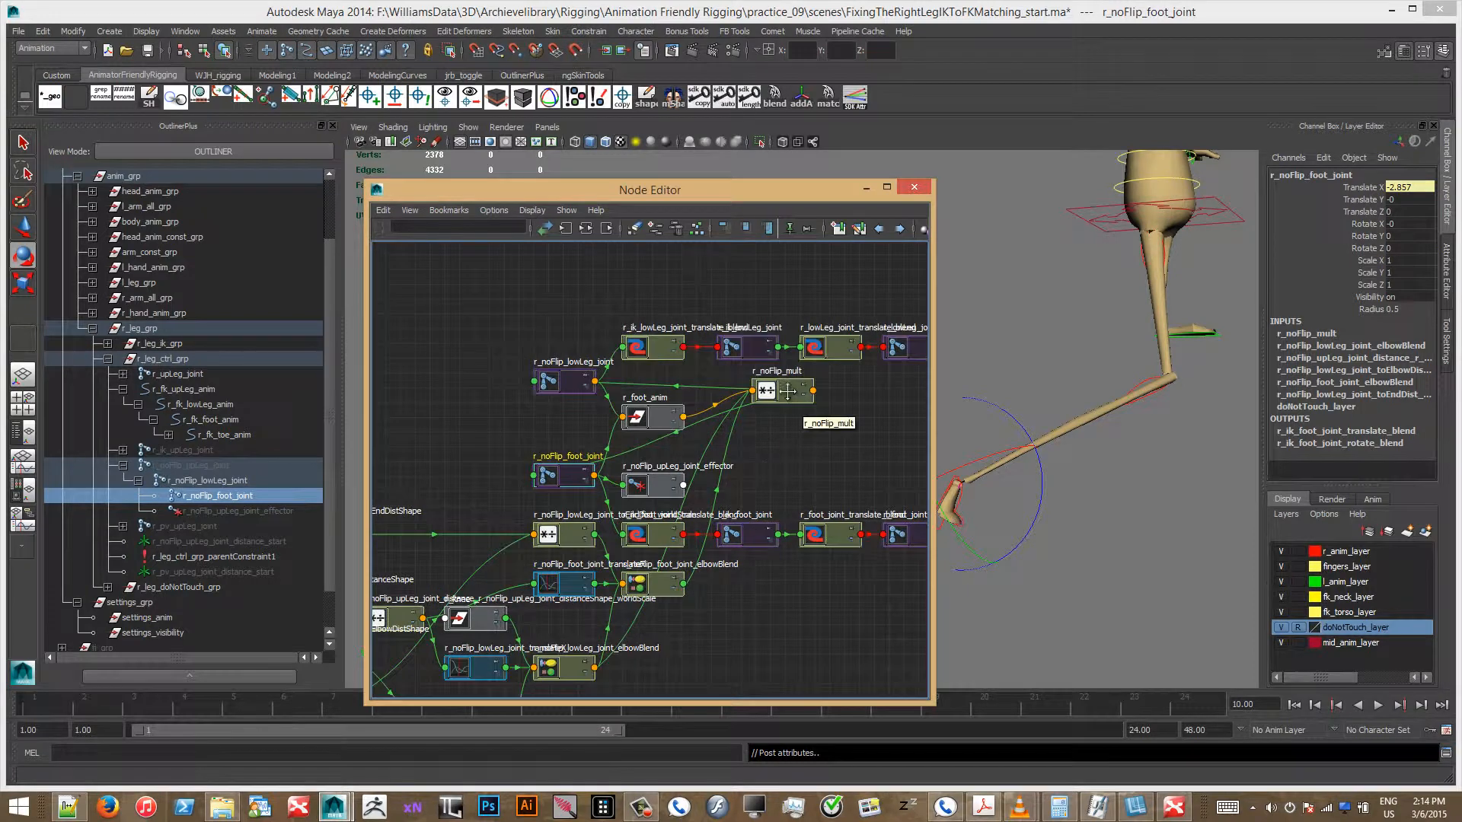
pyautogui.moveTo(789, 387); pyautogui.dragTo(810, 404)
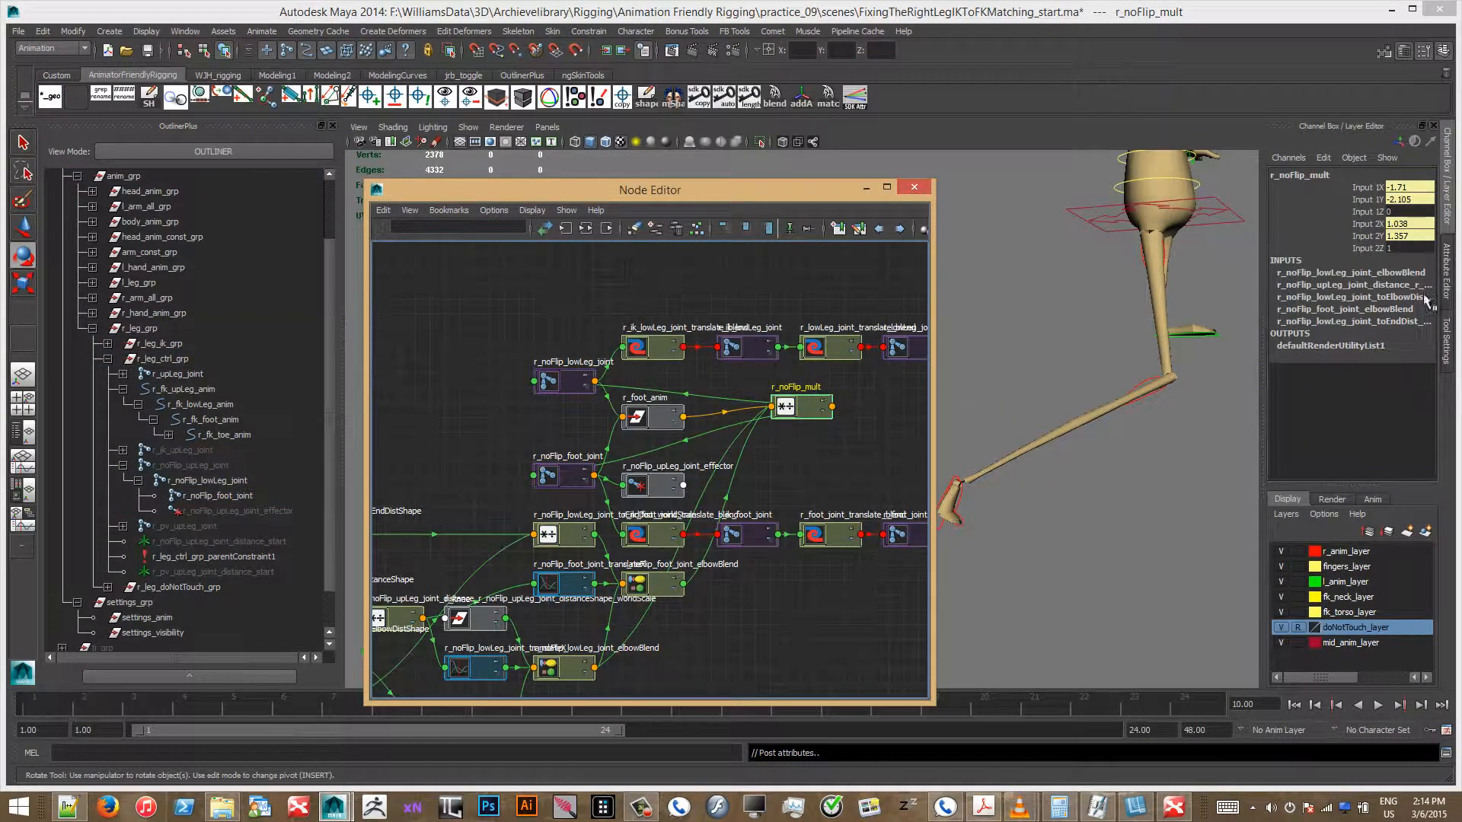
pyautogui.click(1444, 271)
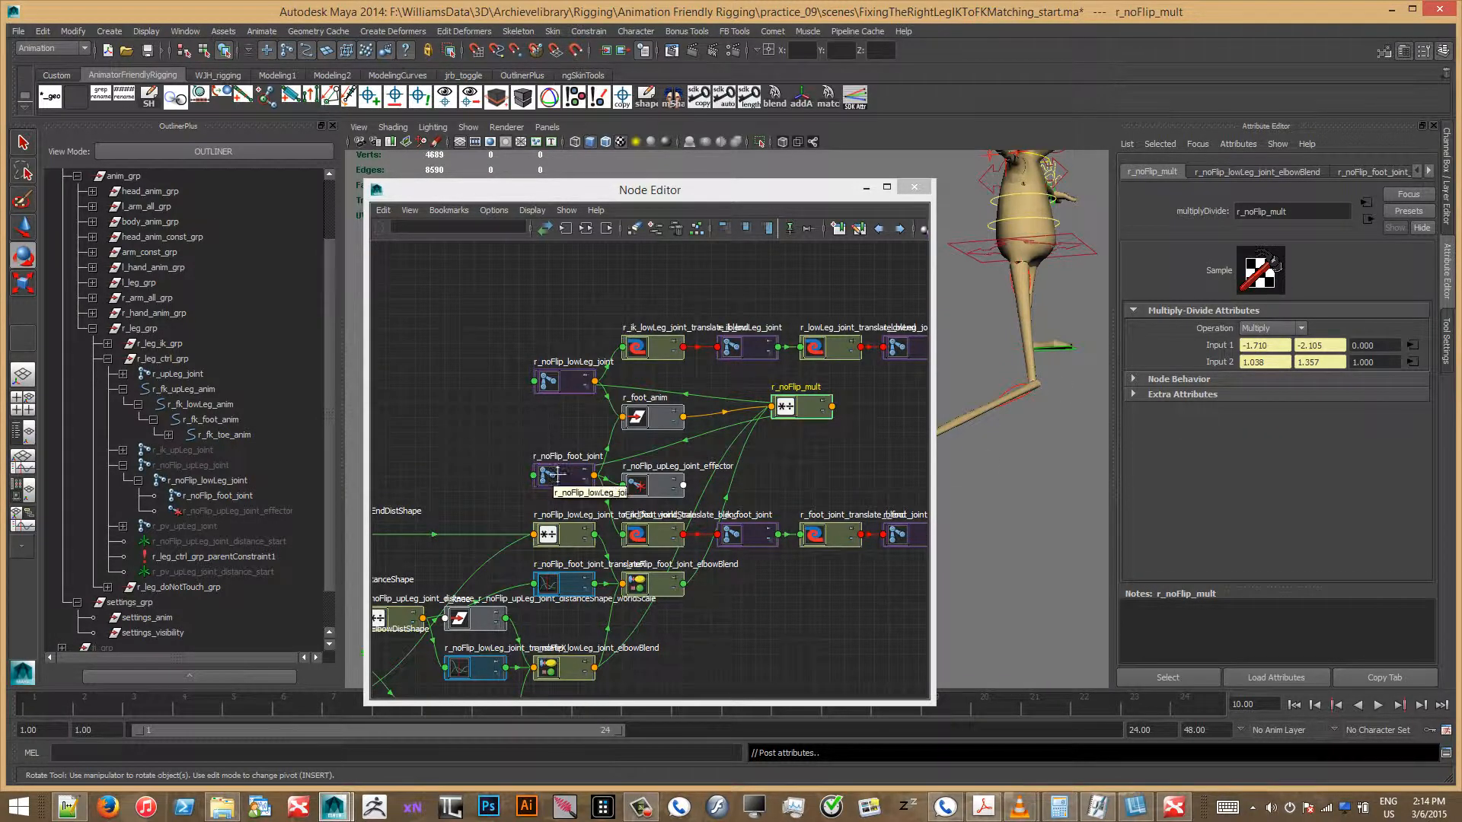
pyautogui.click(197, 390)
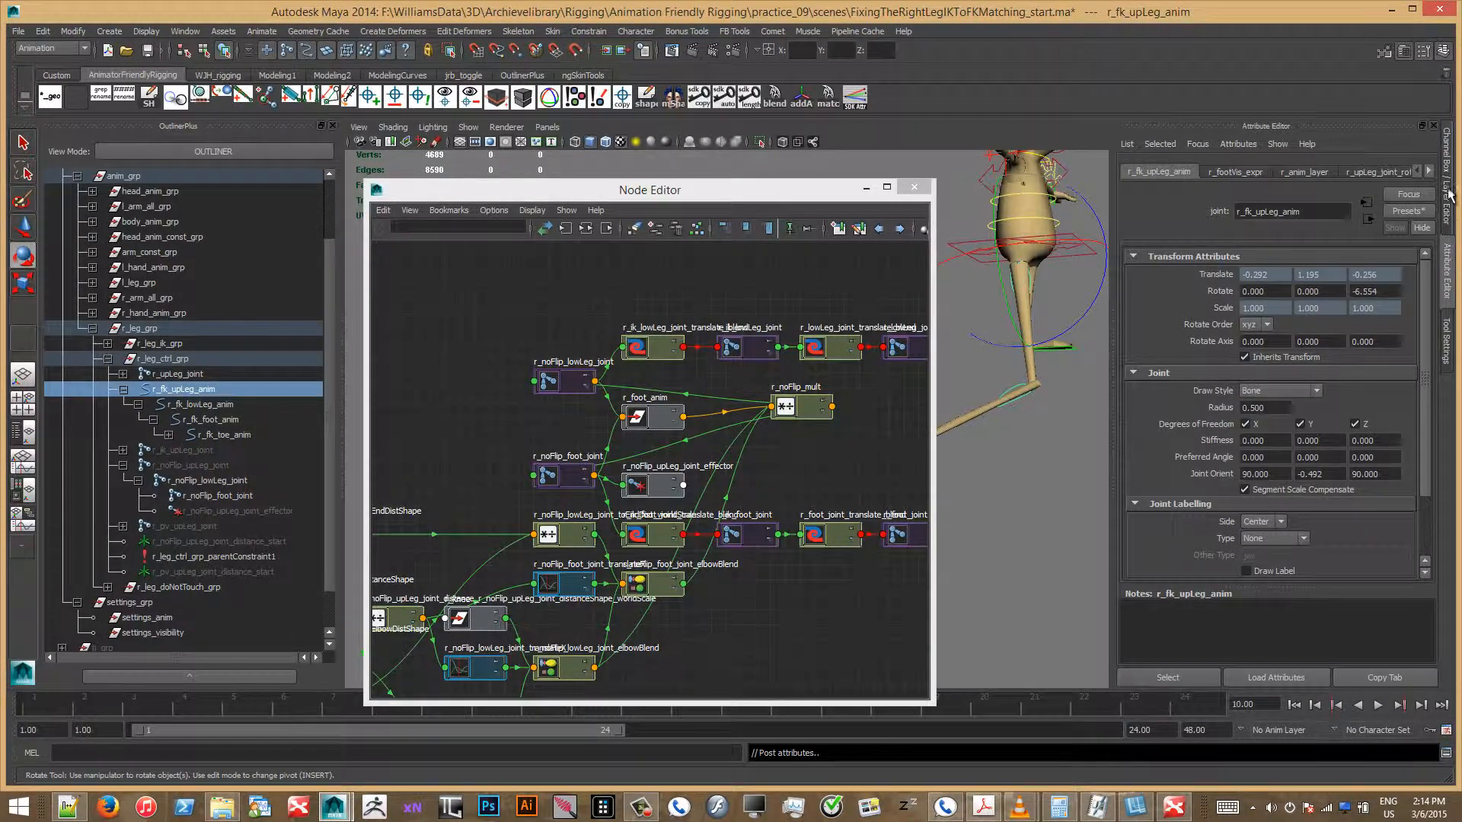
pyautogui.click(1447, 194)
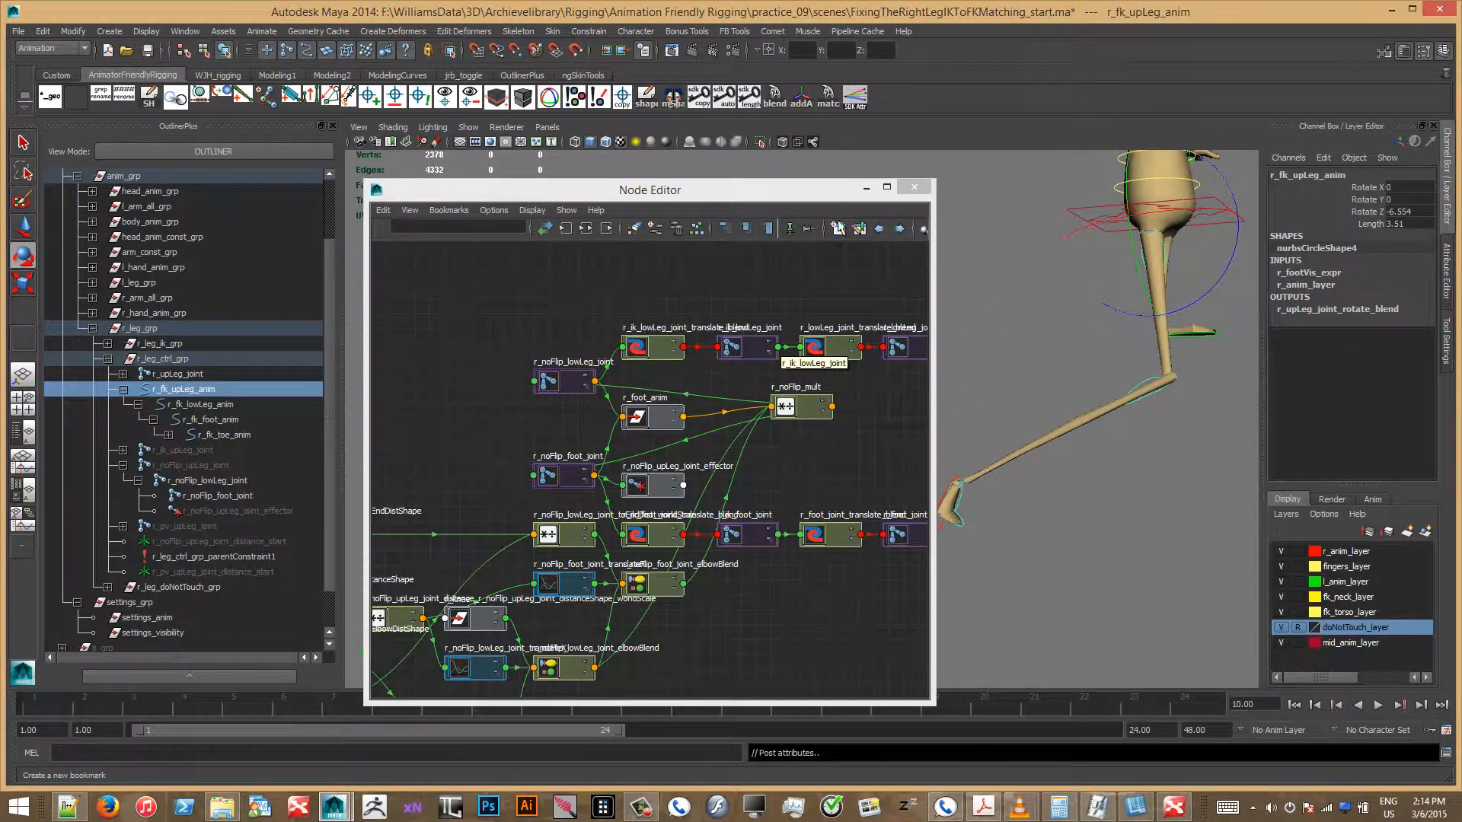
# Step: Review the upLegLength and lowLegLength iteration settings of r_foot_anim in the Setup Match Object Options, with the Node Editor minimized
pyautogui.click(865, 187)
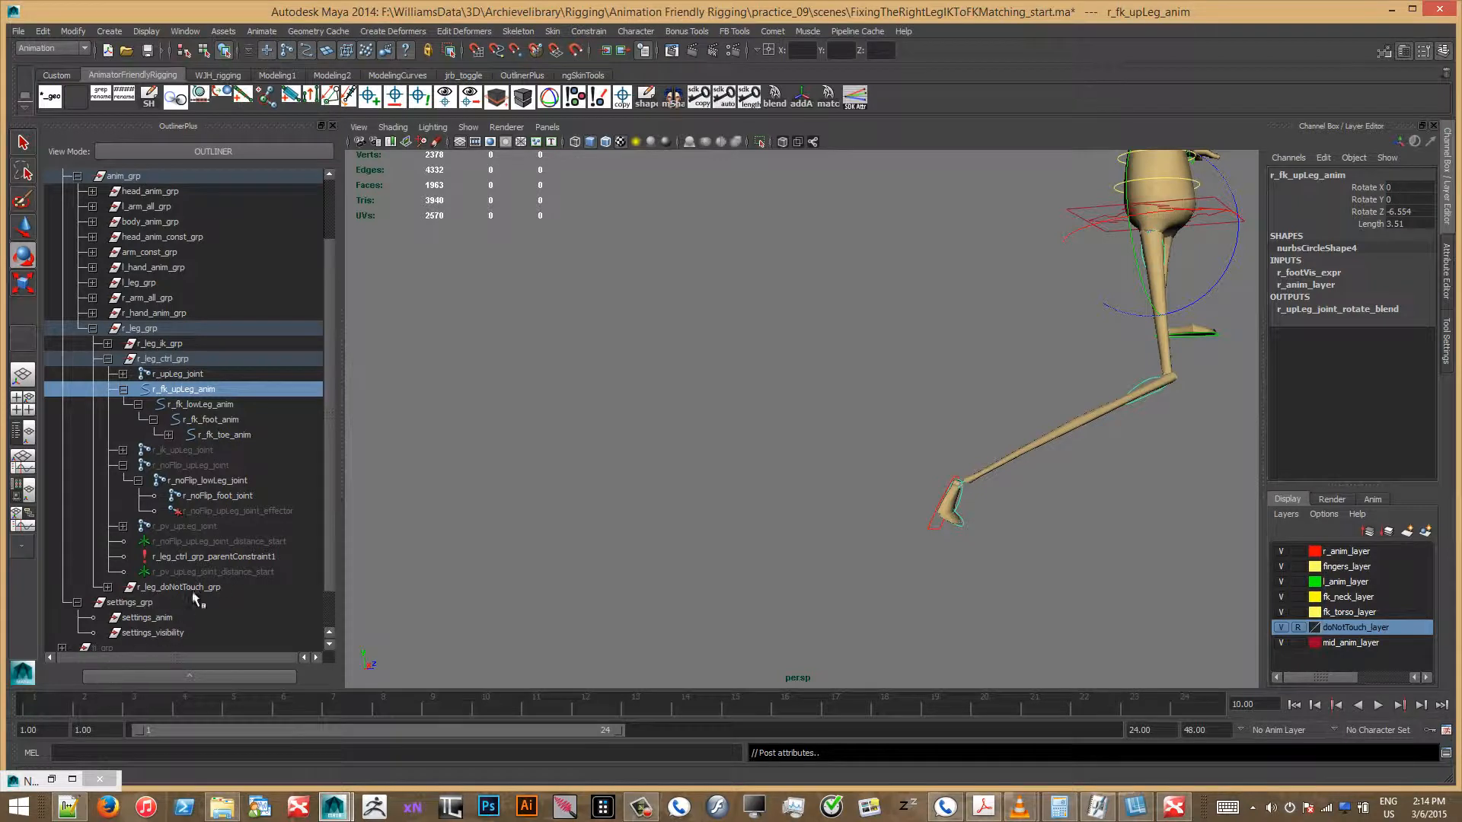
pyautogui.click(936, 528)
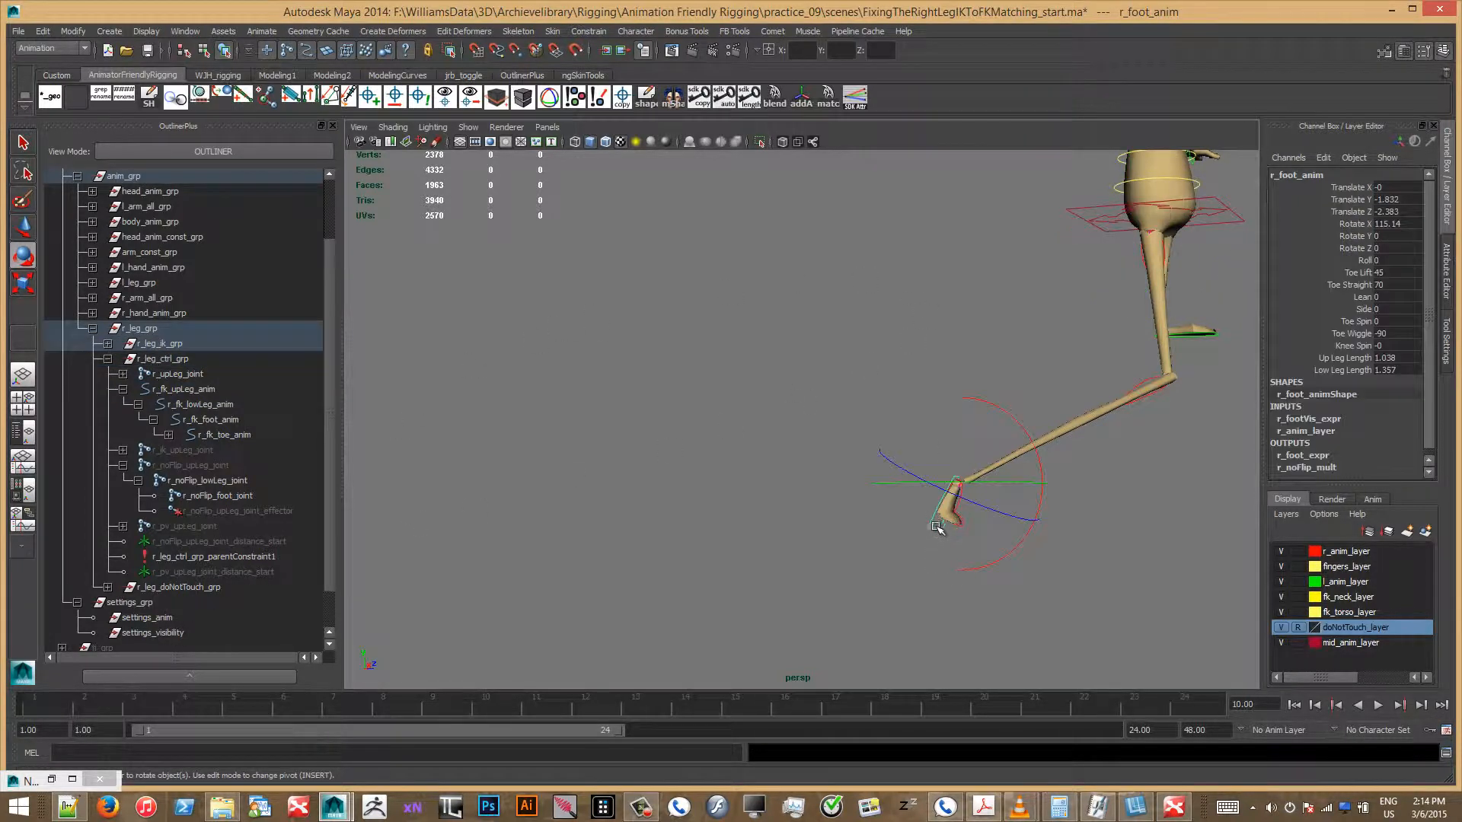
pyautogui.click(828, 95)
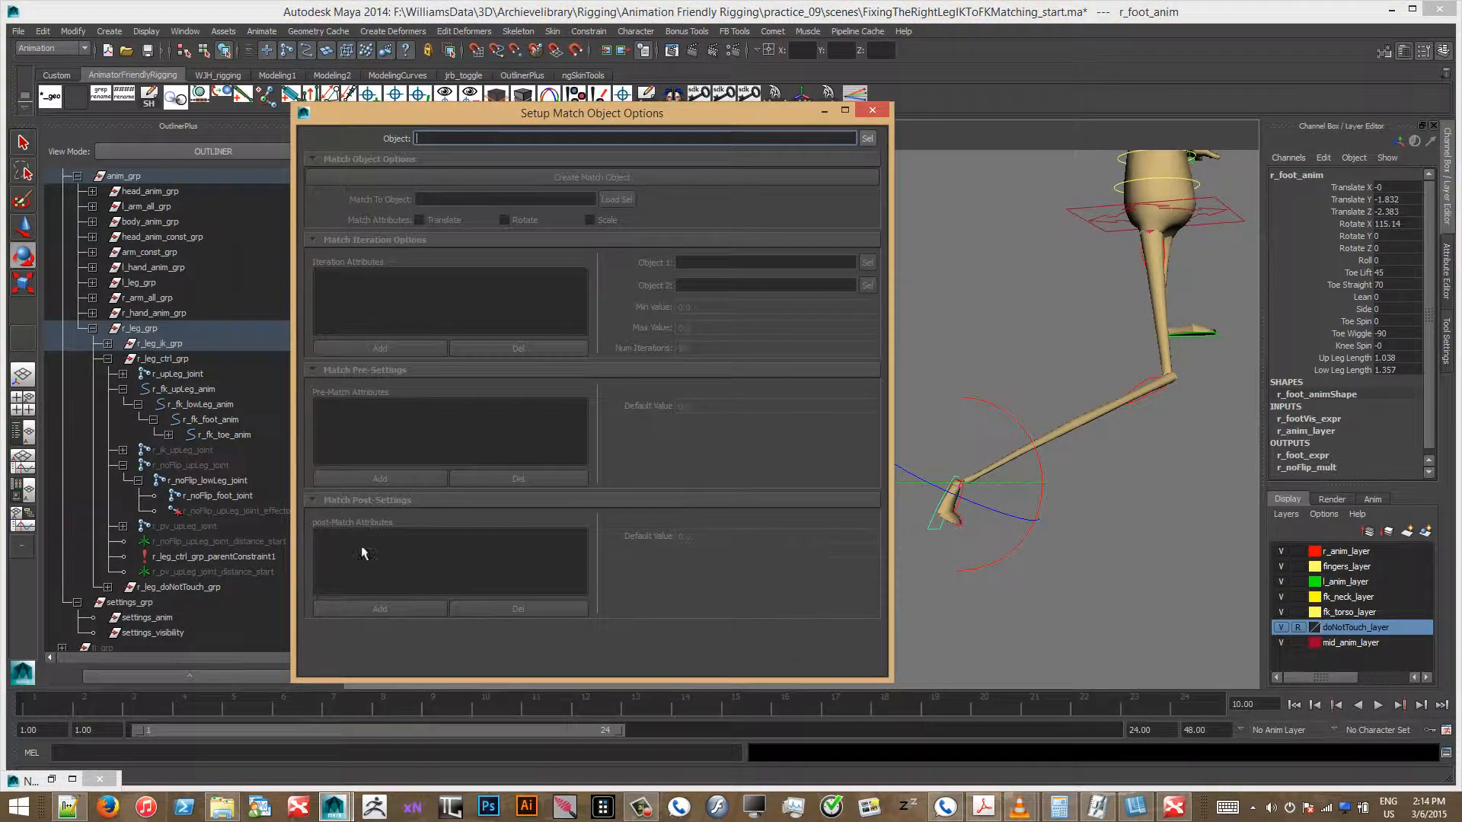
pyautogui.click(868, 139)
pyautogui.click(343, 295)
pyautogui.click(346, 303)
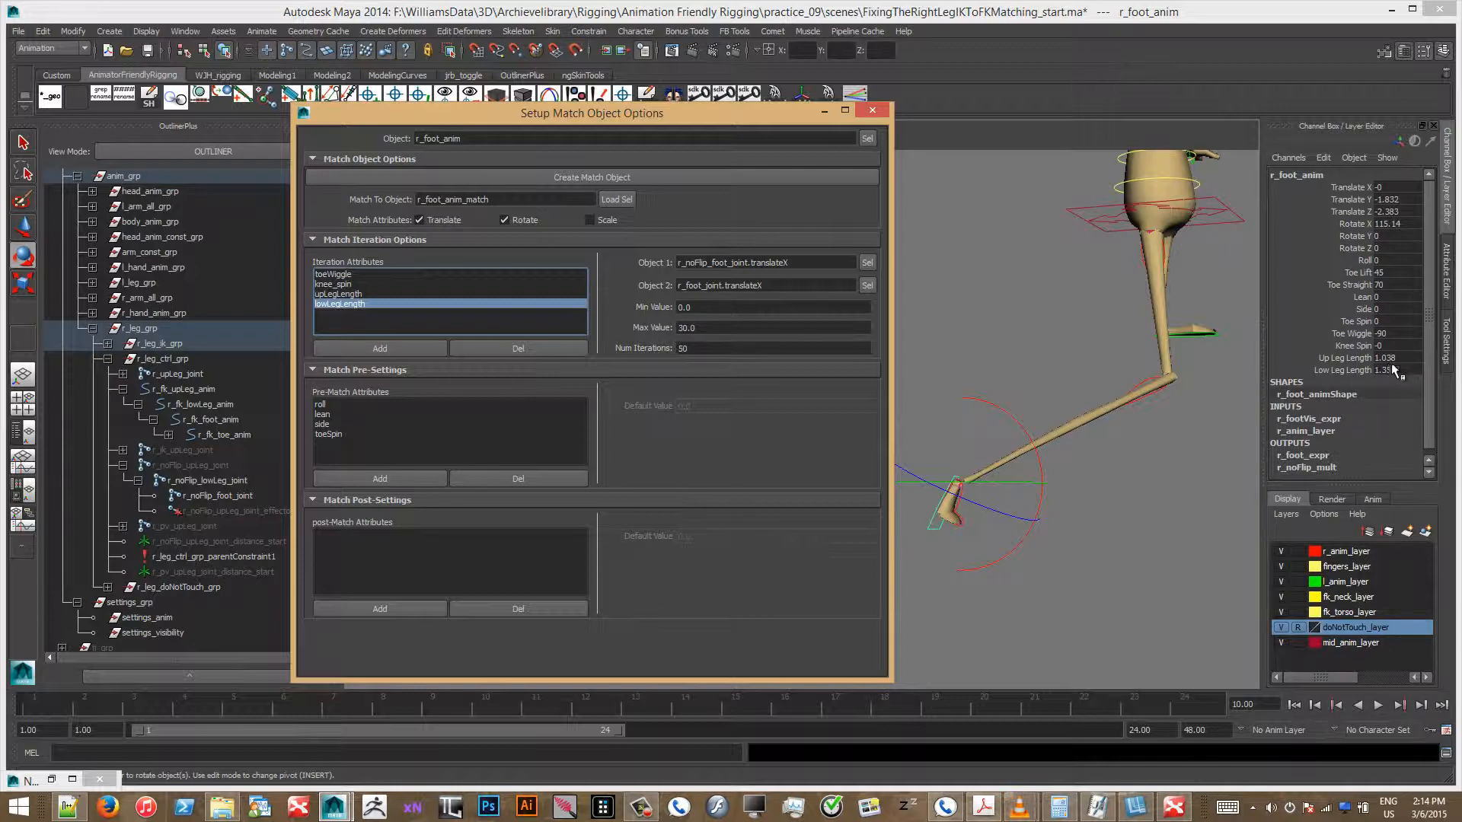
pyautogui.click(872, 111)
# Step: Reframe the perspective view on the whole character to inspect the matched right leg
pyautogui.keyDown('alt'); pyautogui.moveTo(935, 344); pyautogui.dragTo(759, 440, button='middle'); pyautogui.keyUp('alt')
pyautogui.keyDown('alt'); pyautogui.moveTo(759, 441); pyautogui.dragTo(839, 463, button='right'); pyautogui.keyUp('alt')
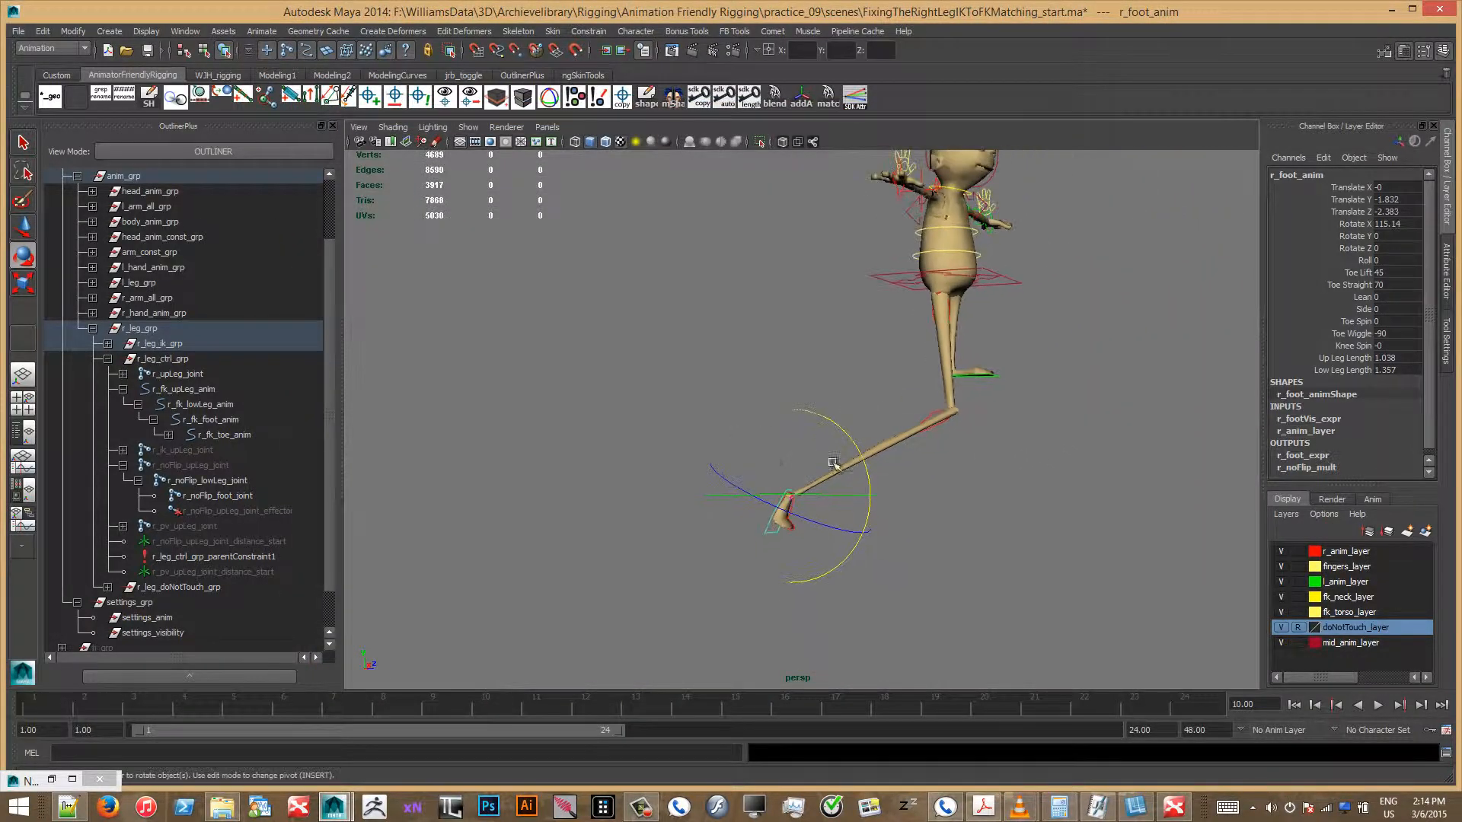
pyautogui.keyDown('alt'); pyautogui.moveTo(838, 464); pyautogui.dragTo(809, 533, button='middle'); pyautogui.keyUp('alt')
pyautogui.keyDown('alt'); pyautogui.moveTo(810, 533); pyautogui.dragTo(787, 496); pyautogui.keyUp('alt')
pyautogui.keyDown('alt'); pyautogui.moveTo(787, 496); pyautogui.dragTo(828, 443, button='middle'); pyautogui.keyUp('alt')
pyautogui.keyDown('alt'); pyautogui.moveTo(828, 444); pyautogui.dragTo(845, 463, button='right'); pyautogui.keyUp('alt')
pyautogui.keyDown('alt'); pyautogui.moveTo(845, 463); pyautogui.dragTo(811, 510, button='middle'); pyautogui.keyUp('alt')
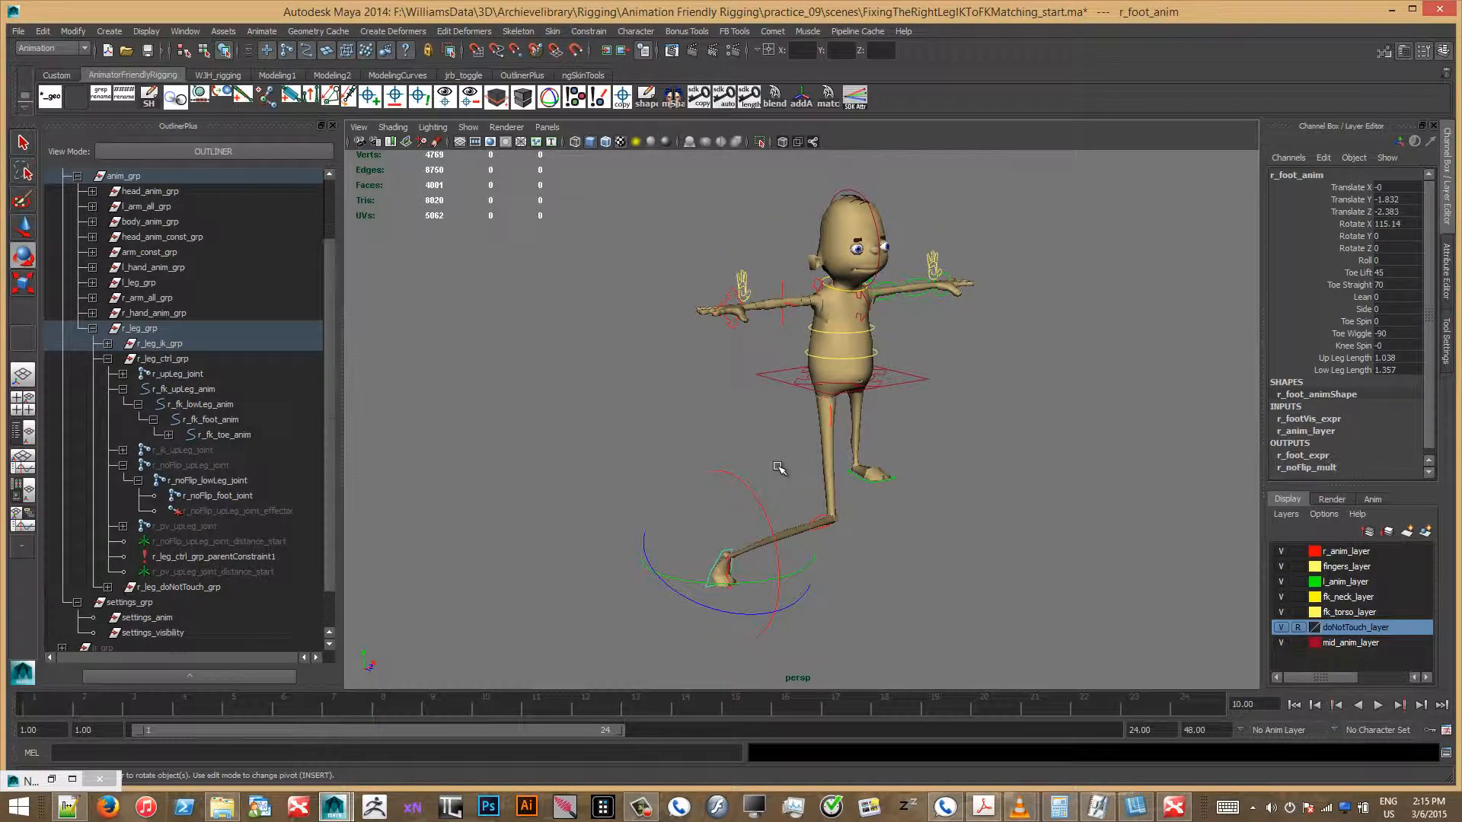